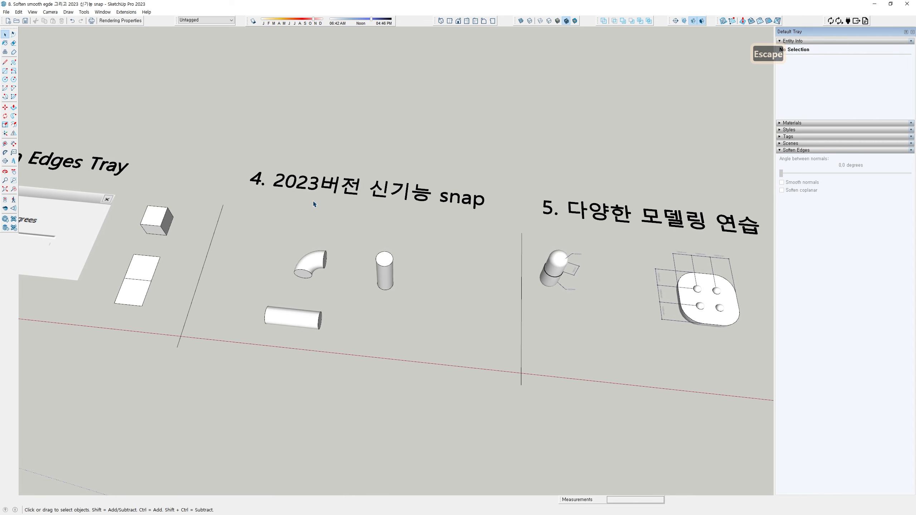
key(ctrl+2)
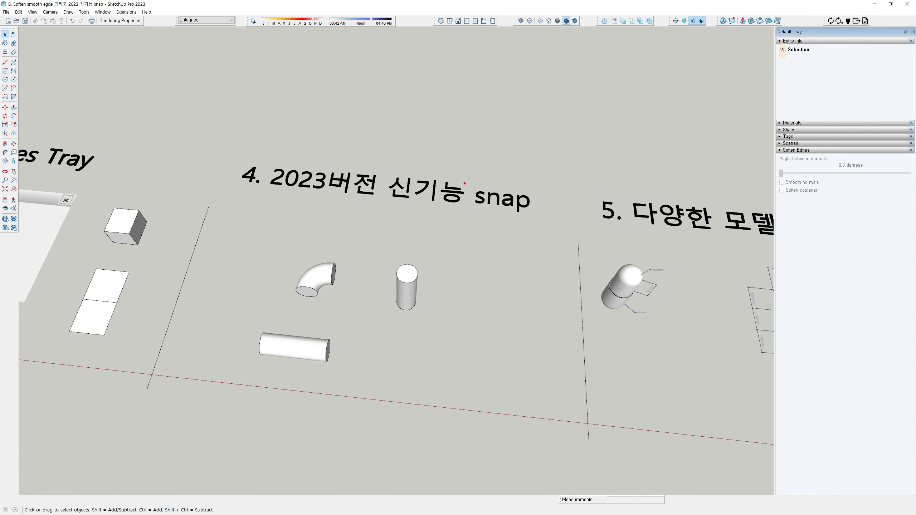
mouse_move(466, 170)
ctrl+mouse_down()
mouse_move(549, 223)
mouse_move(455, 184)
mouse_move(463, 234)
mouse_move(553, 207)
mouse_move(536, 181)
mouse_move(512, 224)
ctrl+mouse_up()
mouse_move(443, 227)
mouse_down()
mouse_move(454, 228)
mouse_move(439, 230)
mouse_up()
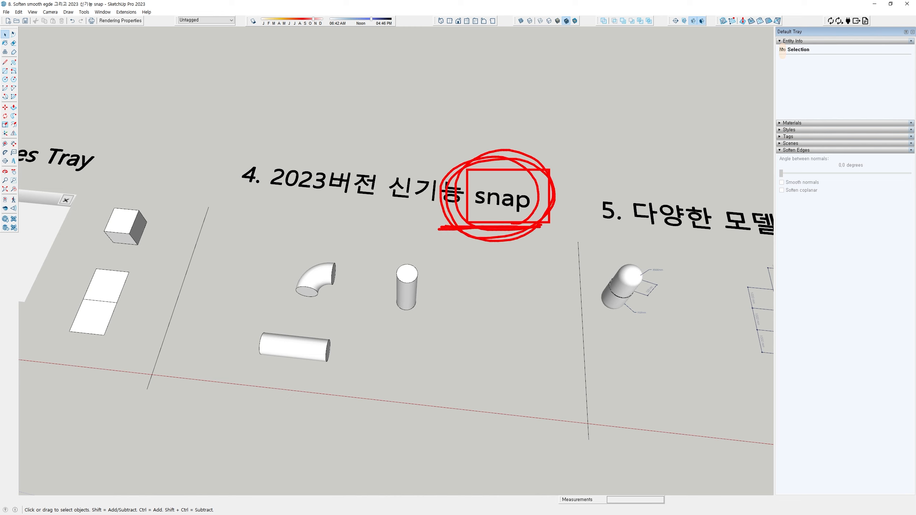
key(Escape)
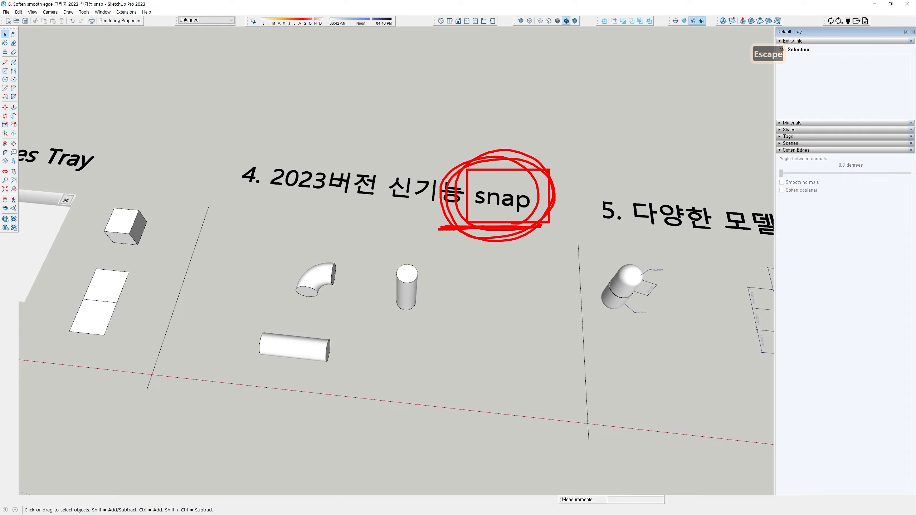
scroll(297, 235, down, 6)
shift+middle_drag(249, 233, 483, 233)
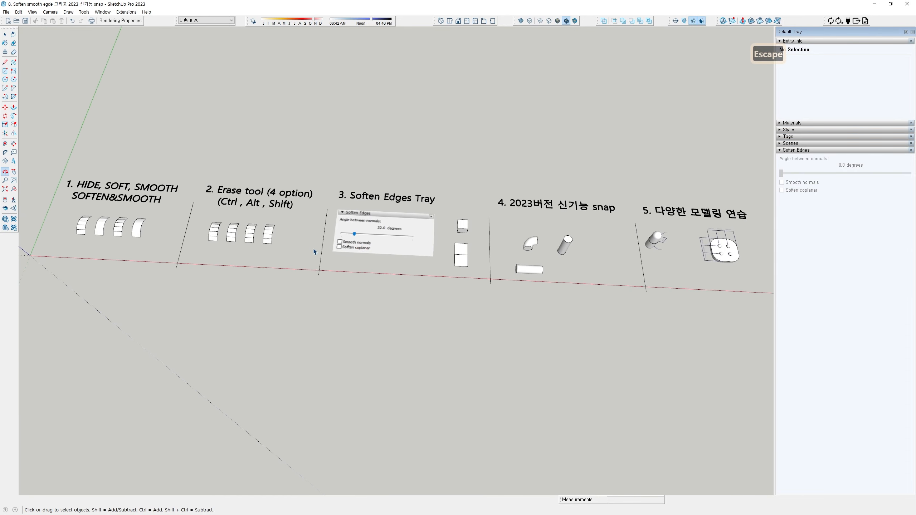
shift+middle_drag(272, 247, 458, 248)
scroll(321, 249, up, 8)
mouse_move(217, 213)
shift+middle_down()
mouse_move(265, 208)
mouse_move(277, 165)
shift+middle_up()
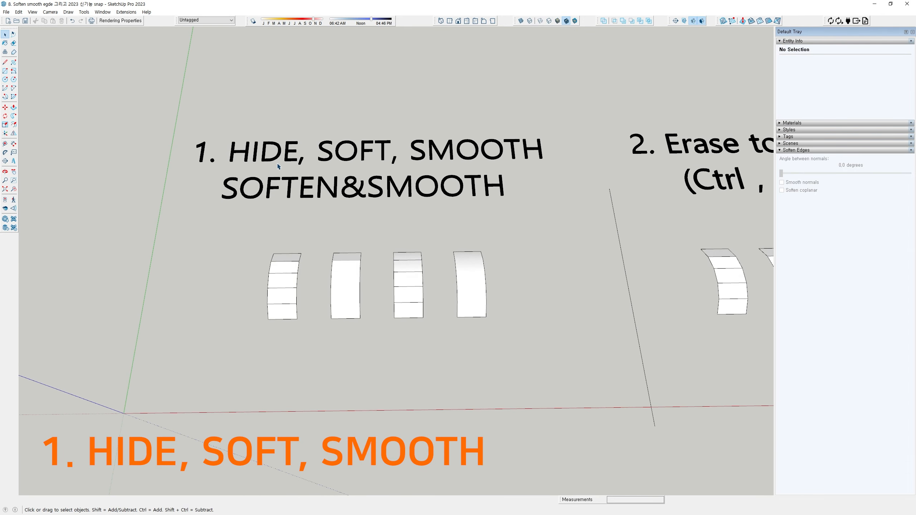
scroll(277, 164, up, 3)
key(ctrl+2)
ctrl+drag(194, 116, 316, 174)
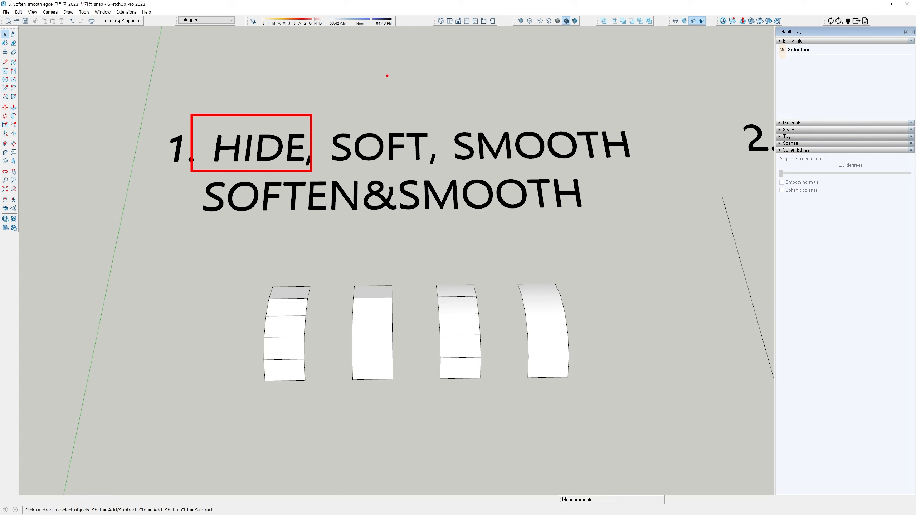
mouse_move(385, 57)
mouse_down()
mouse_move(397, 92)
mouse_move(434, 76)
mouse_move(400, 90)
mouse_move(427, 91)
mouse_up()
mouse_move(332, 143)
mouse_down()
mouse_move(307, 109)
mouse_move(276, 172)
mouse_up()
key(Escape)
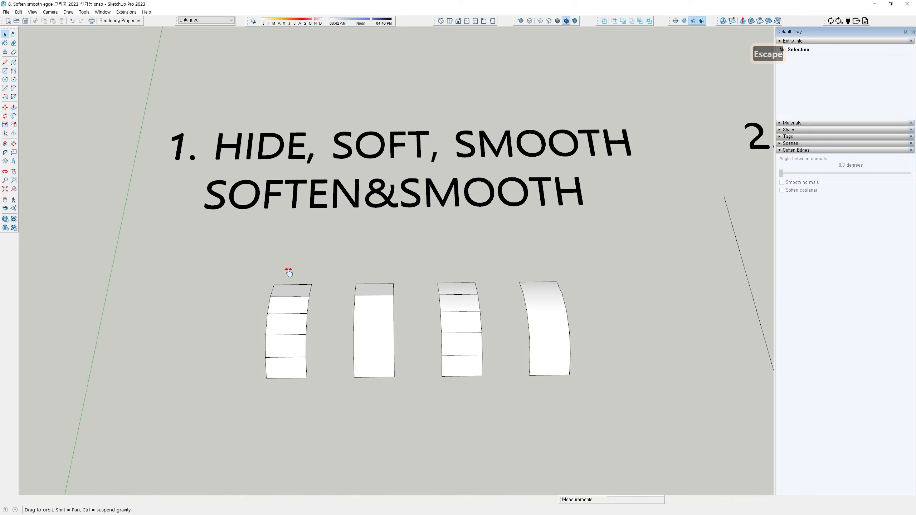
Step: Select all the connected geometry of the first curved strip and hide it
mouse_move(231, 265)
middle_down()
mouse_move(300, 254)
mouse_move(319, 274)
middle_up()
scroll(318, 274, up, 3)
triple_click(309, 265)
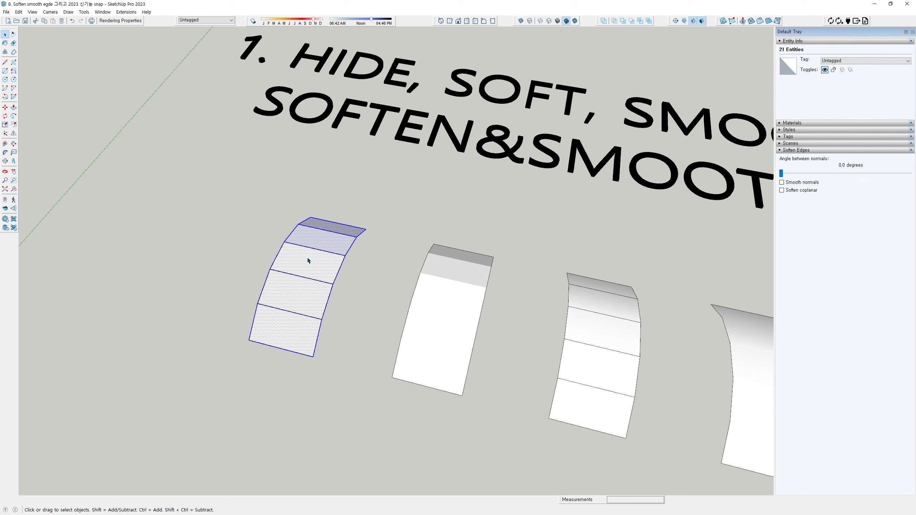
scroll(308, 260, up, 3)
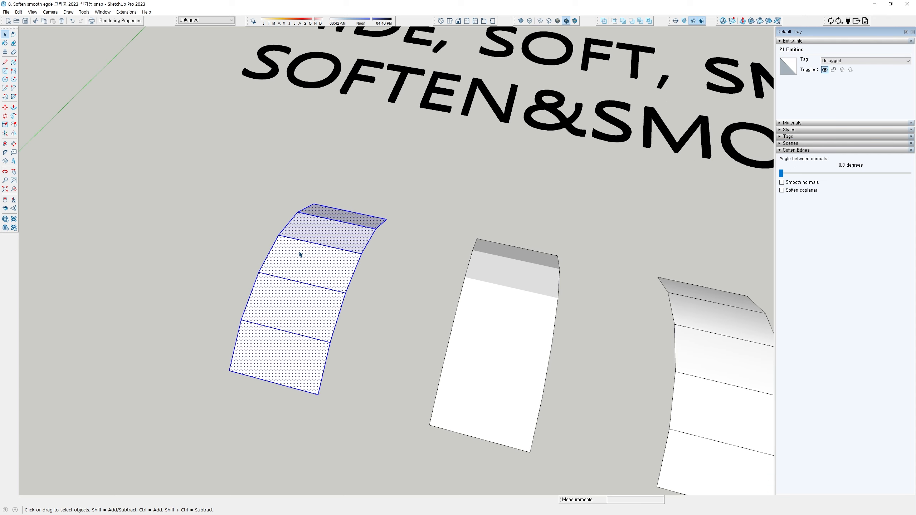
right_click(300, 254)
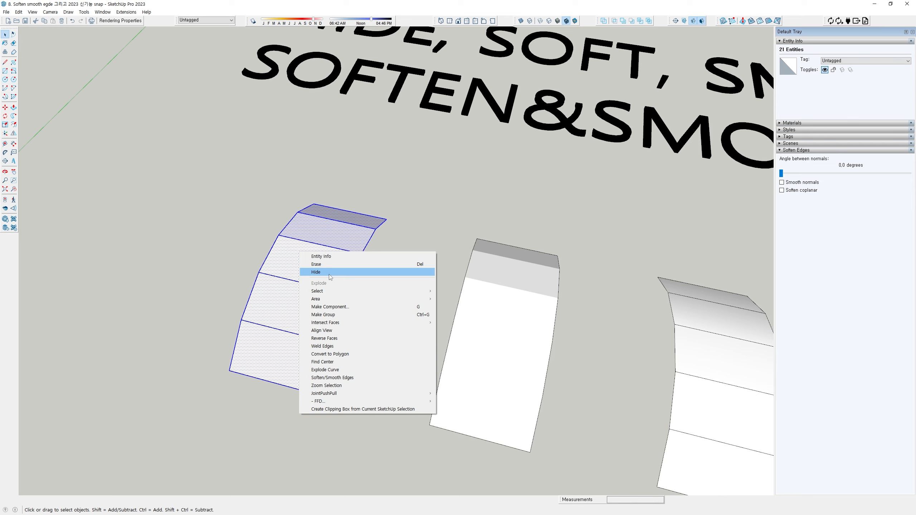
click(337, 275)
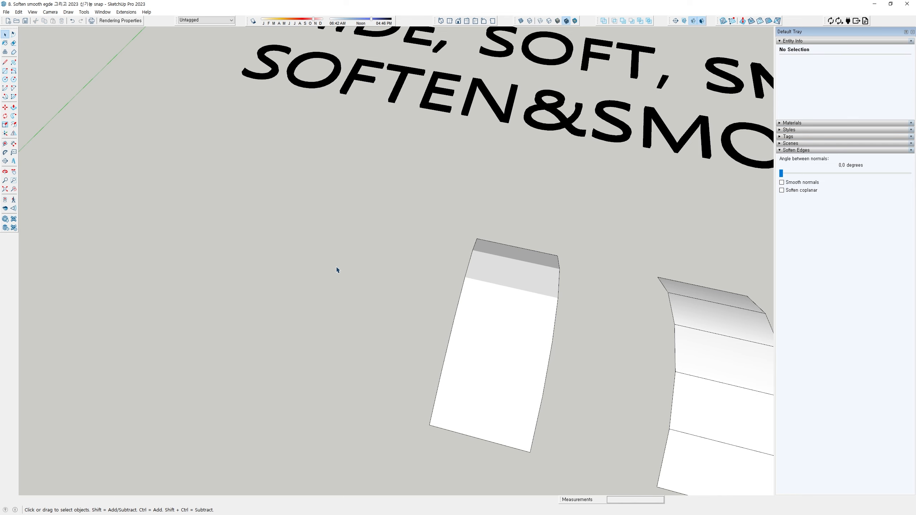
Step: Unhide all hidden geometry in the model
middle_drag(305, 272, 305, 177)
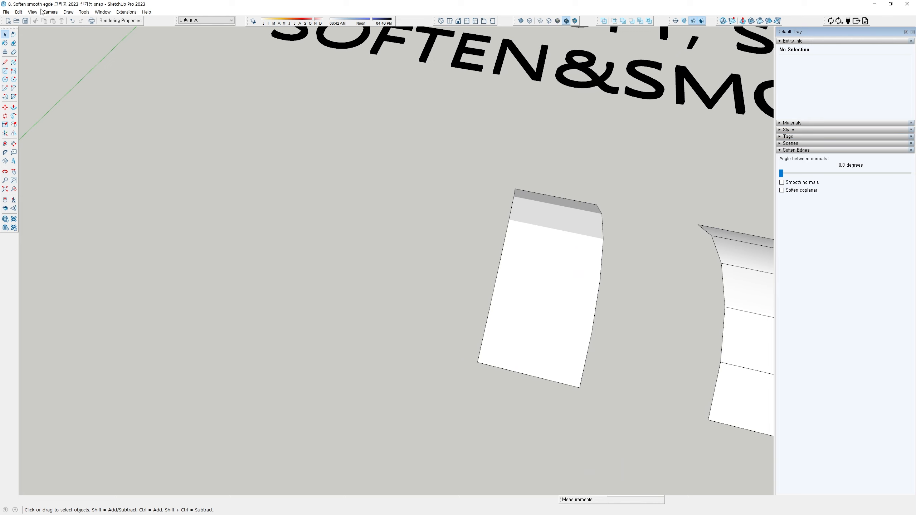
click(18, 12)
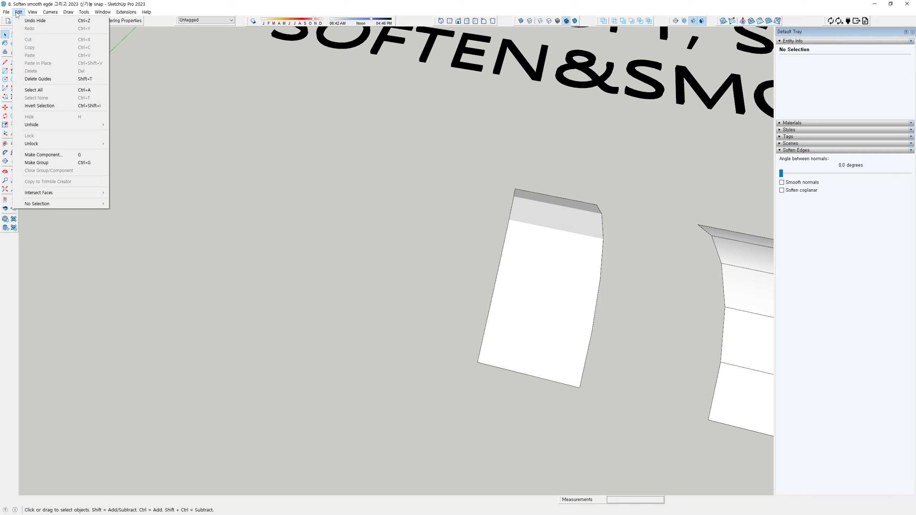
mouse_move(36, 130)
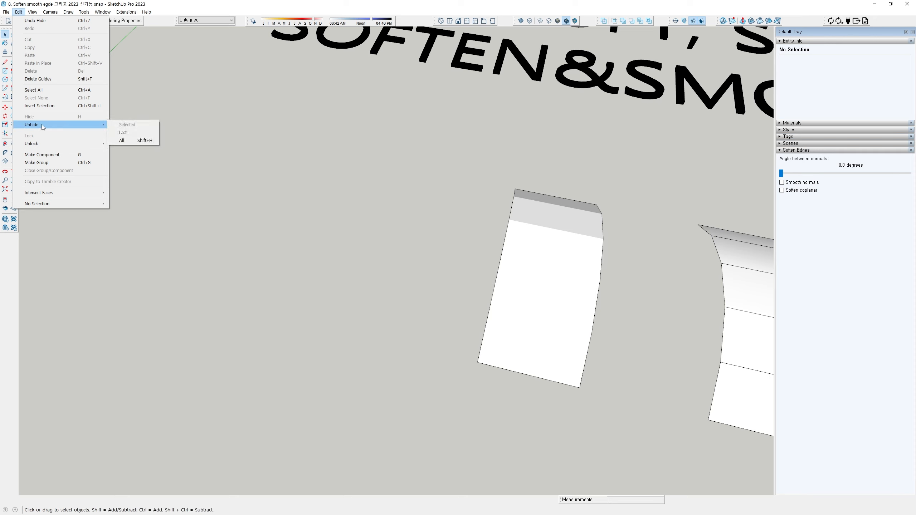
click(123, 141)
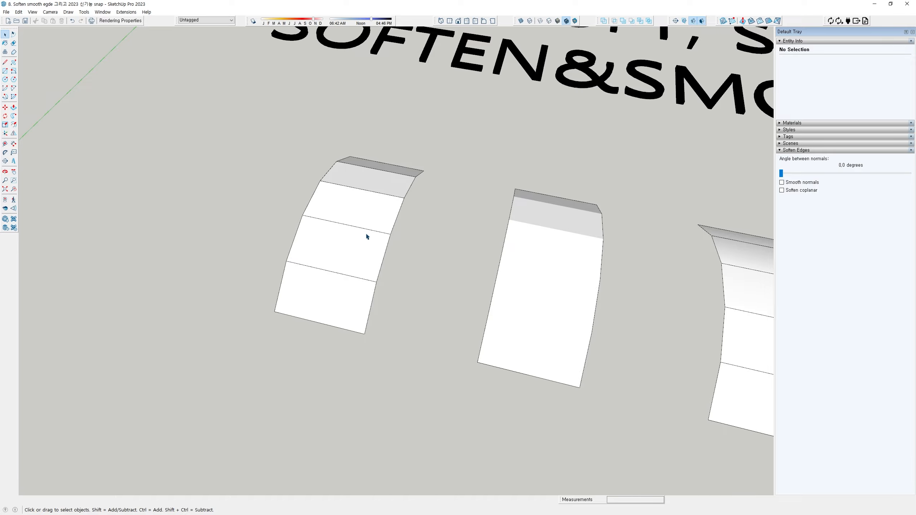
Step: Select the first curved strip's geometry, delete it, and undo the deletion
middle_drag(375, 255, 334, 252)
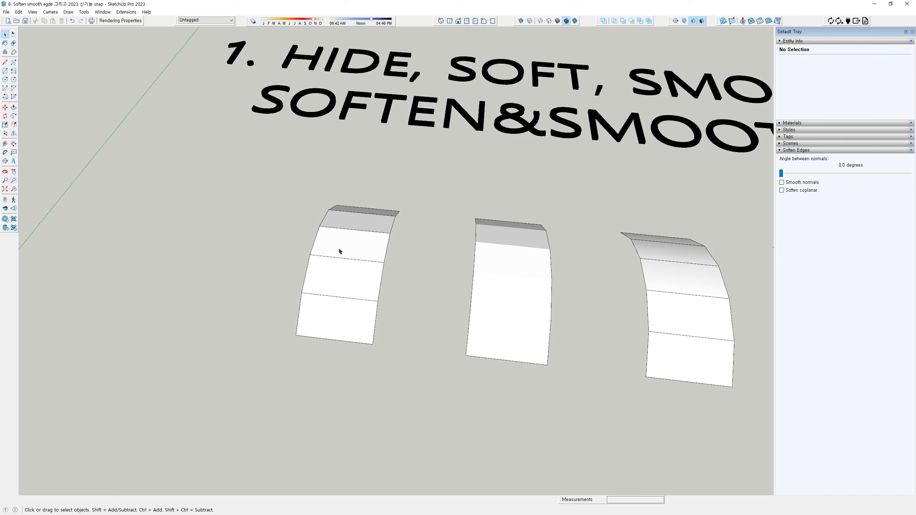
triple_click(339, 251)
mouse_move(339, 251)
middle_down()
mouse_move(276, 268)
mouse_move(354, 248)
middle_up()
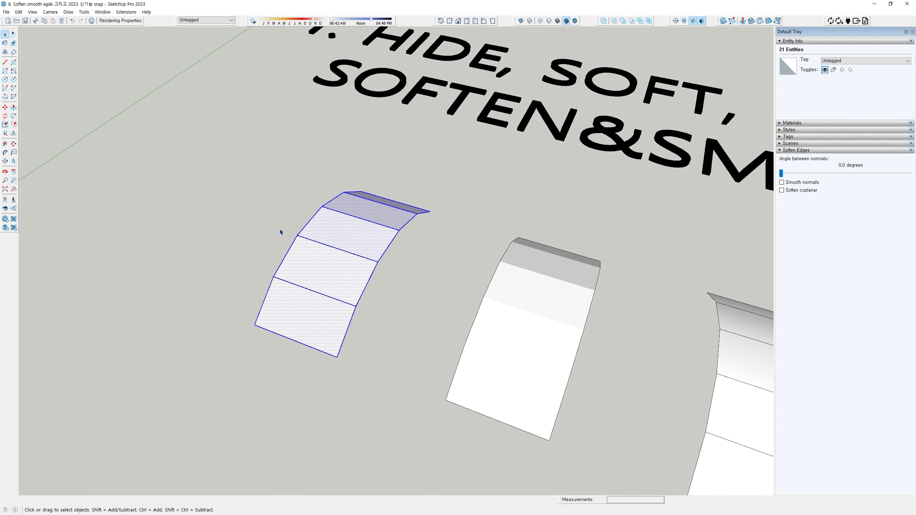
key(Delete)
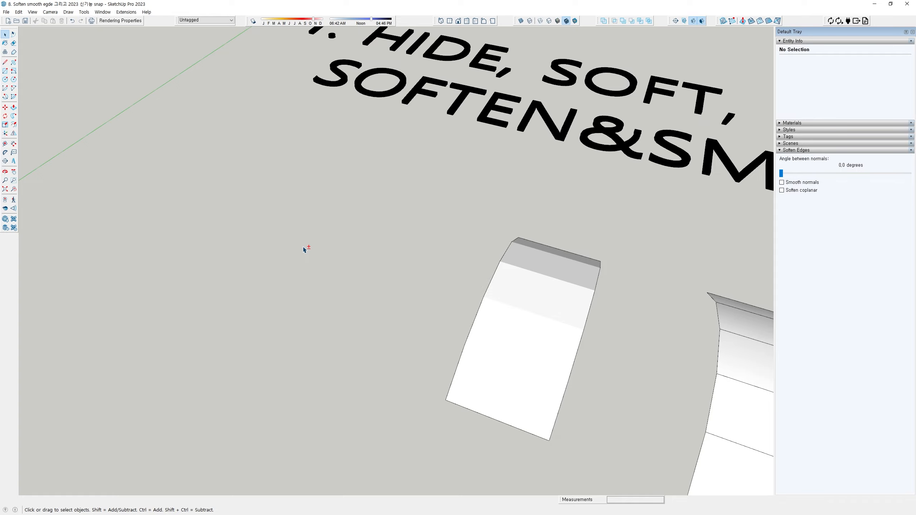
key(ctrl+z)
Step: Once more select the whole first strip, erase it, and restore it with undo
middle_drag(294, 281, 215, 100)
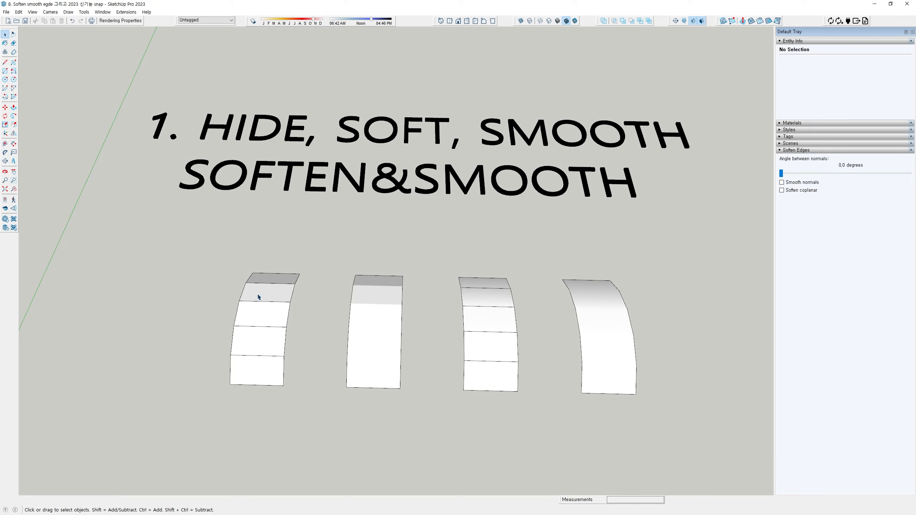
middle_drag(260, 332, 232, 380)
triple_click(234, 376)
middle_drag(235, 376, 323, 178)
key(Delete)
key(ctrl+z)
scroll(333, 171, up, 3)
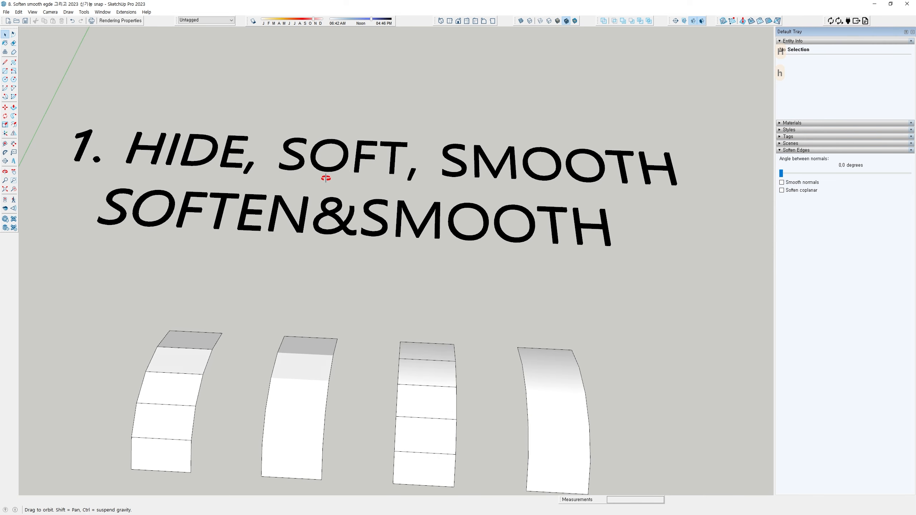
drag(276, 177, 397, 176)
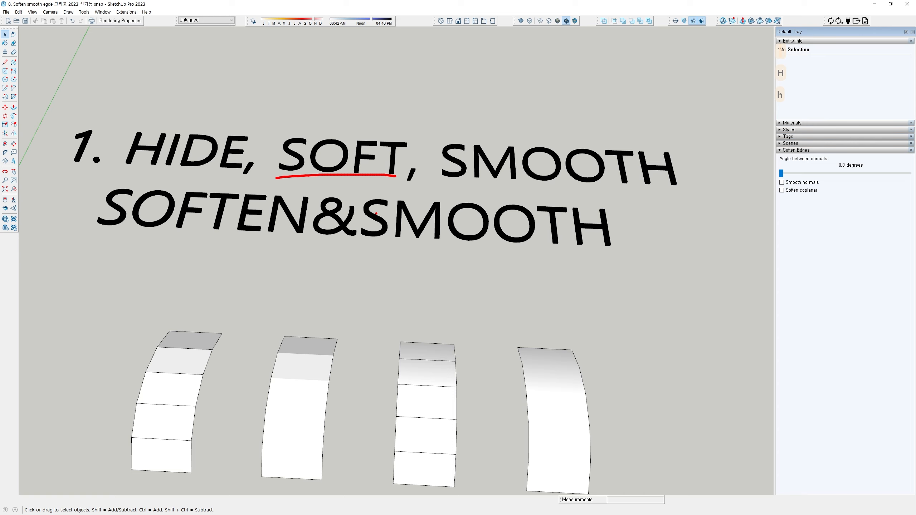
drag(129, 172, 216, 177)
drag(364, 74, 369, 91)
drag(378, 74, 393, 102)
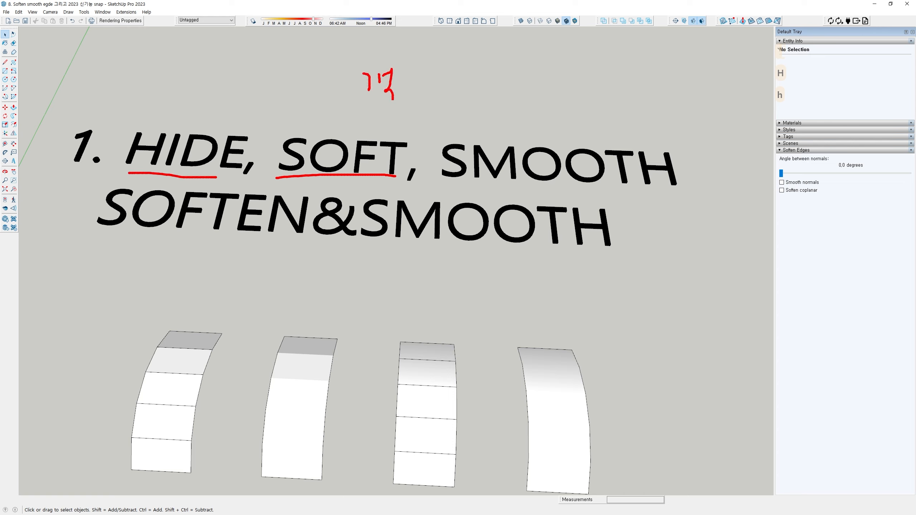
drag(426, 53, 417, 77)
drag(422, 67, 444, 73)
mouse_move(448, 59)
mouse_down()
mouse_move(448, 78)
mouse_move(402, 105)
mouse_move(448, 109)
mouse_move(476, 42)
mouse_move(401, 105)
mouse_up()
mouse_move(465, 93)
mouse_down()
mouse_move(369, 113)
mouse_move(457, 99)
mouse_up()
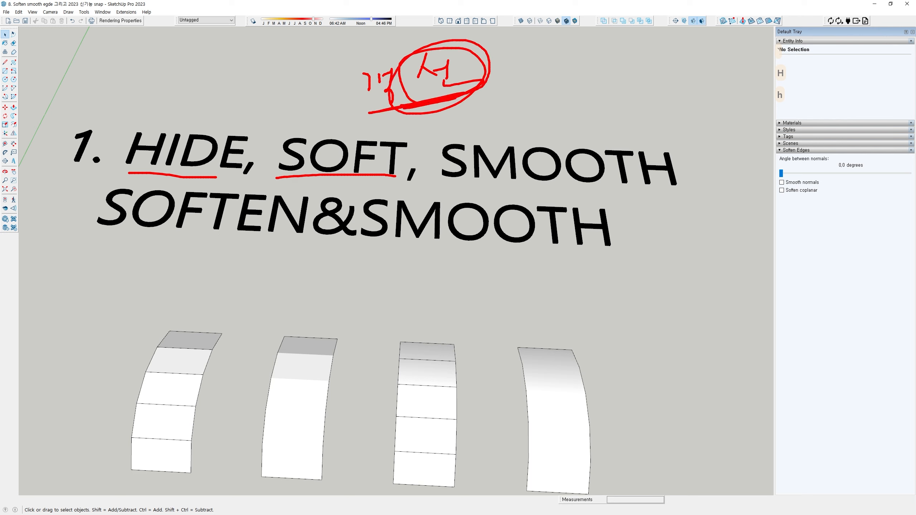
drag(541, 58, 535, 71)
mouse_move(537, 65)
mouse_down()
mouse_move(555, 68)
mouse_move(551, 80)
mouse_up()
mouse_move(549, 81)
mouse_down()
mouse_move(555, 87)
mouse_move(546, 90)
mouse_up()
drag(563, 71, 585, 71)
mouse_move(579, 76)
mouse_down()
mouse_move(591, 72)
mouse_move(590, 85)
mouse_up()
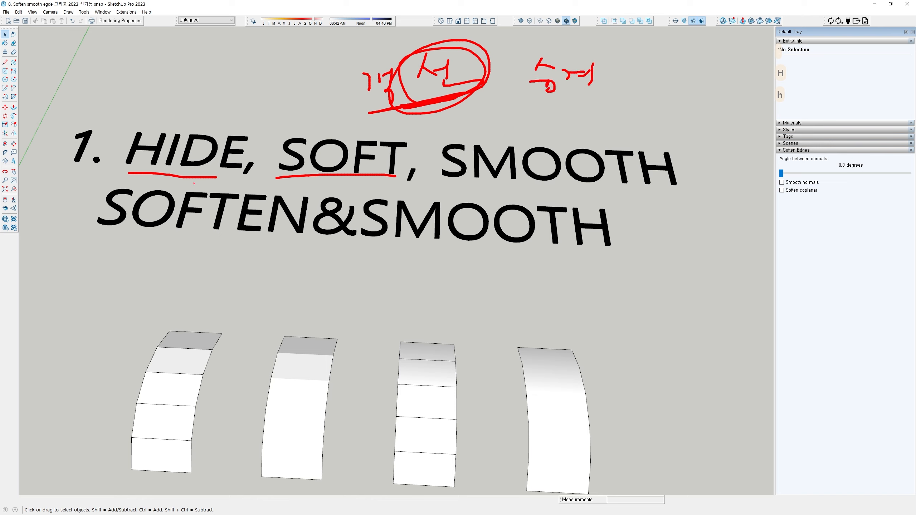
drag(188, 184, 161, 178)
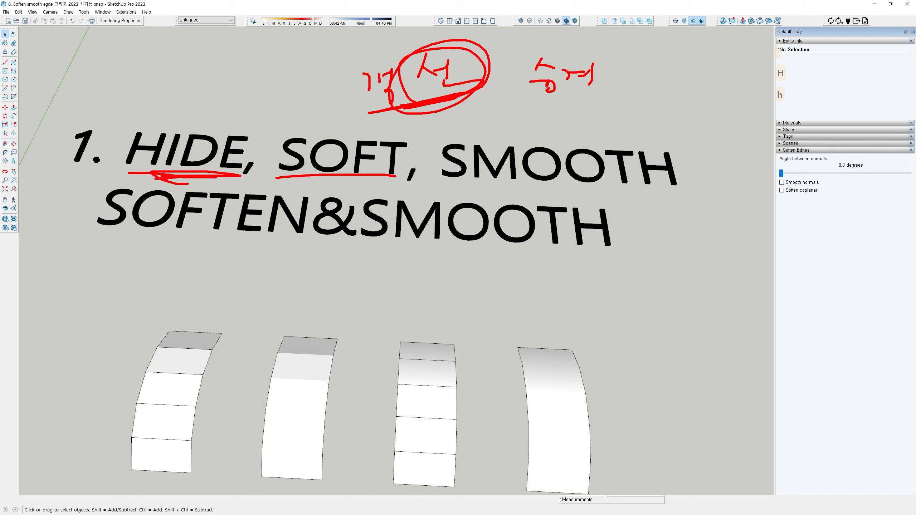
mouse_move(381, 188)
mouse_down()
mouse_move(319, 120)
mouse_move(385, 198)
mouse_move(373, 204)
mouse_up()
mouse_move(435, 96)
mouse_down()
mouse_move(515, 82)
mouse_move(445, 103)
mouse_up()
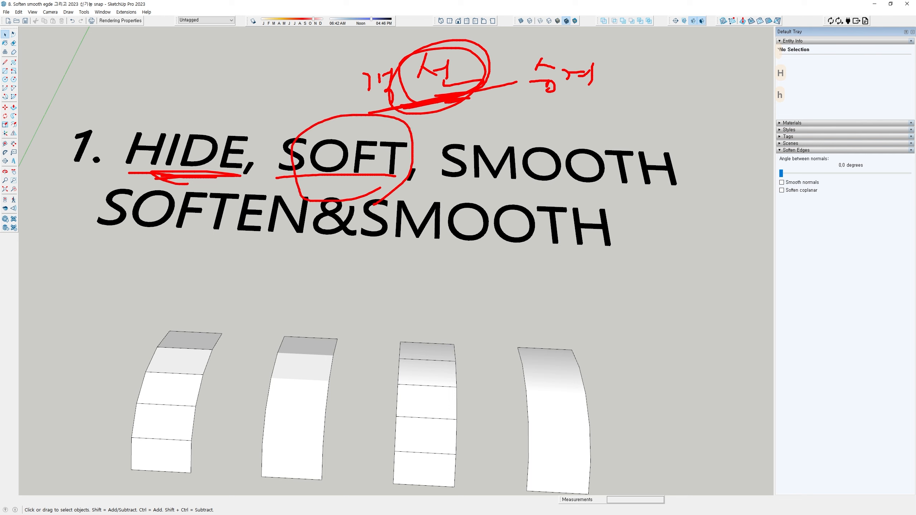
mouse_move(646, 68)
mouse_down()
mouse_move(652, 89)
mouse_move(699, 116)
mouse_move(646, 66)
mouse_move(609, 76)
mouse_move(612, 127)
mouse_move(657, 124)
mouse_up()
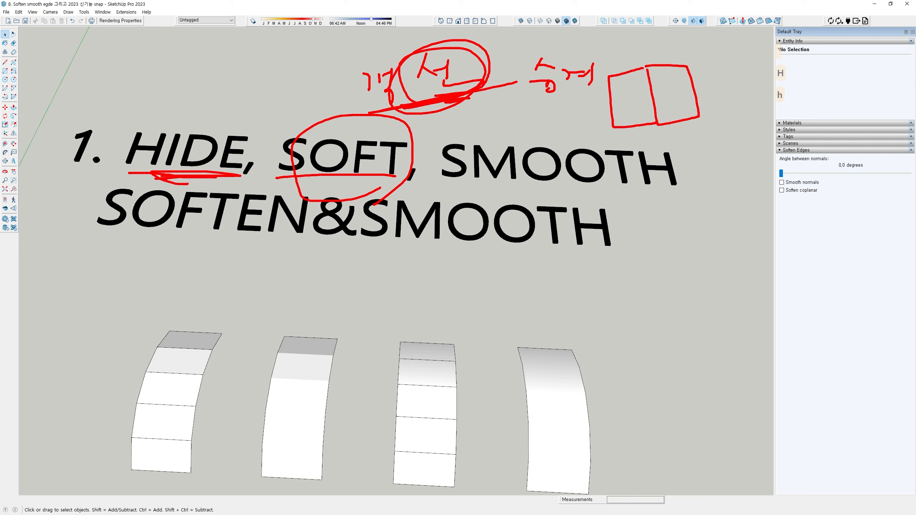
mouse_move(646, 67)
mouse_down()
mouse_move(655, 120)
mouse_move(642, 93)
mouse_move(667, 94)
mouse_move(658, 105)
mouse_up()
mouse_move(422, 146)
mouse_down()
mouse_move(407, 162)
mouse_move(441, 123)
mouse_up()
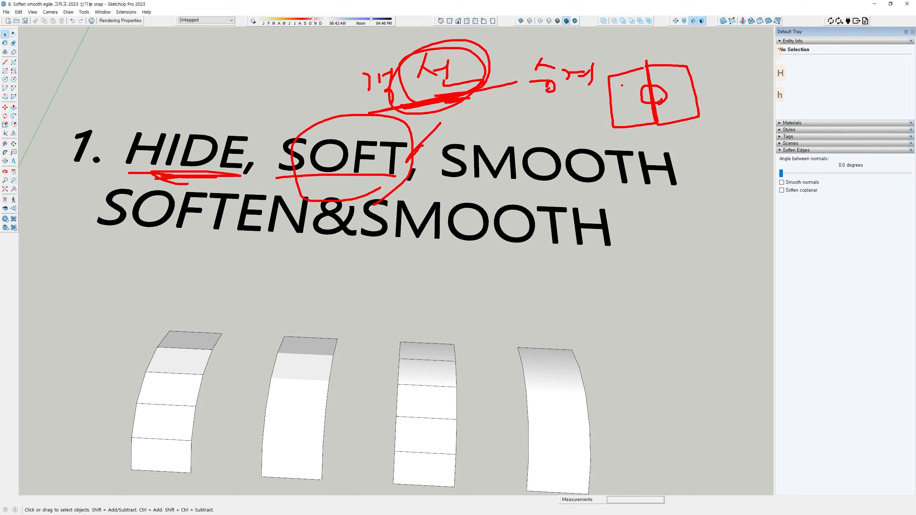
drag(622, 85, 684, 68)
drag(648, 14, 658, 33)
mouse_move(654, 23)
mouse_down()
mouse_move(671, 25)
mouse_move(664, 44)
mouse_up()
mouse_move(675, 18)
mouse_down()
mouse_move(671, 26)
mouse_move(689, 33)
mouse_up()
mouse_move(688, 28)
mouse_down()
mouse_move(701, 26)
mouse_move(692, 39)
mouse_up()
drag(686, 42, 704, 49)
drag(672, 57, 700, 54)
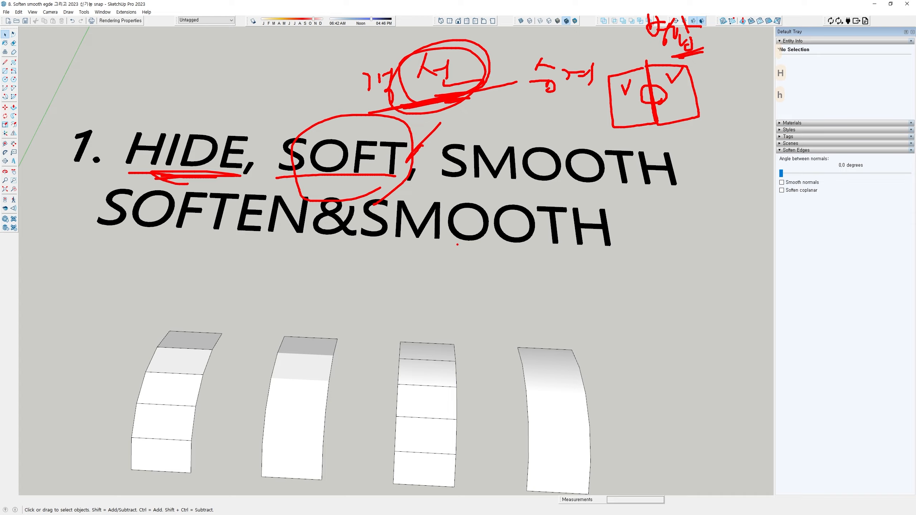
key(Escape)
Step: Select individual faces on the first strip and the softened surface on the second strip to compare them
middle_drag(296, 389, 331, 265)
scroll(318, 294, up, 2)
scroll(330, 265, up, 3)
mouse_move(263, 307)
middle_down()
mouse_move(249, 302)
mouse_move(440, 204)
mouse_move(305, 221)
mouse_move(434, 197)
mouse_move(293, 307)
mouse_move(343, 275)
mouse_move(256, 393)
middle_up()
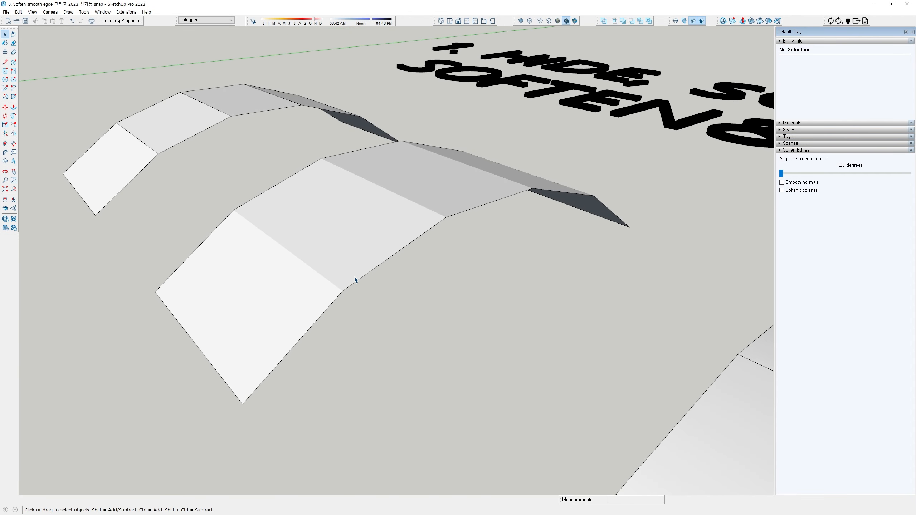
mouse_move(492, 202)
middle_down()
mouse_move(352, 242)
mouse_move(462, 248)
mouse_move(589, 152)
mouse_move(589, 137)
mouse_move(507, 170)
mouse_move(366, 202)
middle_up()
scroll(446, 289, up, 2)
scroll(313, 355, up, 2)
scroll(313, 354, down, 3)
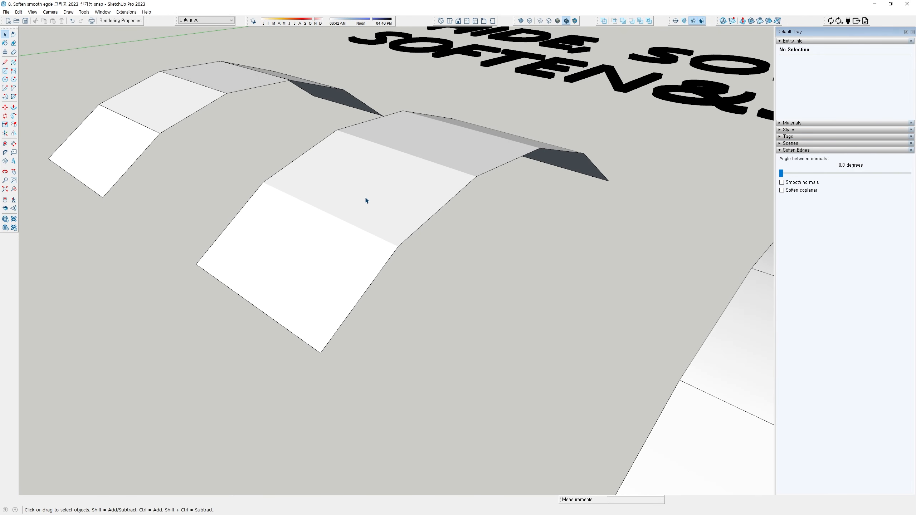
click(366, 201)
middle_drag(483, 321, 392, 322)
middle_drag(517, 202, 445, 179)
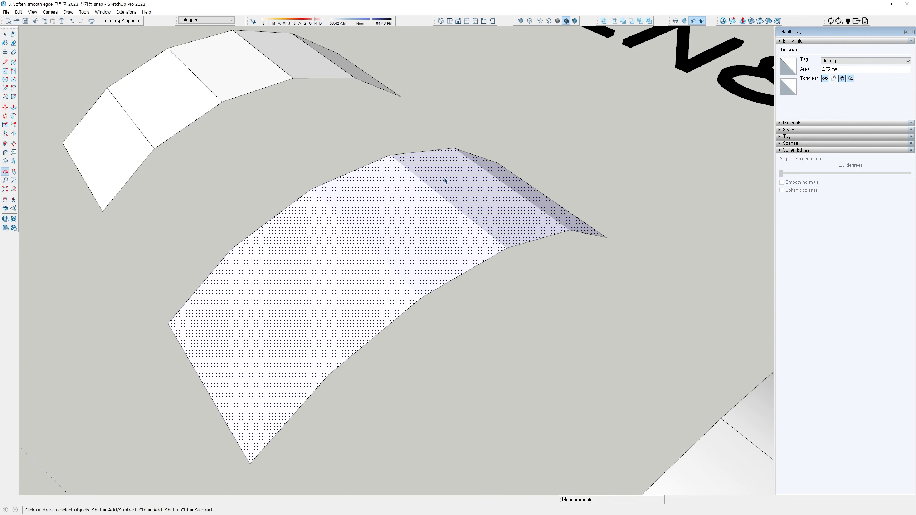
click(204, 70)
click(170, 105)
click(120, 149)
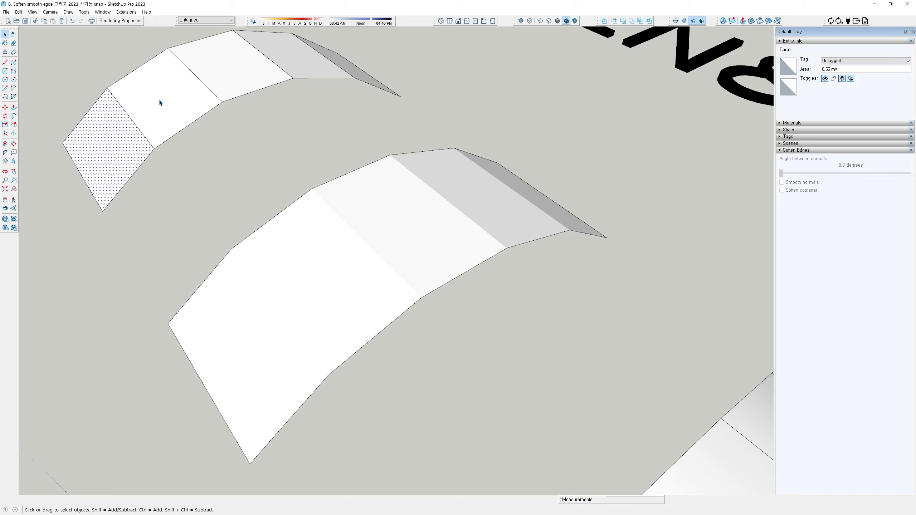
click(214, 77)
click(351, 231)
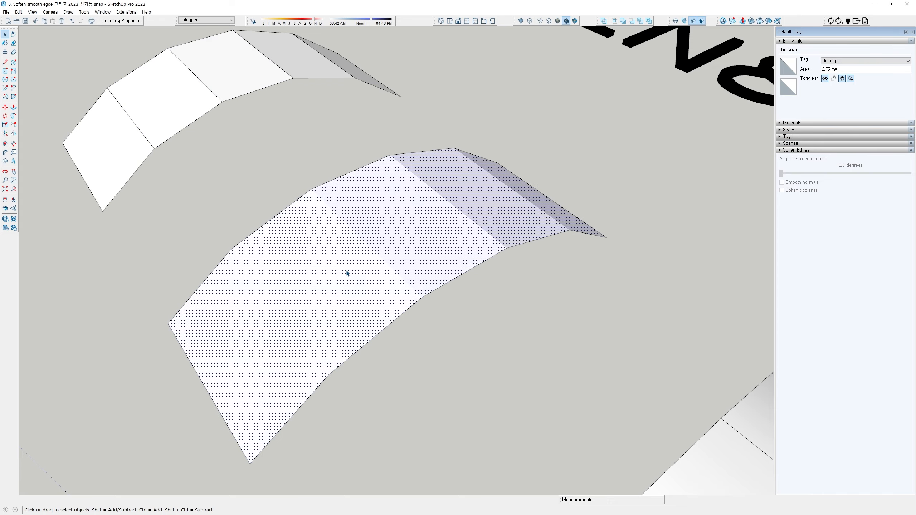
mouse_move(286, 312)
middle_down()
mouse_move(352, 328)
mouse_move(412, 219)
mouse_move(407, 250)
middle_up()
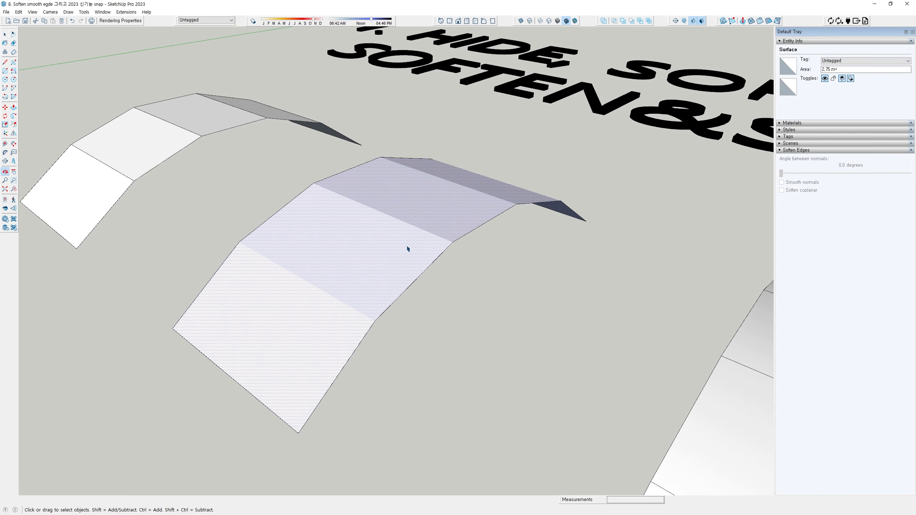
Step: Examine the softened surface of the second strip from a few closer viewpoints
mouse_move(273, 298)
middle_down()
mouse_move(389, 204)
mouse_move(534, 178)
mouse_move(505, 297)
mouse_move(323, 333)
mouse_move(339, 266)
mouse_move(280, 266)
middle_up()
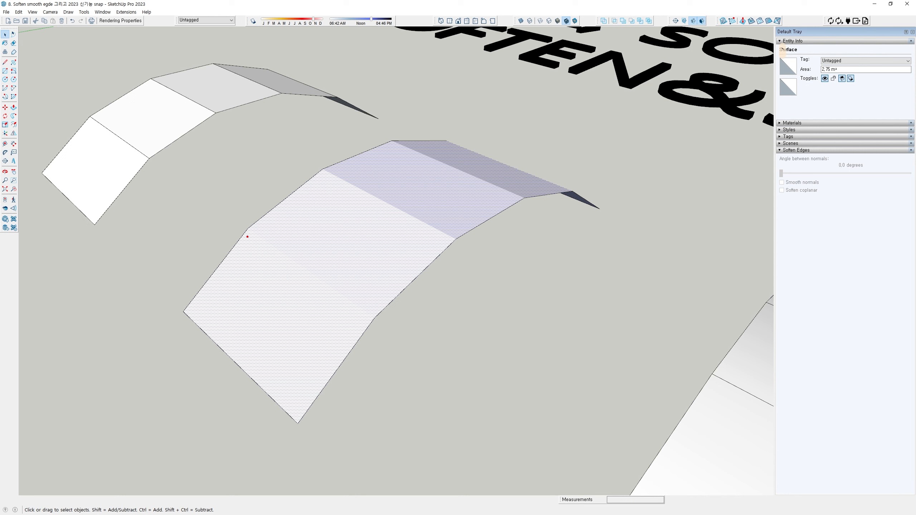
drag(246, 230, 373, 316)
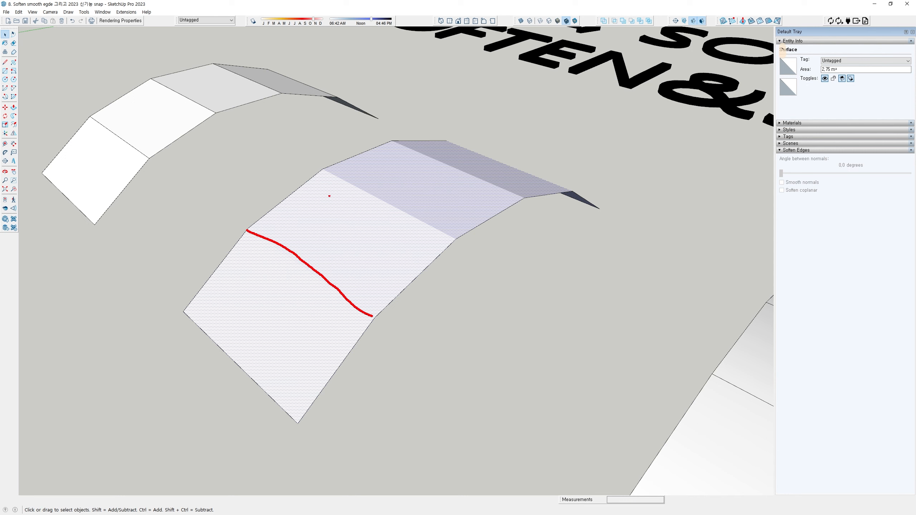
drag(321, 176, 456, 241)
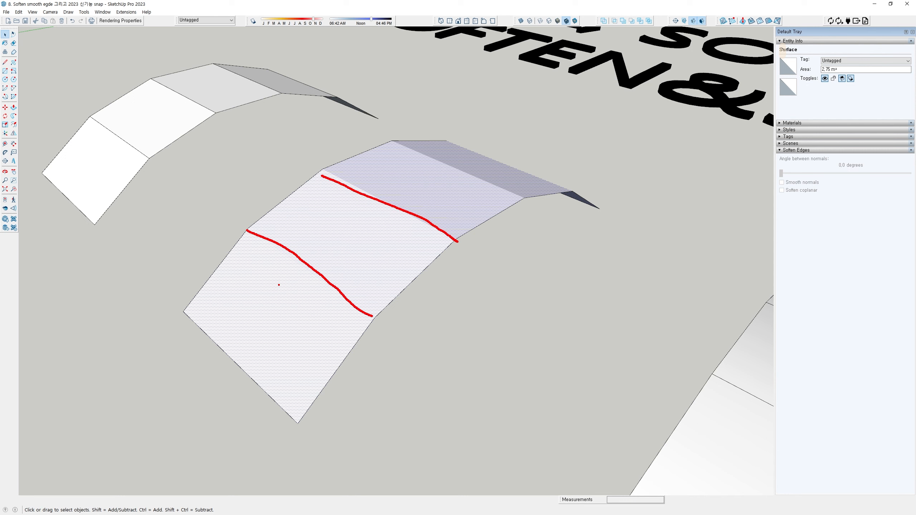
mouse_move(298, 249)
mouse_down()
mouse_move(290, 258)
mouse_move(303, 253)
mouse_up()
drag(363, 195, 366, 203)
mouse_move(686, 74)
mouse_down()
mouse_move(743, 48)
mouse_move(714, 102)
mouse_up()
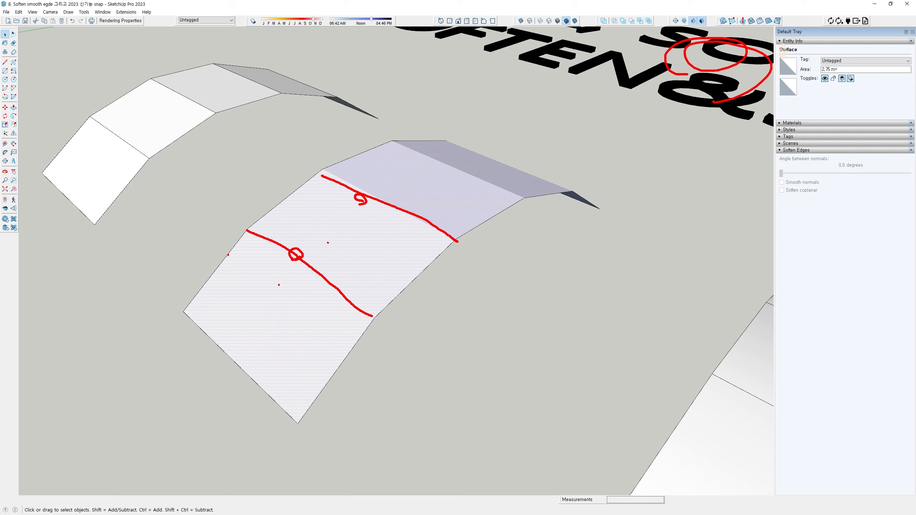
mouse_move(253, 302)
mouse_down()
mouse_move(451, 149)
mouse_move(500, 153)
mouse_up()
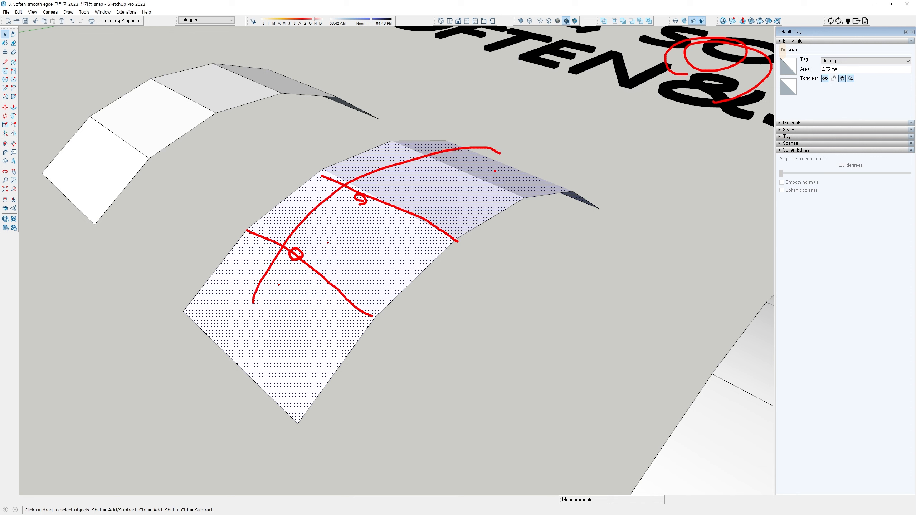
key(Escape)
middle_drag(377, 252, 361, 280)
scroll(280, 252, up, 3)
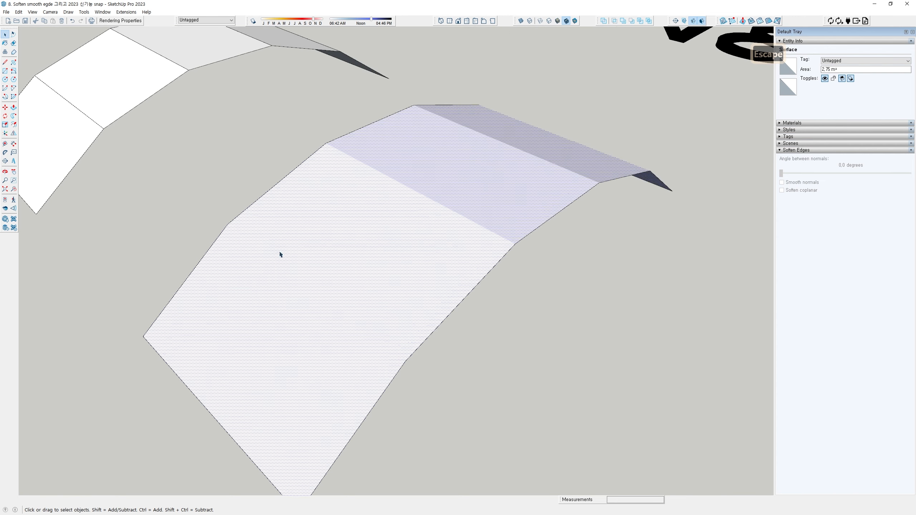
scroll(280, 255, down, 3)
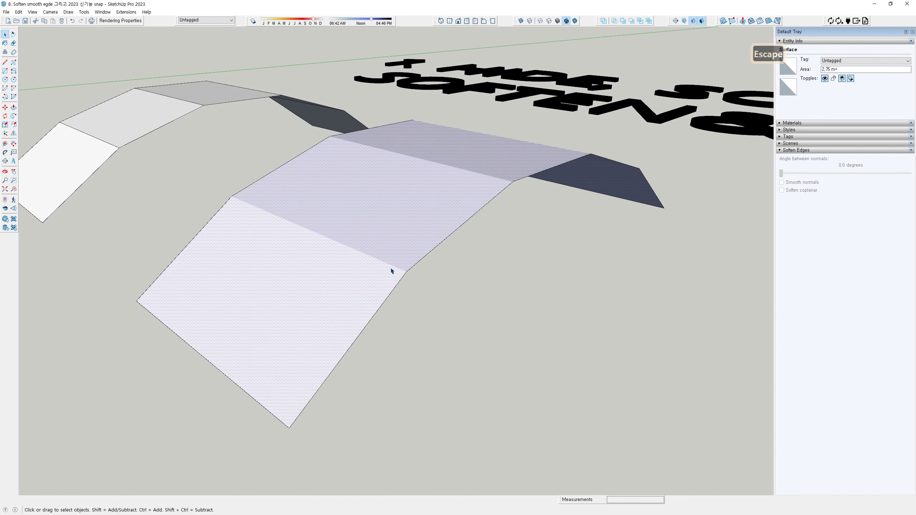
scroll(391, 270, down, 3)
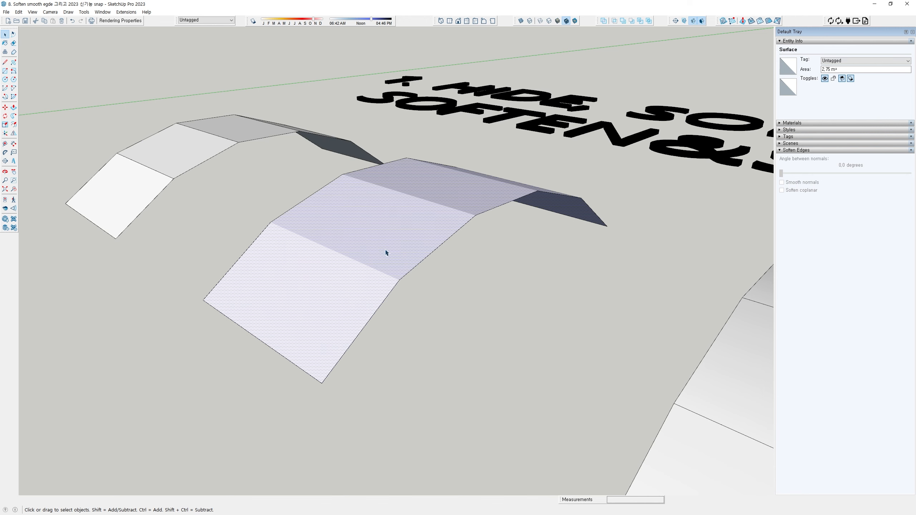
Step: Clear the selection and turn on the display of hidden geometry
middle_drag(385, 252, 343, 140)
click(159, 28)
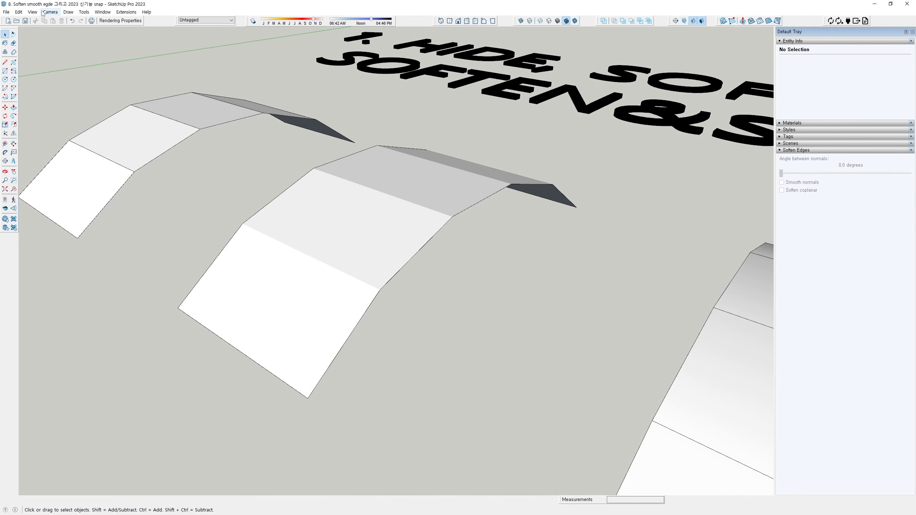
click(32, 12)
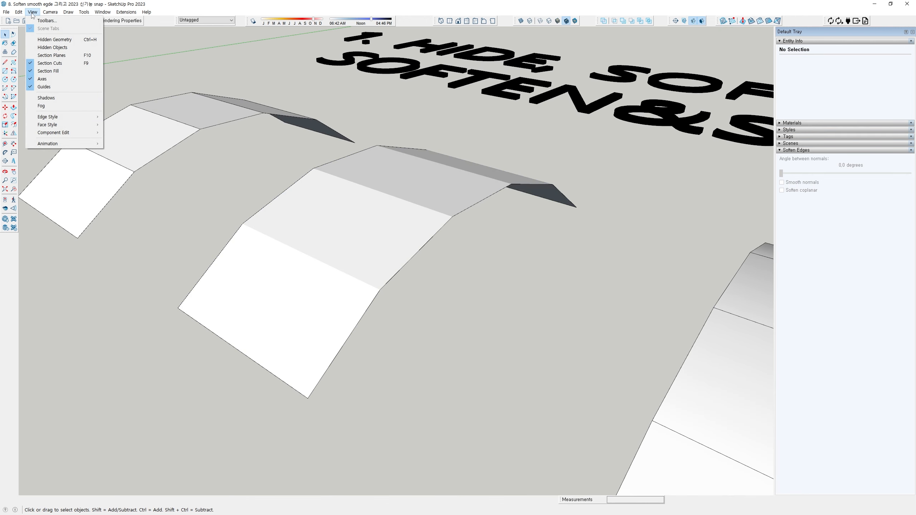
click(56, 39)
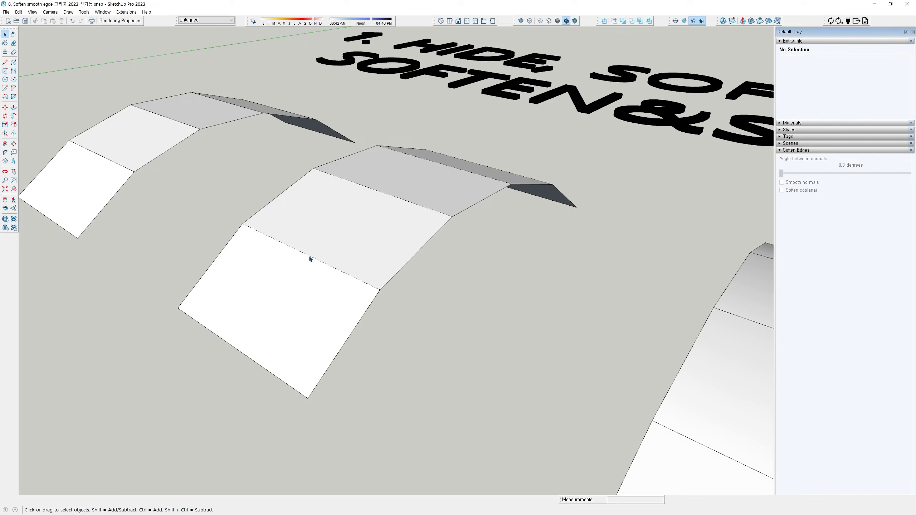
Step: Select a softened edge and then a single face on the second strip to inspect them
mouse_move(345, 344)
middle_down()
mouse_move(374, 368)
mouse_move(354, 357)
mouse_move(380, 250)
mouse_move(428, 281)
mouse_move(364, 340)
mouse_move(347, 339)
middle_up()
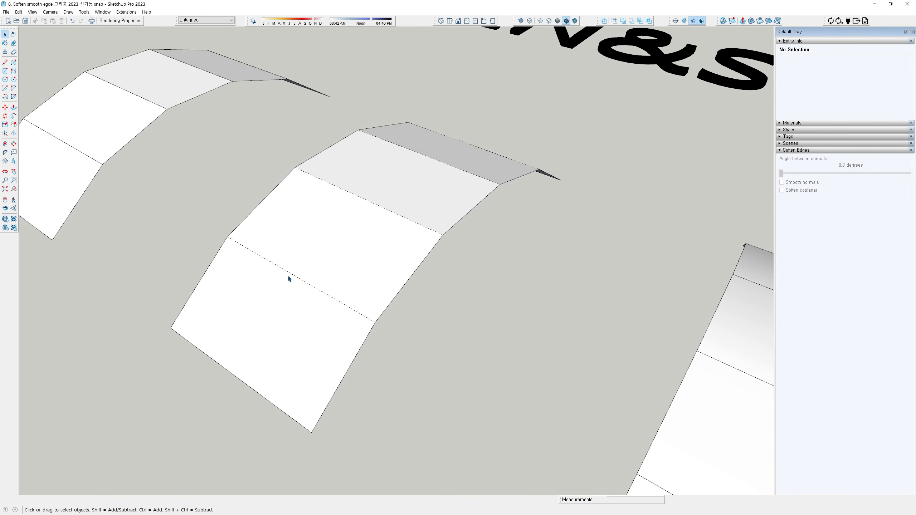
scroll(283, 275, up, 3)
scroll(284, 275, up, 1)
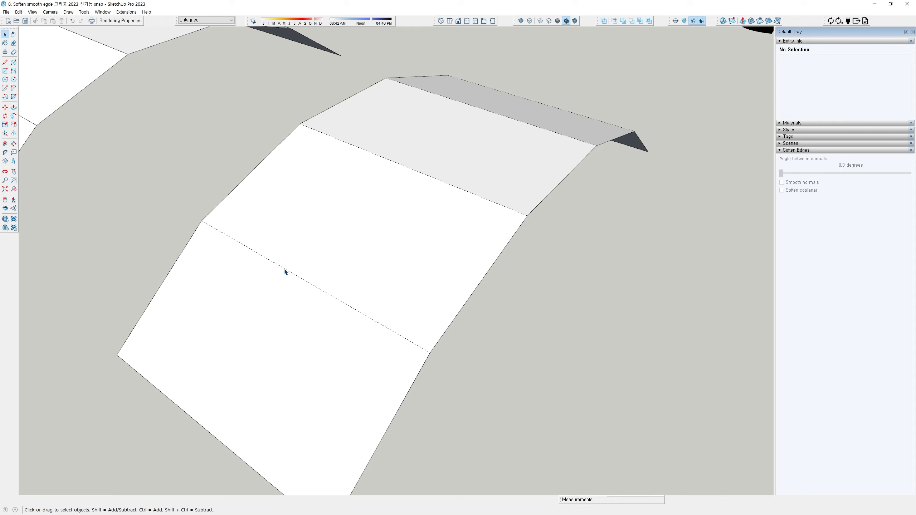
click(409, 342)
middle_drag(409, 342, 450, 171)
click(450, 181)
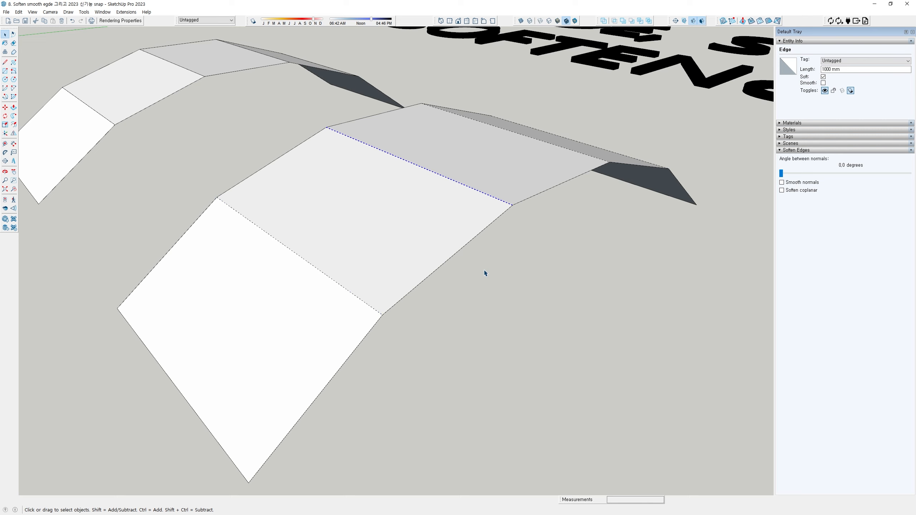
click(364, 211)
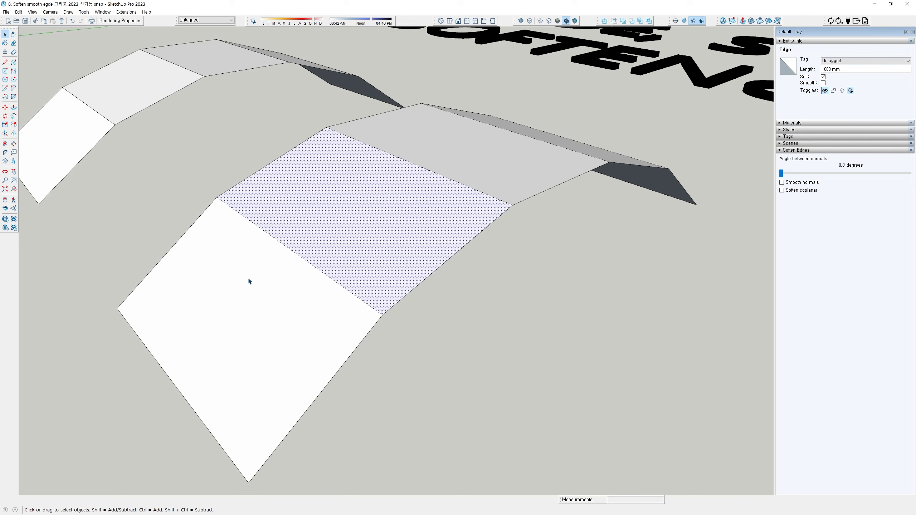
Step: Select individual faces of the second strip one by one while orbiting around it
click(254, 258)
click(318, 202)
middle_drag(318, 201, 381, 234)
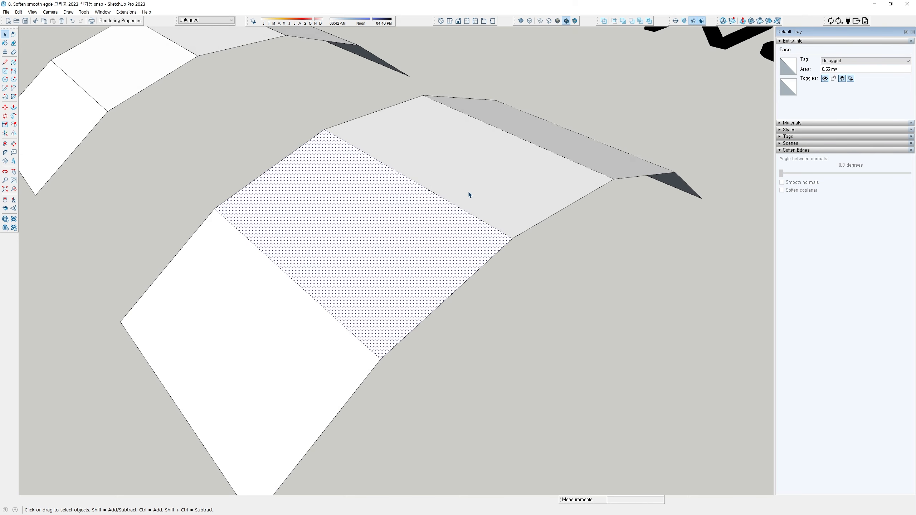
middle_drag(421, 190, 307, 225)
click(364, 199)
middle_drag(364, 199, 303, 280)
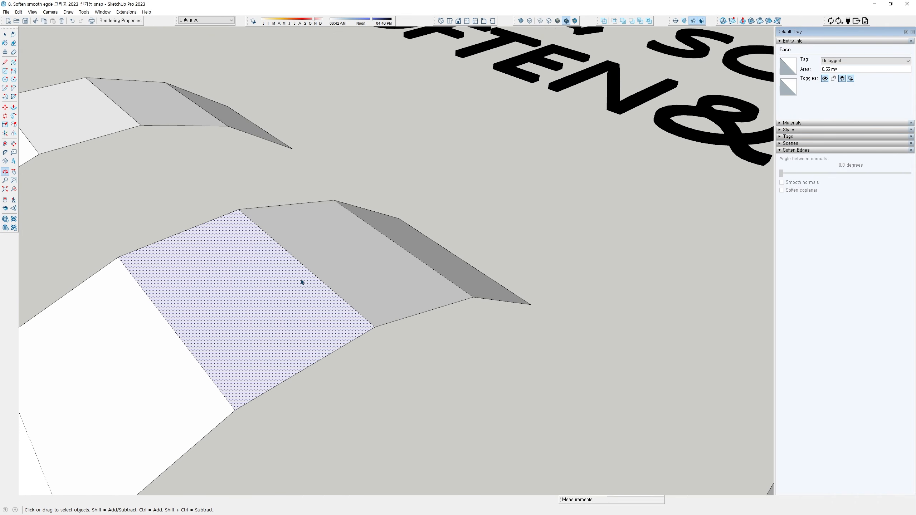
click(376, 266)
click(421, 244)
click(346, 260)
scroll(343, 257, down, 2)
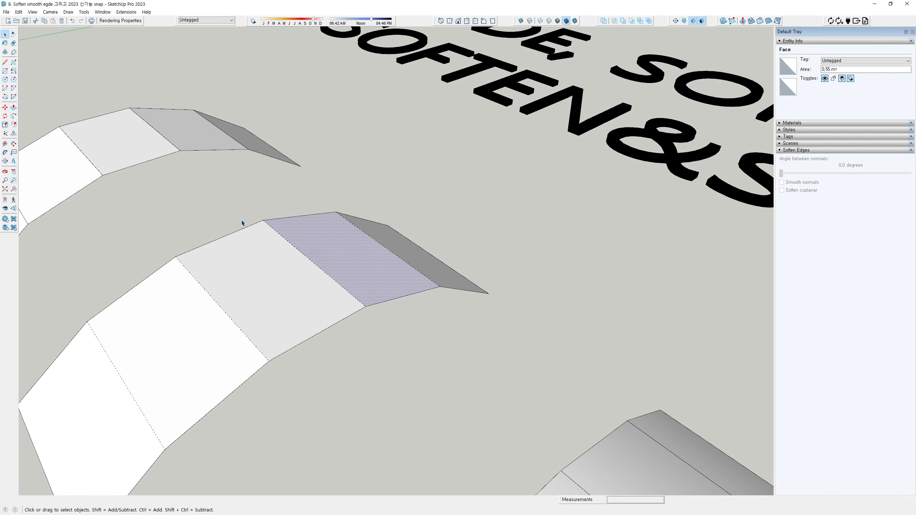
click(139, 127)
click(218, 138)
click(304, 245)
click(260, 288)
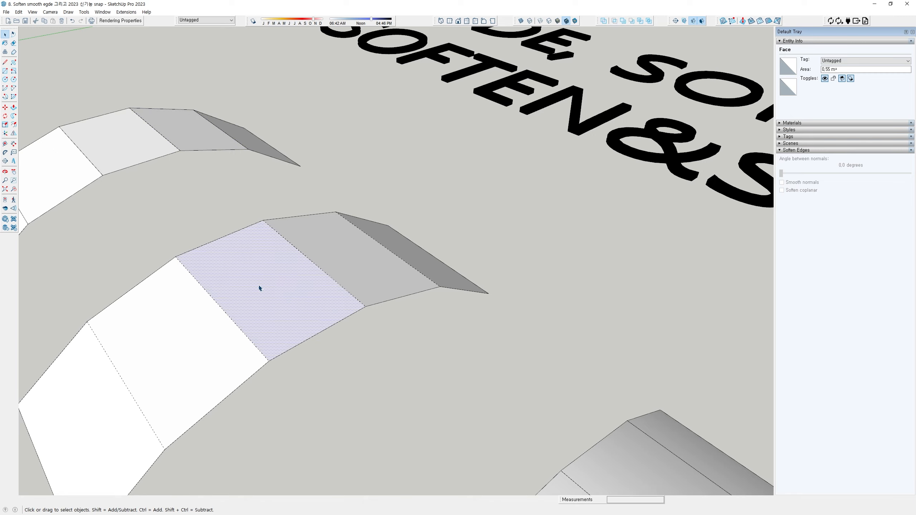
middle_drag(260, 288, 347, 211)
click(293, 288)
middle_drag(293, 288, 309, 236)
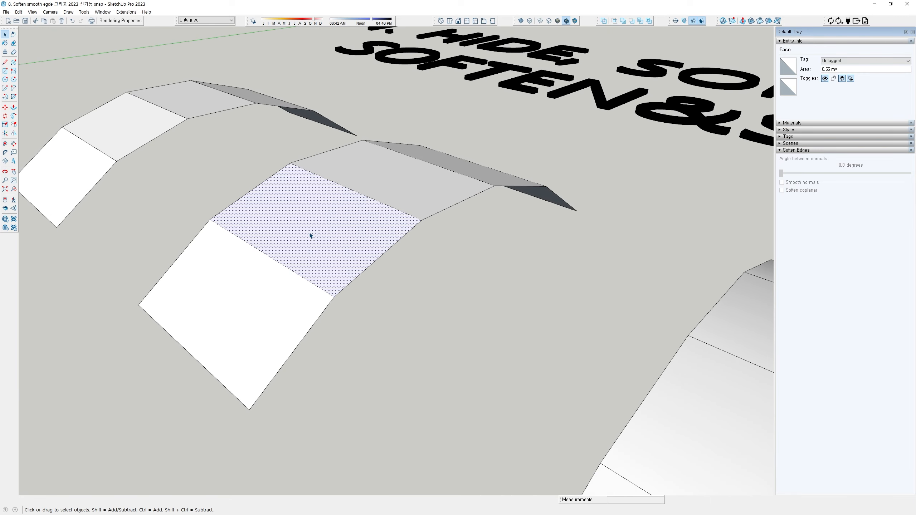
Step: Toggle the hidden geometry display off and back on
click(38, 13)
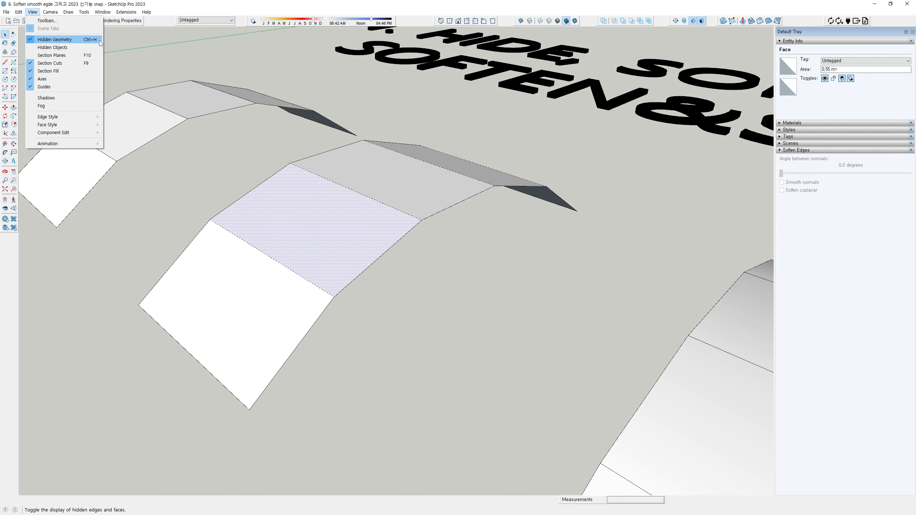
click(87, 43)
middle_drag(460, 303, 293, 256)
key(ctrl+h)
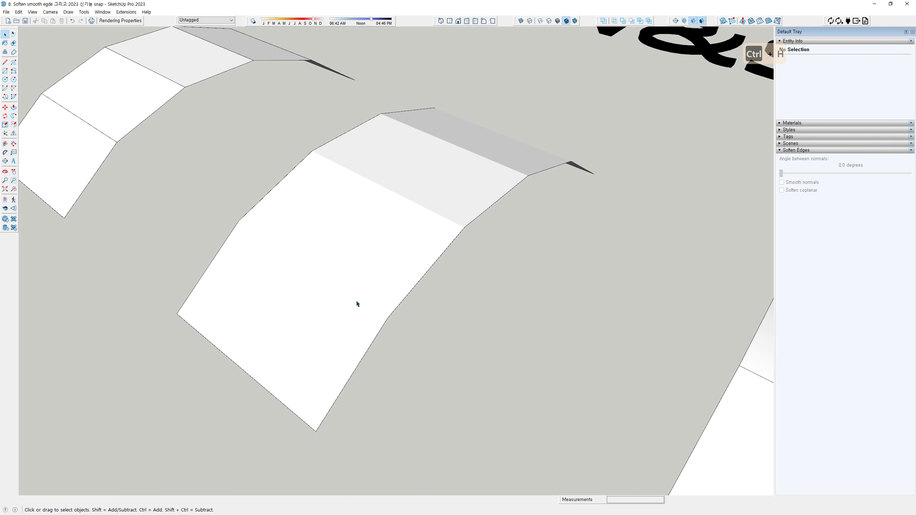
key(ctrl+h)
Step: Select the whole second strip and hide it
middle_drag(341, 276, 335, 278)
middle_drag(342, 320, 328, 272)
scroll(327, 272, up, 1)
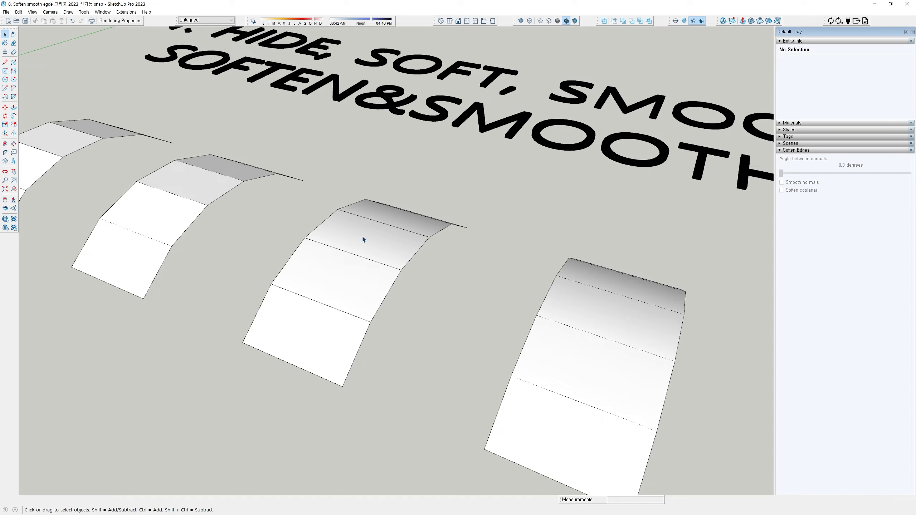
middle_drag(364, 239, 295, 241)
scroll(327, 253, up, 2)
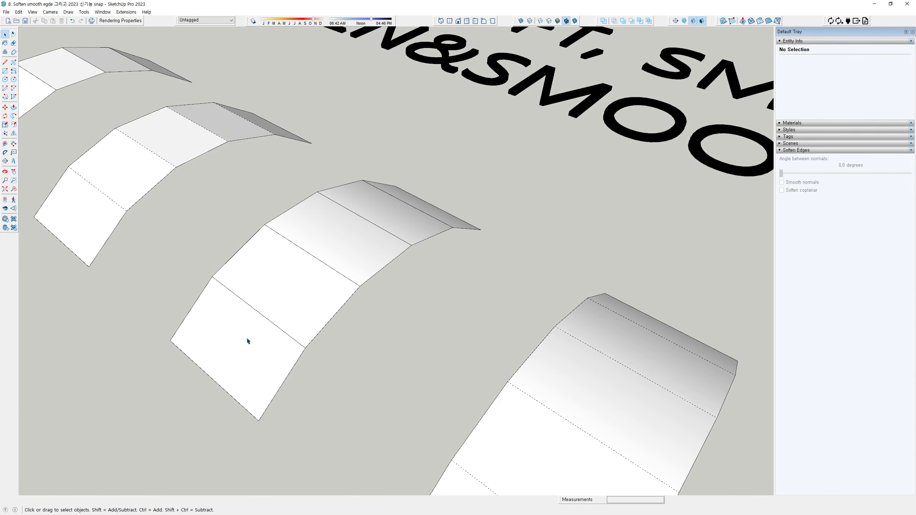
middle_drag(269, 346, 331, 307)
shift+middle_drag(331, 307, 514, 333)
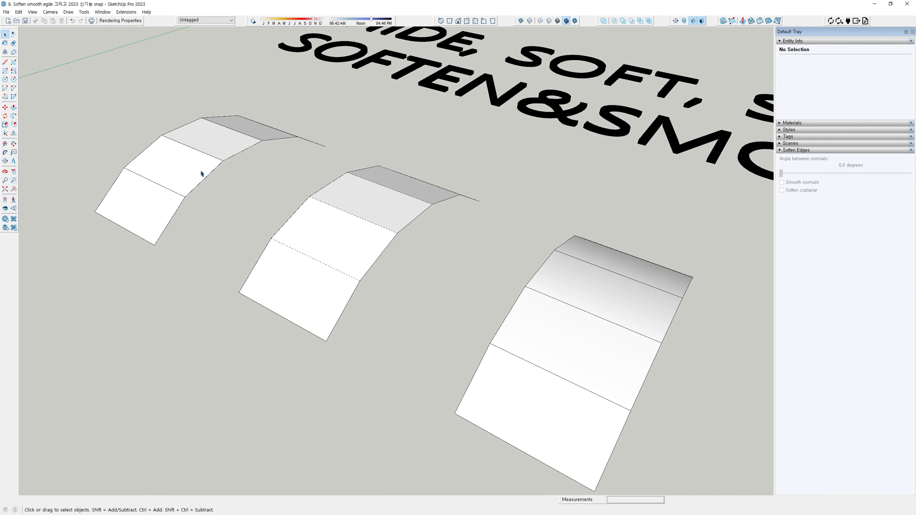
triple_click(201, 174)
triple_click(327, 233)
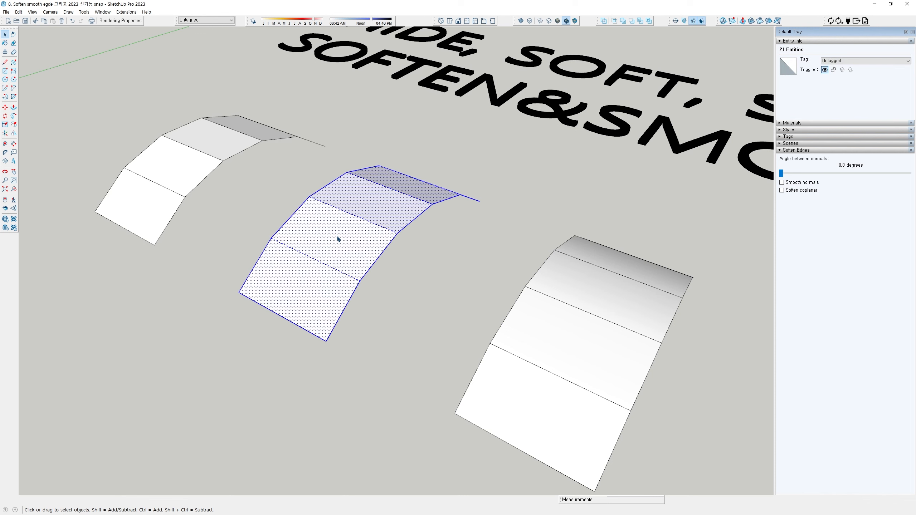
shift+middle_drag(387, 290, 379, 280)
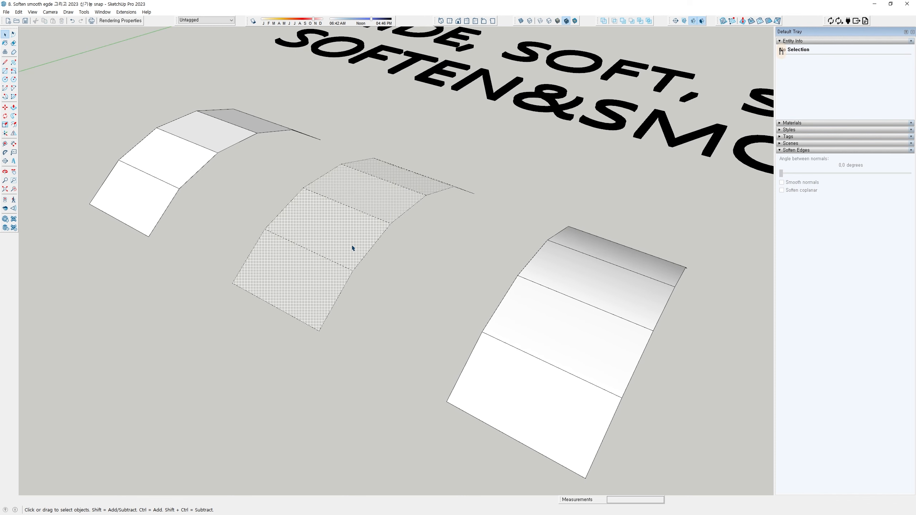
key(h)
Step: Select individual edges of the third, smoothed strip to inspect their soft and smooth properties
middle_drag(208, 208, 284, 259)
click(194, 222)
click(491, 325)
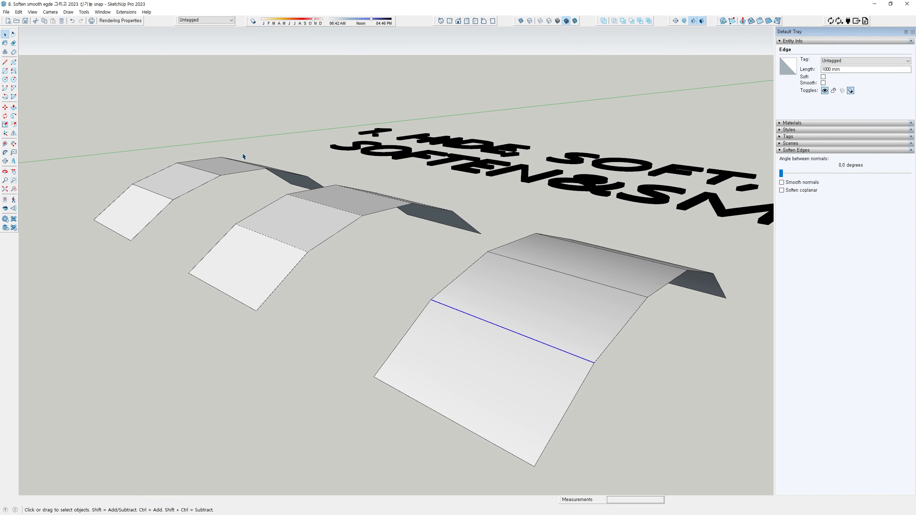
click(212, 174)
click(521, 264)
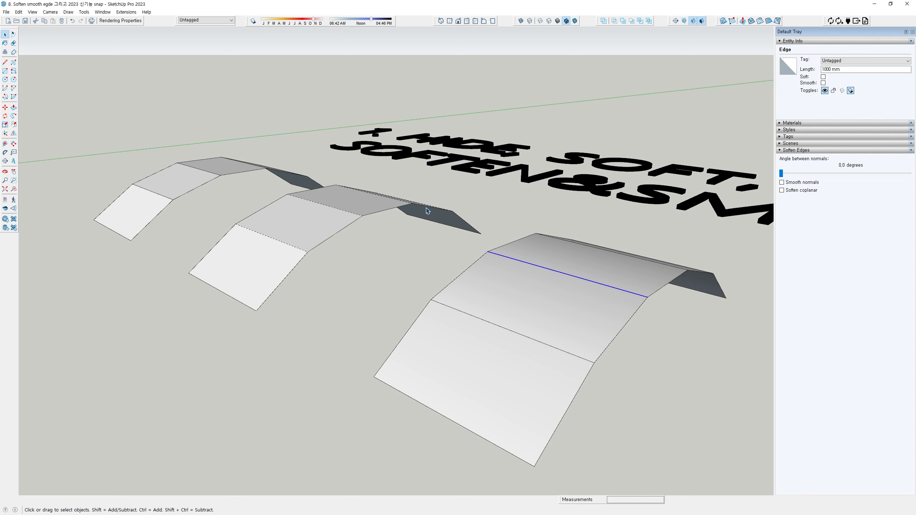
click(176, 199)
click(461, 316)
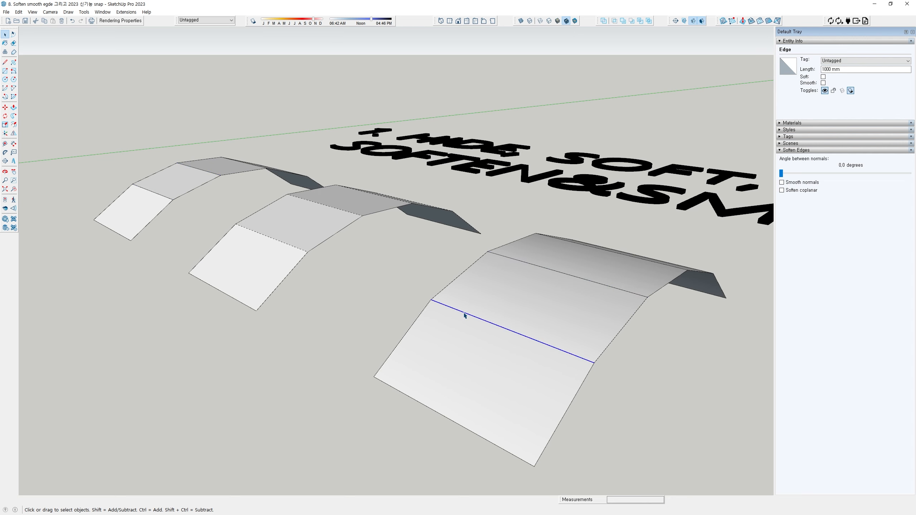
middle_drag(466, 317, 446, 372)
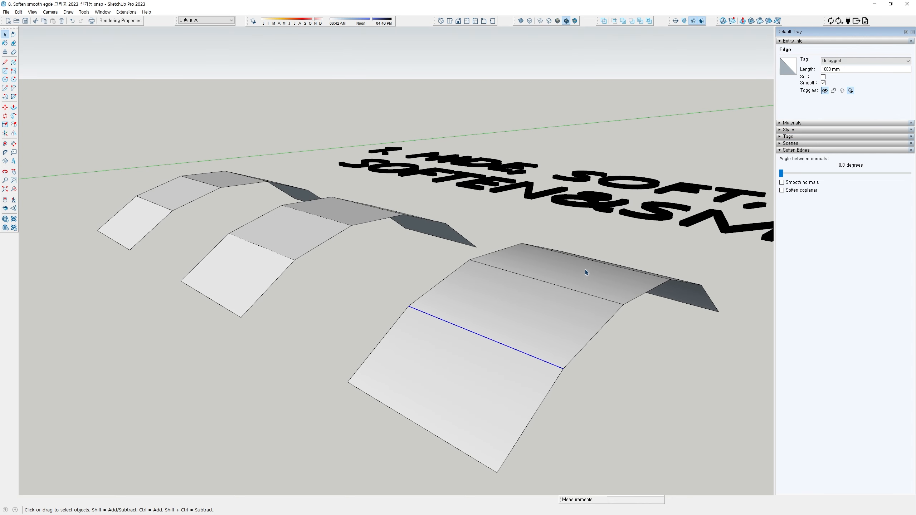
Step: Select the individual faces of the first strip one at a time
click(144, 219)
click(112, 199)
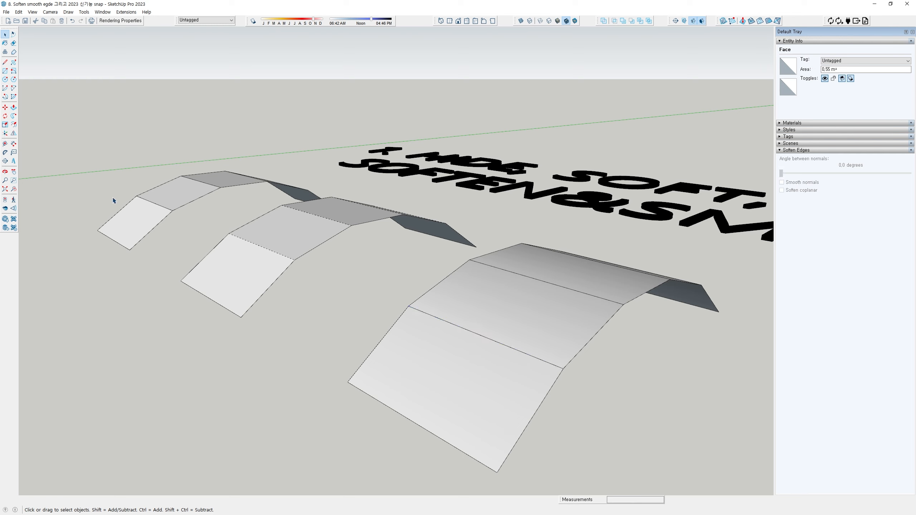
click(136, 218)
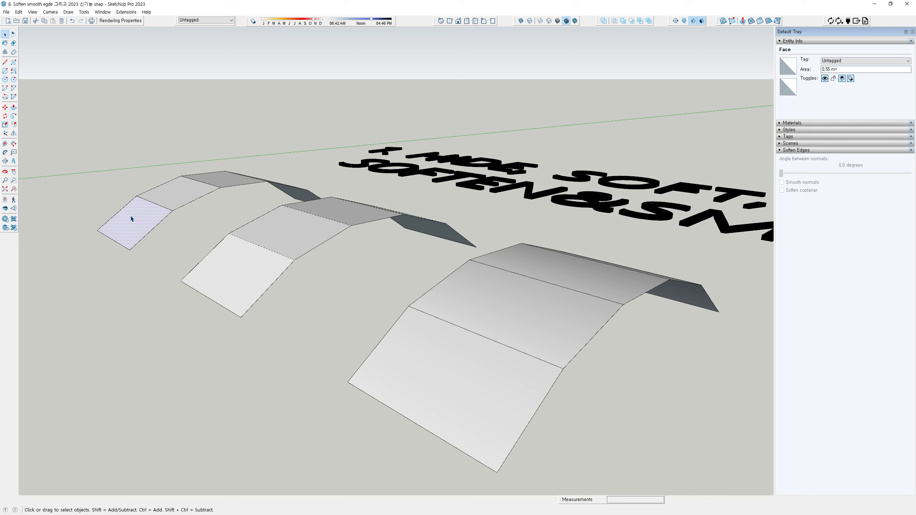
click(173, 196)
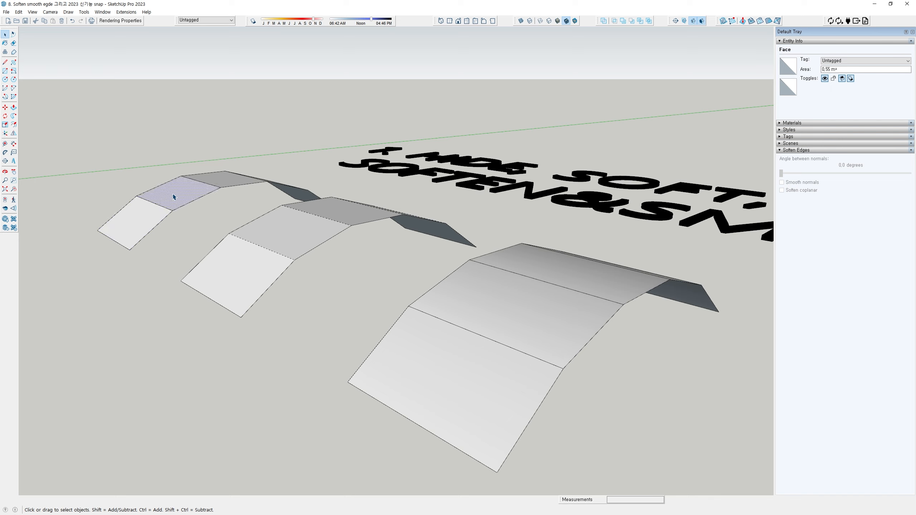
click(228, 182)
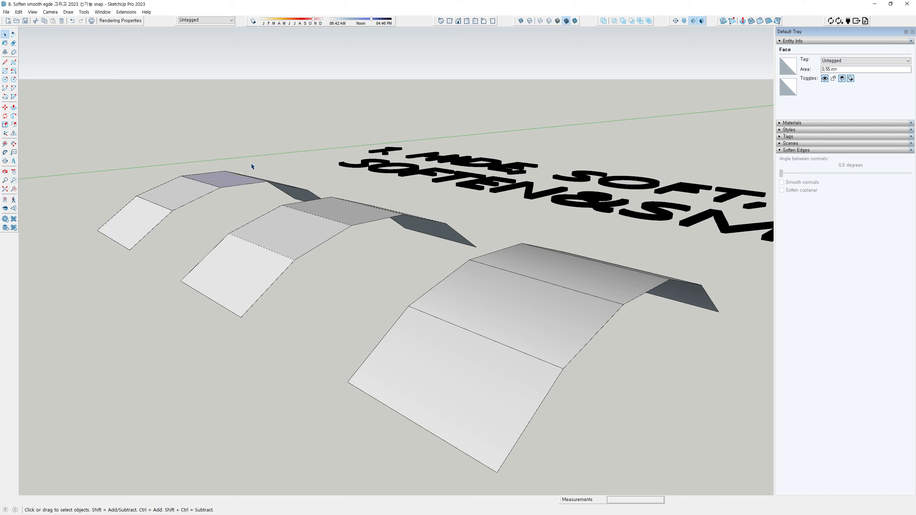
Step: Select the two smoothed edges of the third strip to inspect their soft and smooth properties
click(235, 148)
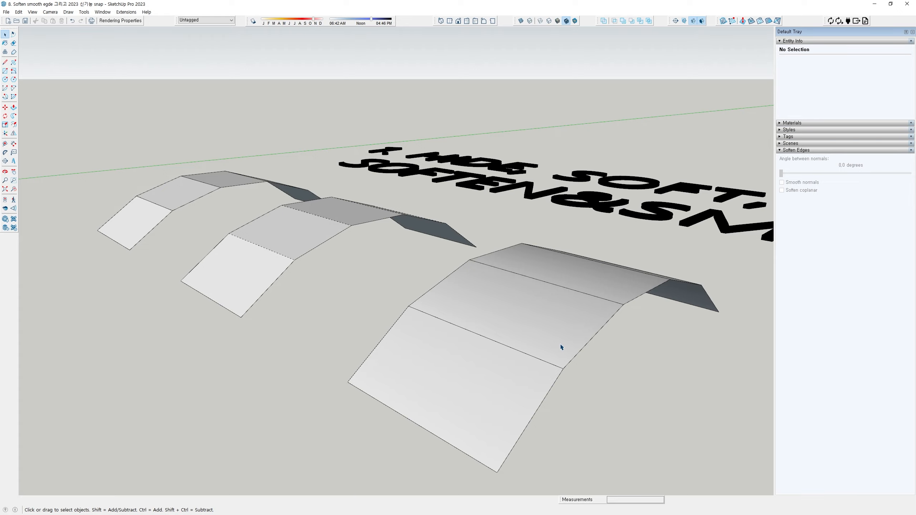
shift+middle_drag(556, 342, 530, 316)
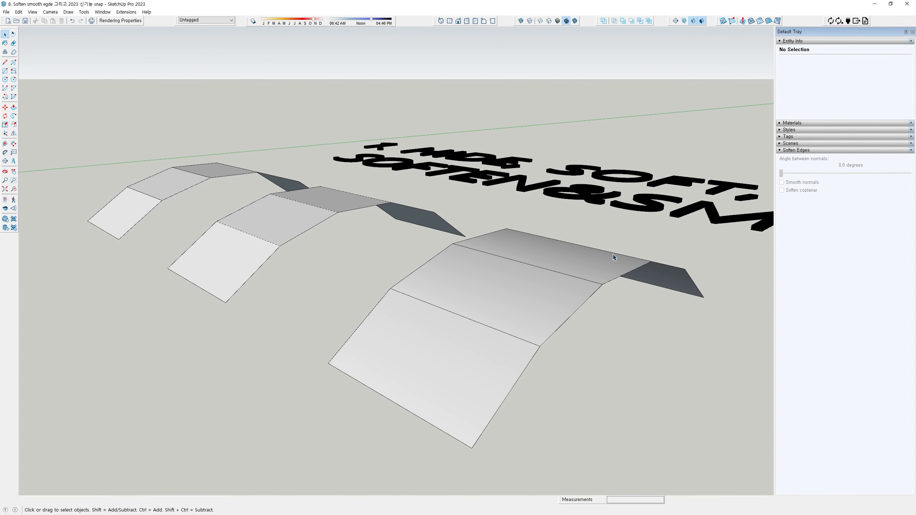
middle_drag(477, 350, 417, 333)
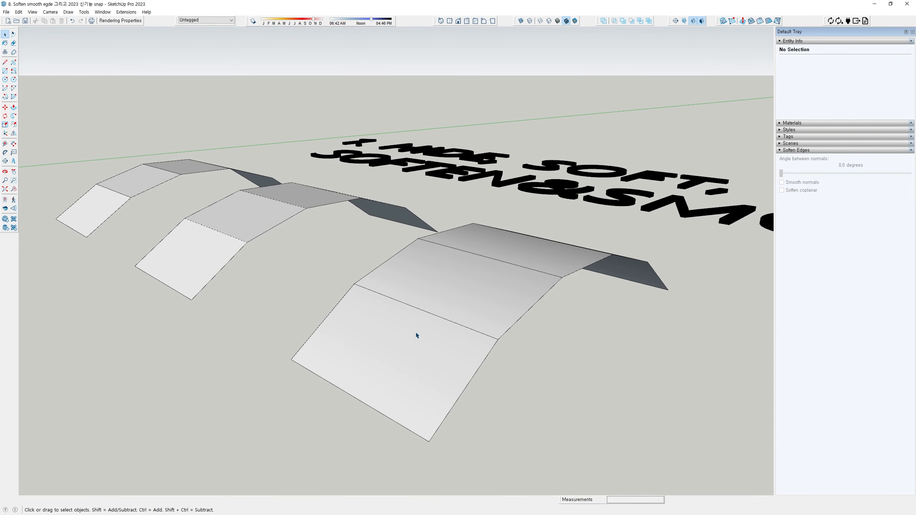
mouse_move(348, 394)
mouse_down()
mouse_move(372, 349)
mouse_move(446, 272)
mouse_move(536, 239)
mouse_move(592, 238)
mouse_up()
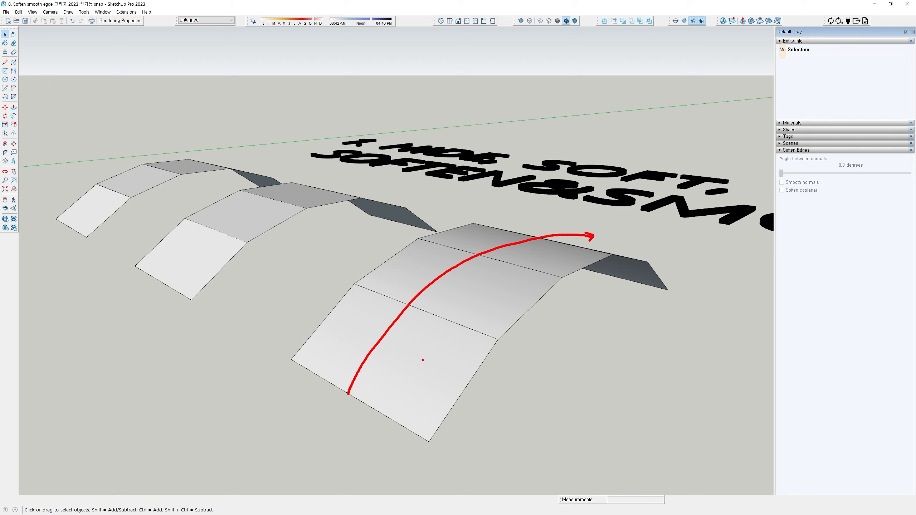
drag(544, 324, 582, 336)
drag(583, 330, 599, 327)
mouse_move(396, 409)
mouse_down()
mouse_move(453, 304)
mouse_move(577, 248)
mouse_move(610, 245)
mouse_move(612, 255)
mouse_up()
drag(541, 253, 538, 260)
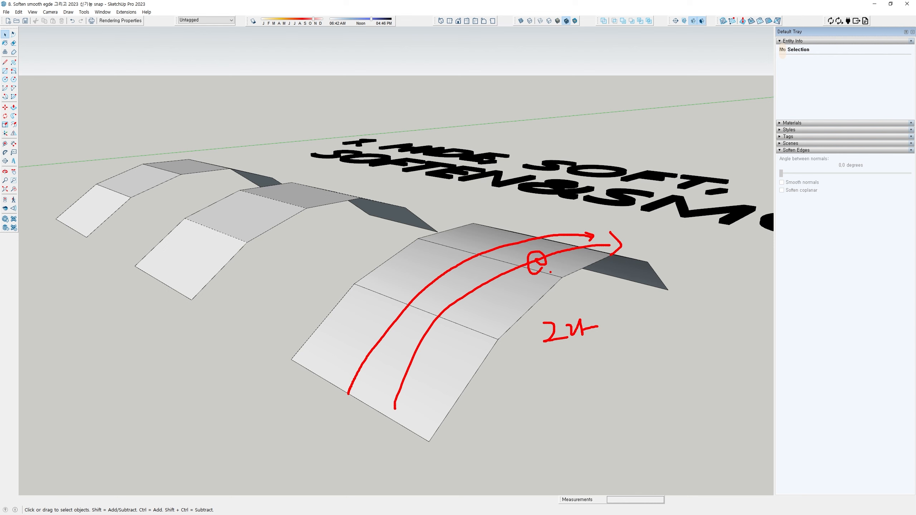
key(Escape)
scroll(368, 325, up, 3)
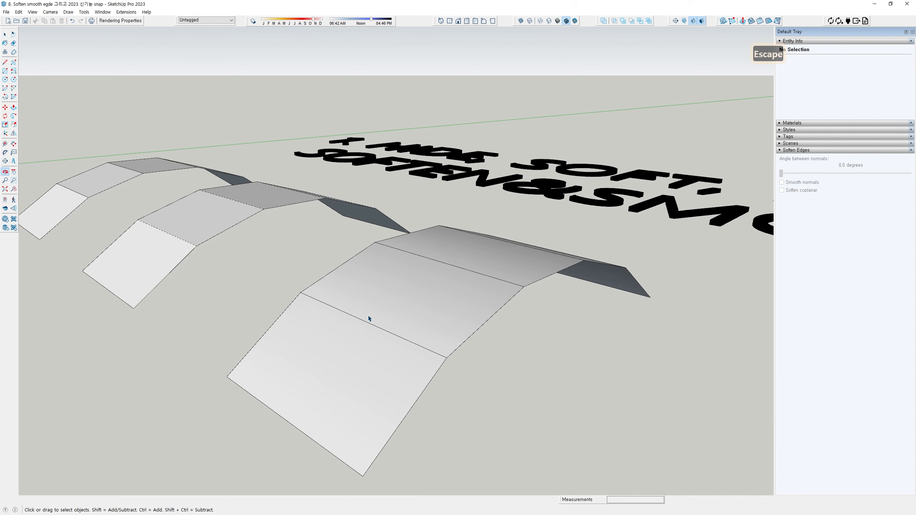
click(368, 327)
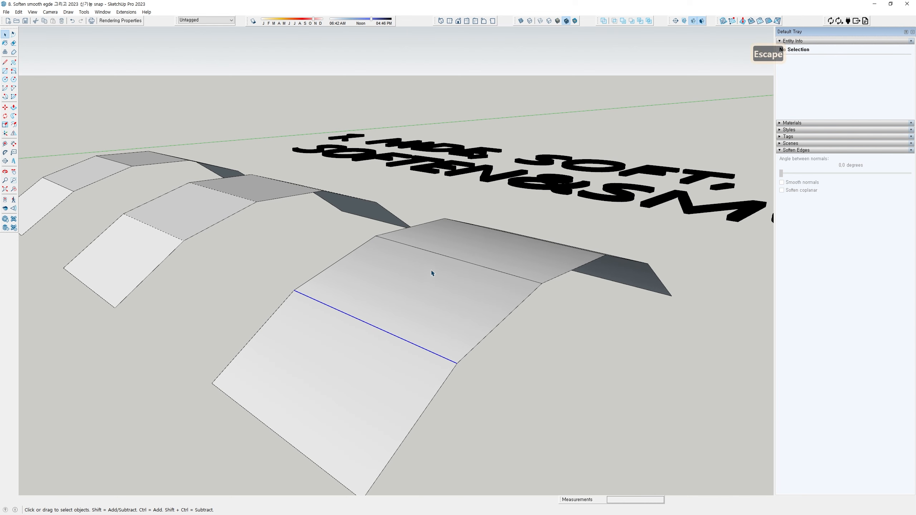
shift+click(454, 260)
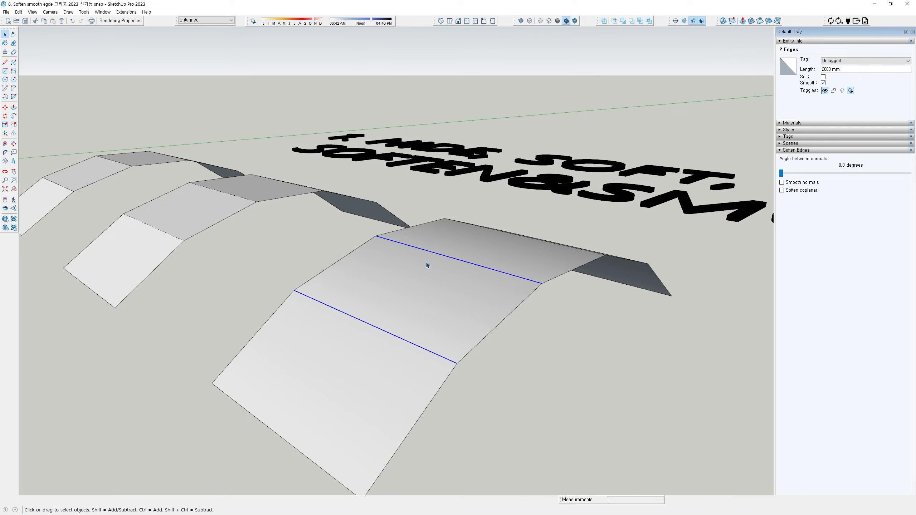
Step: Examine the four sample strips side by side beneath the title text
scroll(426, 266, down, 3)
key(o)
drag(446, 297, 448, 199)
key(space)
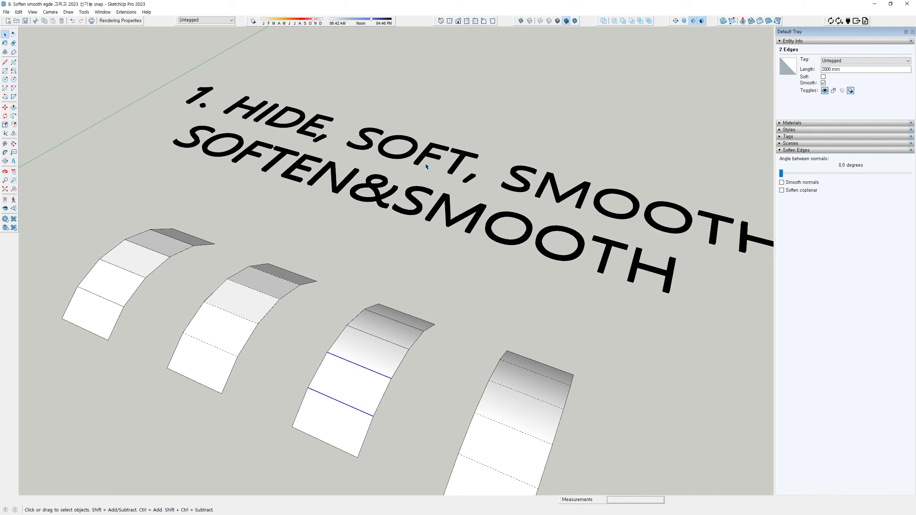
key(ctrl+2)
ctrl+drag(494, 132, 773, 272)
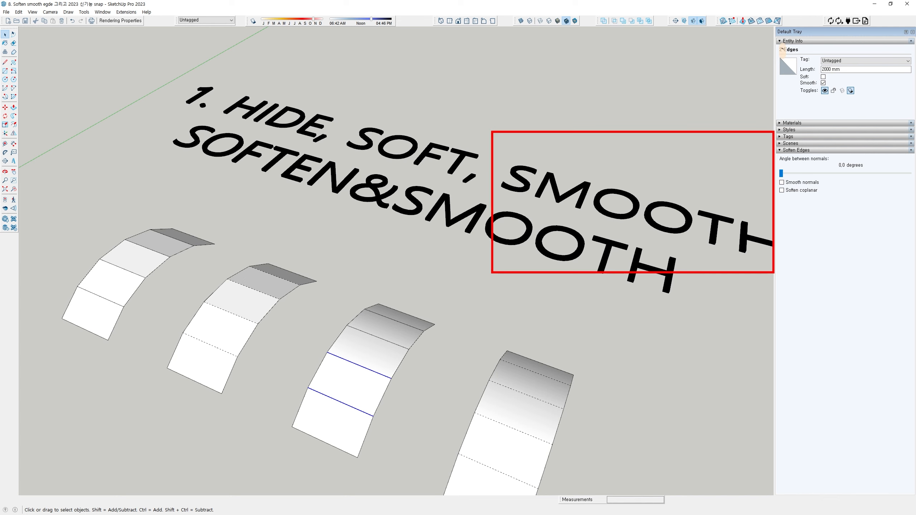
mouse_move(335, 435)
mouse_down()
mouse_move(364, 360)
mouse_move(401, 323)
mouse_move(404, 330)
mouse_up()
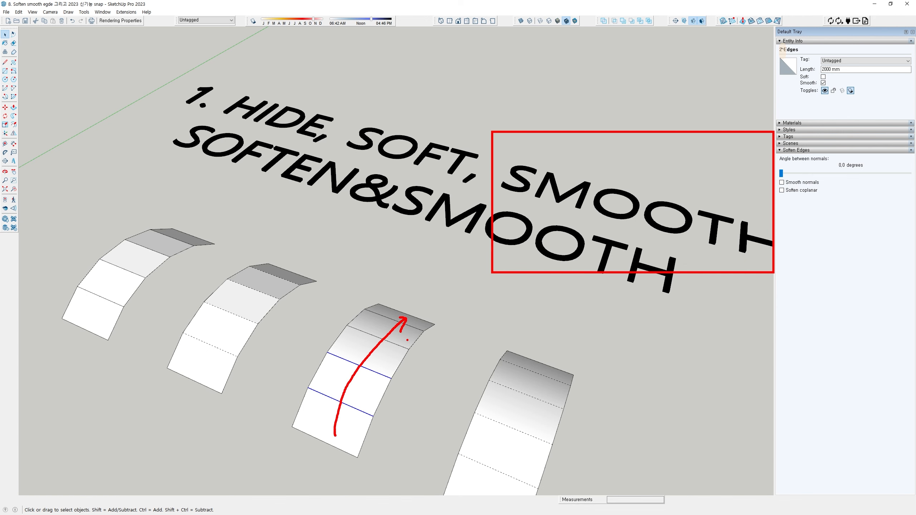
key(Escape)
scroll(578, 215, down, 2)
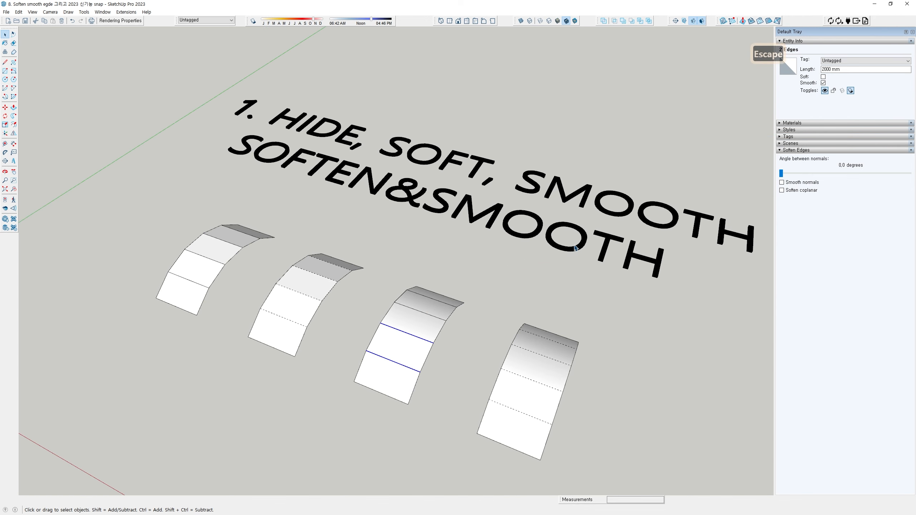
shift+middle_drag(438, 350, 388, 313)
scroll(388, 313, up, 2)
scroll(299, 311, up, 1)
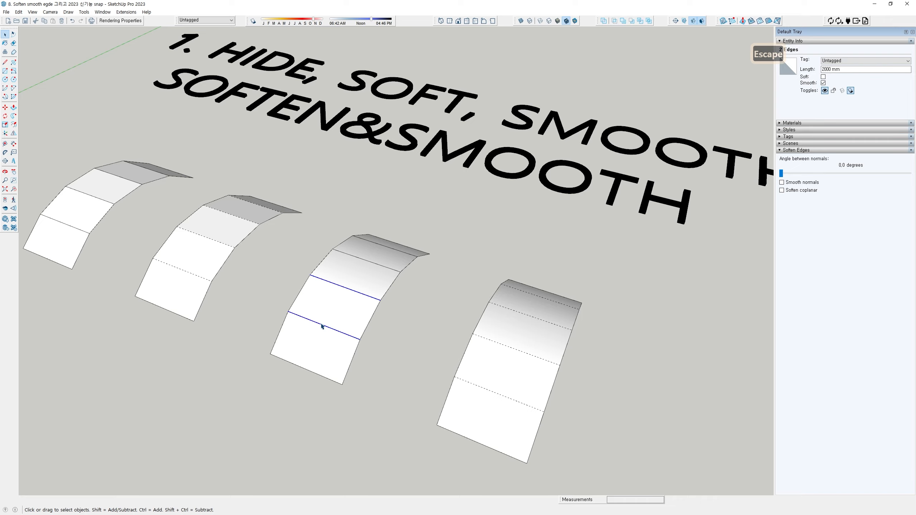
scroll(322, 326, up, 1)
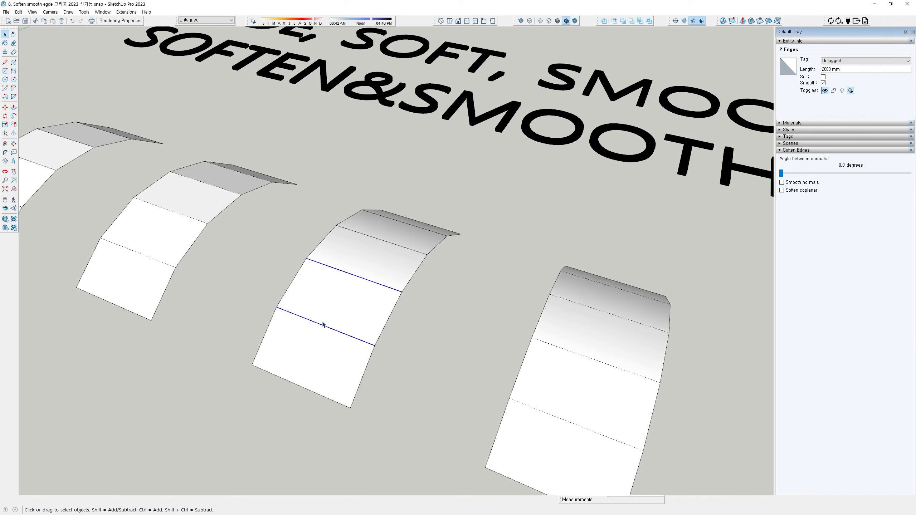
Step: Select the two lower faces of the third strip to show them as separate faces
middle_drag(325, 318, 305, 262)
click(325, 325)
ctrl+click(345, 279)
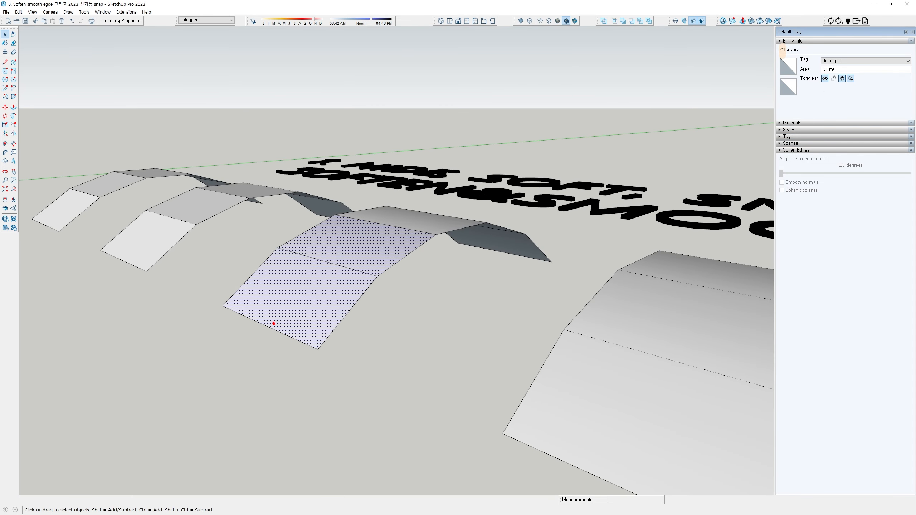
mouse_move(273, 324)
mouse_down()
mouse_move(319, 253)
mouse_move(381, 227)
mouse_move(367, 240)
mouse_up()
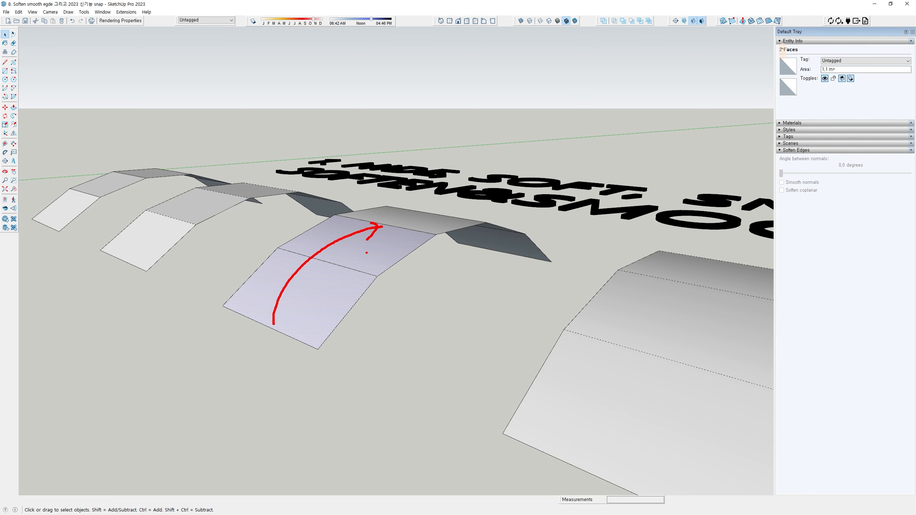
key(Escape)
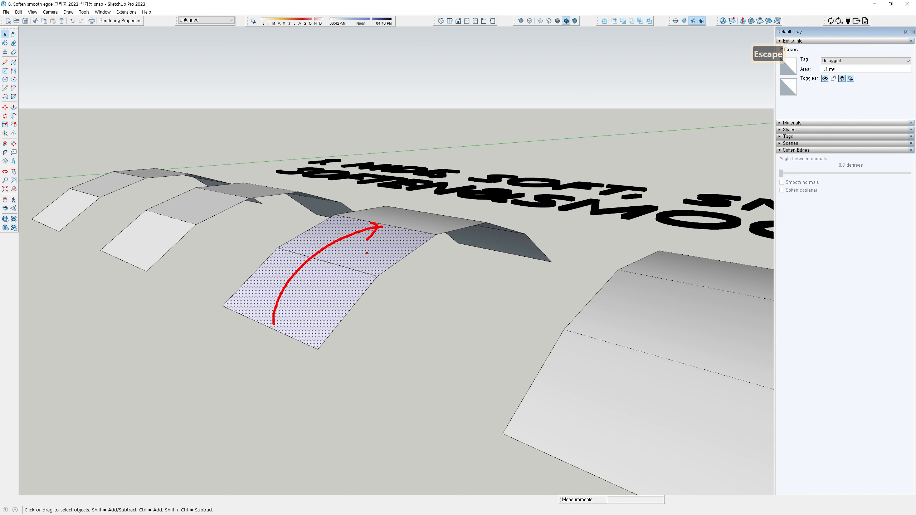
Step: Select one softened edge of the fourth strip to inspect its soft and smooth properties
scroll(367, 250, down, 3)
mouse_move(367, 250)
middle_down()
mouse_move(458, 326)
mouse_move(499, 219)
middle_up()
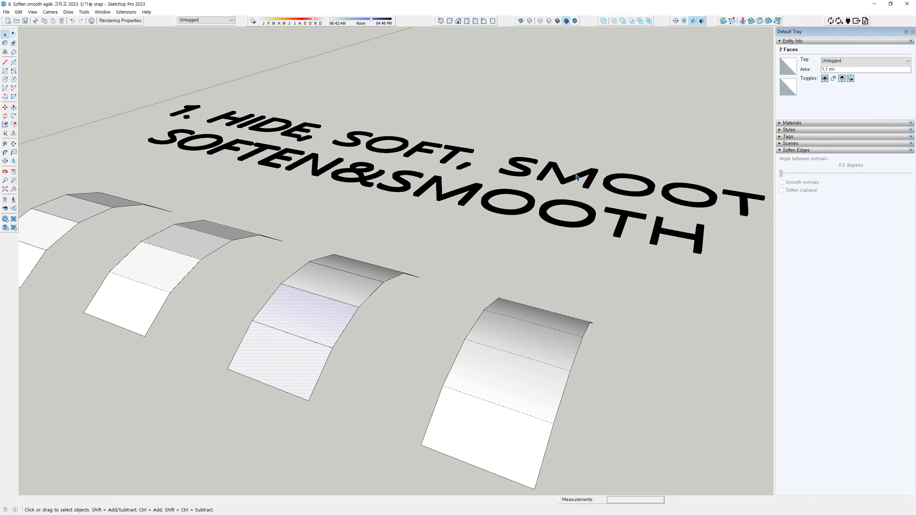
click(469, 276)
scroll(466, 284, down, 3)
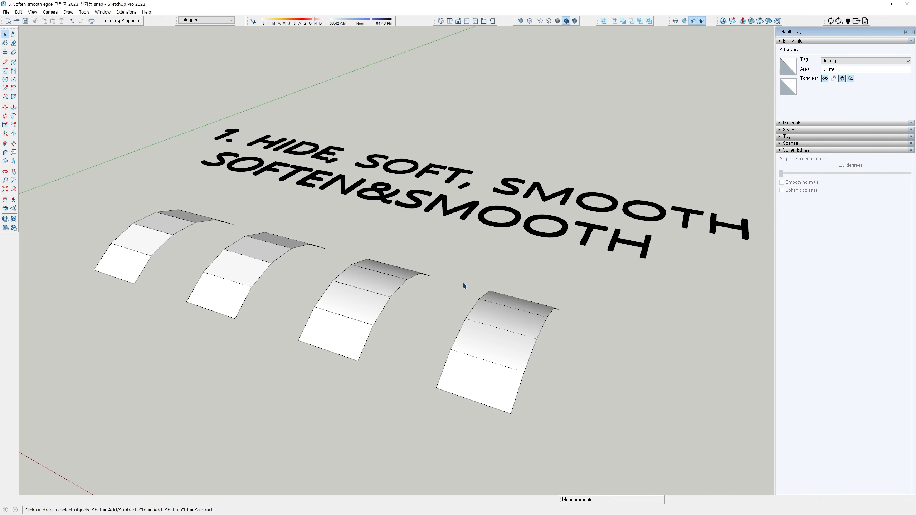
middle_drag(464, 287, 458, 327)
shift+middle_drag(458, 327, 399, 249)
scroll(400, 271, up, 2)
scroll(409, 291, up, 2)
shift+middle_drag(409, 291, 290, 228)
click(374, 313)
Step: Select the fourth strip's smoothed surface and toggle hidden geometry display on and off
scroll(374, 312, down, 2)
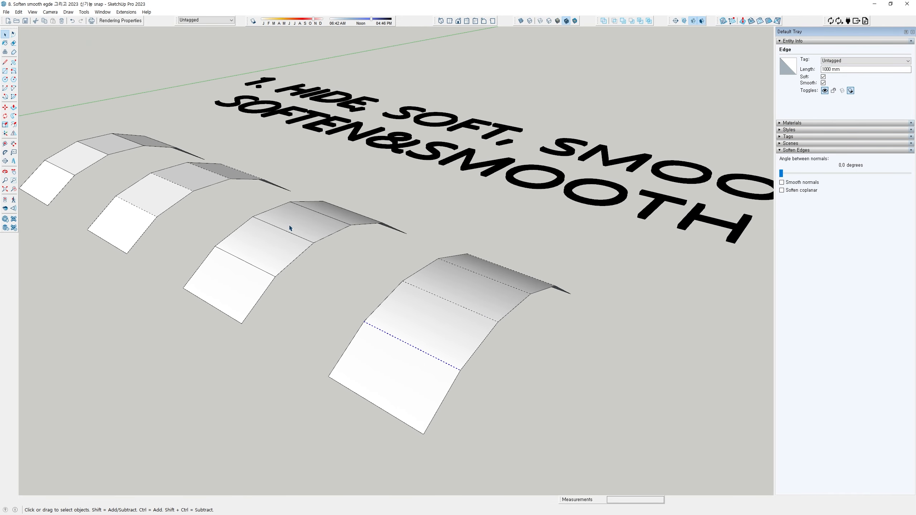
middle_drag(442, 325, 384, 329)
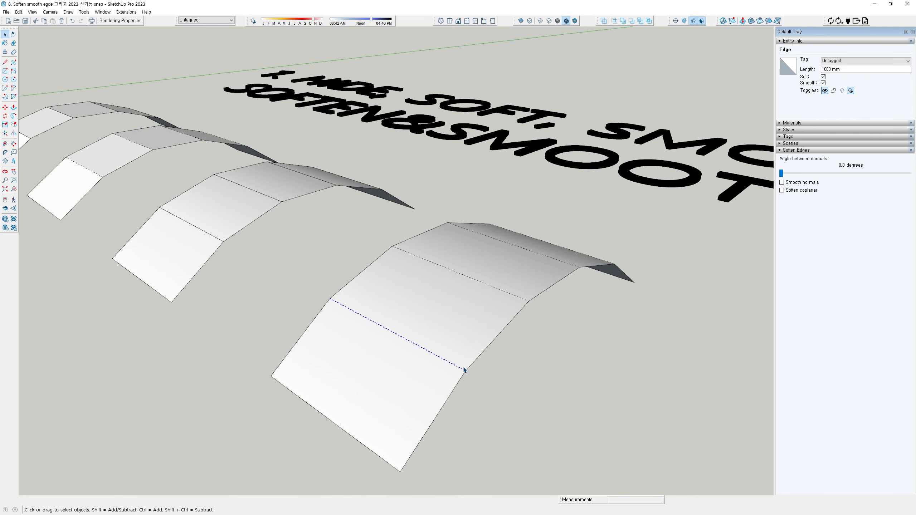
click(433, 323)
click(395, 370)
key(ctrl+h)
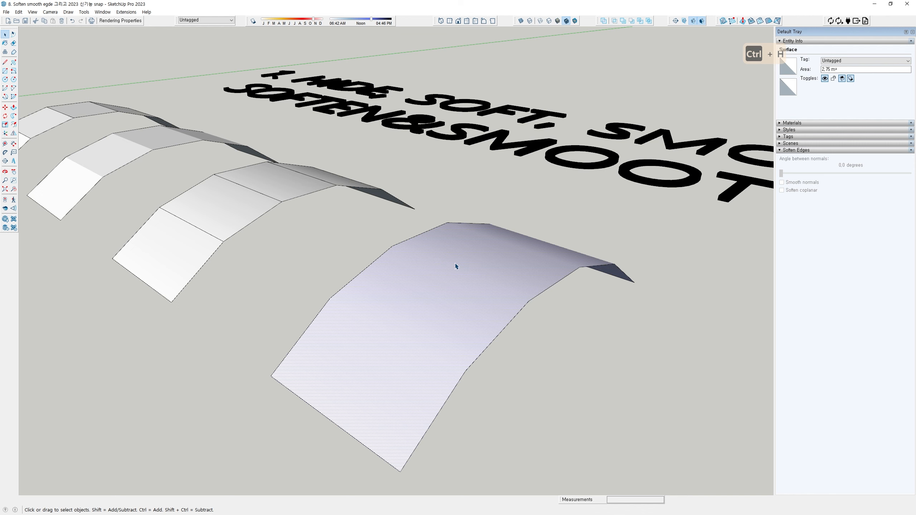
key(ctrl+h)
Step: Select a softened edge of the fourth strip, then its individual faces one at a time
click(407, 343)
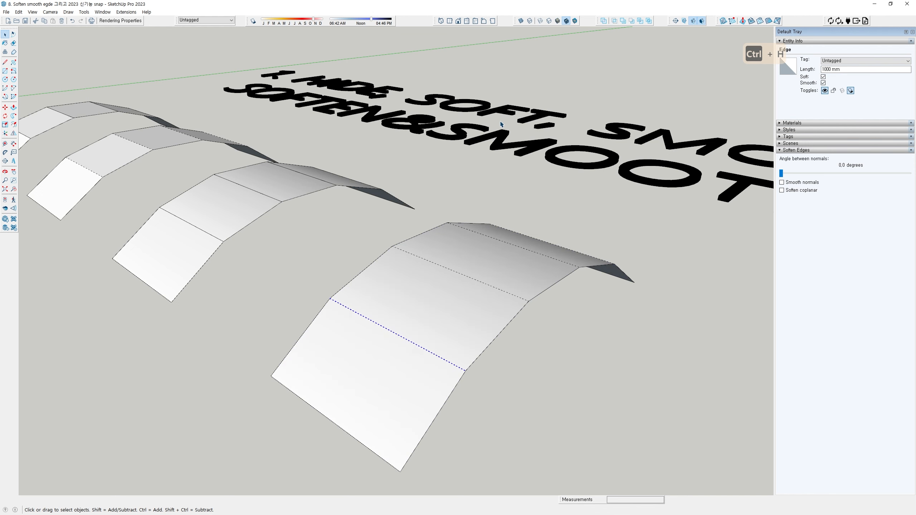
middle_drag(418, 310, 417, 348)
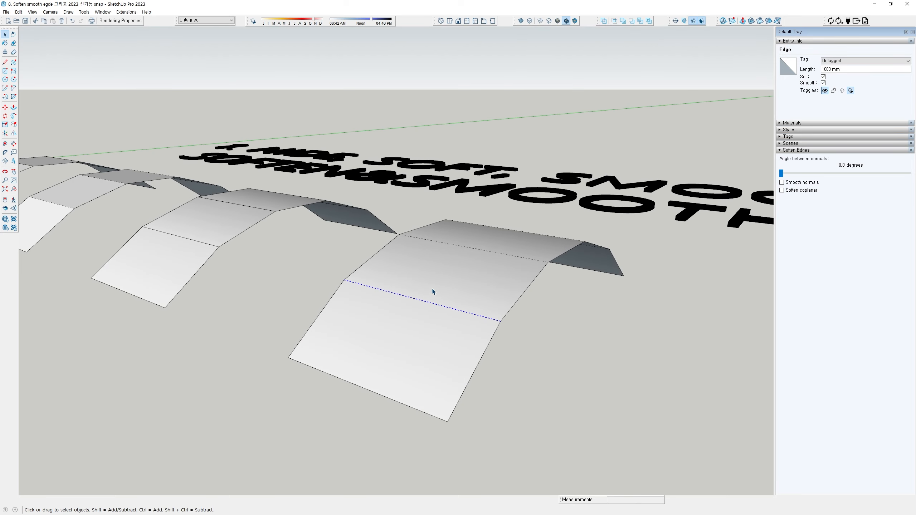
middle_drag(458, 311, 451, 326)
click(372, 349)
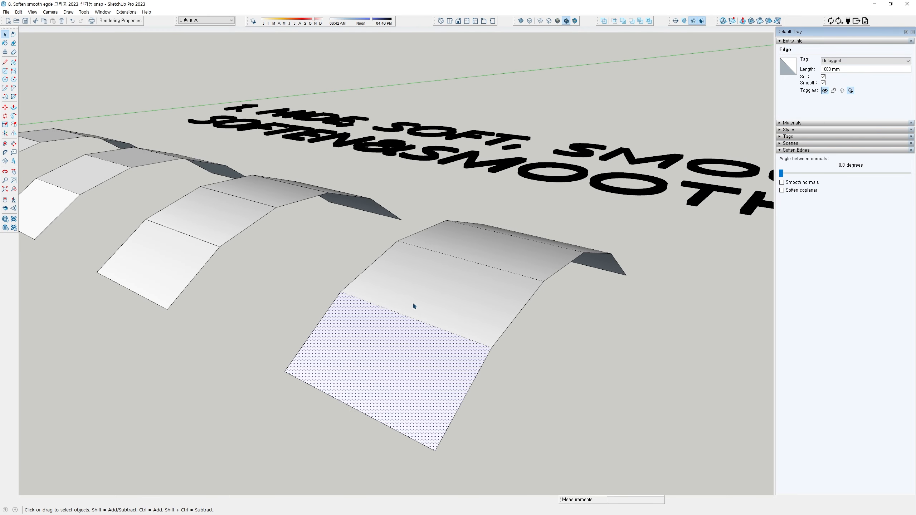
click(458, 271)
click(497, 248)
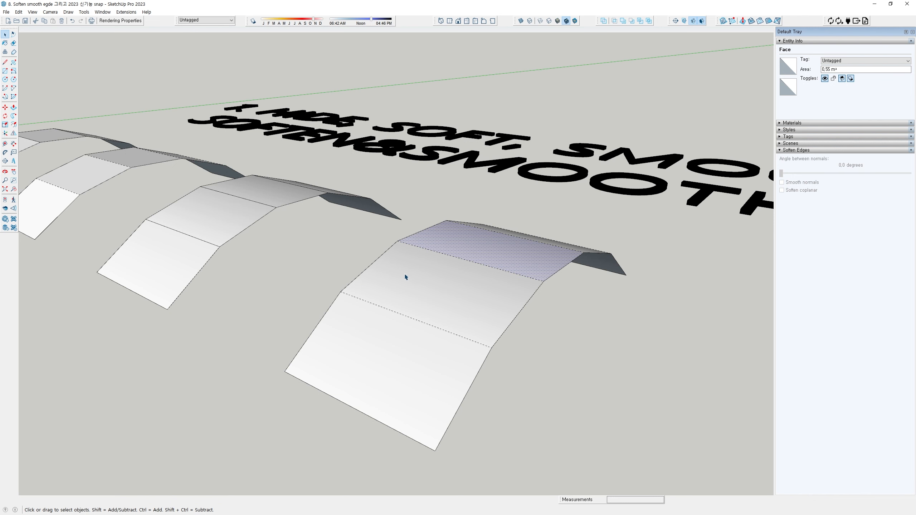
Step: Reselect the fourth strip's front softened edge, then clear the selection
middle_drag(429, 335, 421, 351)
key(ctrl+2)
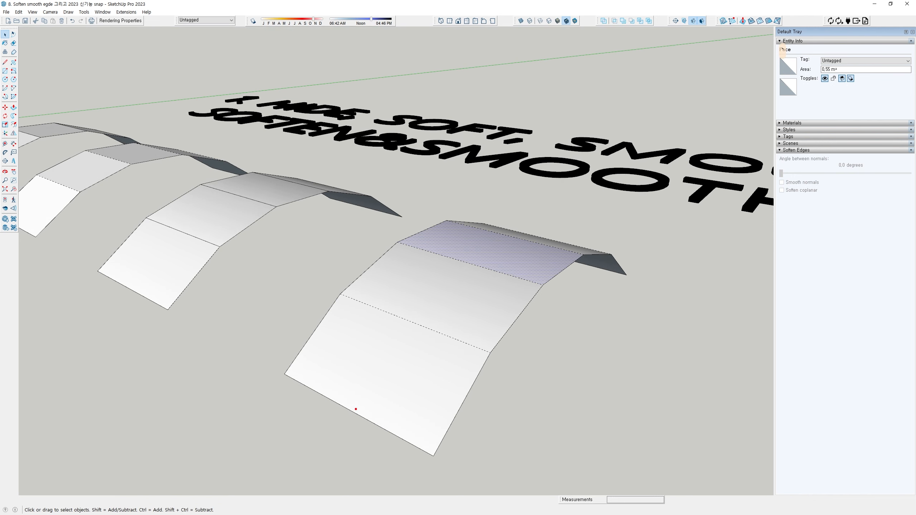
mouse_move(356, 410)
mouse_down()
mouse_move(408, 319)
mouse_move(505, 242)
mouse_move(569, 240)
mouse_move(585, 253)
mouse_up()
key(Escape)
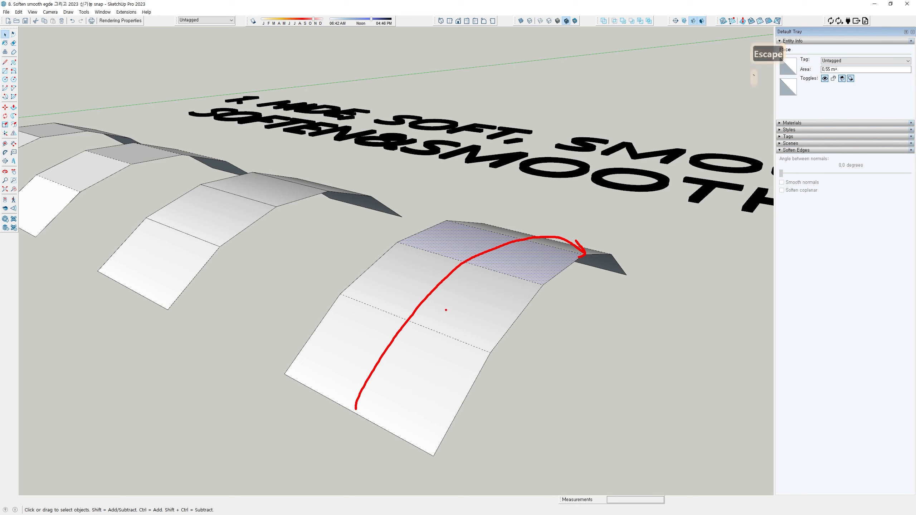
click(425, 328)
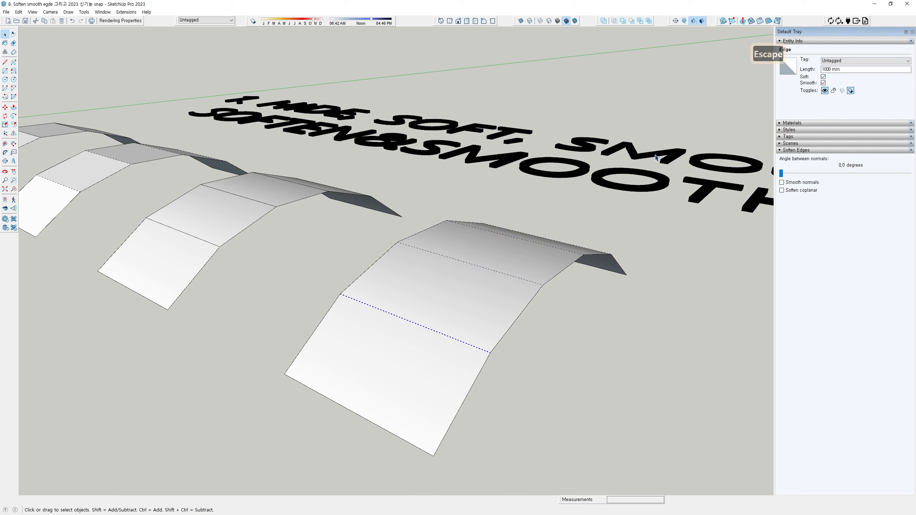
drag(421, 335, 396, 338)
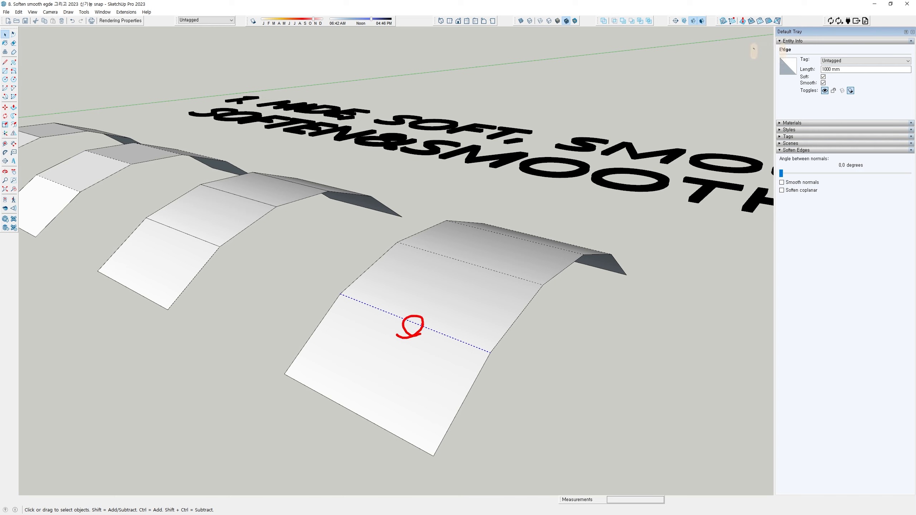
key(Escape)
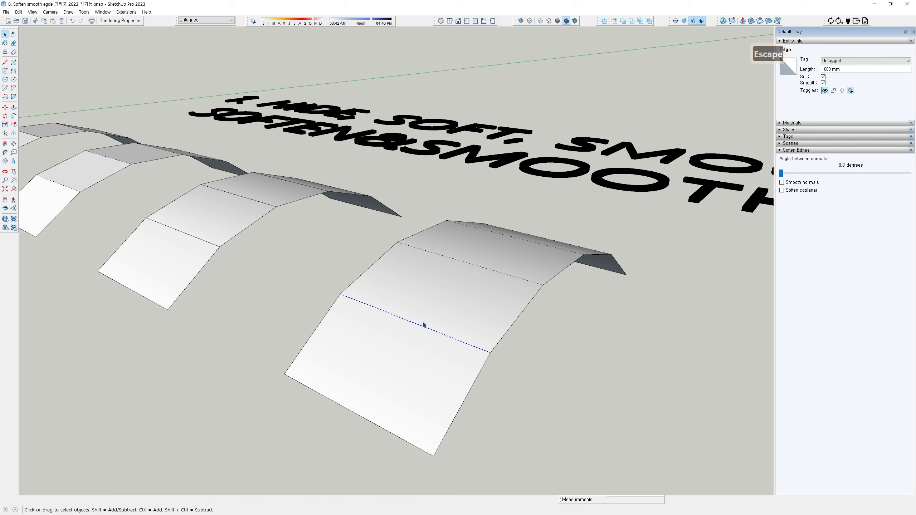
click(546, 366)
scroll(544, 366, down, 5)
middle_drag(429, 341, 475, 401)
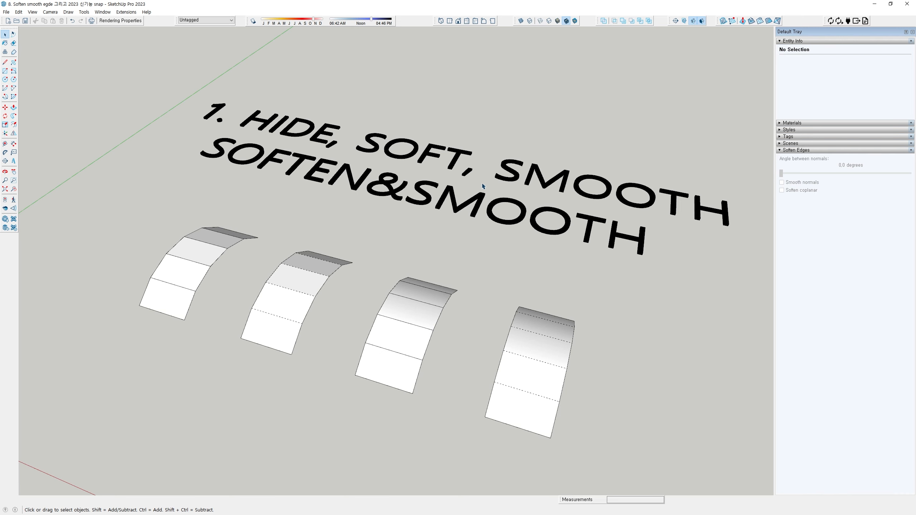
scroll(397, 277, down, 2)
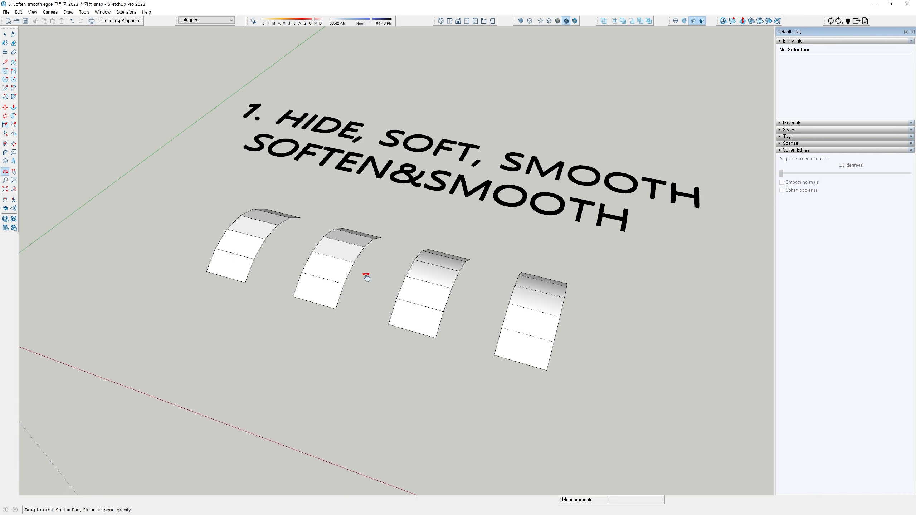
scroll(364, 276, up, 3)
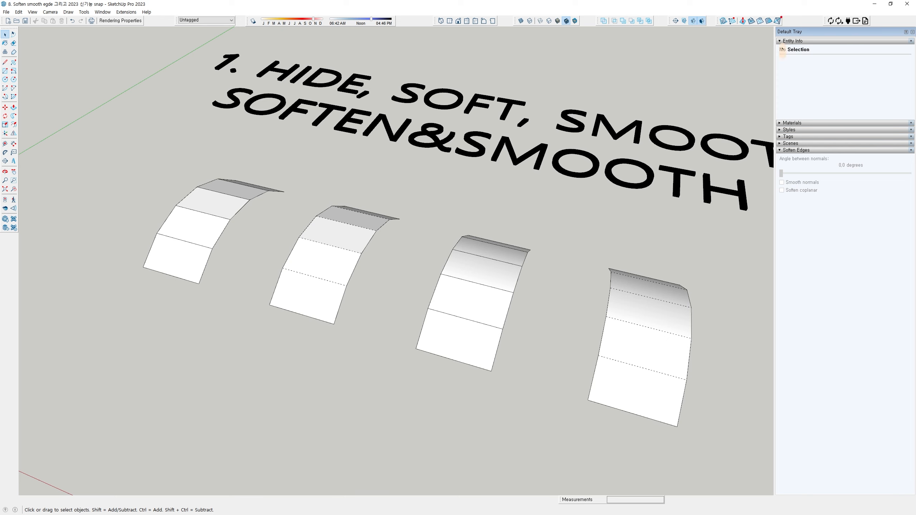
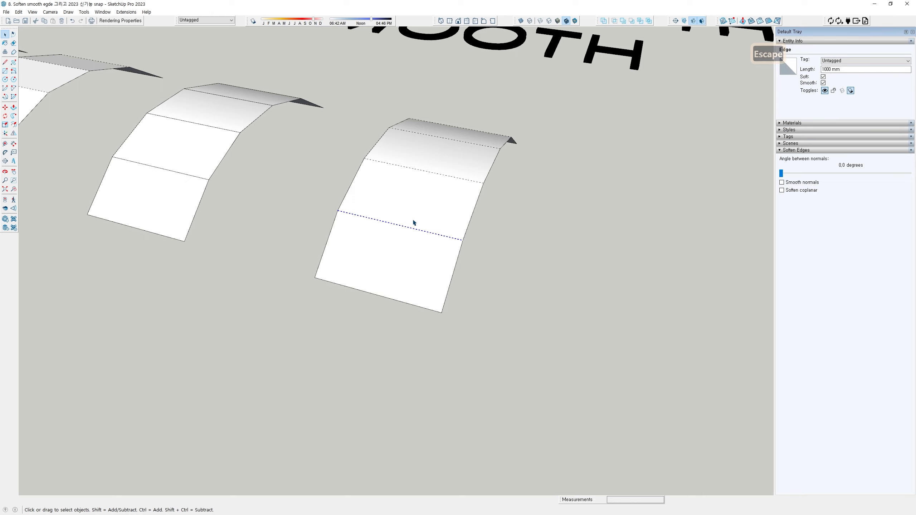
Step: Toggle hidden geometry on and off, then select the fourth strip's middle face and its lower softened edge before clearing the selection
key(ctrl+h)
middle_drag(493, 223, 385, 253)
key(ctrl+h)
click(419, 247)
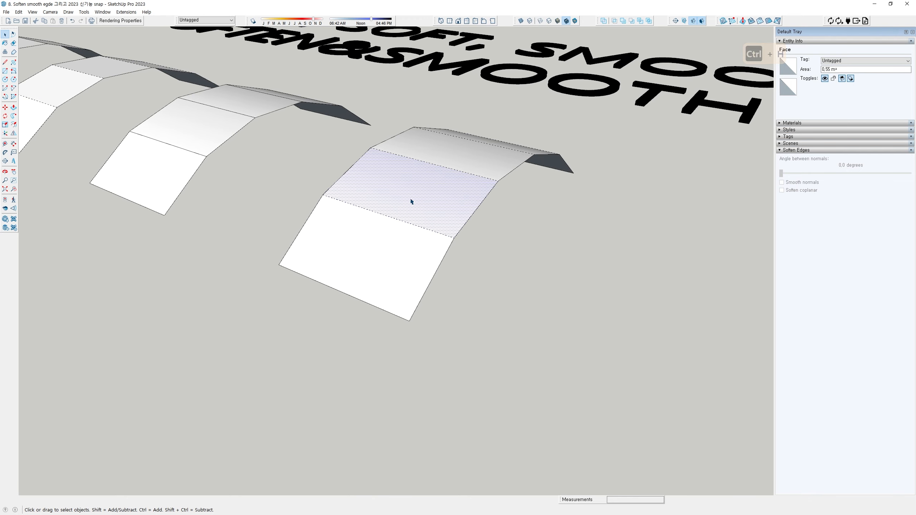
middle_drag(413, 203, 439, 270)
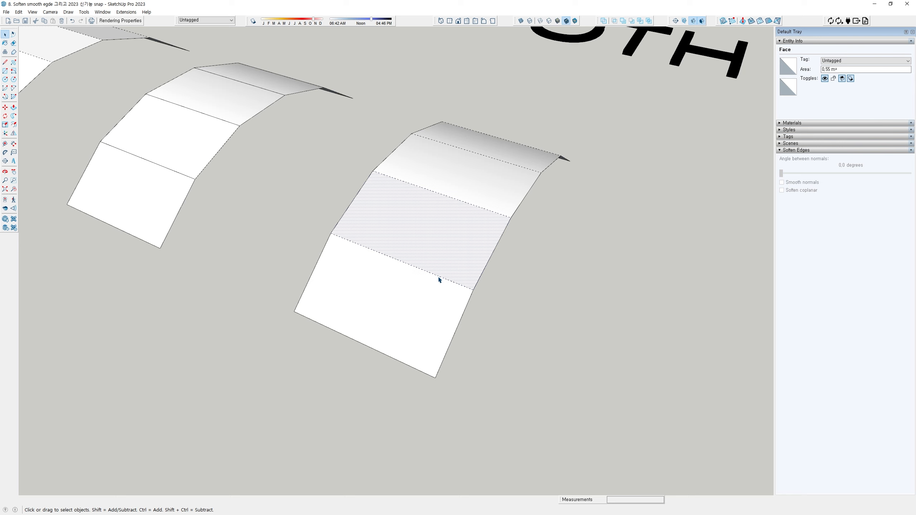
click(439, 279)
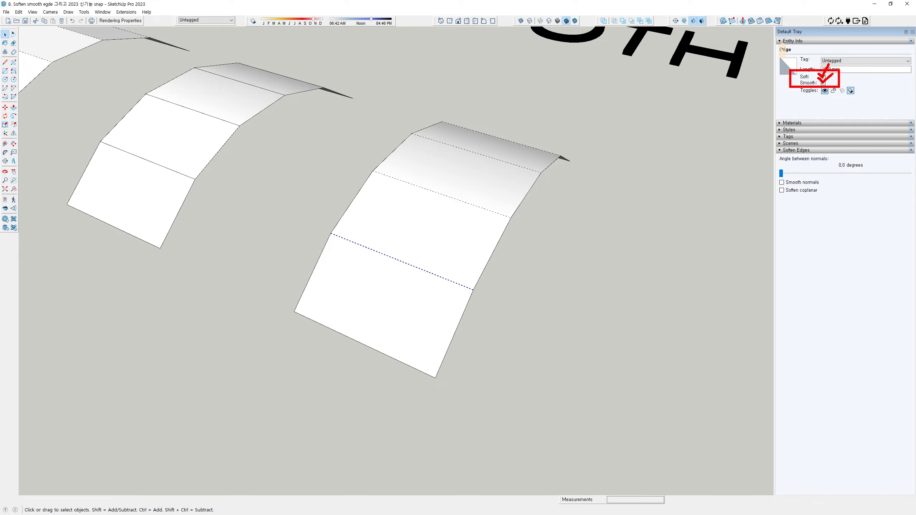
key(Escape)
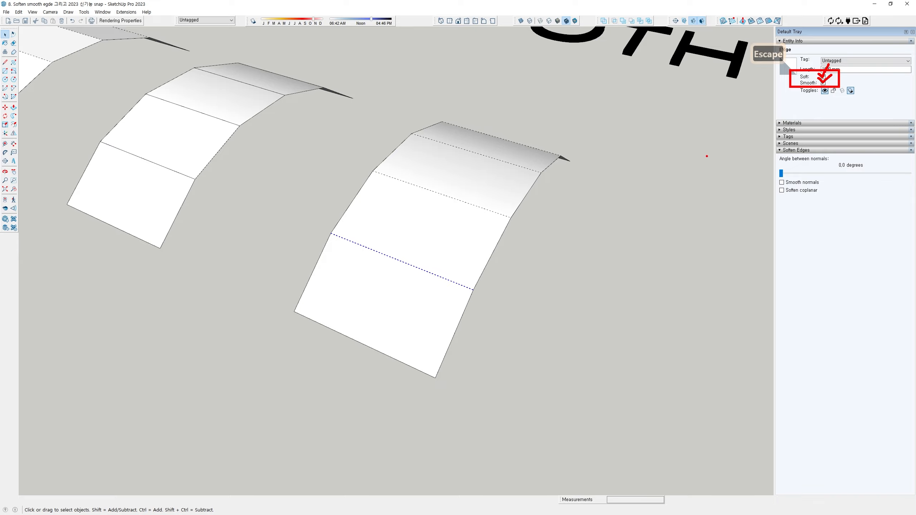
Step: Select the first strip's lower faces one at a time to inspect them
scroll(429, 188, down, 4)
middle_drag(429, 188, 504, 245)
scroll(312, 199, up, 6)
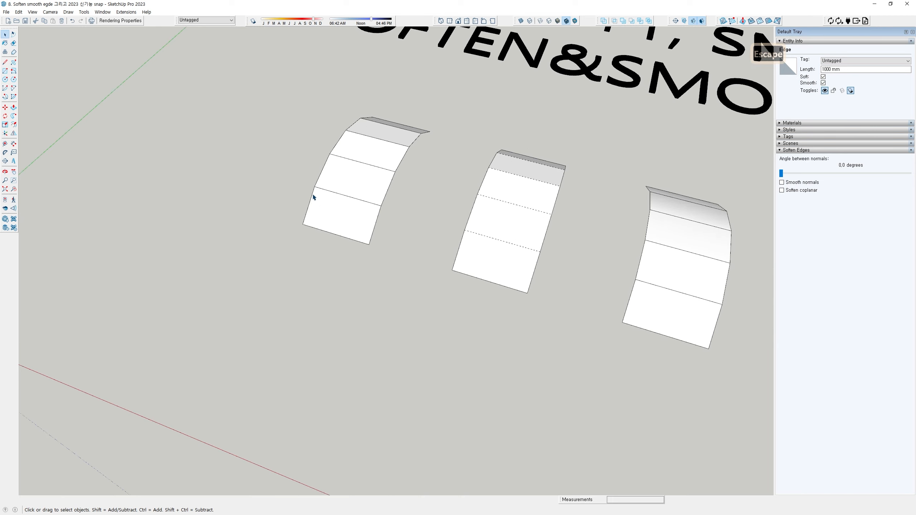
click(349, 244)
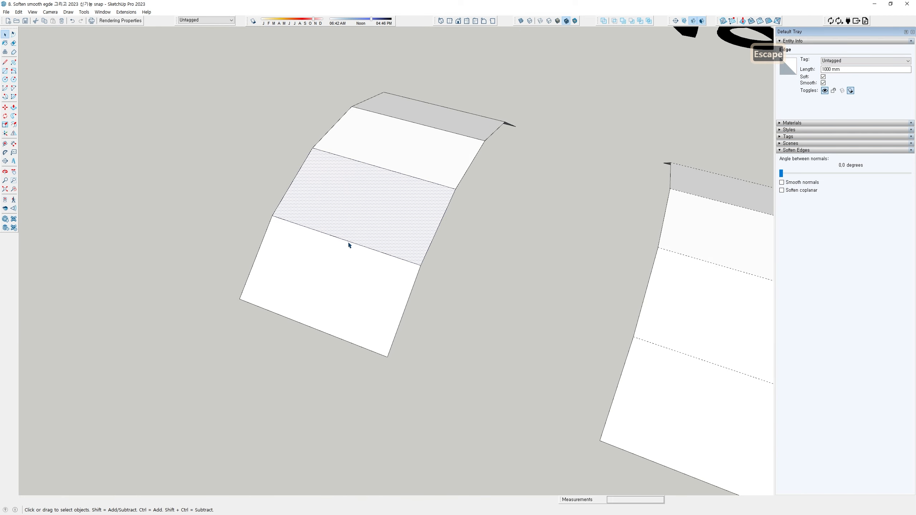
click(337, 268)
mouse_move(337, 268)
middle_down()
mouse_move(299, 201)
mouse_move(329, 265)
middle_up()
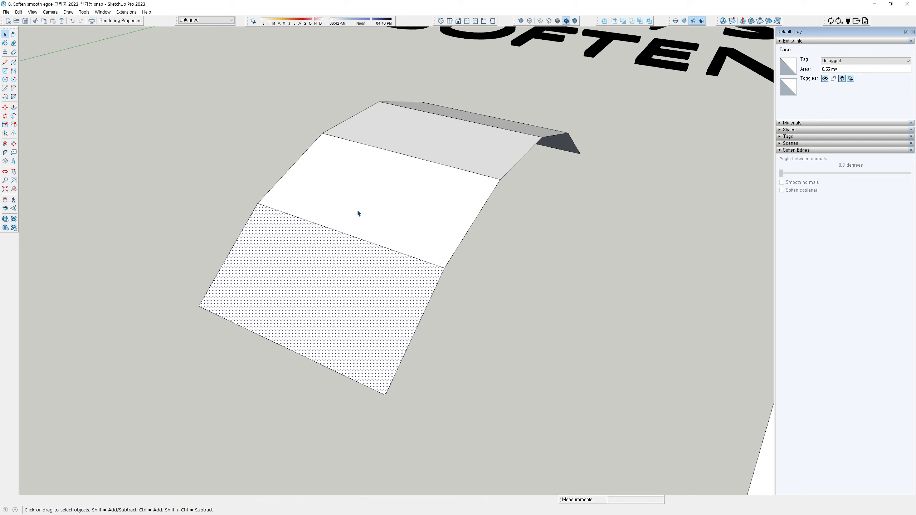
Step: Soften the edge between the first strip's two lower faces
click(359, 241)
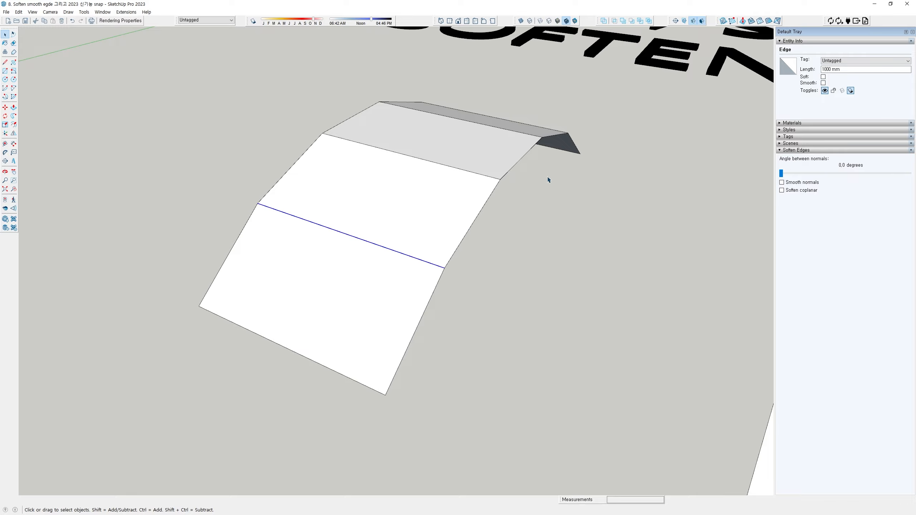
click(823, 77)
click(578, 275)
middle_drag(578, 276, 418, 284)
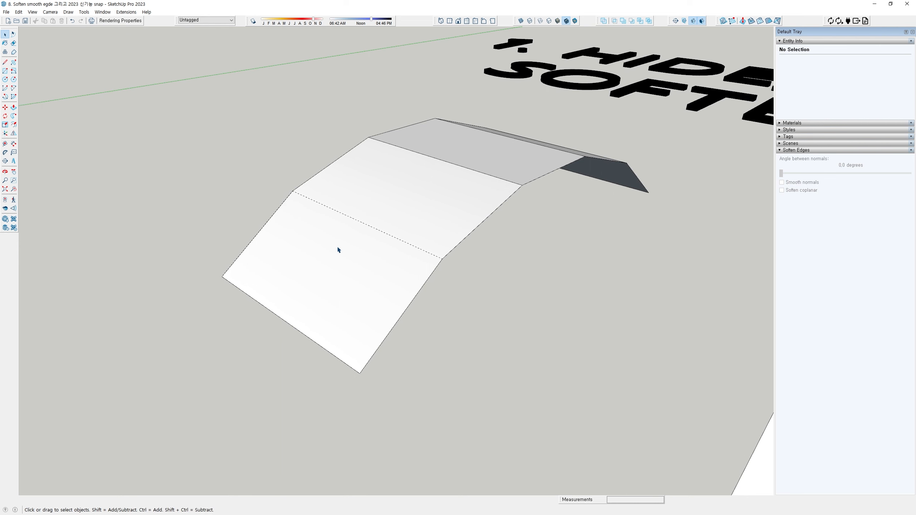
Step: Hide hidden geometry, select the first strip's merged lower surface, then show hidden geometry again
scroll(337, 245, up, 2)
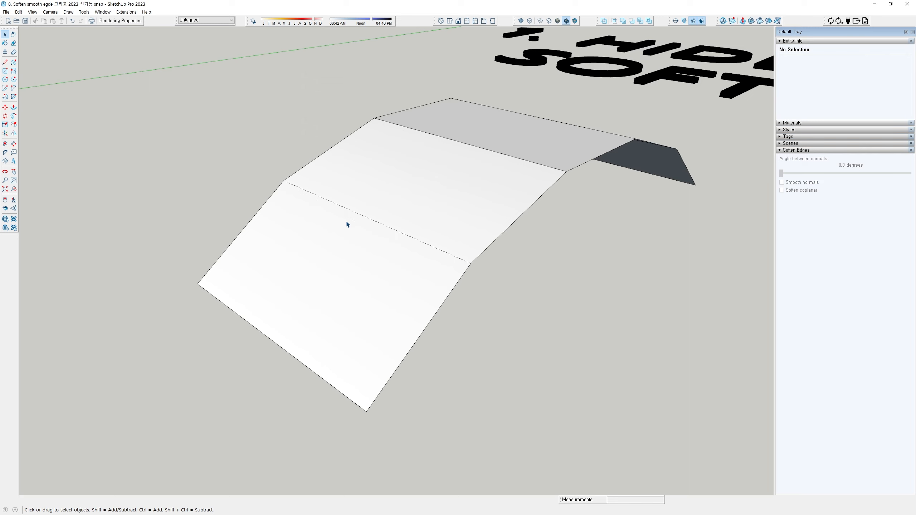
key(ctrl+h)
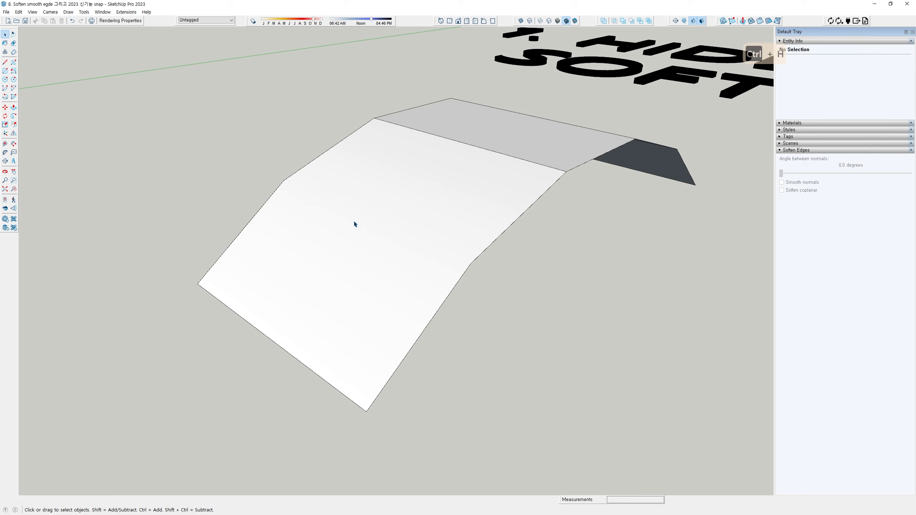
click(394, 229)
middle_drag(394, 229, 388, 287)
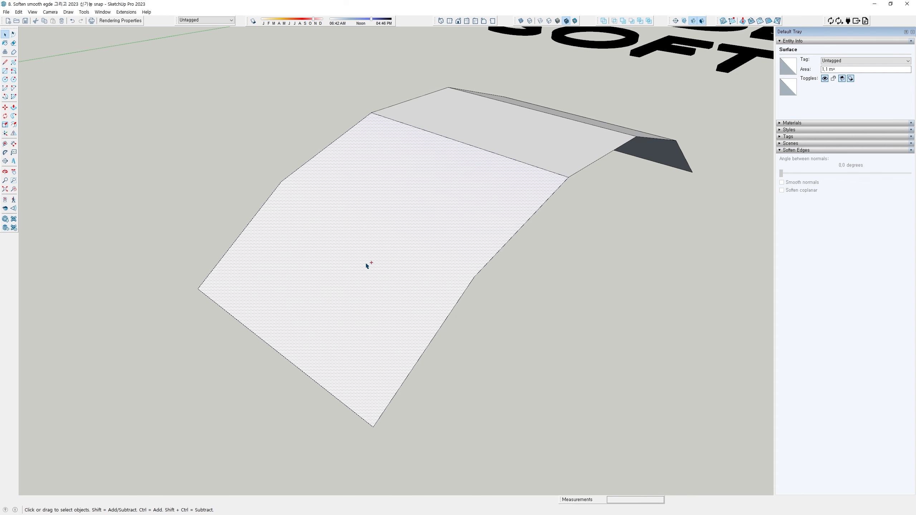
key(ctrl+h)
middle_drag(364, 258, 419, 261)
Step: Select the first strip's upper faces individually to inspect them
click(401, 228)
ctrl+click(420, 227)
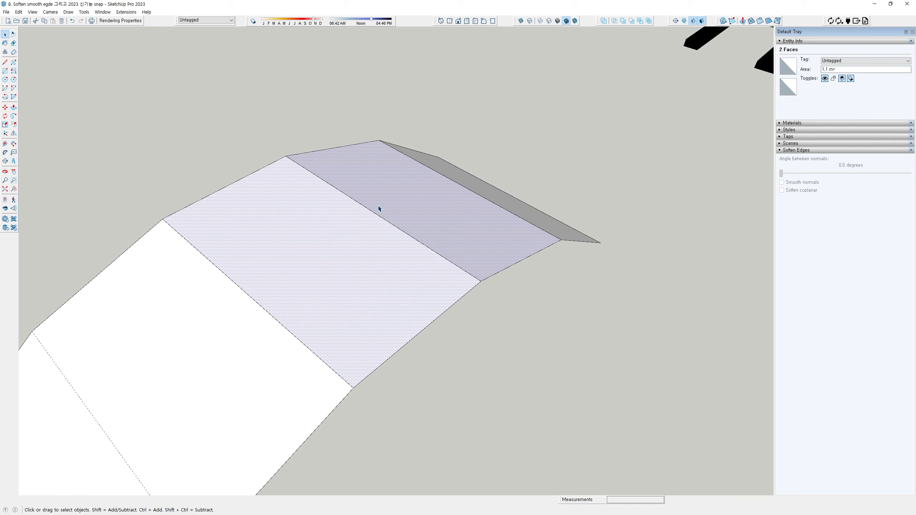
click(387, 201)
click(379, 218)
click(406, 214)
middle_drag(407, 214, 415, 210)
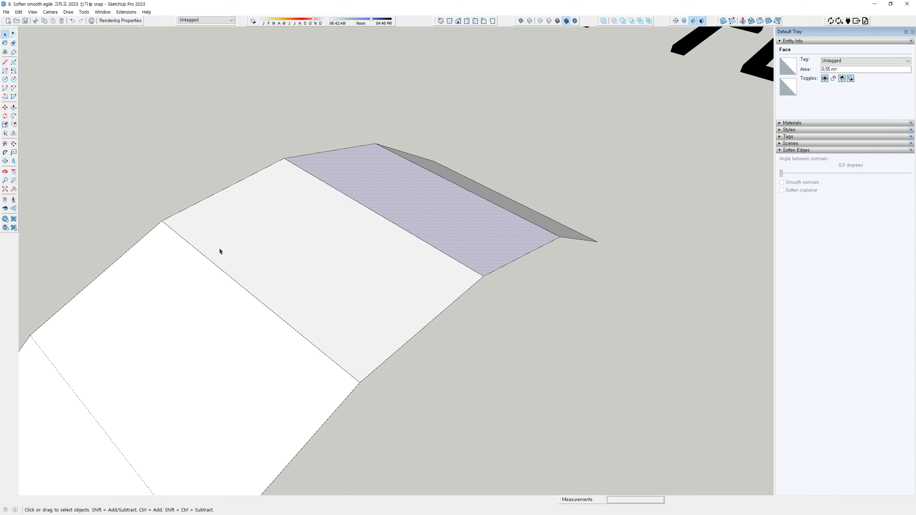
Step: Soften the edge between the first strip's middle and upper faces, then hide hidden geometry
click(379, 213)
middle_drag(439, 232, 394, 258)
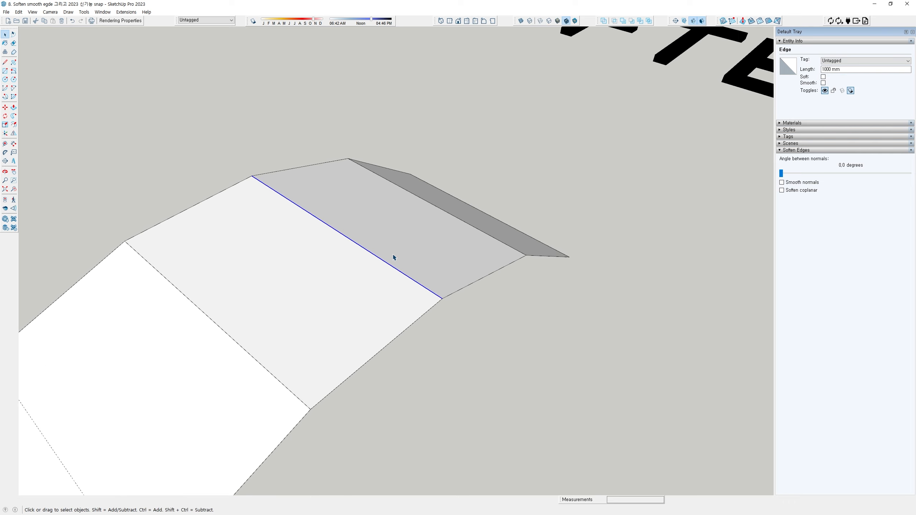
click(822, 77)
click(474, 317)
shift+middle_drag(395, 265, 415, 250)
key(ctrl+h)
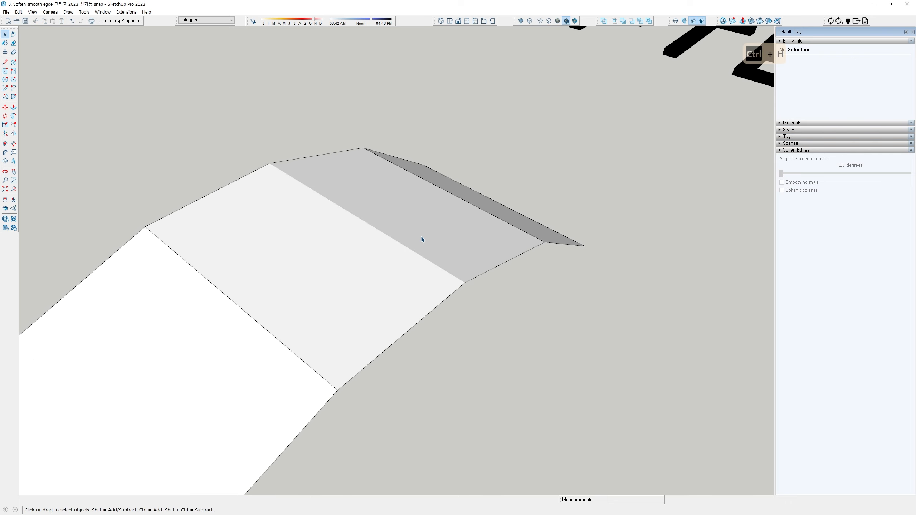
Step: Select the first strip's combined softened surface, then clear the selection
click(376, 299)
middle_drag(376, 299, 374, 268)
middle_drag(338, 219, 346, 291)
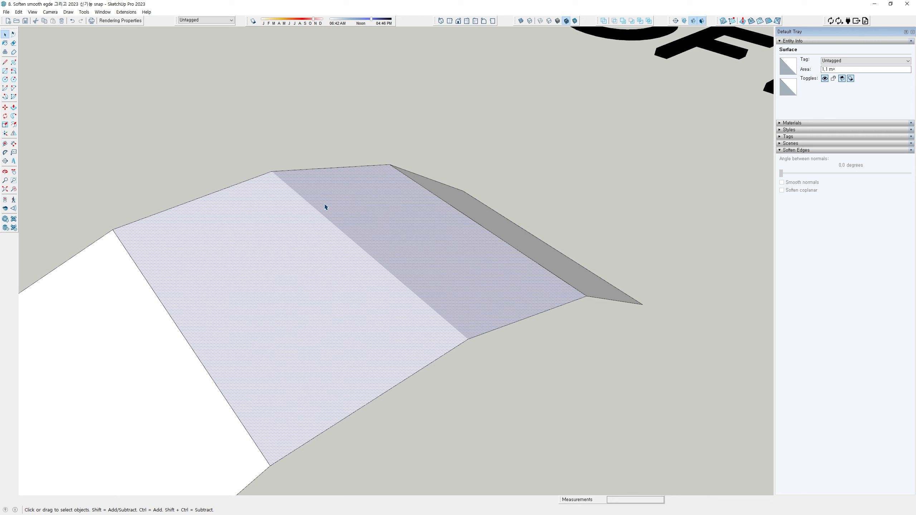
mouse_move(280, 170)
mouse_down()
mouse_move(309, 171)
mouse_move(404, 253)
mouse_move(451, 257)
mouse_move(455, 291)
mouse_up()
key(Escape)
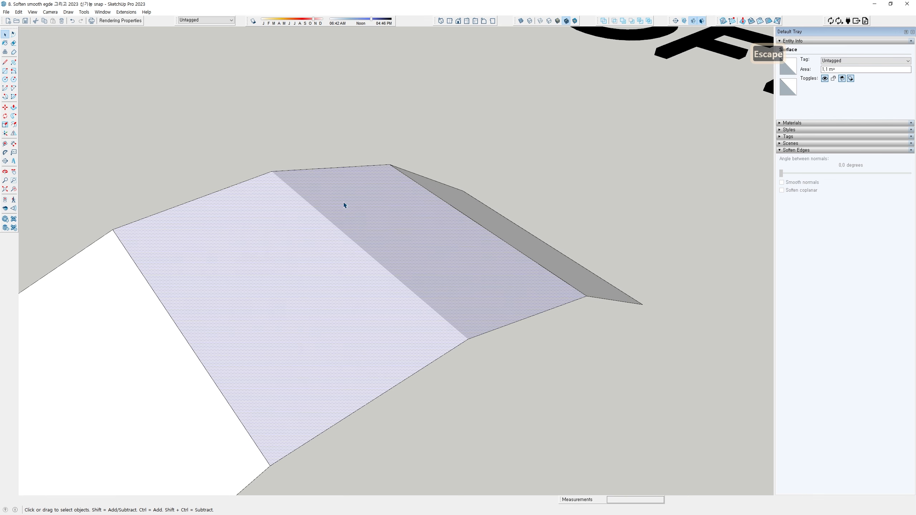
middle_drag(333, 277, 370, 333)
middle_drag(392, 297, 368, 302)
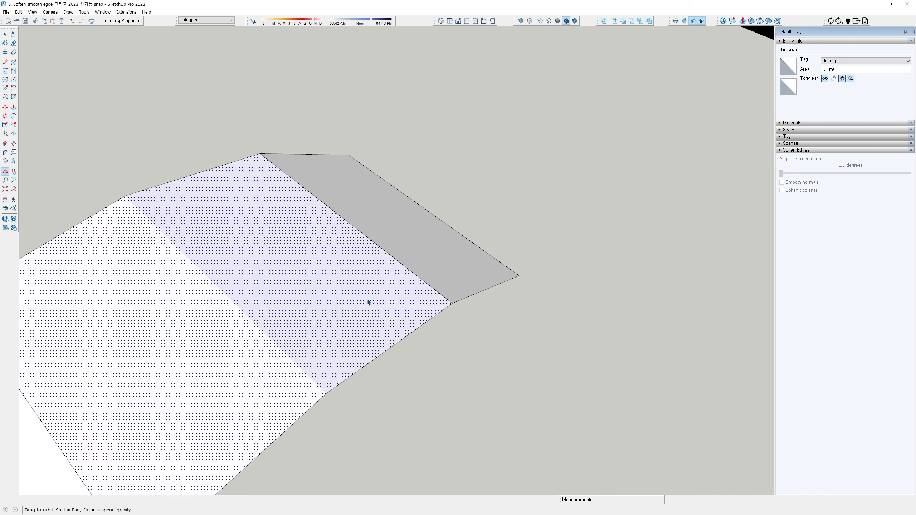
click(468, 192)
Step: Smooth the edge between the first strip's top face and its sloped end face
scroll(397, 246, up, 2)
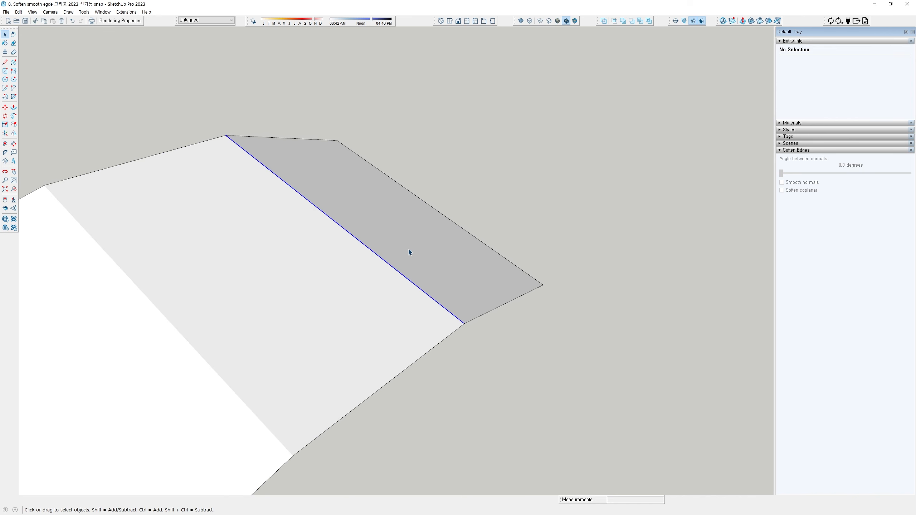
click(398, 272)
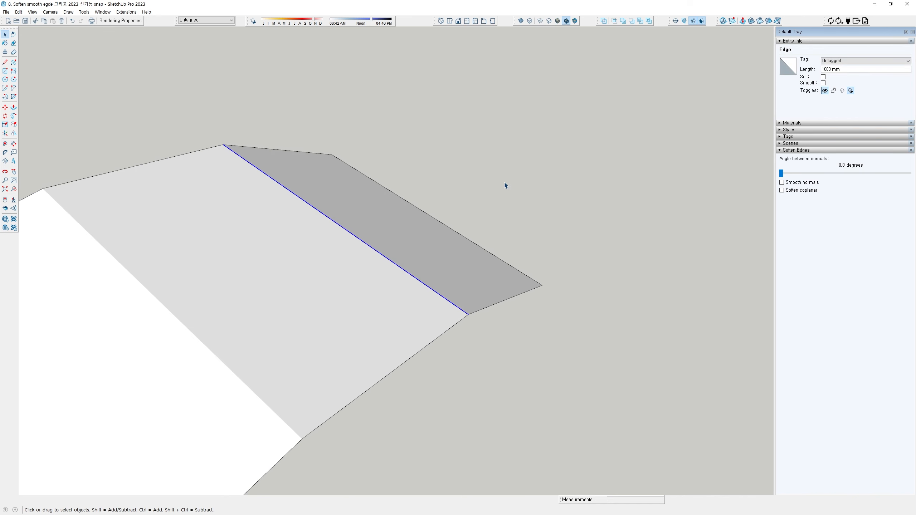
click(823, 83)
middle_drag(475, 286, 418, 199)
click(502, 204)
mouse_move(168, 238)
mouse_down()
mouse_move(330, 200)
mouse_move(432, 222)
mouse_move(415, 240)
mouse_up()
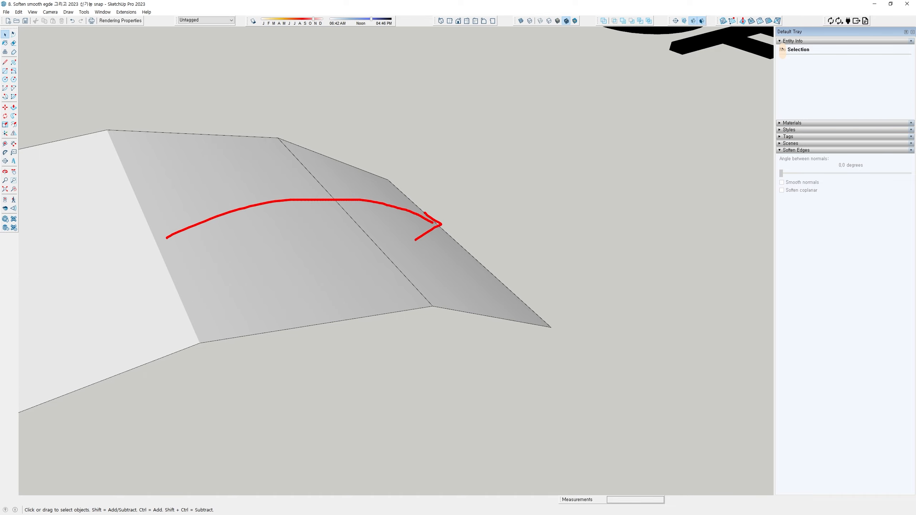
key(Escape)
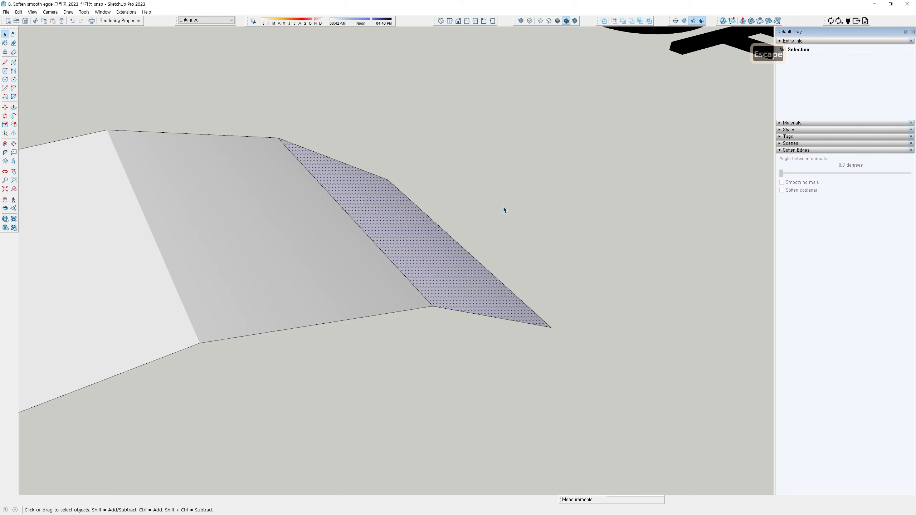
middle_drag(503, 209, 558, 271)
scroll(549, 266, down, 5)
shift+middle_drag(628, 237, 330, 162)
scroll(497, 252, down, 2)
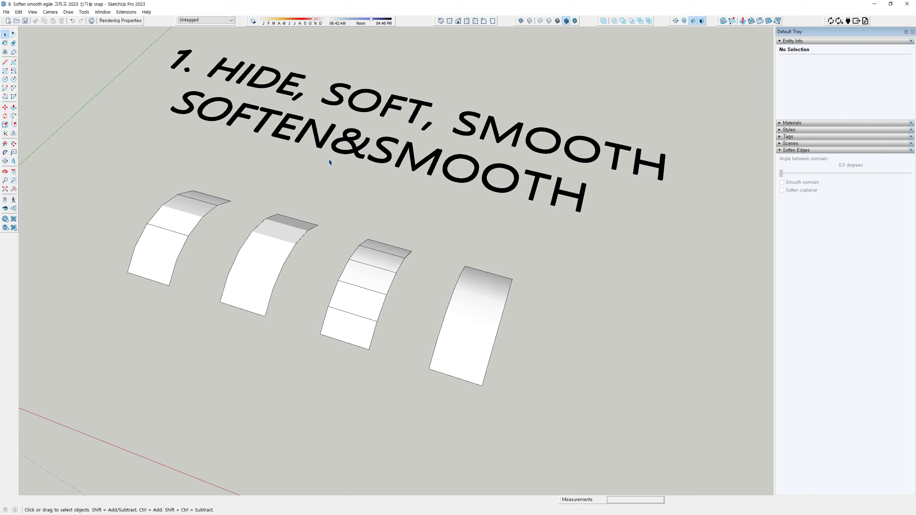
middle_drag(261, 79, 348, 106)
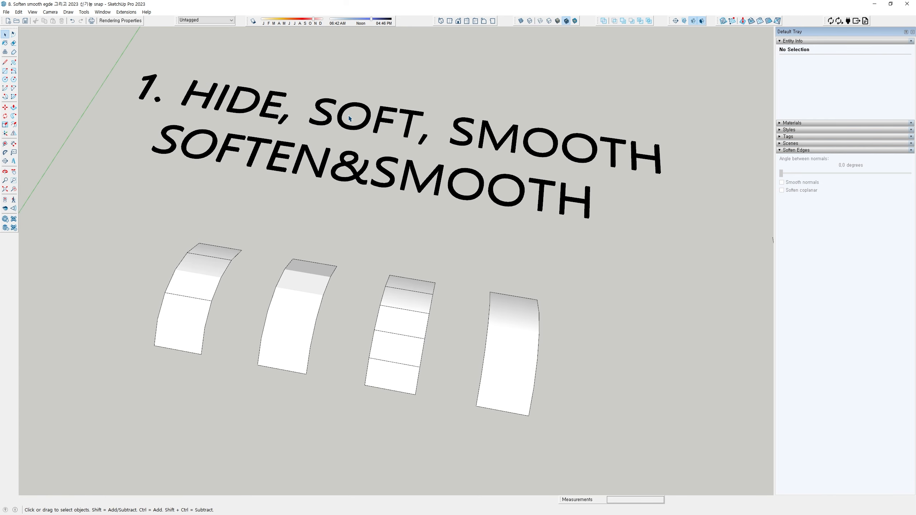
middle_drag(409, 153, 361, 119)
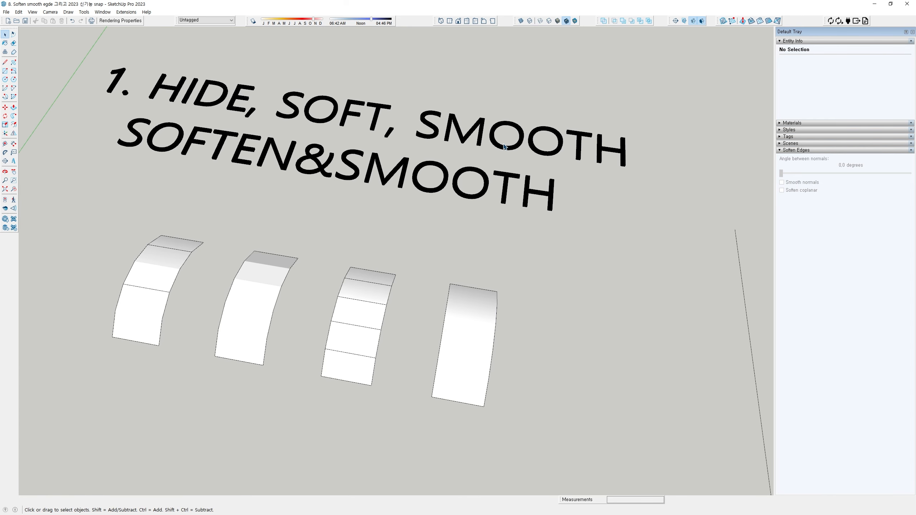
key(ctrl+2)
drag(254, 73, 457, 83)
mouse_move(454, 68)
mouse_down()
mouse_move(457, 88)
mouse_move(433, 91)
mouse_up()
drag(261, 55, 282, 80)
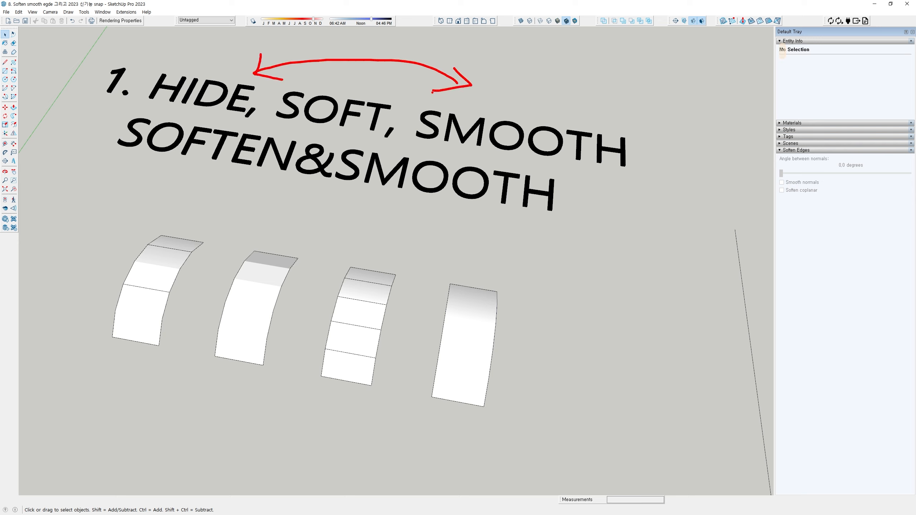
key(Escape)
scroll(478, 249, down, 5)
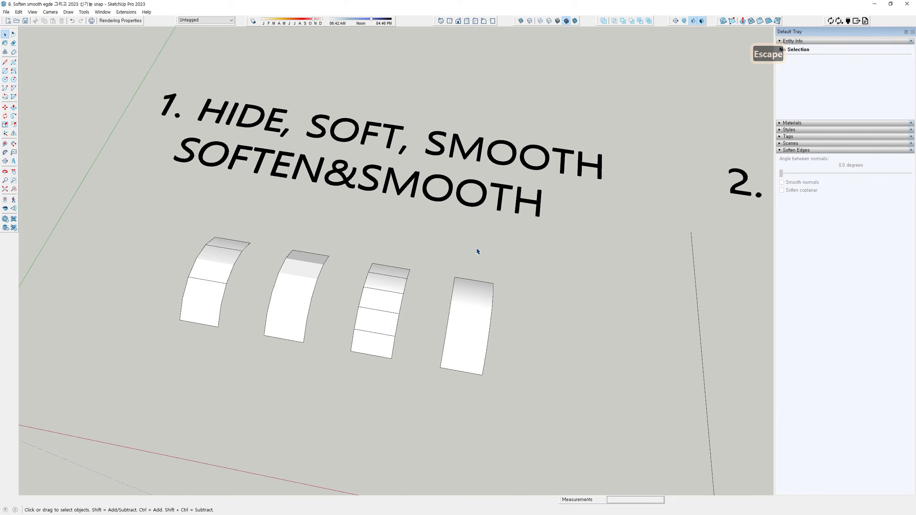
shift+middle_drag(476, 255, 269, 188)
middle_drag(419, 231, 339, 231)
scroll(366, 197, up, 4)
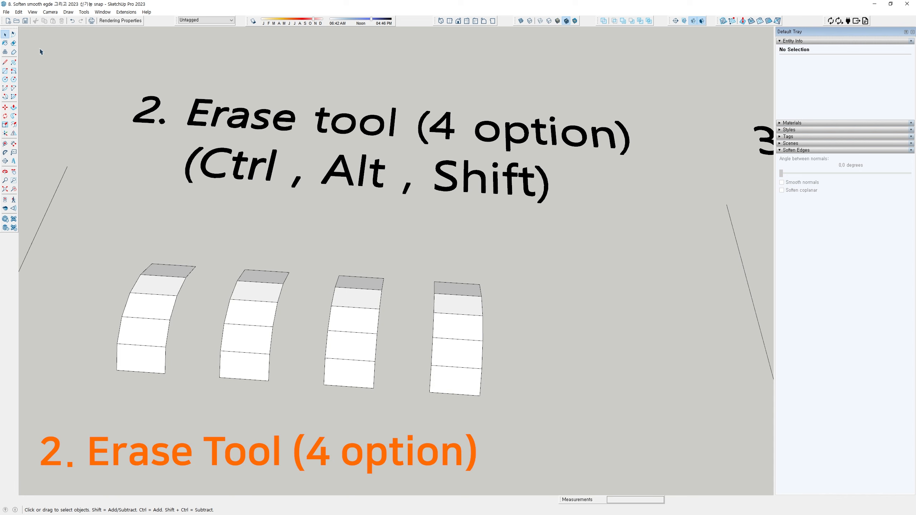
Step: Activate the Eraser tool over the Erase tool sample strips
click(13, 44)
scroll(274, 104, down, 2)
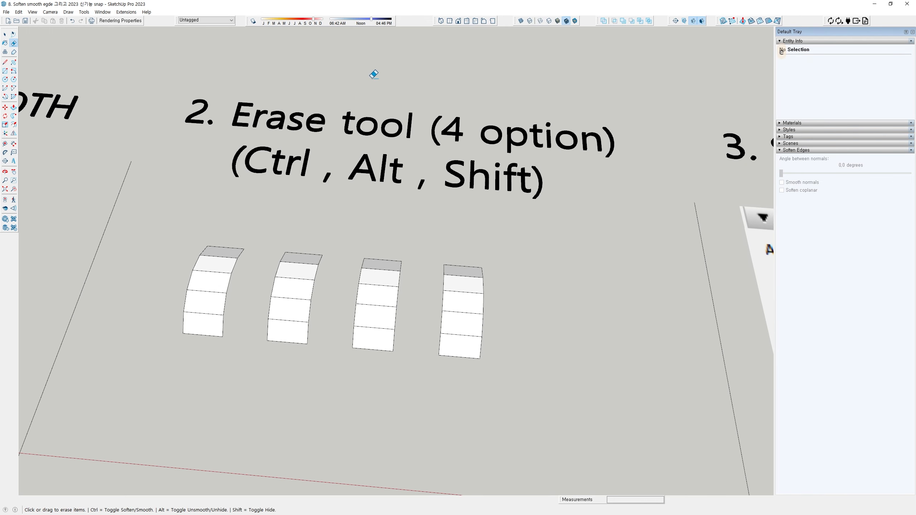
scroll(333, 177, down, 3)
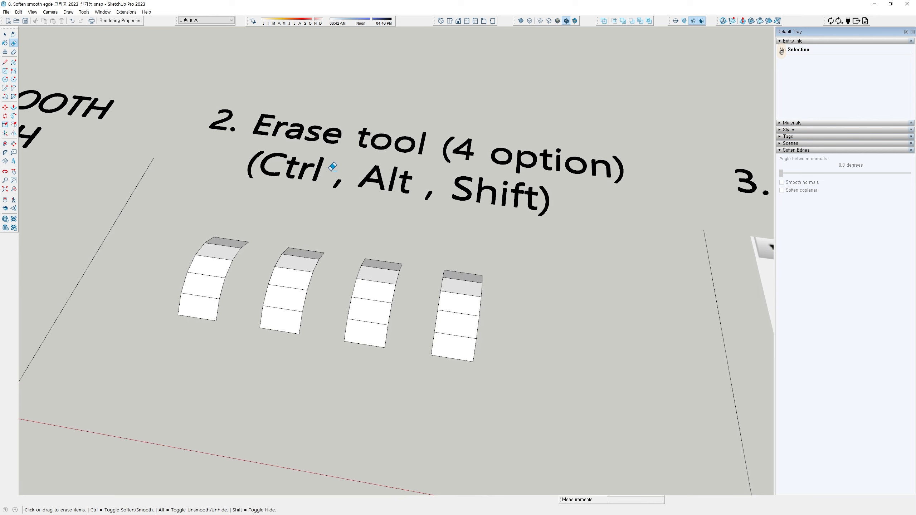
scroll(328, 194, down, 2)
scroll(329, 209, down, 1)
scroll(357, 188, up, 3)
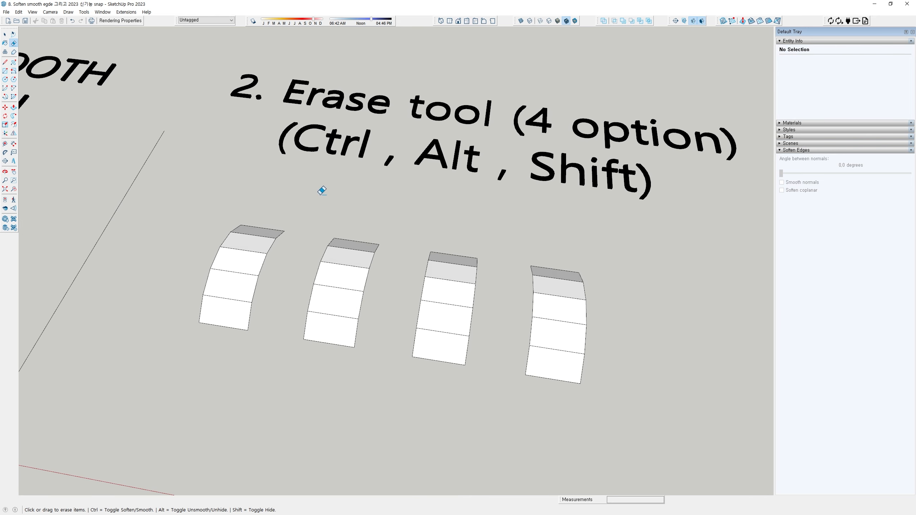
shift+middle_drag(427, 130, 380, 144)
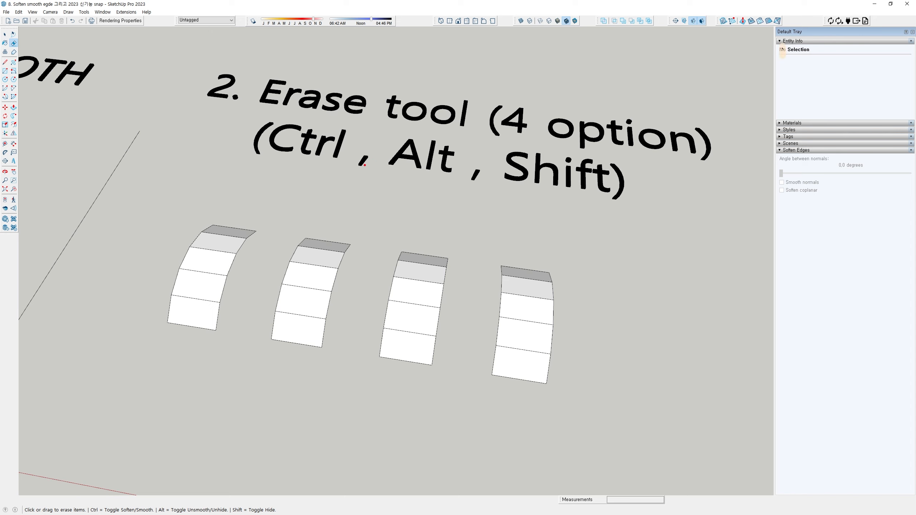
drag(266, 160, 317, 170)
drag(398, 178, 444, 187)
click(450, 188)
drag(506, 187, 607, 205)
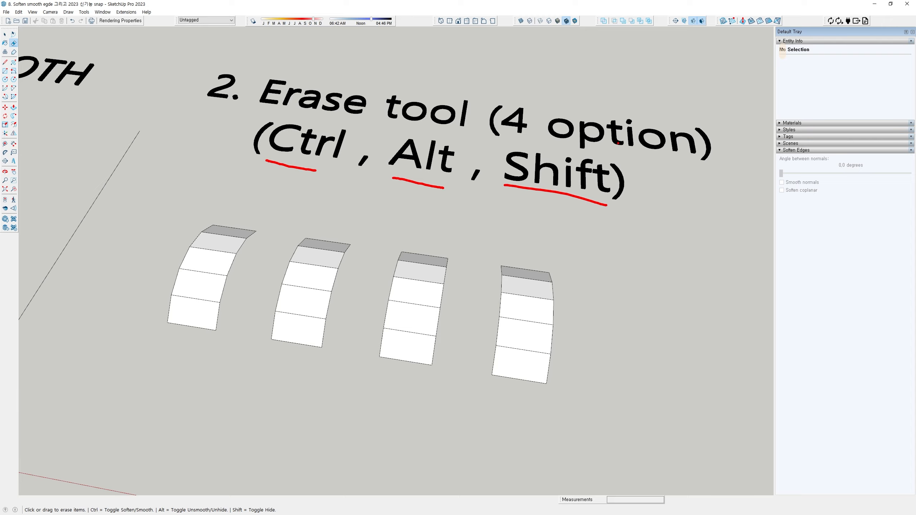
key(Escape)
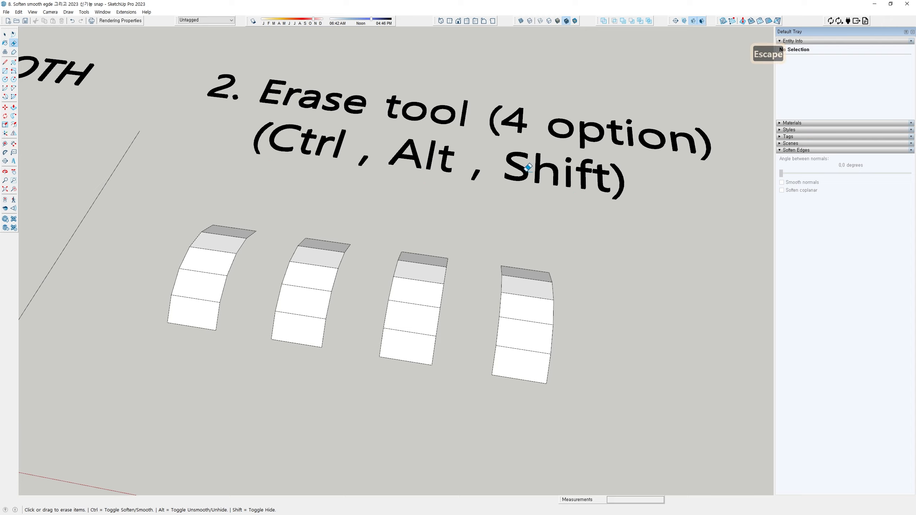
Step: Use the Eraser to erase the edges between the faces of the first Erase-tool sample strip
scroll(505, 217, down, 5)
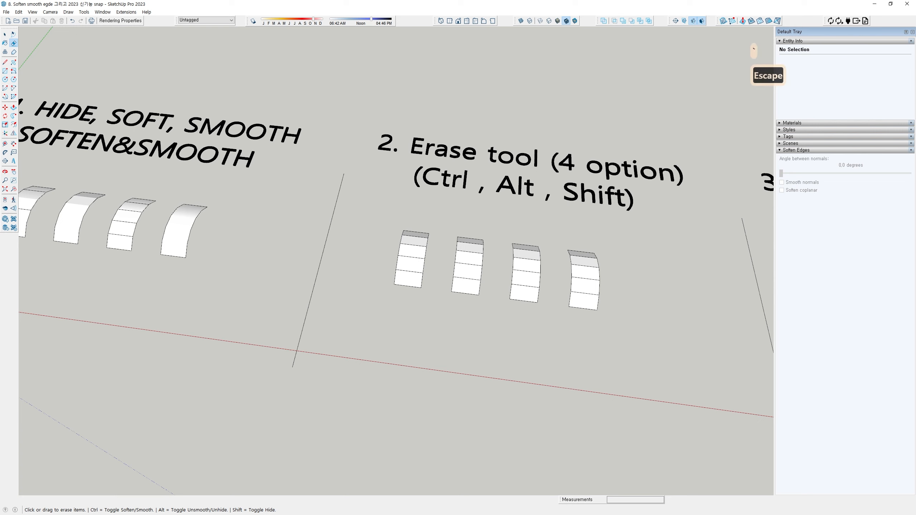
mouse_move(244, 130)
mouse_down()
mouse_move(243, 141)
mouse_move(388, 118)
mouse_move(450, 158)
mouse_move(460, 153)
mouse_up()
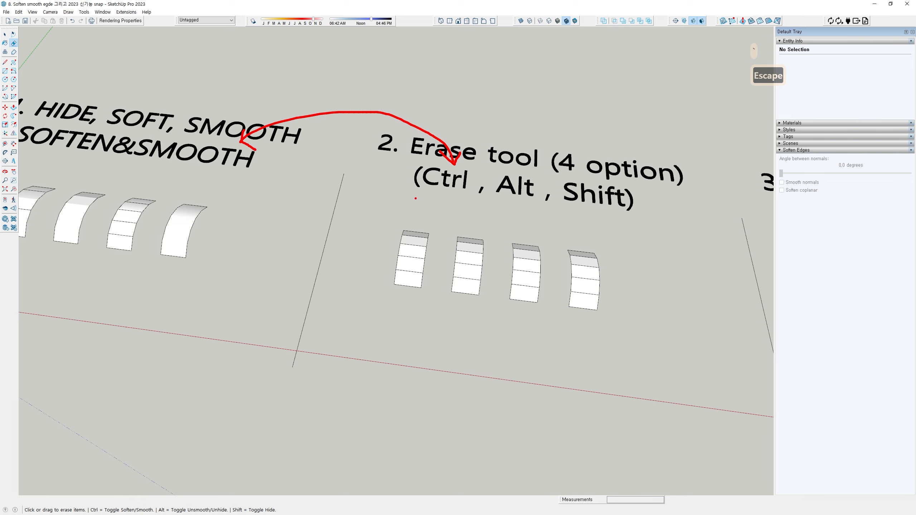
scroll(386, 205, up, 5)
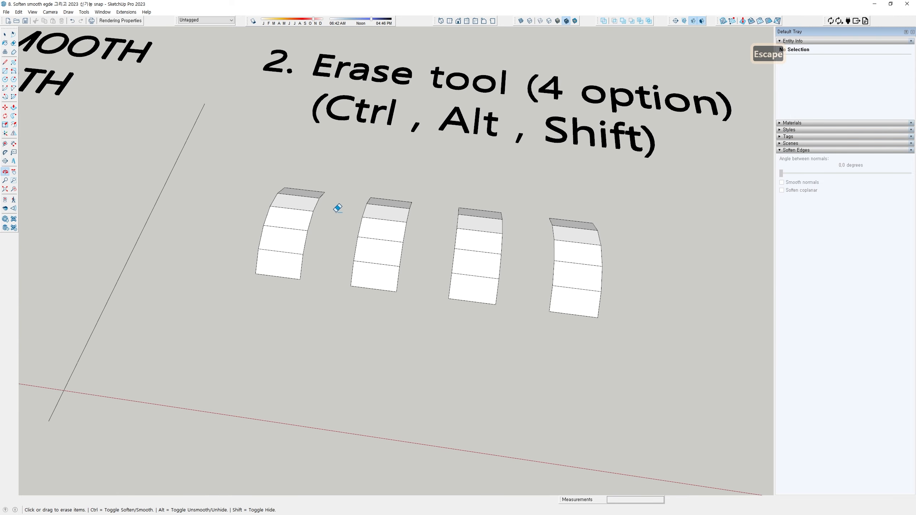
scroll(340, 197, up, 4)
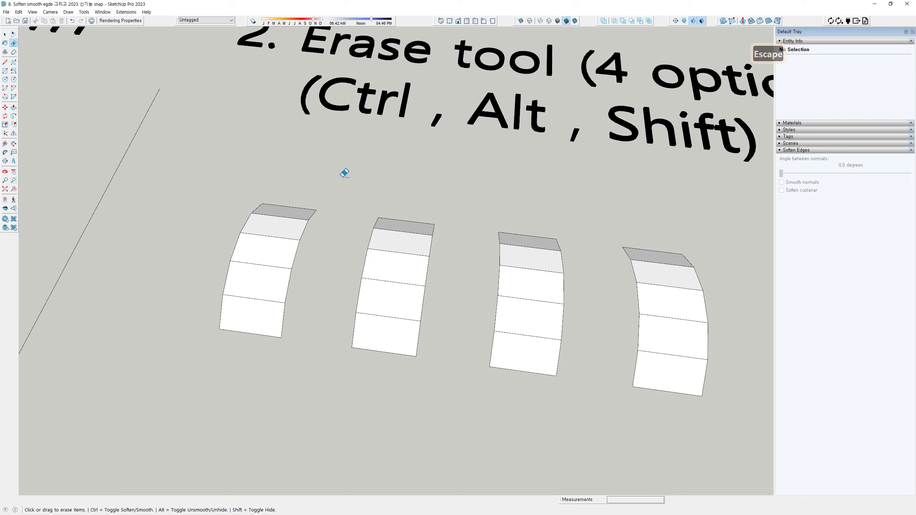
key(e)
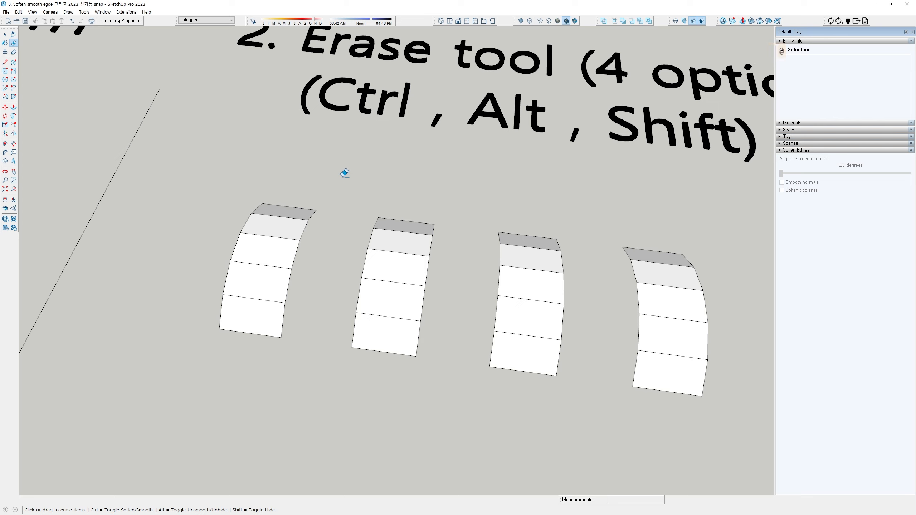
key(e)
key(Escape)
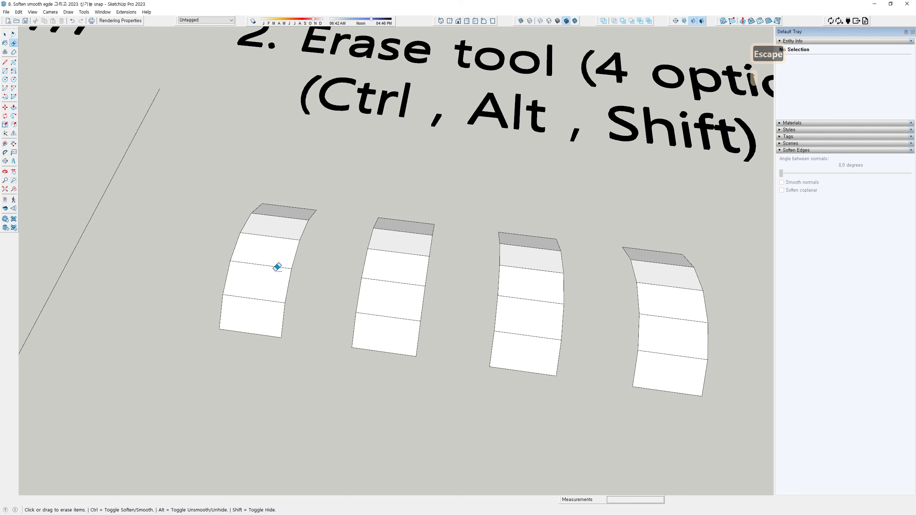
scroll(262, 293, up, 4)
click(257, 309)
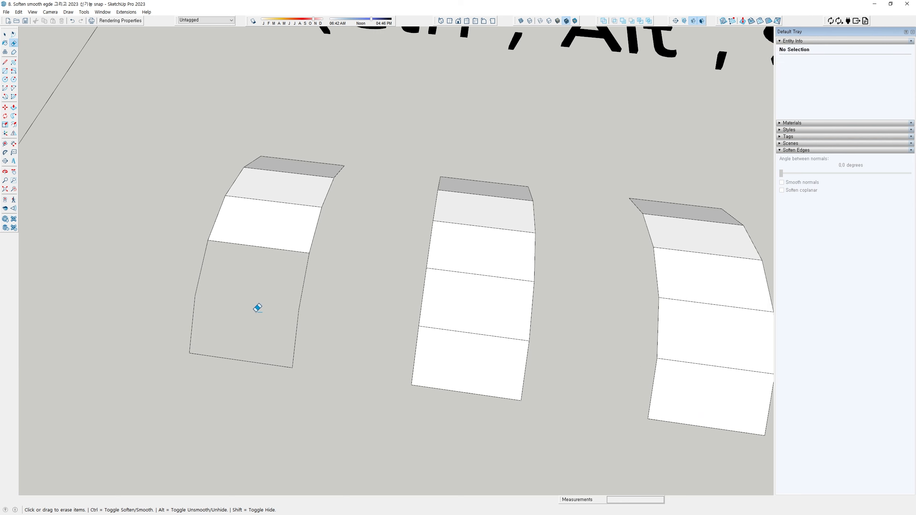
click(264, 247)
scroll(270, 230, up, 3)
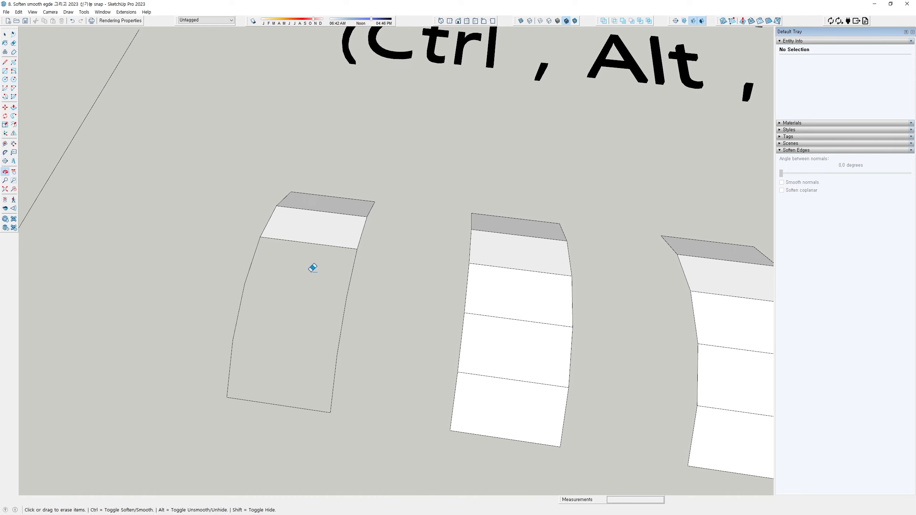
click(310, 233)
click(330, 203)
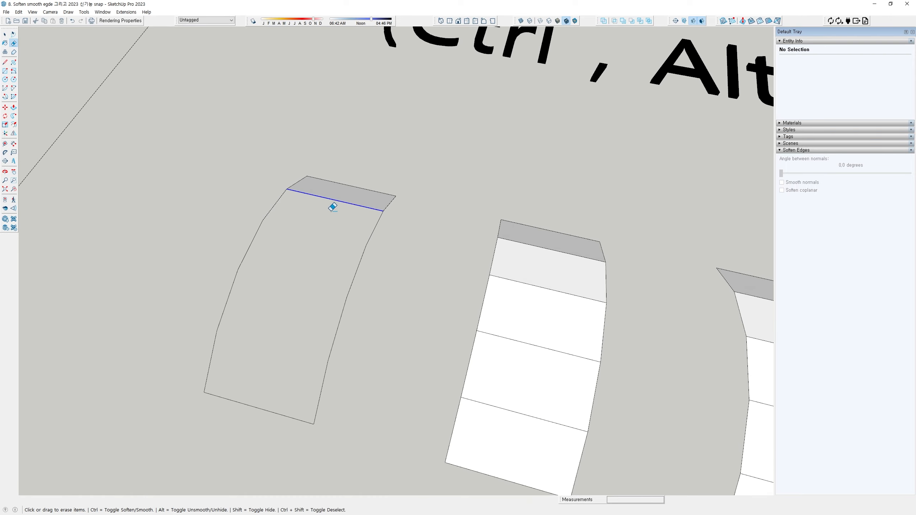
scroll(334, 217, down, 3)
mouse_move(333, 235)
middle_down()
mouse_move(297, 261)
mouse_move(271, 165)
mouse_move(411, 169)
mouse_move(307, 260)
middle_up()
mouse_move(409, 324)
middle_down()
mouse_move(315, 227)
mouse_move(468, 180)
middle_up()
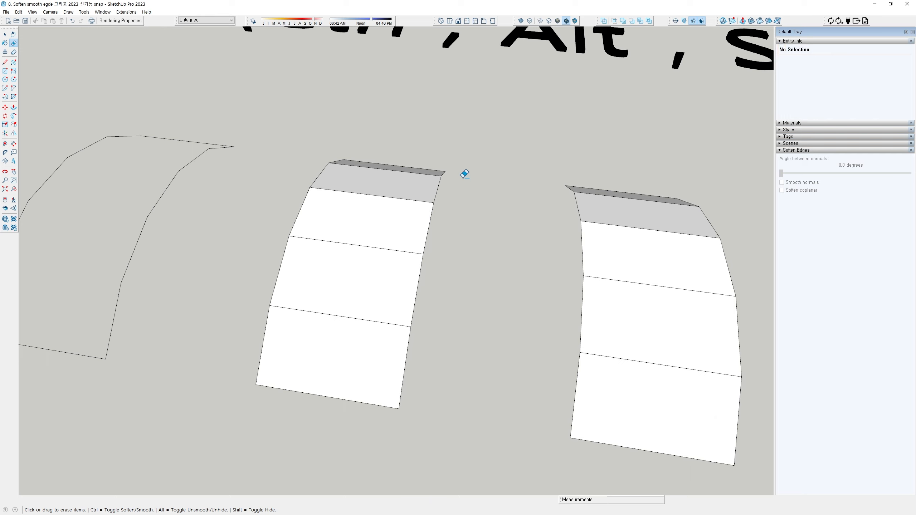
Step: Use the Eraser's soften/smooth modifier to soften and smooth every edge across the second sample strip
key(ctrl)
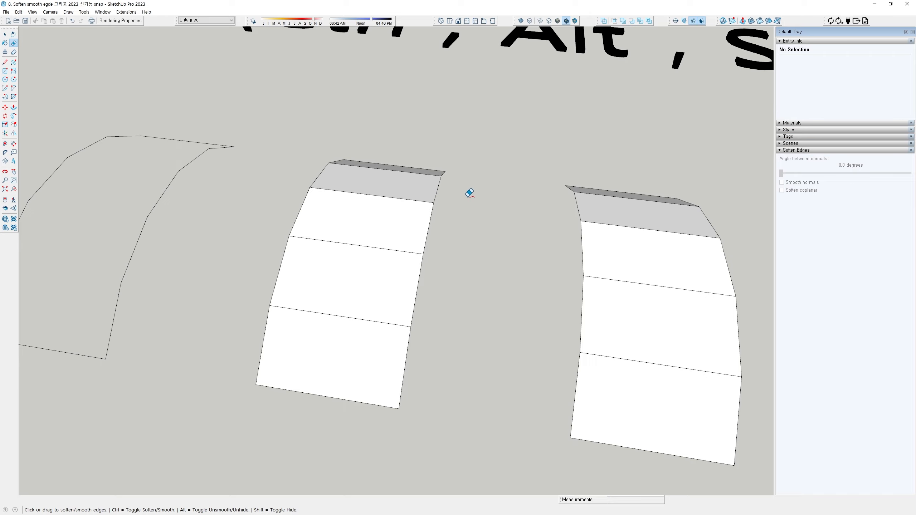
middle_drag(417, 266, 296, 258)
scroll(352, 276, up, 1)
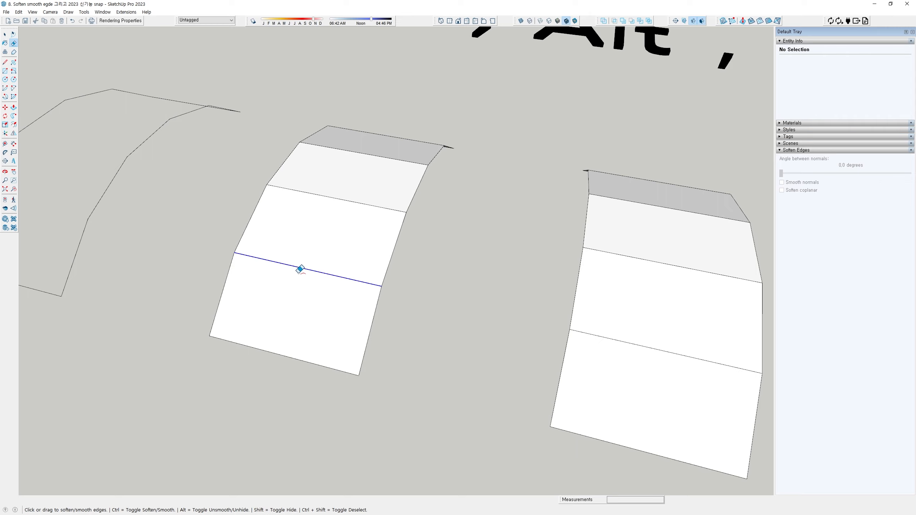
click(299, 270)
drag(332, 293, 286, 270)
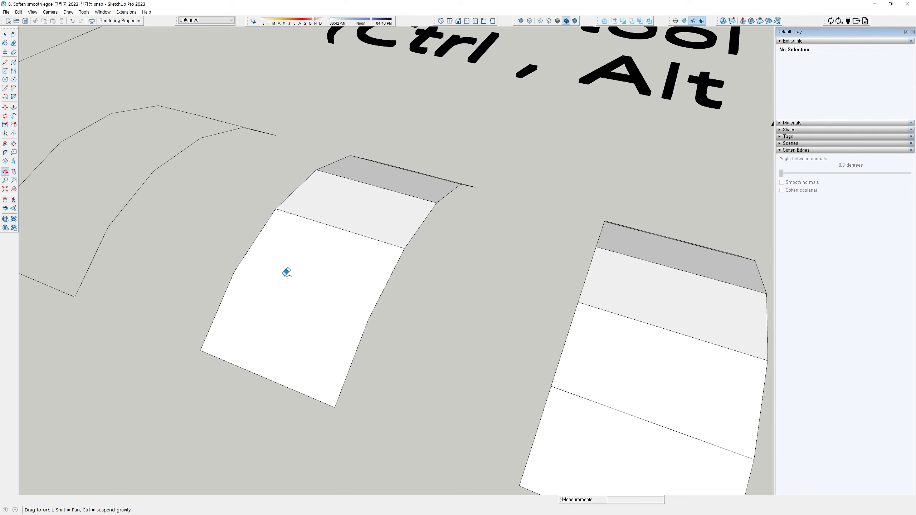
key(e)
ctrl+click(337, 221)
shift+middle_drag(369, 210, 356, 265)
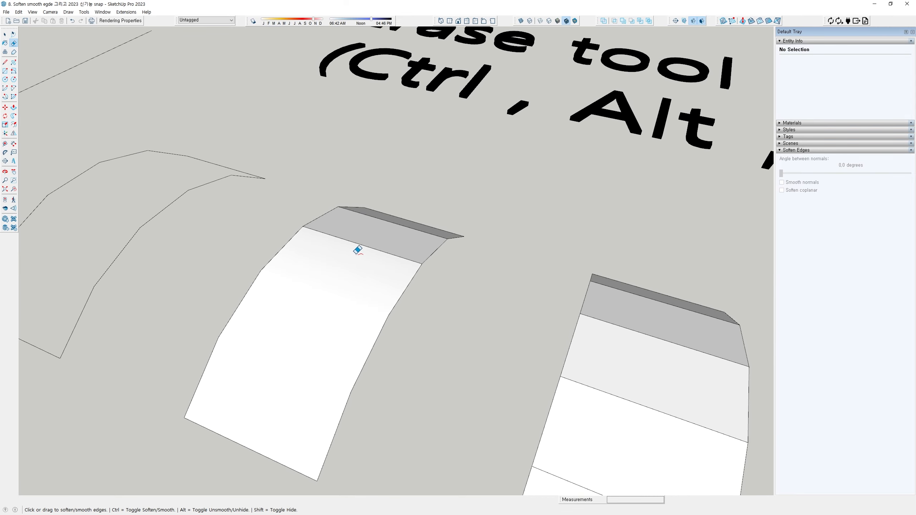
click(363, 243)
middle_drag(382, 231, 346, 313)
ctrl+click(402, 221)
key(space)
Step: Show hidden geometry and select a softened edge on the second strip to inspect its Soft and Smooth settings, then hide it again
scroll(361, 310, up, 3)
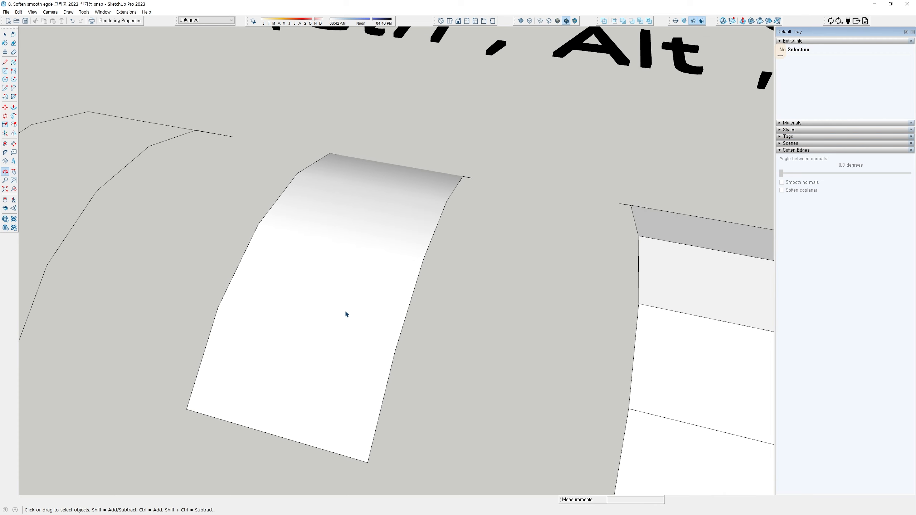
middle_drag(365, 343, 326, 297)
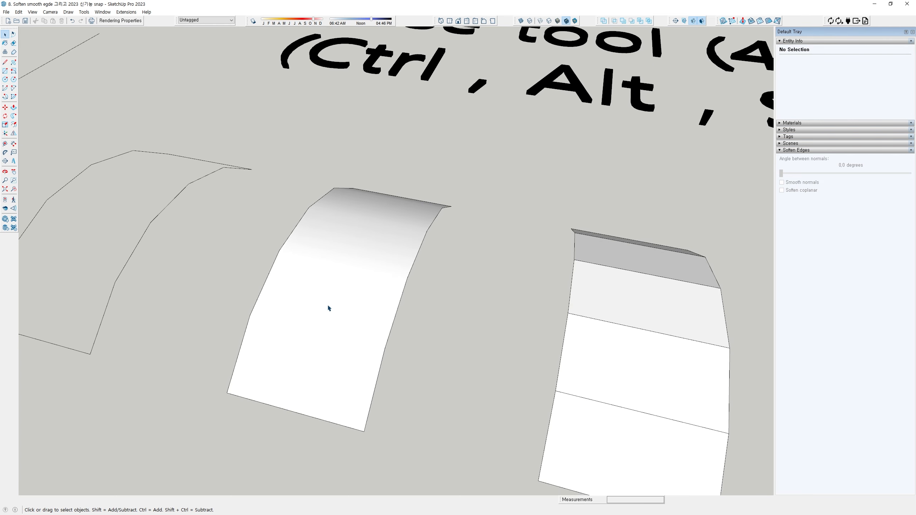
scroll(329, 308, down, 4)
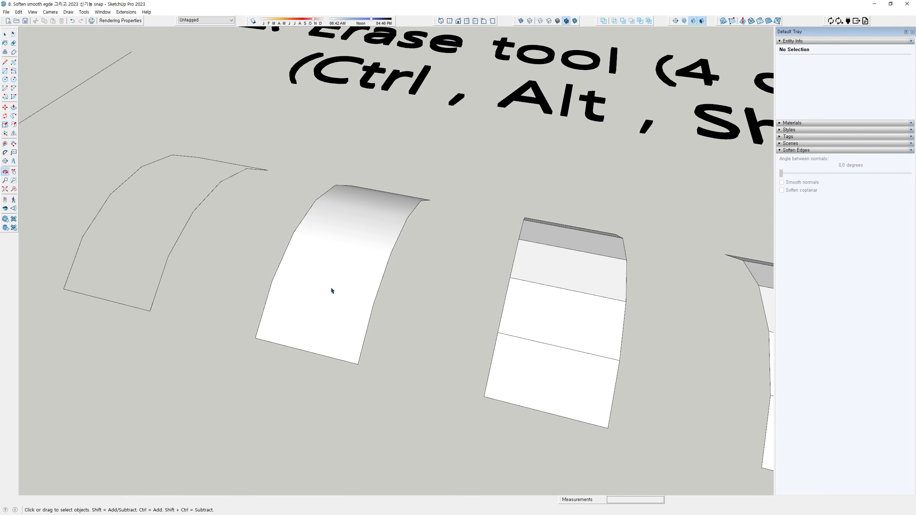
mouse_move(331, 289)
middle_down()
mouse_move(323, 231)
mouse_move(259, 252)
mouse_move(288, 259)
middle_up()
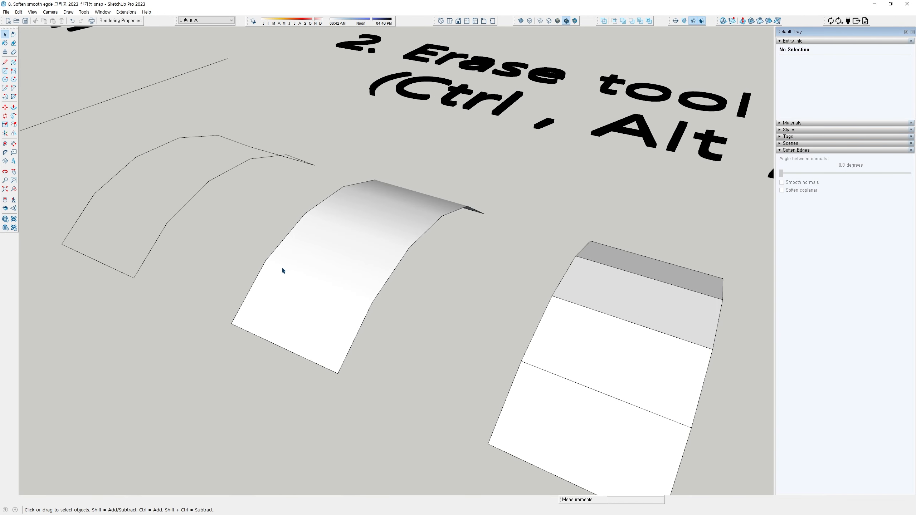
key(ctrl+h)
scroll(282, 268, up, 2)
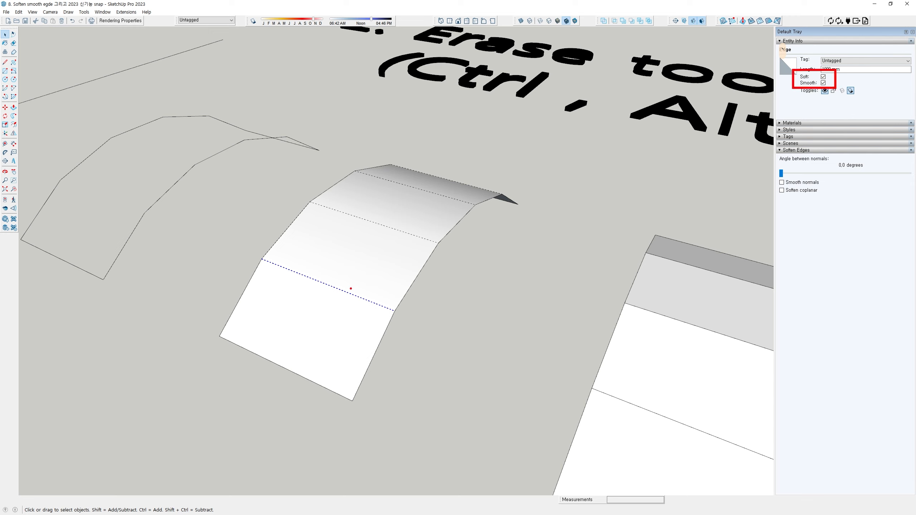
drag(351, 288, 337, 288)
drag(261, 259, 397, 312)
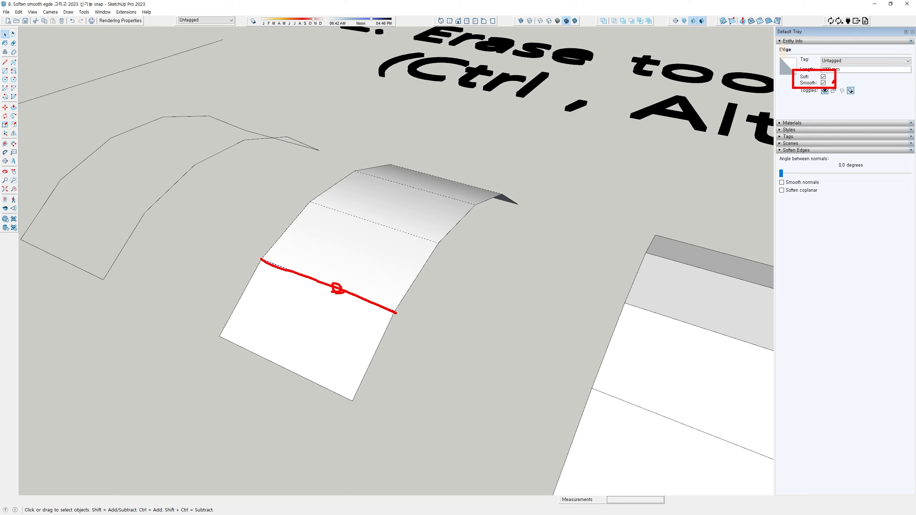
mouse_move(833, 83)
mouse_down()
mouse_move(794, 76)
mouse_move(834, 74)
mouse_up()
drag(365, 253, 353, 264)
mouse_move(307, 311)
mouse_down()
mouse_move(305, 327)
mouse_move(284, 327)
mouse_move(317, 256)
mouse_move(392, 195)
mouse_move(456, 177)
mouse_move(450, 187)
mouse_up()
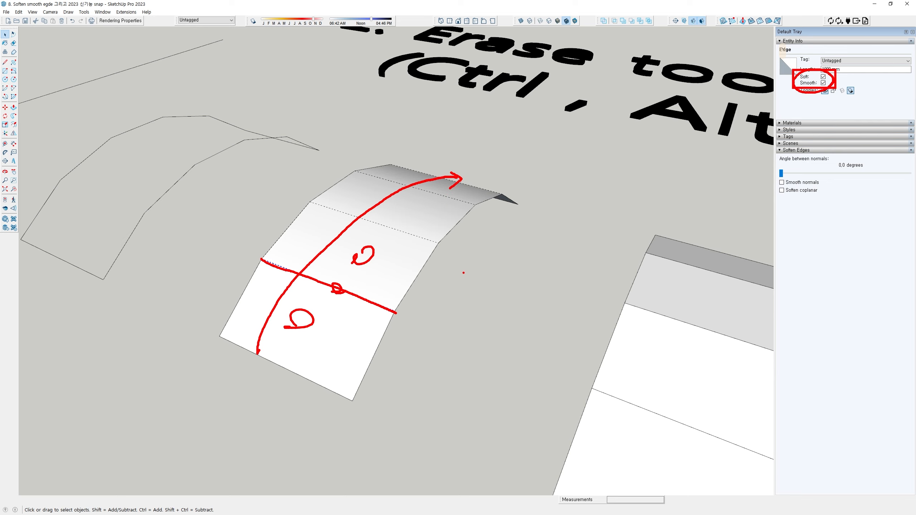
key(Escape)
key(ctrl+h)
scroll(459, 287, down, 2)
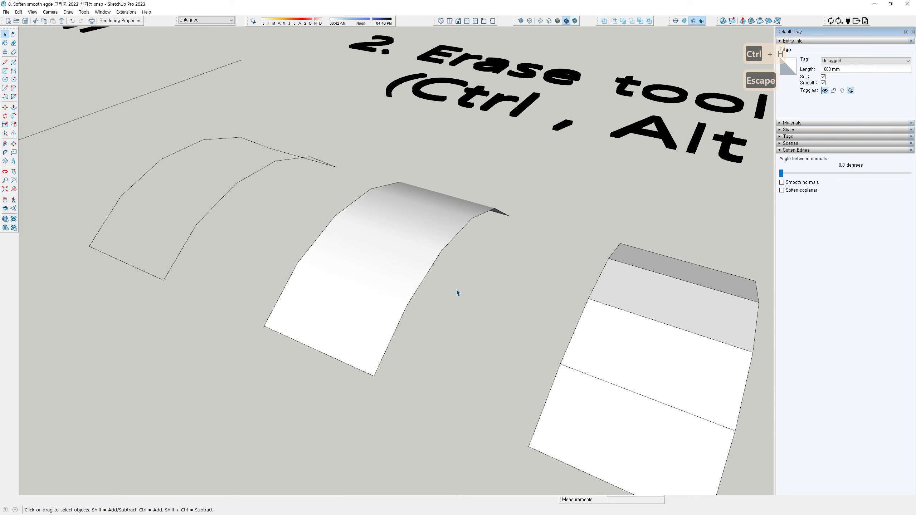
click(457, 291)
Step: Use the Eraser's unsmooth/unhide modifier to unsmooth all edges of the second strip, then select one edge to check its settings
middle_drag(456, 292, 395, 253)
scroll(432, 76, down, 3)
middle_drag(432, 76, 420, 122)
middle_drag(334, 285, 296, 305)
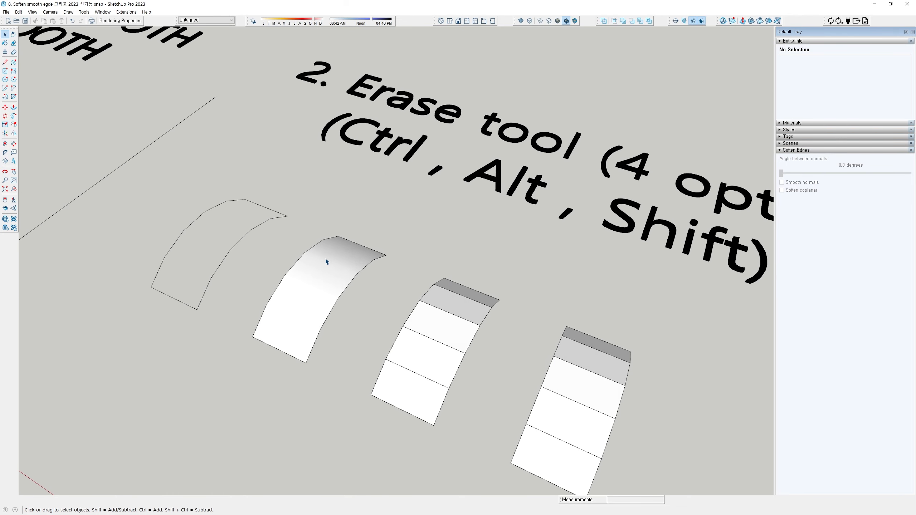
scroll(301, 323, up, 3)
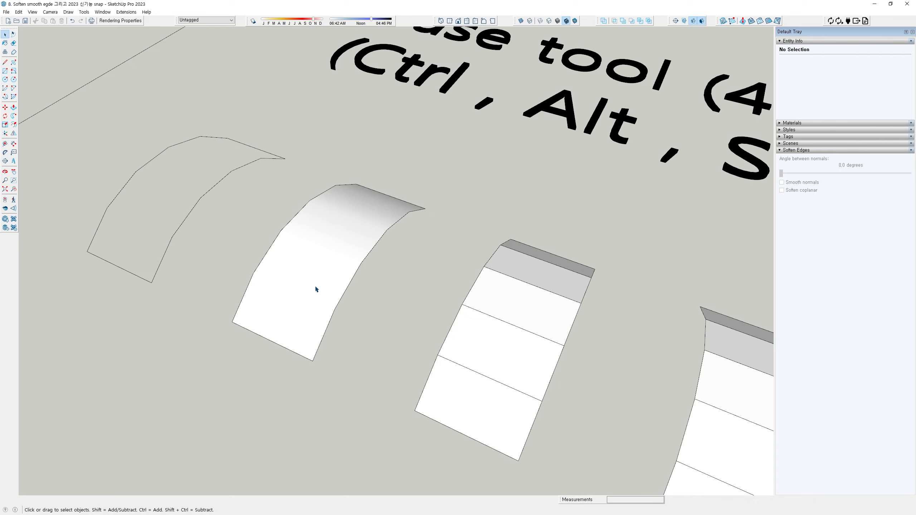
scroll(316, 288, down, 2)
mouse_move(316, 288)
middle_down()
mouse_move(299, 276)
mouse_move(335, 273)
mouse_move(352, 250)
mouse_move(440, 215)
middle_up()
scroll(301, 262, up, 3)
key(e)
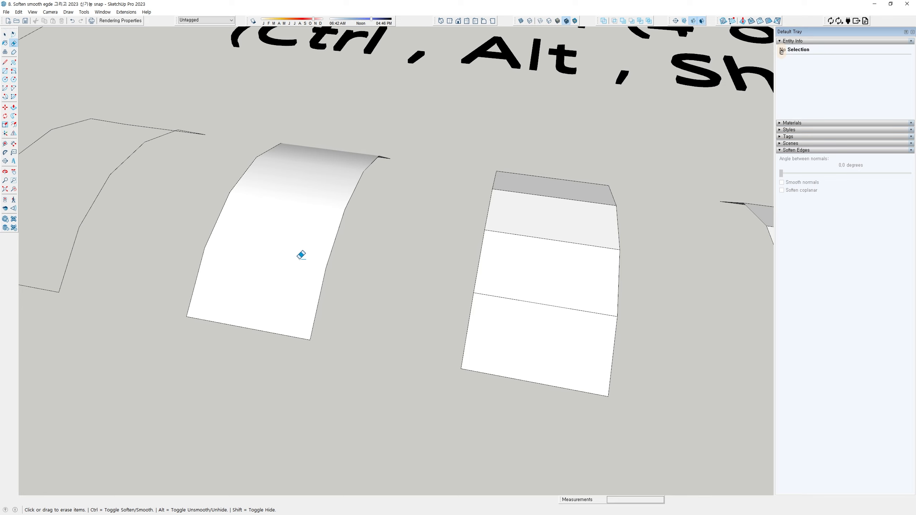
key(alt)
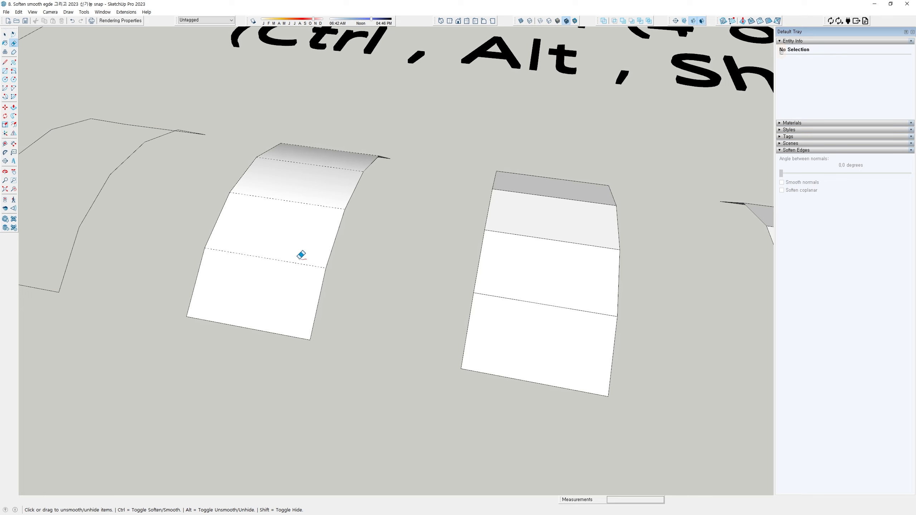
alt+middle_drag(313, 242, 268, 218)
scroll(307, 235, up, 5)
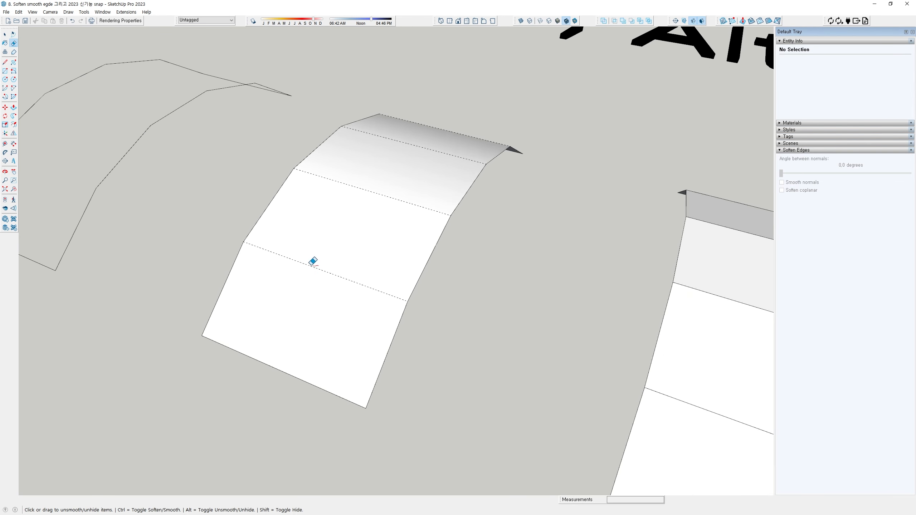
mouse_move(342, 277)
middle_down()
mouse_move(313, 260)
mouse_move(284, 274)
mouse_move(285, 323)
middle_up()
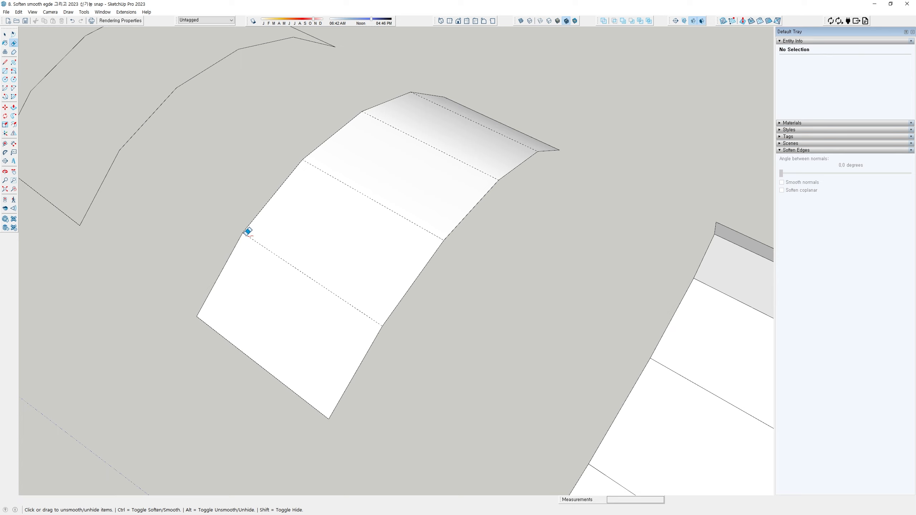
drag(299, 276, 311, 267)
drag(380, 207, 399, 188)
mouse_move(398, 188)
middle_down()
mouse_move(421, 174)
mouse_move(358, 260)
mouse_move(373, 220)
mouse_move(385, 219)
mouse_move(380, 259)
middle_up()
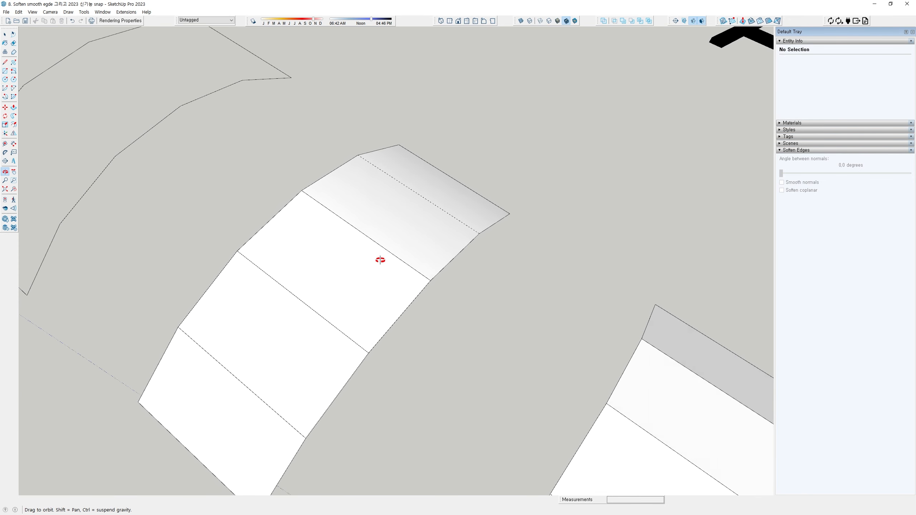
click(417, 194)
mouse_move(416, 198)
middle_down()
mouse_move(380, 223)
mouse_move(325, 299)
middle_up()
key(space)
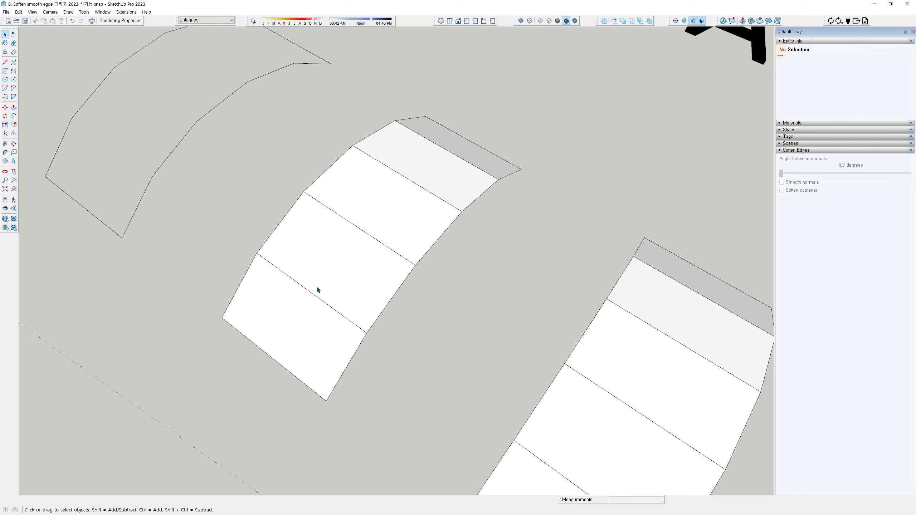
middle_drag(317, 290, 379, 216)
click(356, 305)
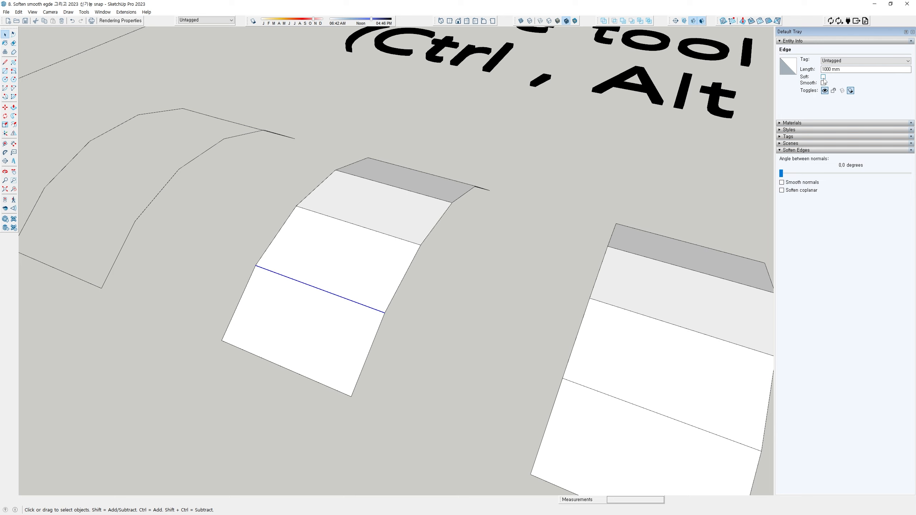
Step: Soften and smooth the second strip's edges again with the Eraser's soften/smooth modifier
key(e)
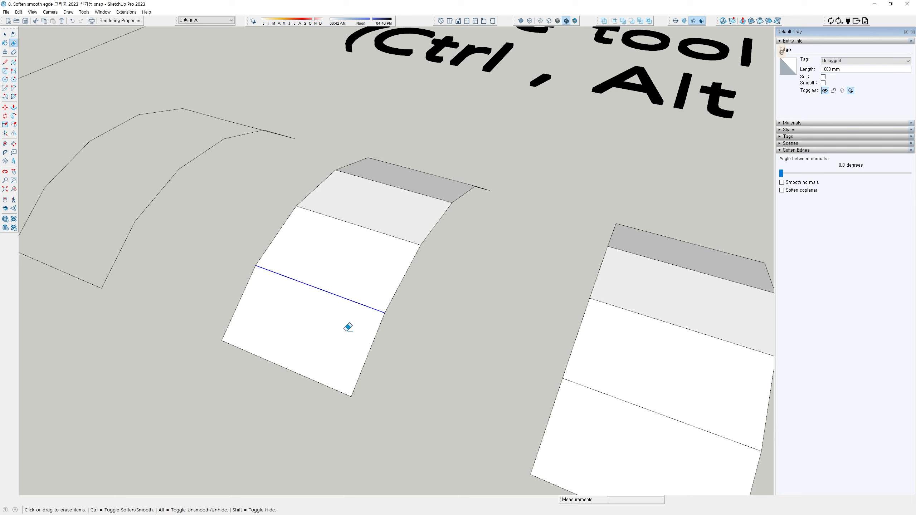
ctrl+drag(329, 310, 380, 212)
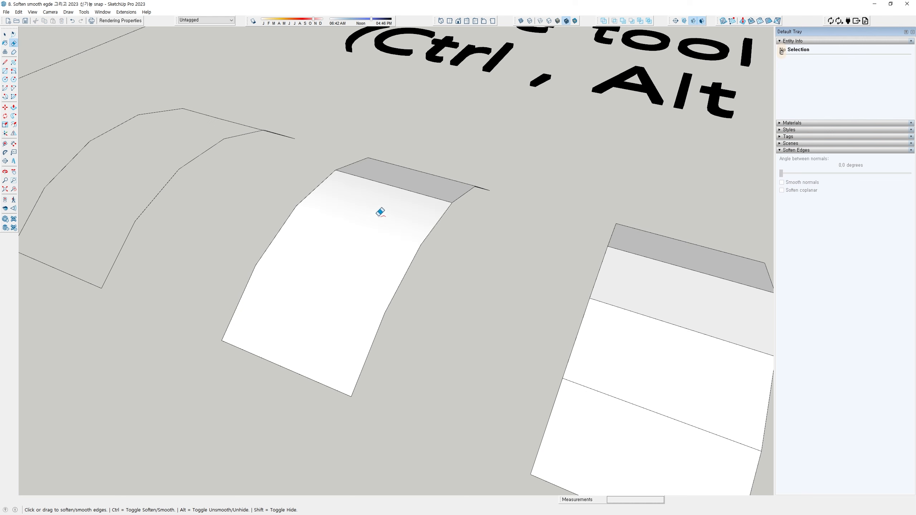
middle_drag(380, 213, 393, 216)
ctrl+drag(392, 216, 430, 162)
middle_drag(382, 292, 390, 272)
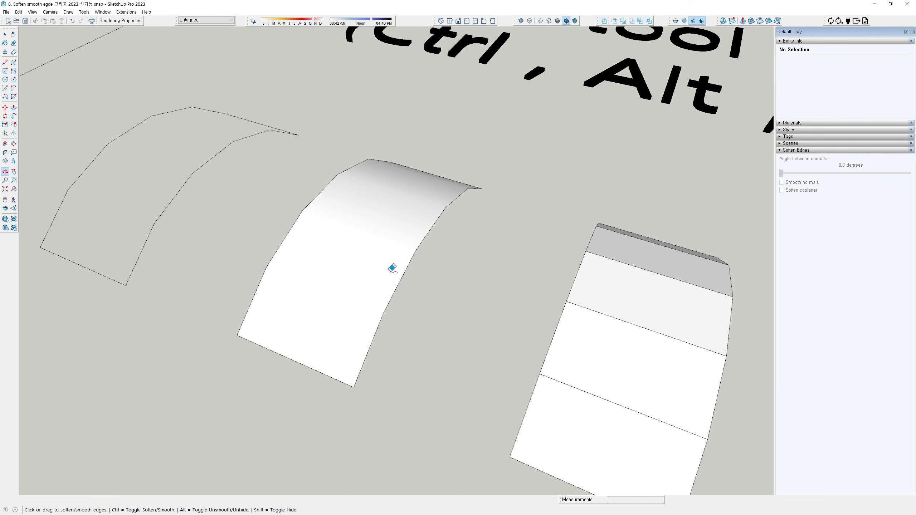
Step: Unsmooth the second strip's edges again with the Eraser's unsmooth/unhide modifier
key(alt)
drag(340, 297, 388, 216)
middle_drag(387, 216, 381, 270)
drag(391, 208, 429, 156)
mouse_move(391, 253)
middle_down()
mouse_move(404, 209)
mouse_move(338, 305)
middle_up()
key(space)
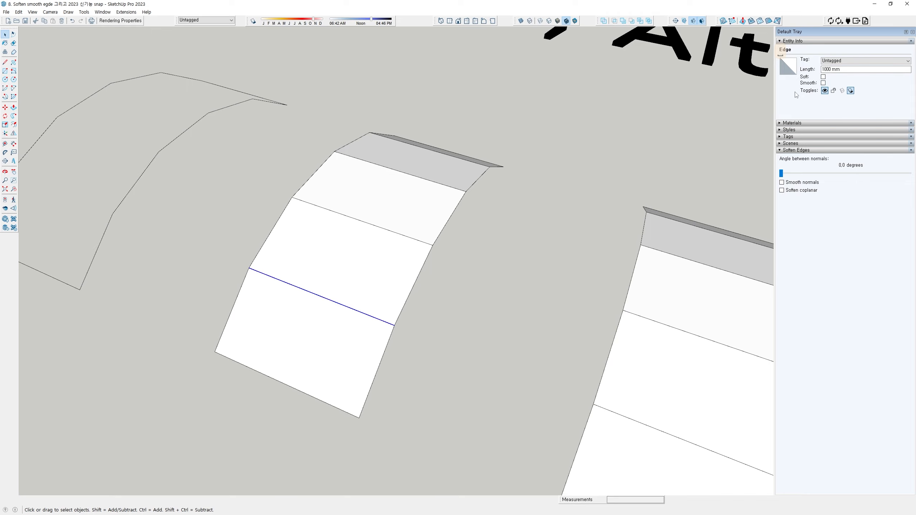
scroll(476, 272, down, 5)
key(e)
scroll(412, 296, up, 3)
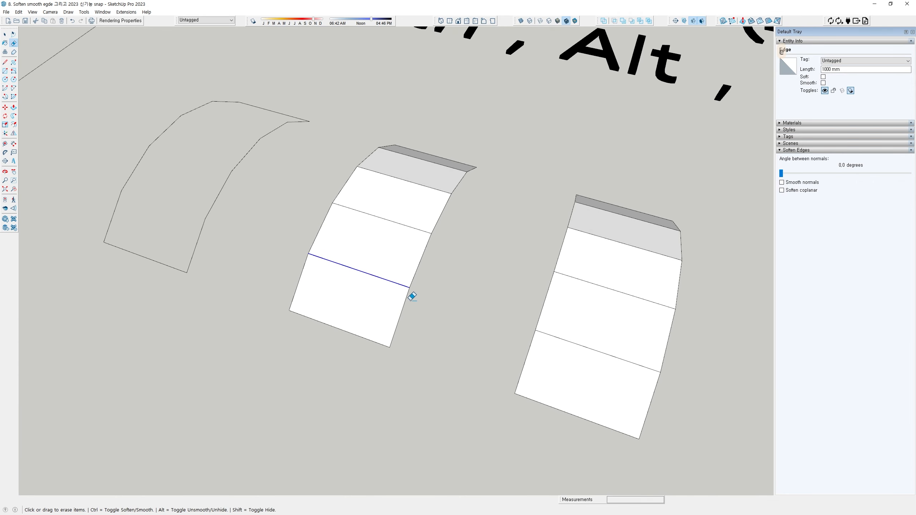
middle_drag(428, 290, 405, 342)
scroll(423, 315, down, 2)
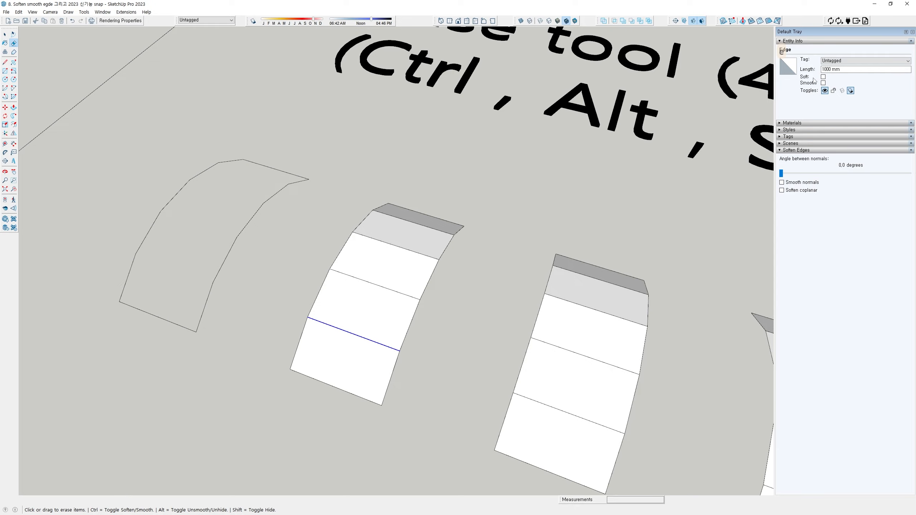
middle_drag(476, 298, 496, 217)
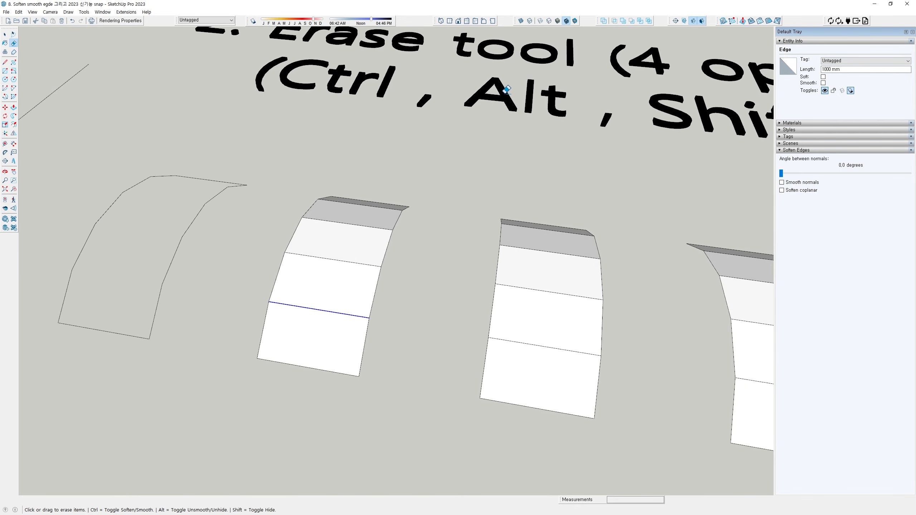
mouse_move(478, 104)
middle_down()
mouse_move(403, 220)
mouse_move(419, 231)
middle_up()
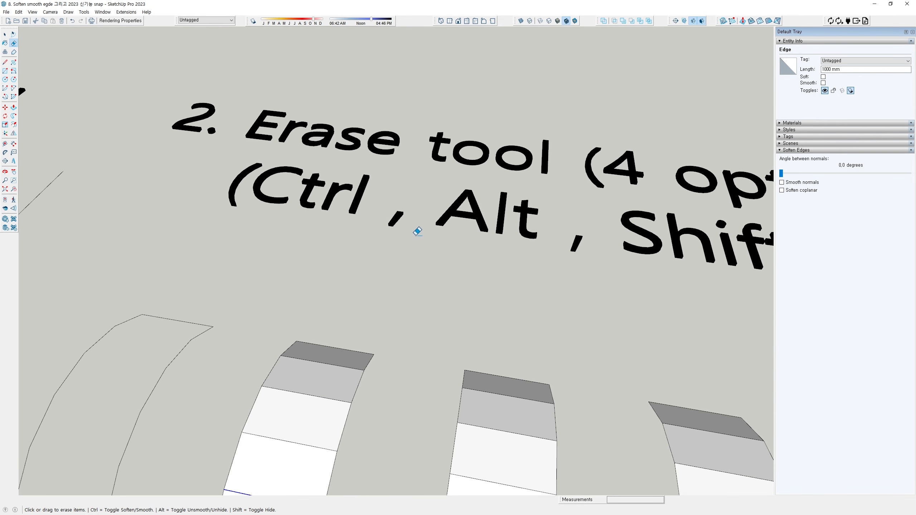
drag(200, 194, 282, 241)
mouse_move(504, 256)
mouse_down()
mouse_move(458, 252)
mouse_move(515, 266)
mouse_up()
drag(404, 126, 389, 147)
mouse_move(390, 146)
mouse_down()
mouse_move(435, 140)
mouse_move(445, 163)
mouse_up()
drag(452, 135, 445, 161)
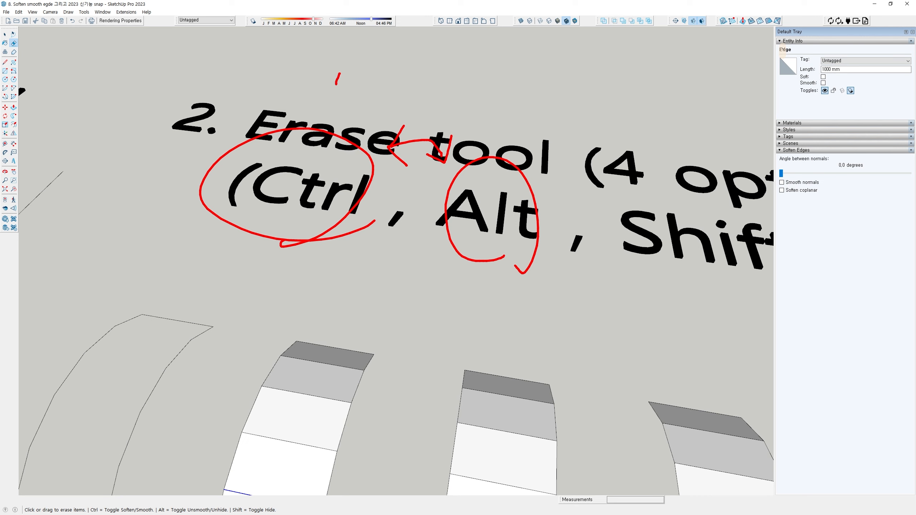
drag(340, 78, 347, 77)
drag(338, 85, 363, 86)
mouse_move(407, 57)
mouse_down()
mouse_move(422, 71)
mouse_move(411, 46)
mouse_move(419, 96)
mouse_up()
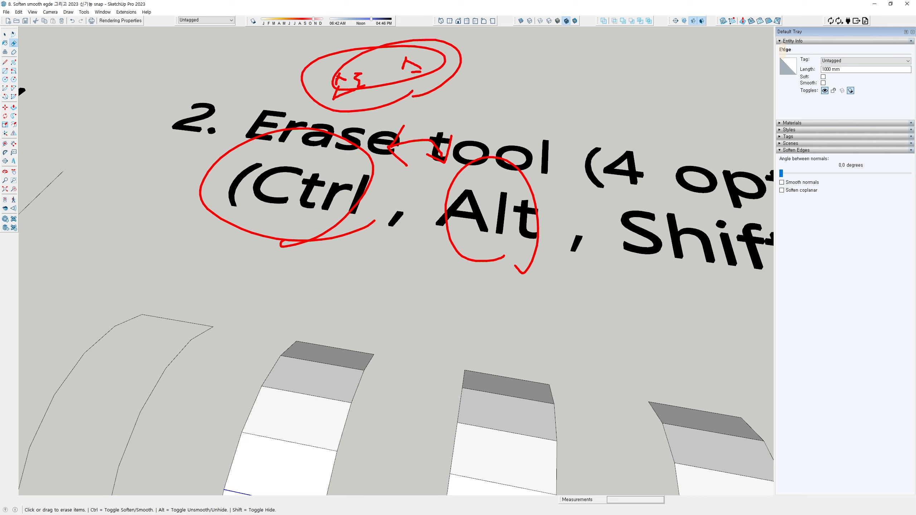
drag(528, 70, 542, 84)
drag(597, 60, 609, 77)
mouse_move(593, 85)
mouse_down()
mouse_move(671, 98)
mouse_move(670, 115)
mouse_up()
drag(629, 118, 649, 116)
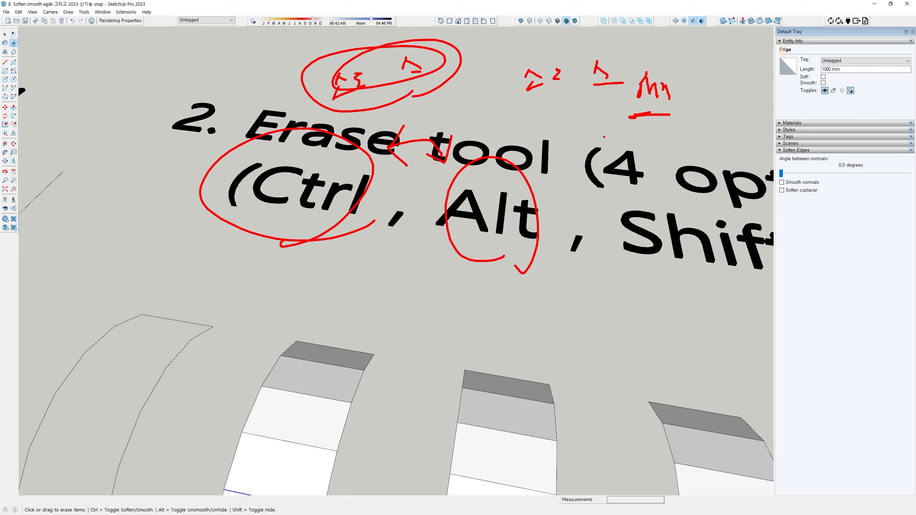
key(Escape)
scroll(505, 213, down, 3)
mouse_move(505, 213)
middle_down()
mouse_move(466, 229)
mouse_move(476, 175)
middle_up()
scroll(476, 175, up, 2)
scroll(476, 175, up, 2)
key(space)
scroll(438, 159, down, 2)
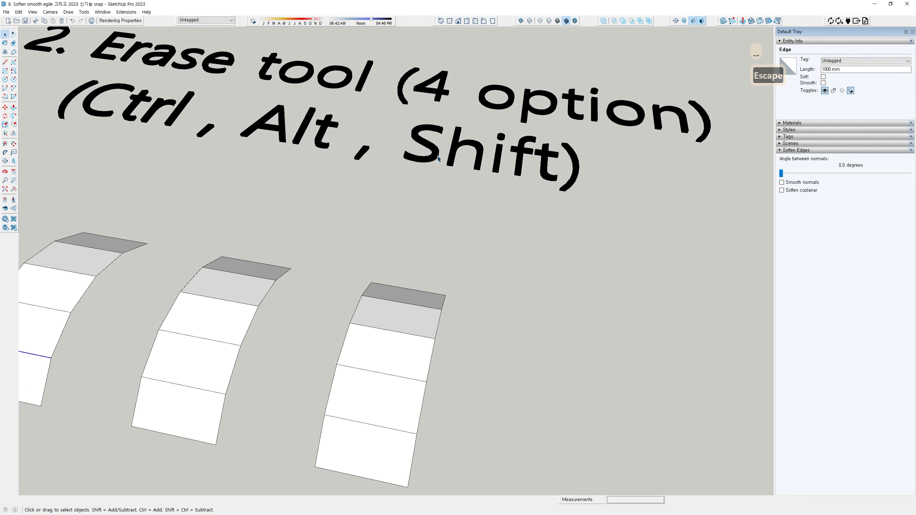
Step: Hide the two interior edges of the second strip with the Eraser's hide modifier
key(e)
mouse_move(339, 256)
middle_down()
mouse_move(364, 195)
mouse_move(388, 190)
mouse_move(375, 192)
mouse_move(396, 231)
mouse_move(356, 213)
middle_up()
scroll(364, 213, up, 3)
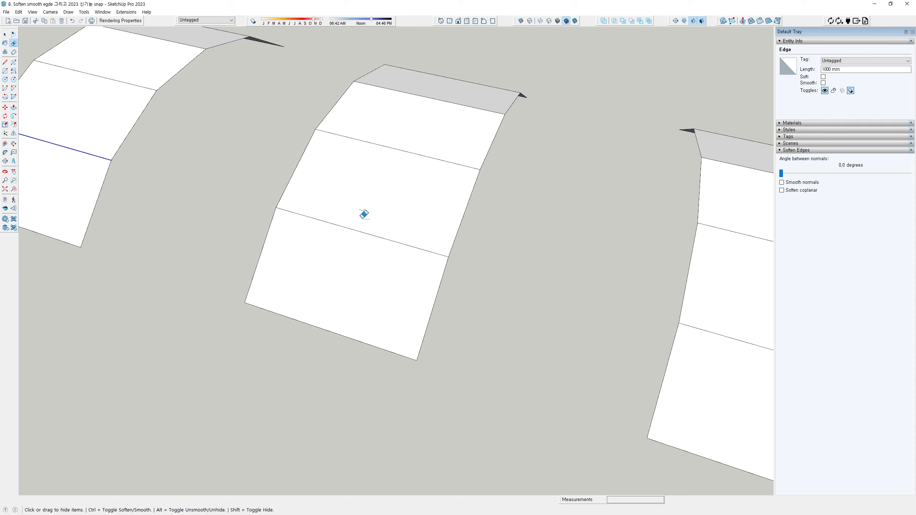
shift+click(362, 232)
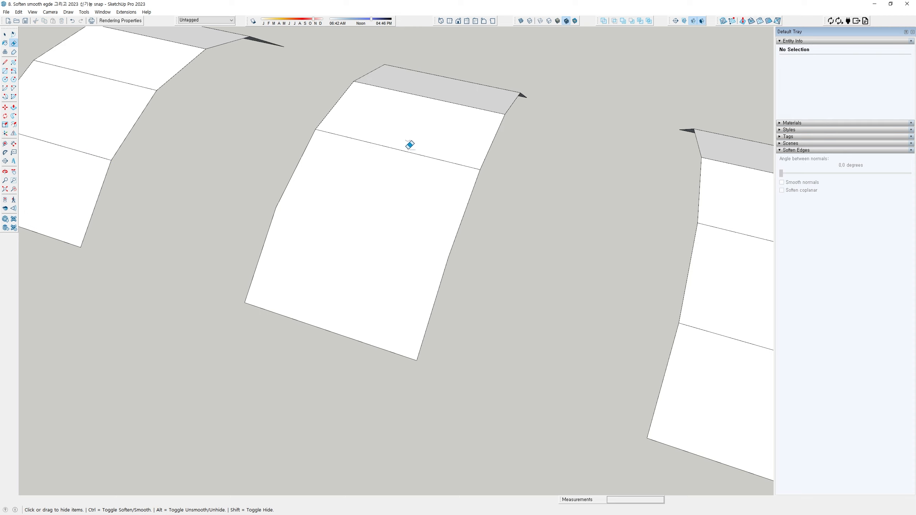
shift+click(409, 151)
mouse_move(426, 130)
middle_down()
mouse_move(393, 243)
mouse_move(395, 211)
mouse_move(419, 178)
middle_up()
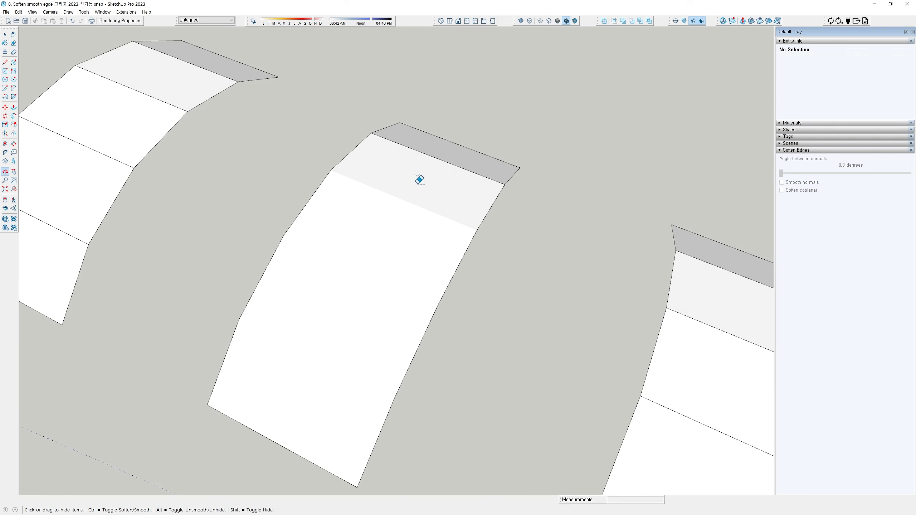
key(space)
middle_drag(454, 241, 460, 249)
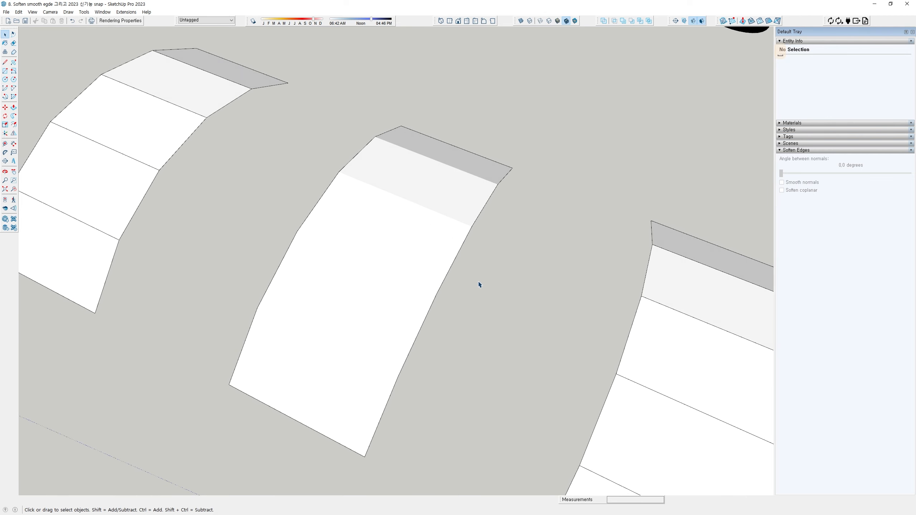
Step: Show hidden geometry and select a hidden edge on the second strip to inspect its Soft and Smooth settings
key(ctrl+h)
middle_drag(484, 311, 364, 309)
click(364, 311)
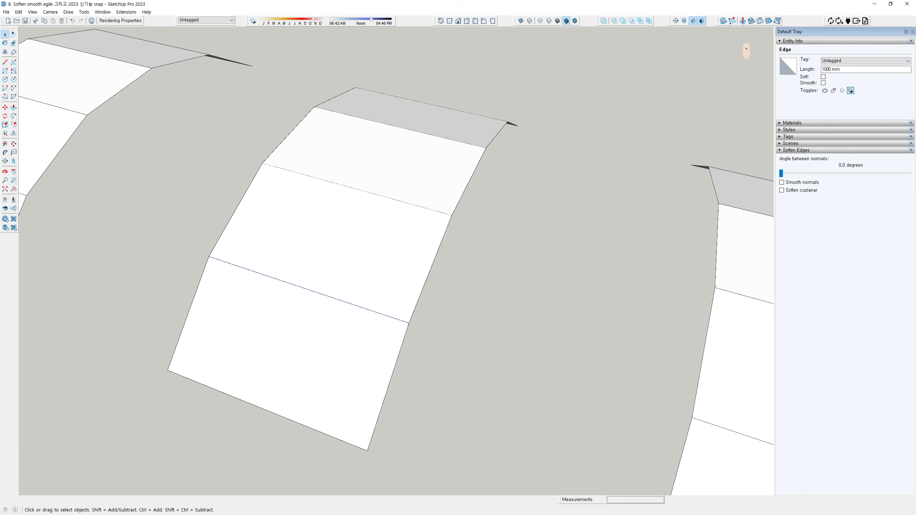
drag(378, 198, 350, 214)
drag(793, 67, 841, 88)
drag(871, 51, 779, 104)
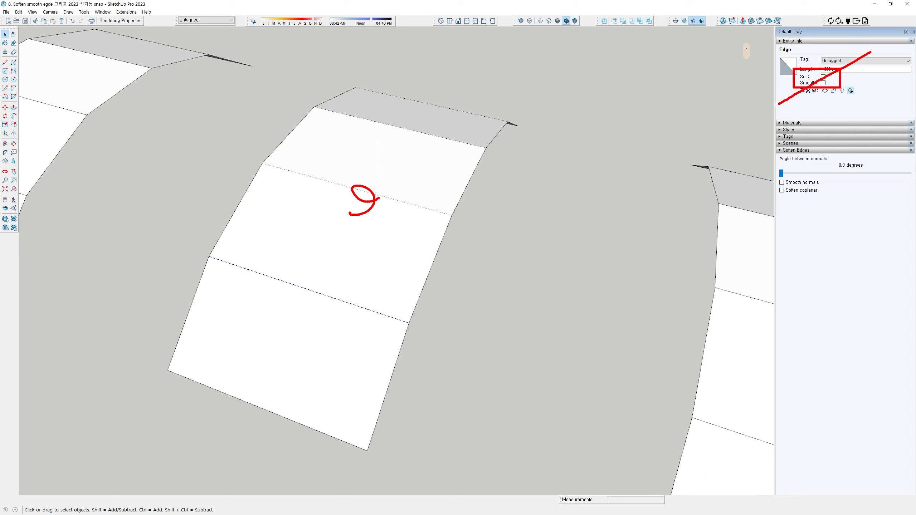
drag(783, 55, 853, 102)
drag(557, 170, 551, 187)
drag(553, 180, 562, 186)
mouse_move(562, 180)
mouse_down()
mouse_move(567, 173)
mouse_move(568, 192)
mouse_up()
drag(565, 194, 589, 190)
mouse_move(622, 166)
mouse_down()
mouse_move(619, 191)
mouse_move(641, 183)
mouse_up()
drag(641, 169, 642, 192)
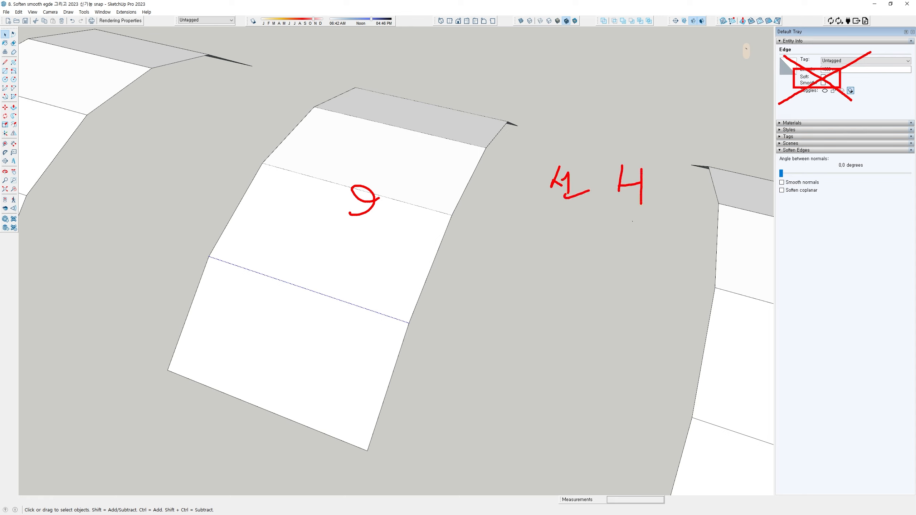
mouse_move(603, 226)
mouse_down()
mouse_move(600, 257)
mouse_move(608, 249)
mouse_up()
mouse_move(616, 240)
mouse_down()
mouse_move(616, 254)
mouse_move(631, 242)
mouse_move(641, 253)
mouse_up()
drag(644, 247, 662, 258)
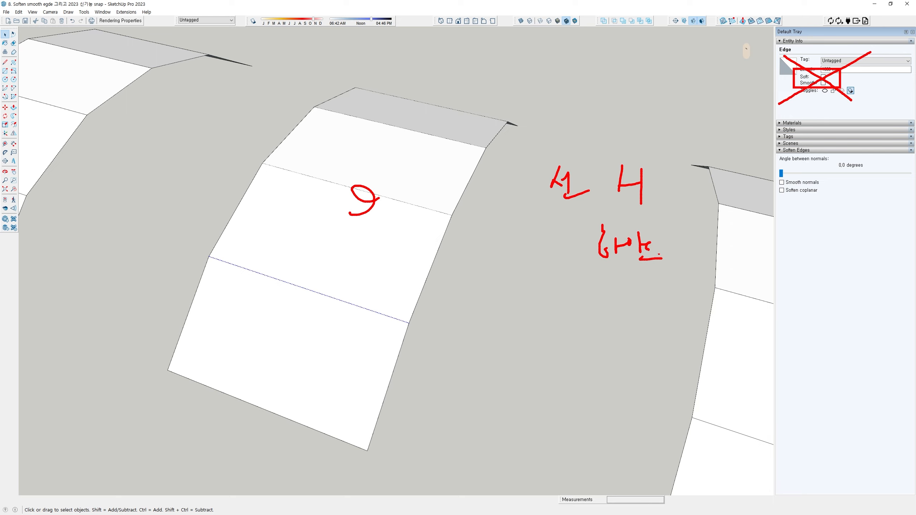
mouse_move(686, 261)
mouse_down()
mouse_move(632, 293)
mouse_move(675, 210)
mouse_move(641, 303)
mouse_up()
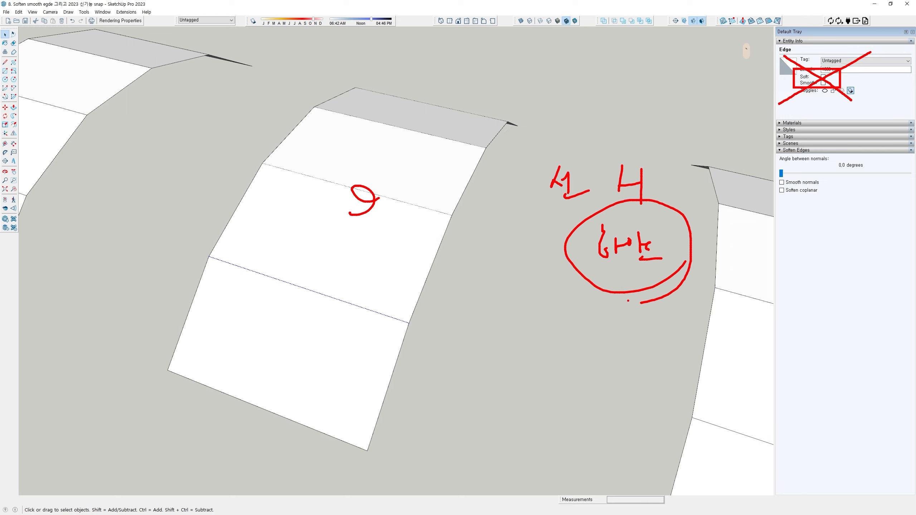
key(Escape)
scroll(567, 190, down, 2)
middle_drag(566, 190, 415, 284)
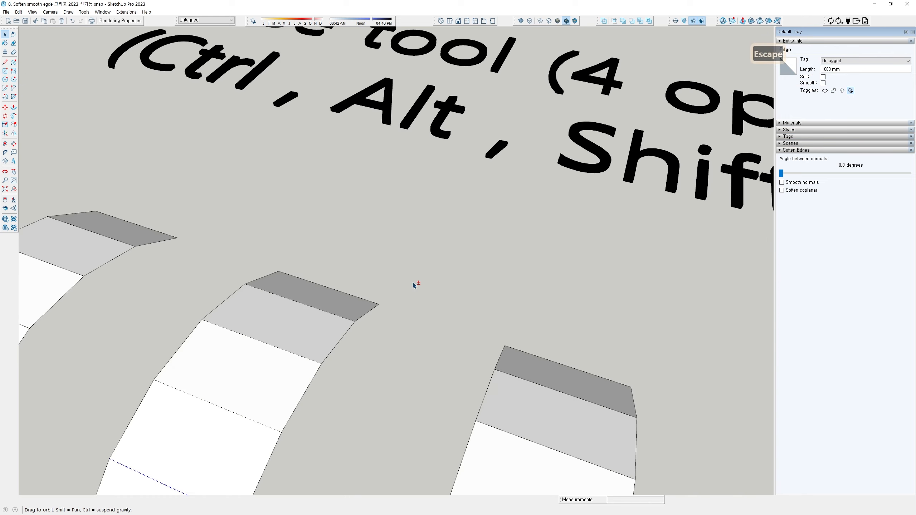
scroll(440, 270, down, 3)
key(grave)
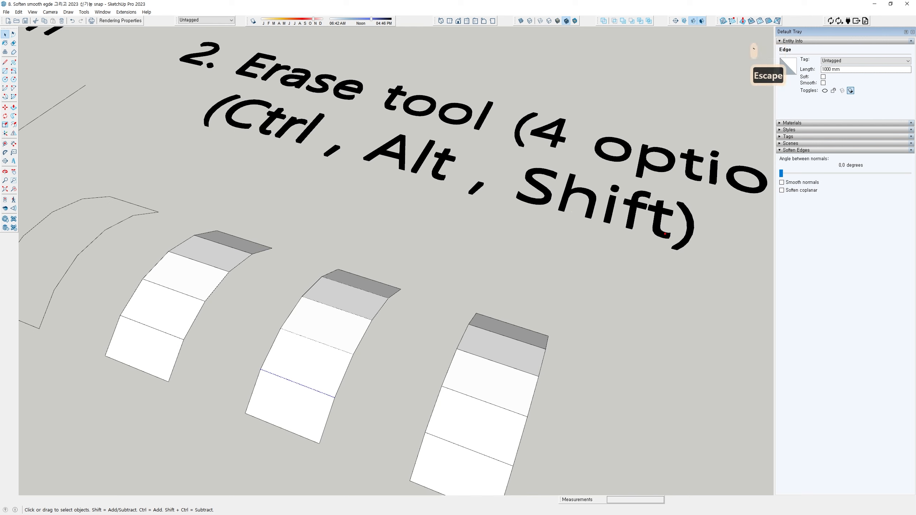
mouse_move(666, 237)
mouse_down()
mouse_move(595, 156)
mouse_move(631, 269)
mouse_up()
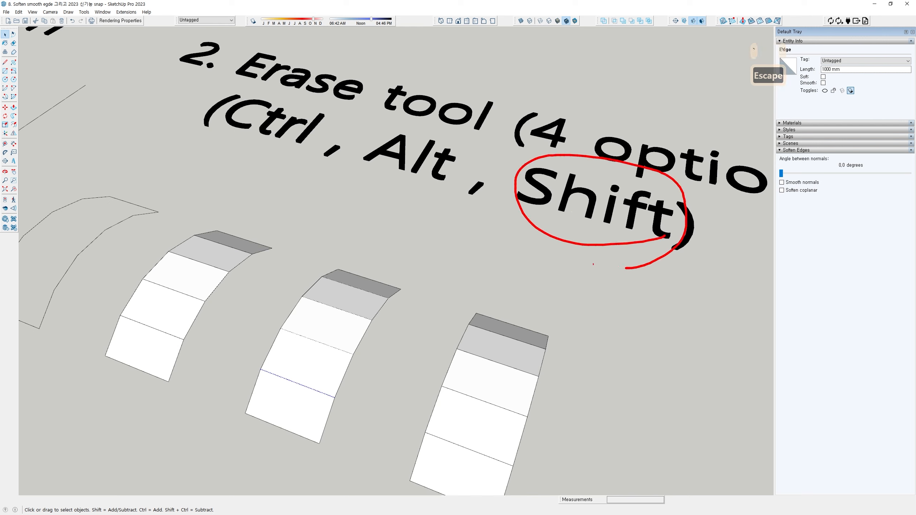
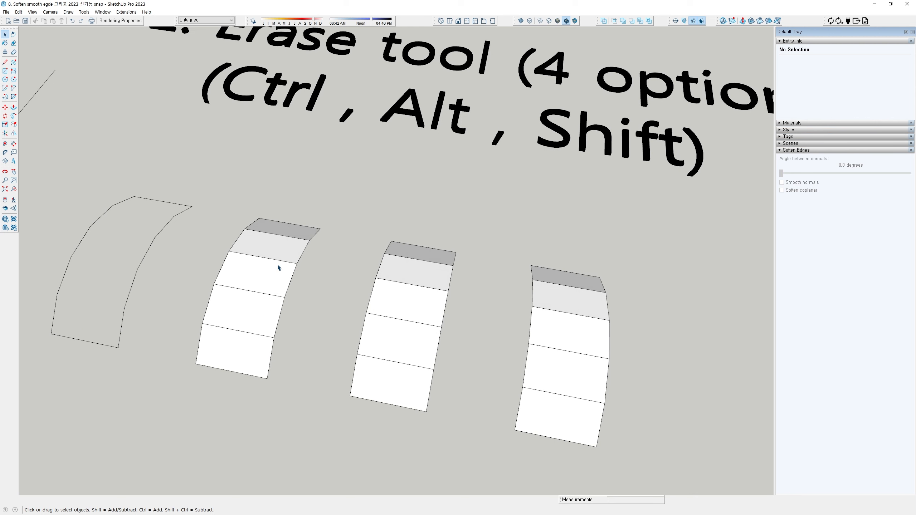
Step: Select an interior edge of the second strip to check its Soft and Smooth settings, then clear the selection
scroll(278, 262, up, 5)
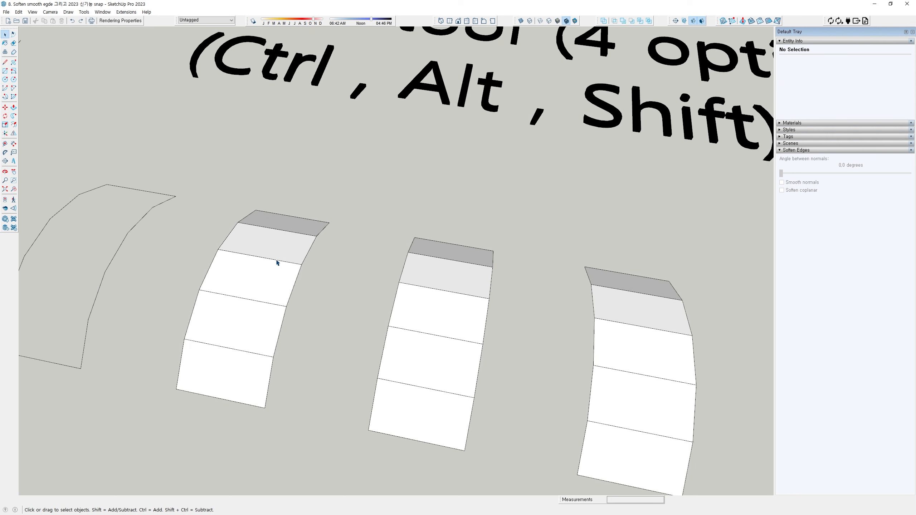
click(260, 257)
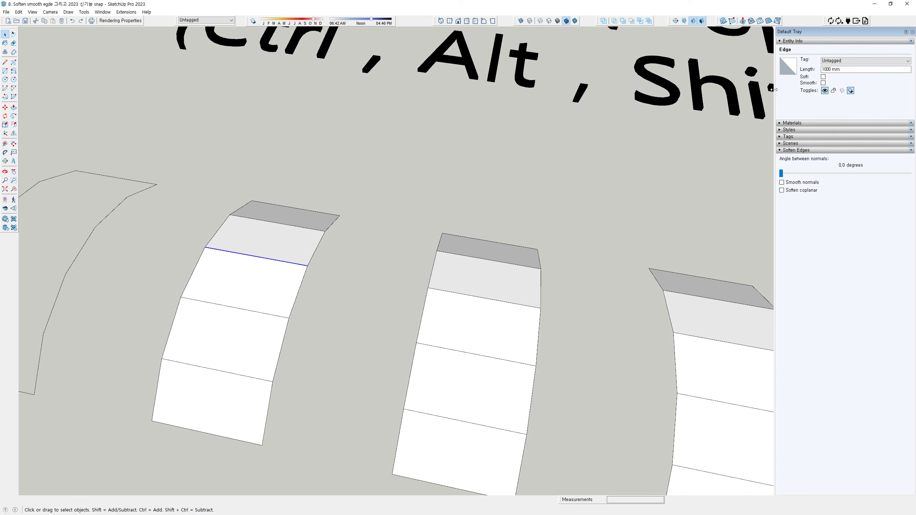
click(312, 292)
scroll(270, 272, up, 4)
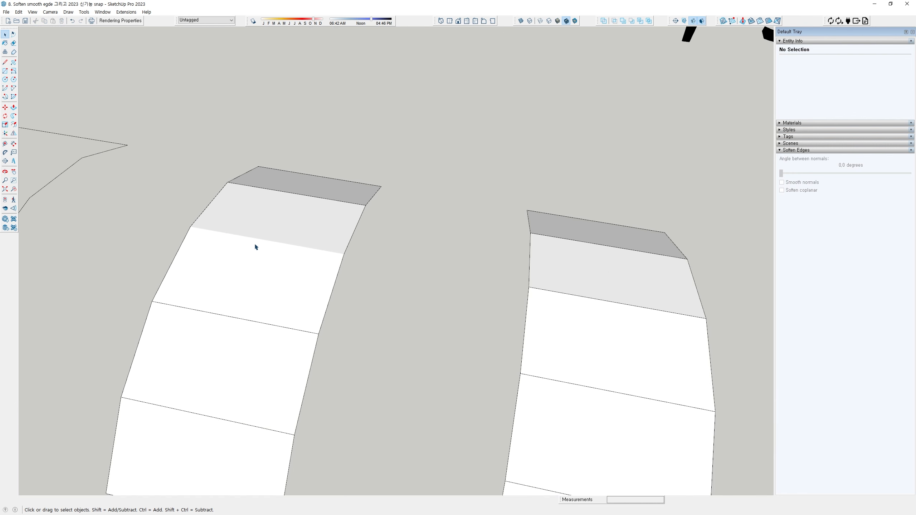
Step: Briefly show hidden geometry to select the hidden upper edge and check its Soft setting, then hide it again
key(ctrl+h)
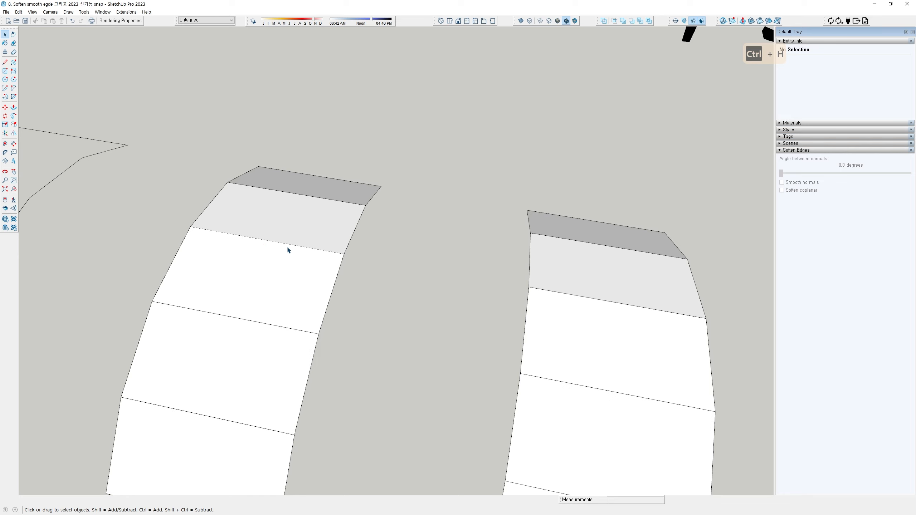
click(278, 253)
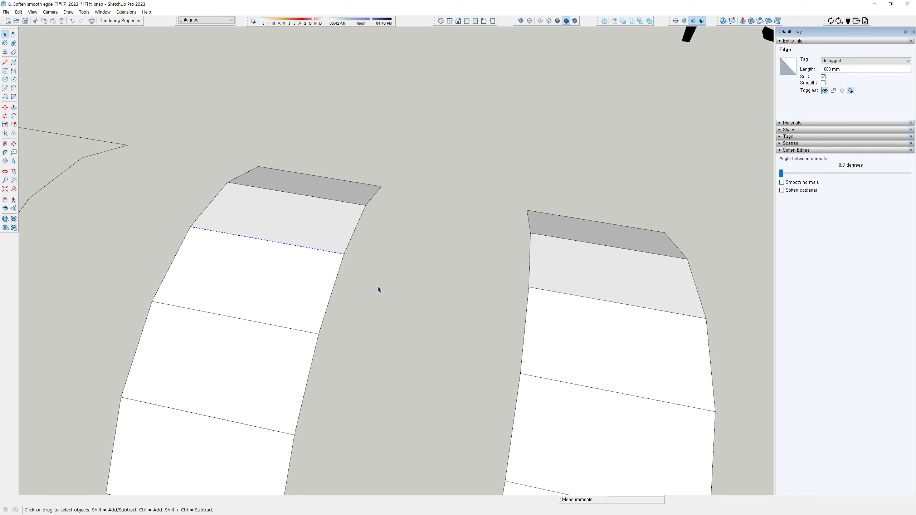
key(ctrl+h)
Step: Unhide all hidden geometry in the model
scroll(316, 231, down, 3)
click(295, 298)
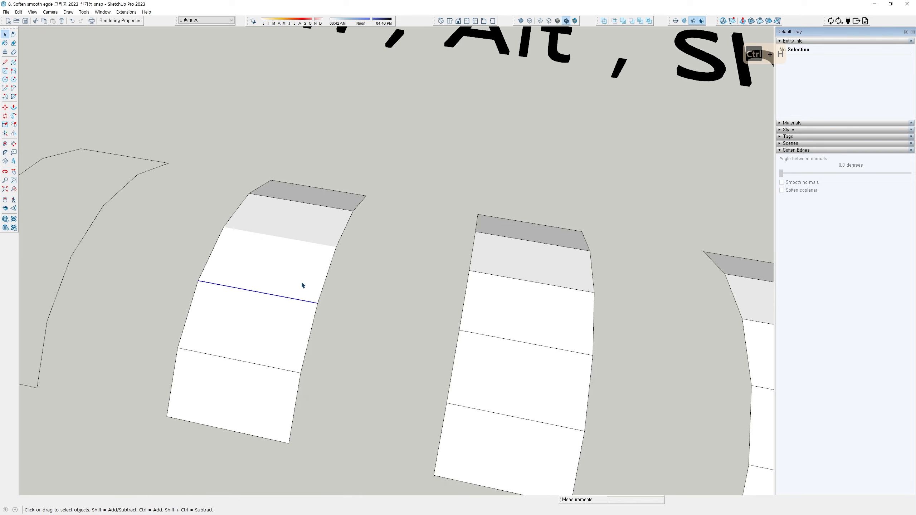
middle_drag(286, 310, 239, 268)
click(329, 358)
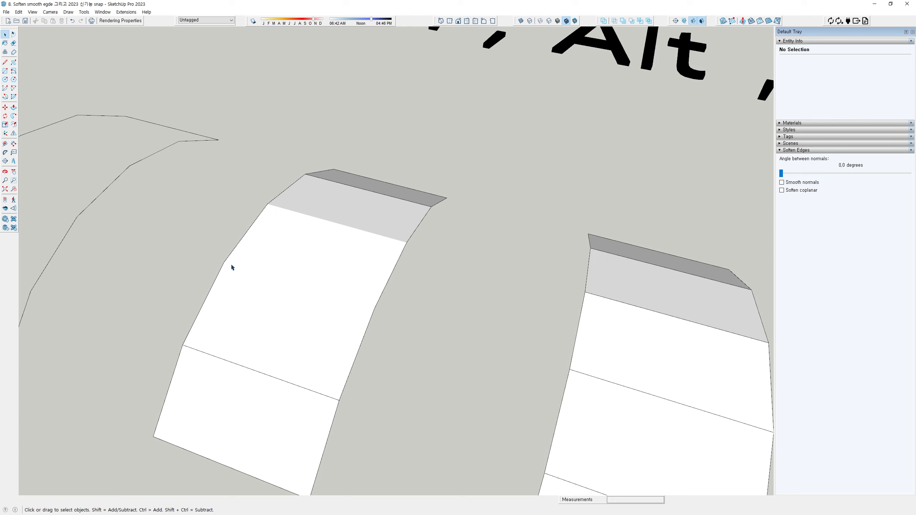
click(18, 11)
mouse_move(80, 127)
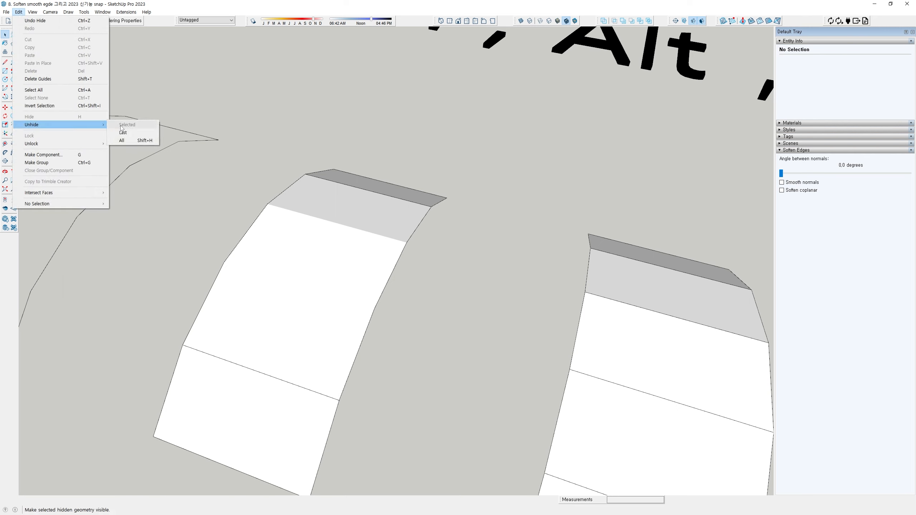
click(123, 140)
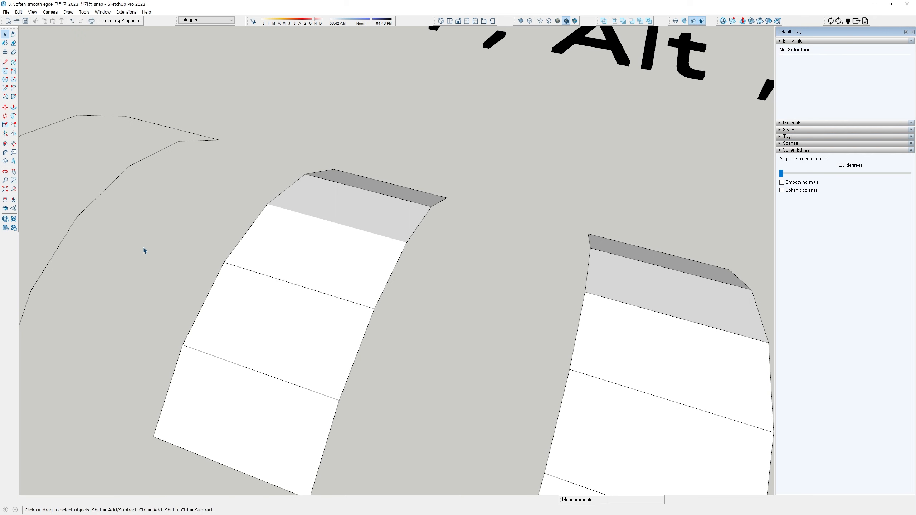
Step: Select the softened surface spanning the top faces of the second strip
scroll(277, 261, down, 1)
scroll(278, 260, down, 1)
shift+middle_drag(494, 205, 331, 202)
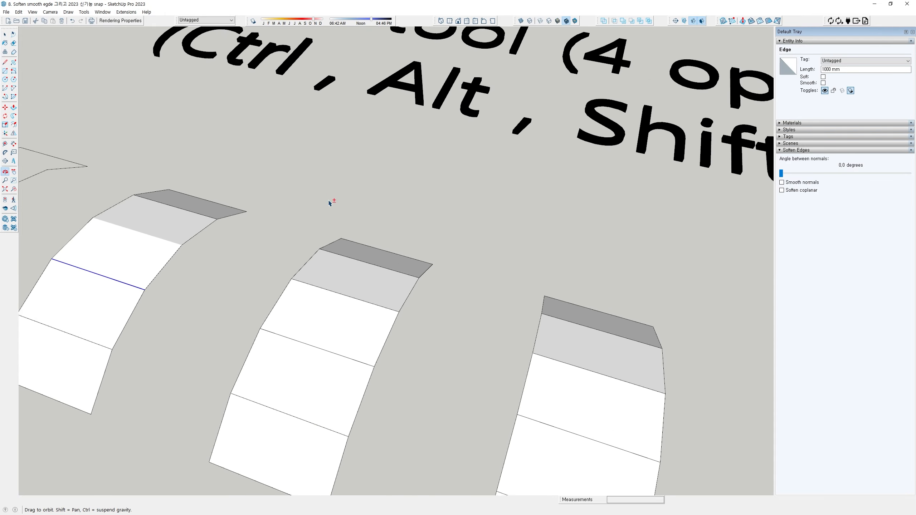
scroll(364, 201, down, 3)
shift+middle_drag(397, 185, 397, 192)
scroll(397, 192, down, 1)
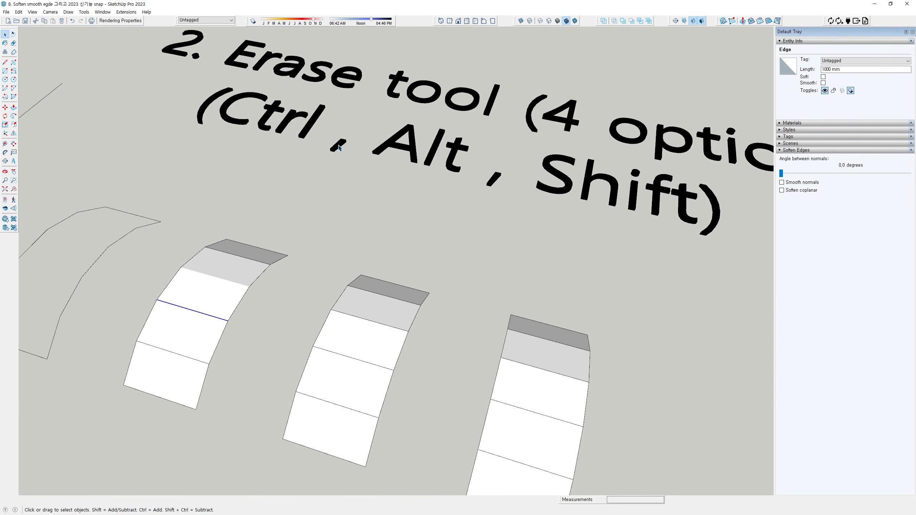
scroll(262, 293, up, 4)
scroll(258, 262, up, 1)
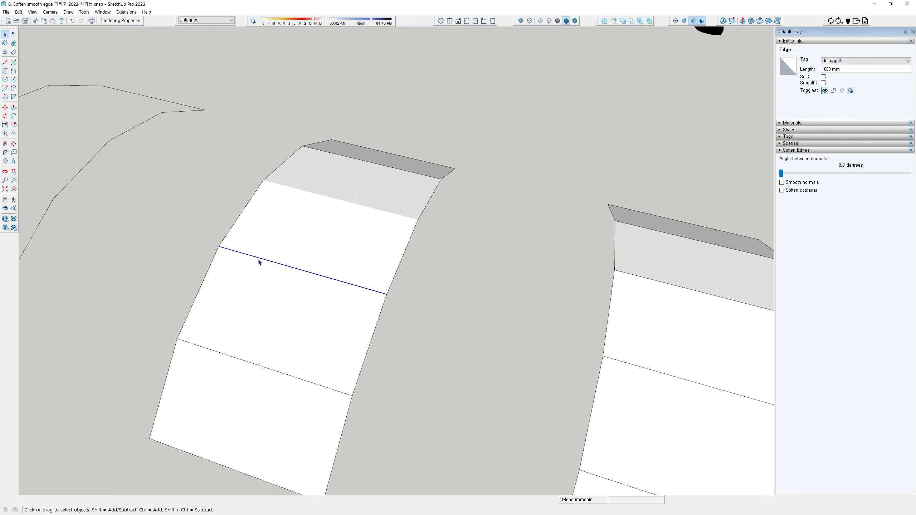
middle_drag(319, 230, 307, 249)
scroll(307, 249, up, 1)
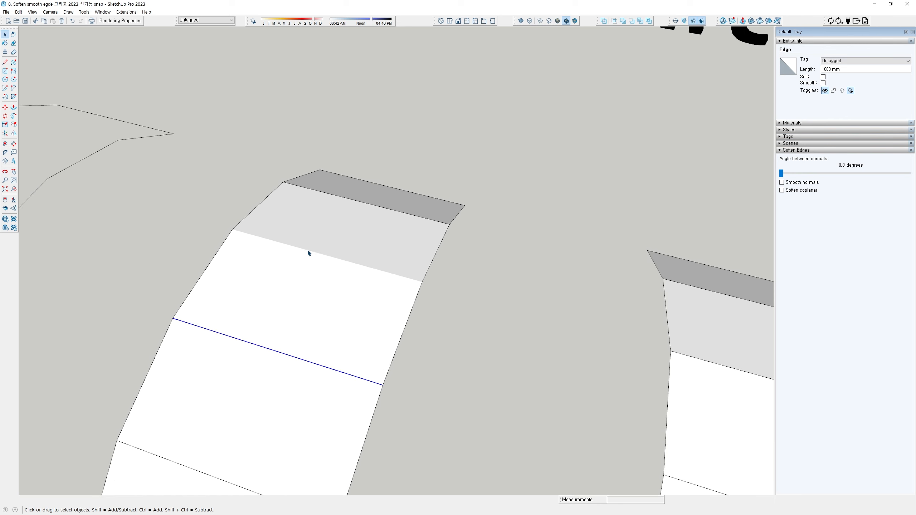
click(332, 257)
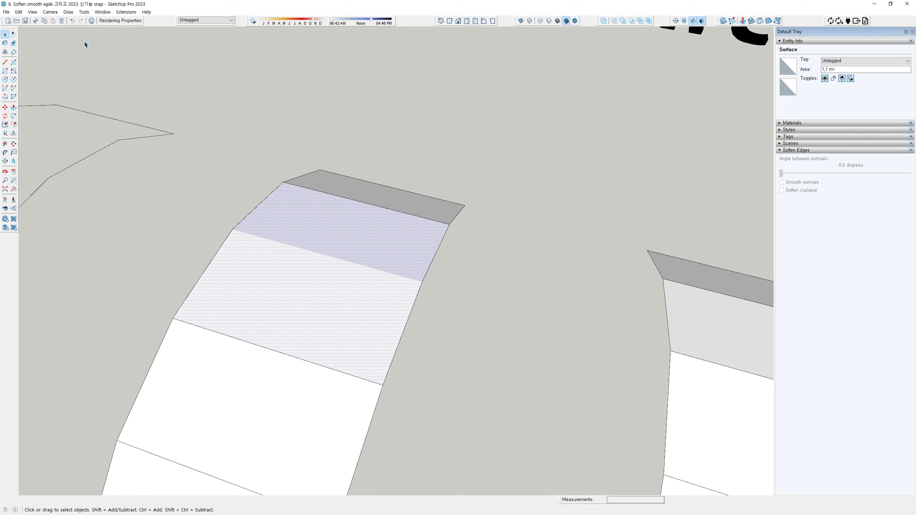
click(18, 12)
mouse_move(60, 124)
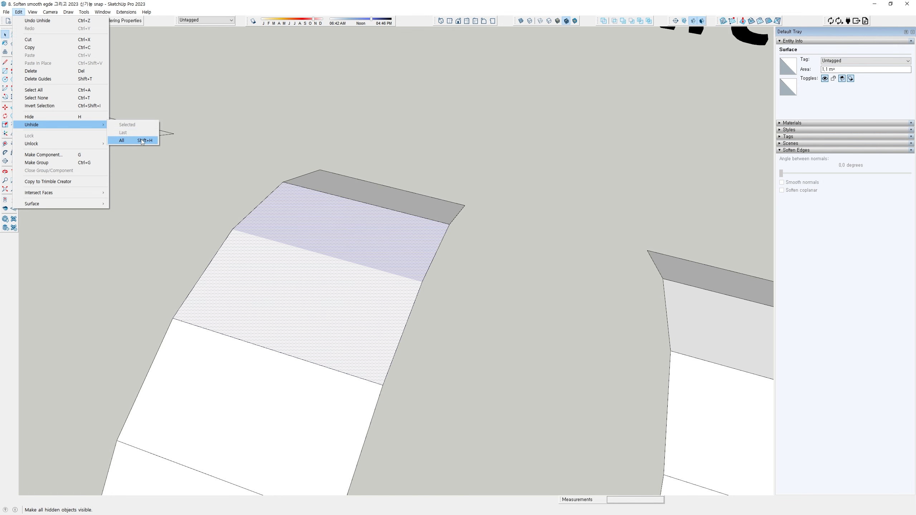
click(202, 159)
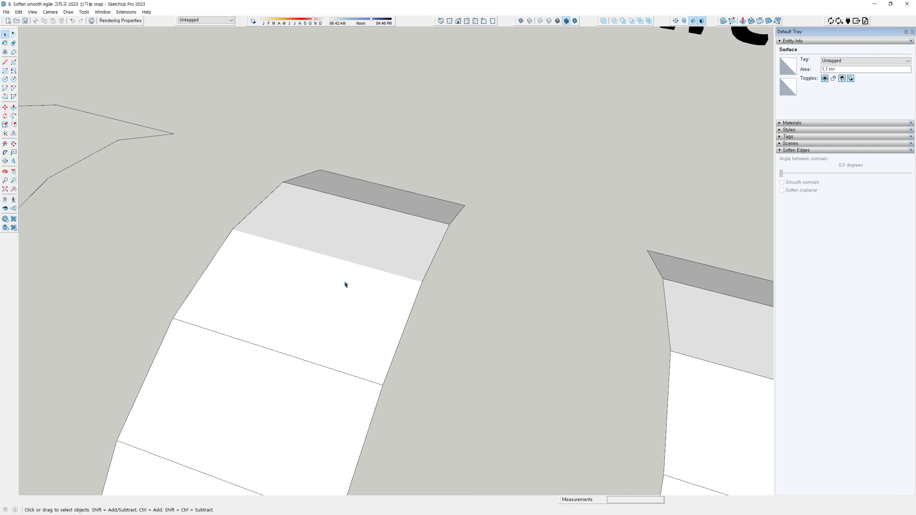
Step: Select the softened surface on the second strip again and point out its faces
click(338, 282)
middle_drag(315, 274, 328, 229)
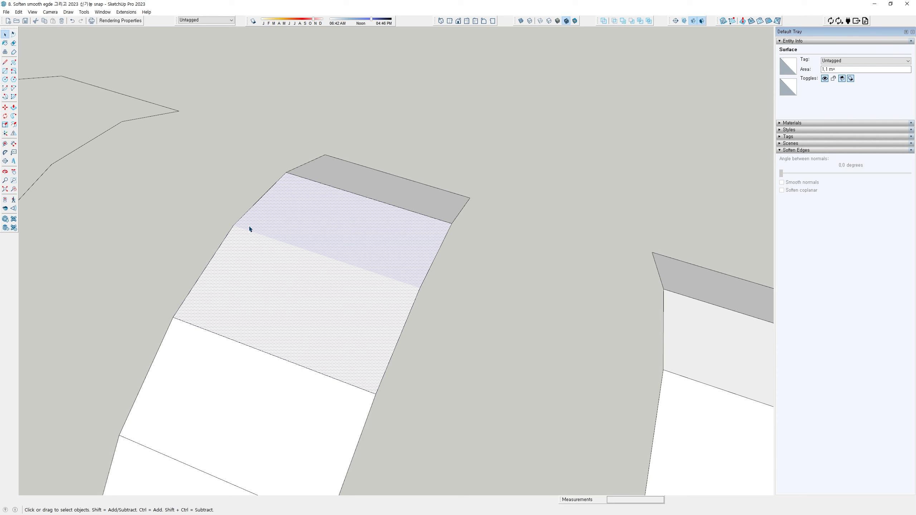
key(ctrl+2)
drag(365, 272, 347, 267)
key(Escape)
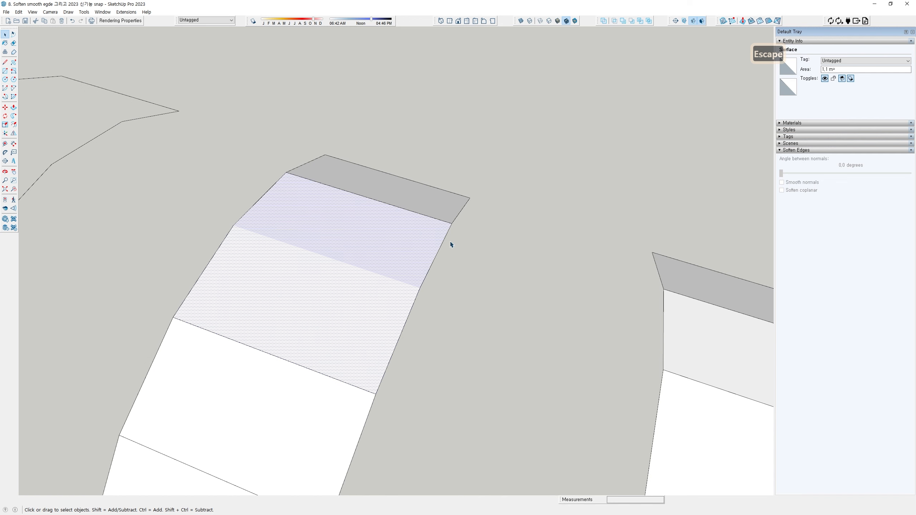
middle_drag(378, 276, 270, 266)
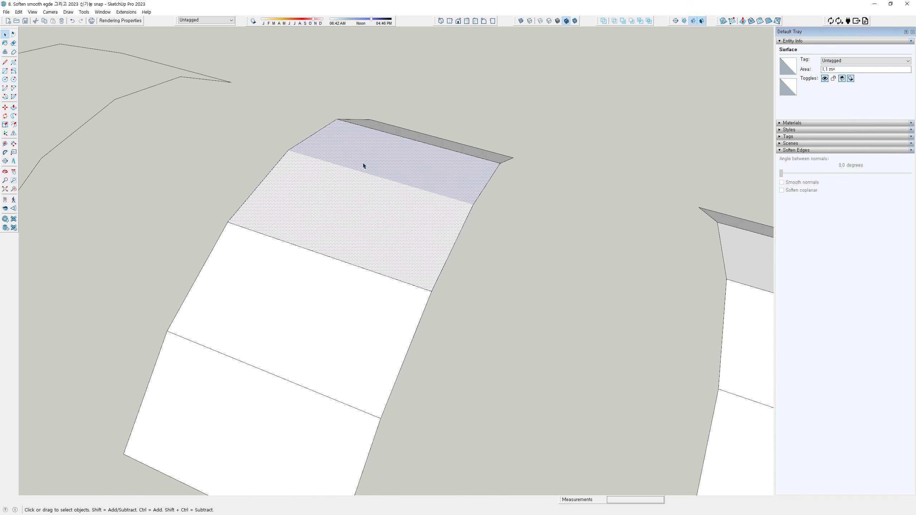
middle_drag(356, 180, 345, 199)
scroll(345, 202, up, 1)
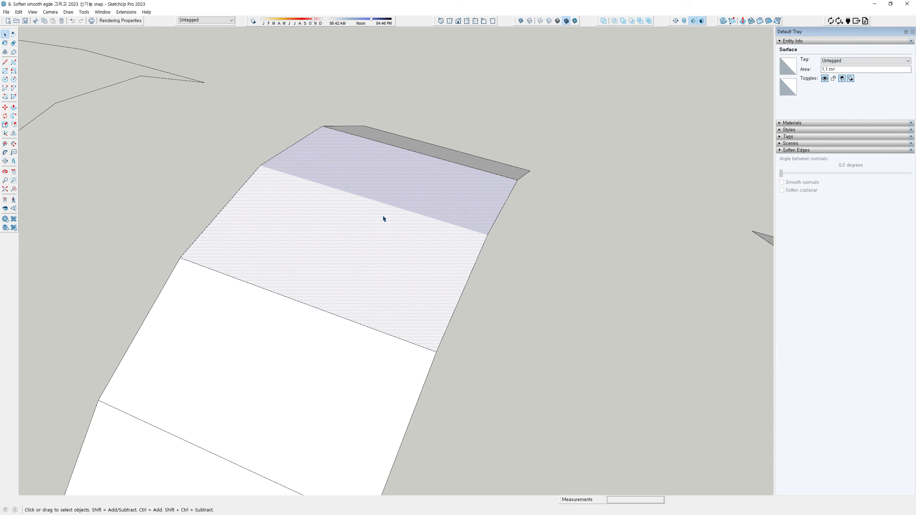
middle_drag(345, 213, 394, 219)
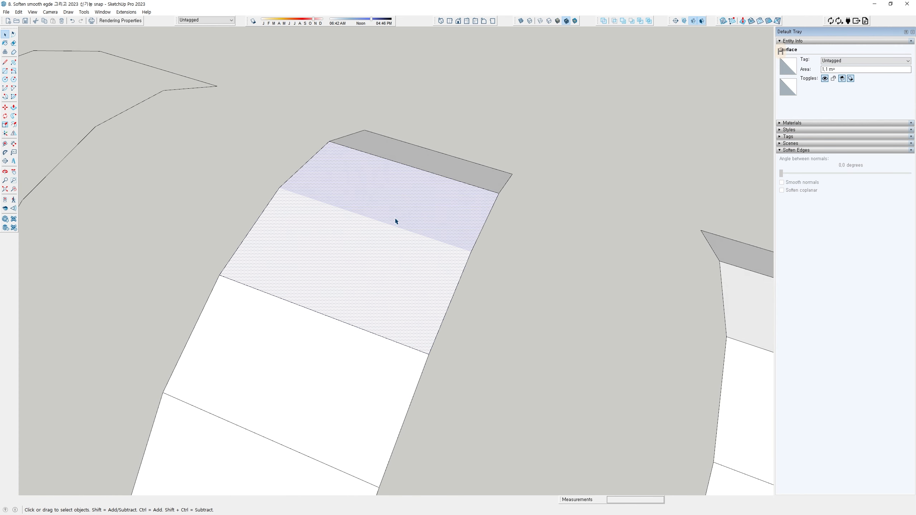
Step: Hide the surface and an interior edge on the second strip, then unhide all hidden geometry
key(h)
key(h)
scroll(352, 244, down, 1)
click(290, 402)
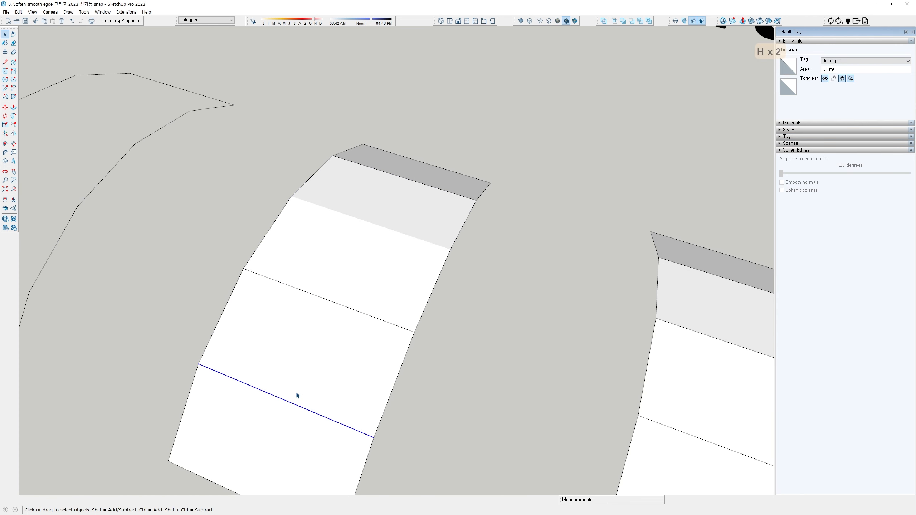
key(h)
click(338, 305)
key(h)
key(shift+h)
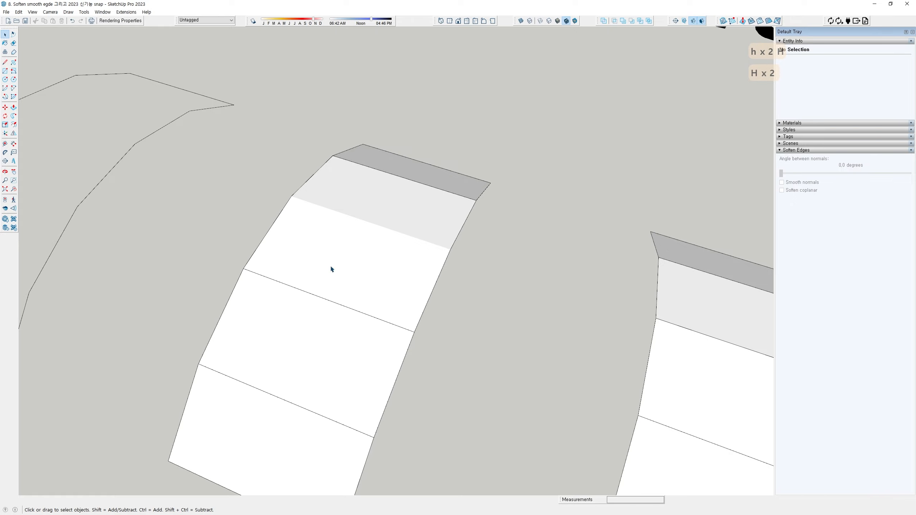
Step: Select the whole cube in the Soften Edges Tray section of the model
middle_drag(331, 266, 527, 246)
scroll(380, 225, down, 3)
scroll(485, 205, down, 4)
scroll(486, 208, down, 3)
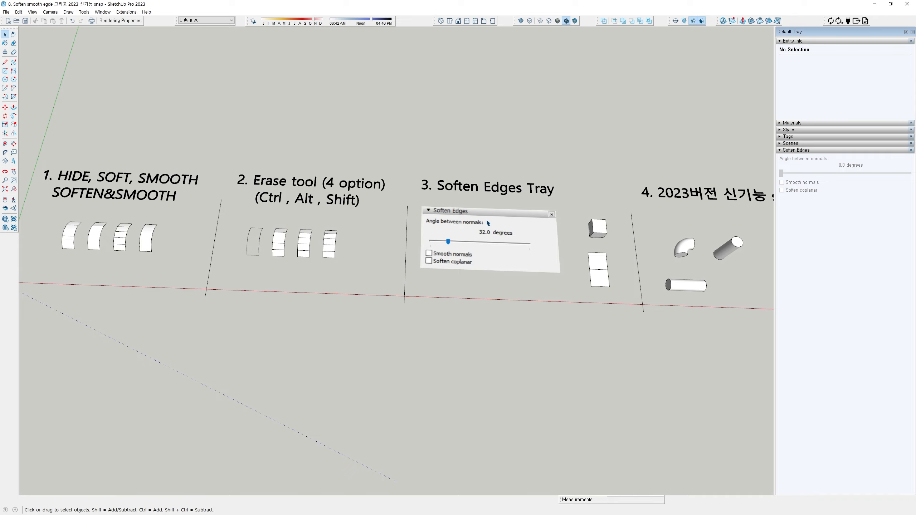
shift+middle_drag(599, 230, 490, 196)
scroll(413, 169, up, 5)
scroll(491, 199, up, 3)
triple_click(492, 201)
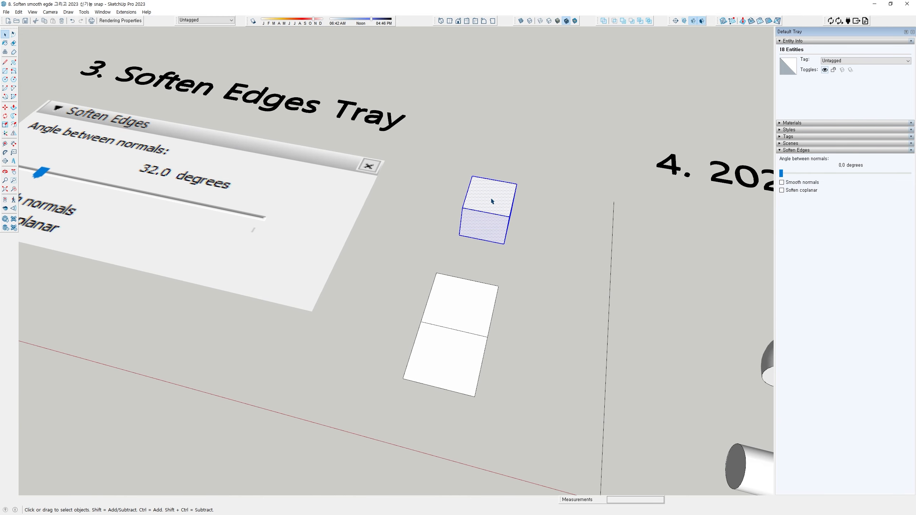
key(ctrl+2)
ctrl+drag(769, 147, 915, 207)
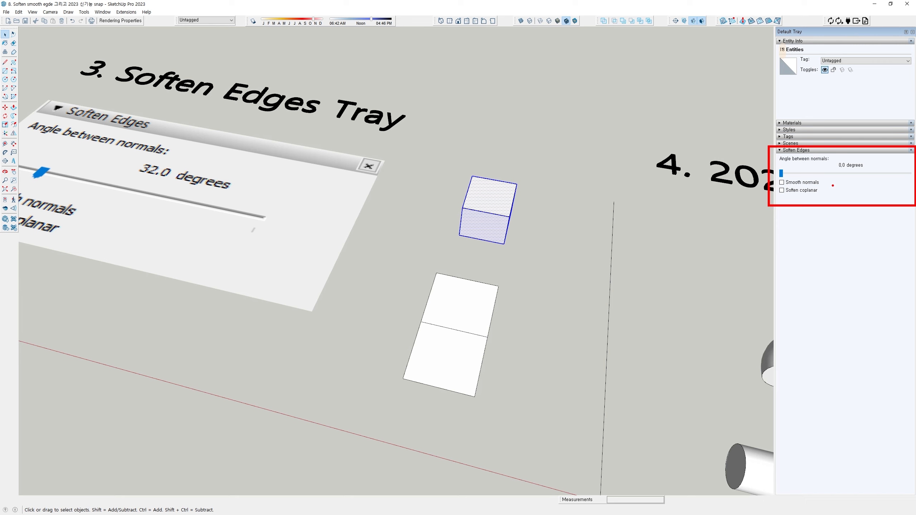
mouse_move(779, 185)
mouse_down()
mouse_move(823, 185)
mouse_move(794, 194)
mouse_move(823, 195)
mouse_up()
mouse_move(792, 181)
mouse_down()
mouse_move(759, 135)
mouse_move(771, 97)
mouse_up()
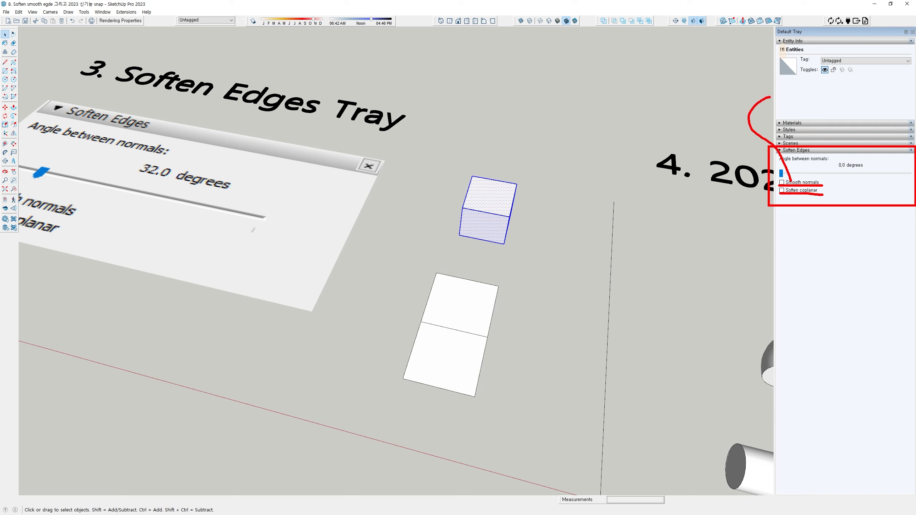
Step: Select one of the cube's top edges to inspect its Soft and Smooth settings
key(Escape)
key(space)
middle_drag(462, 228, 453, 222)
scroll(453, 222, up, 2)
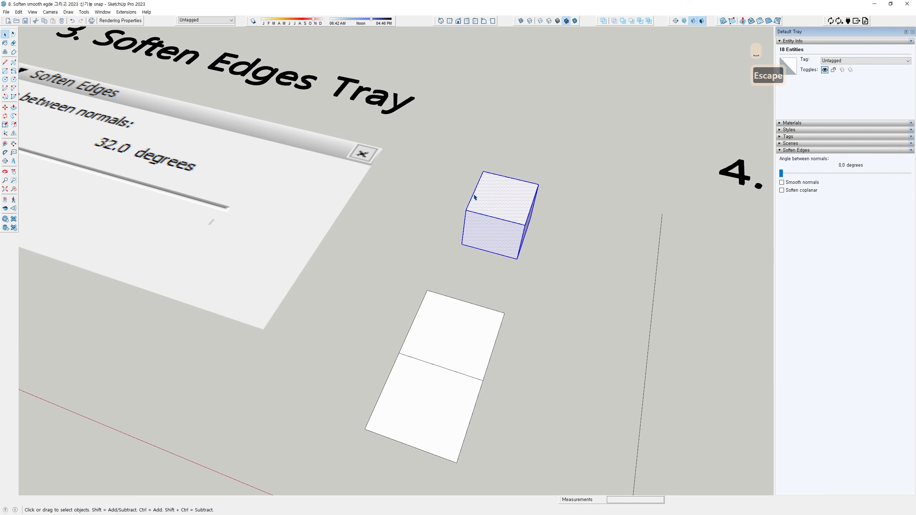
click(473, 195)
key(grave)
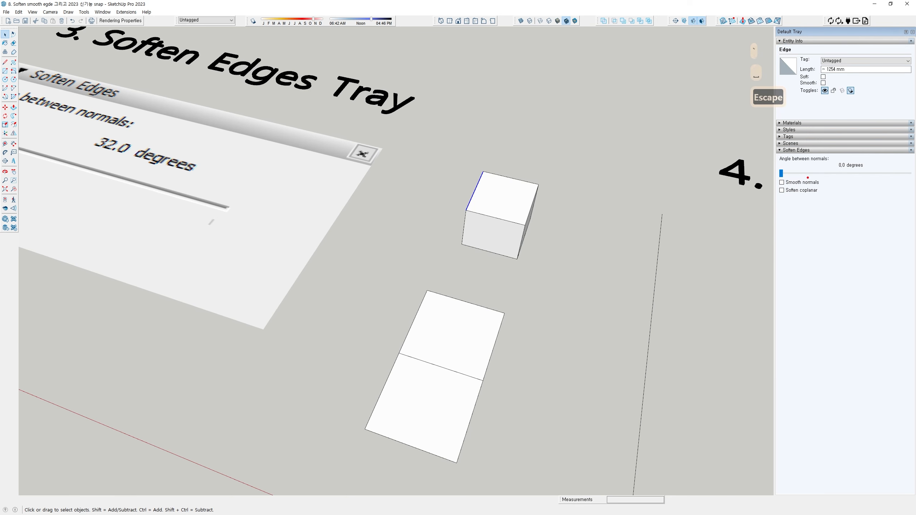
mouse_move(785, 184)
mouse_down()
mouse_move(797, 180)
mouse_move(785, 124)
mouse_move(808, 86)
mouse_up()
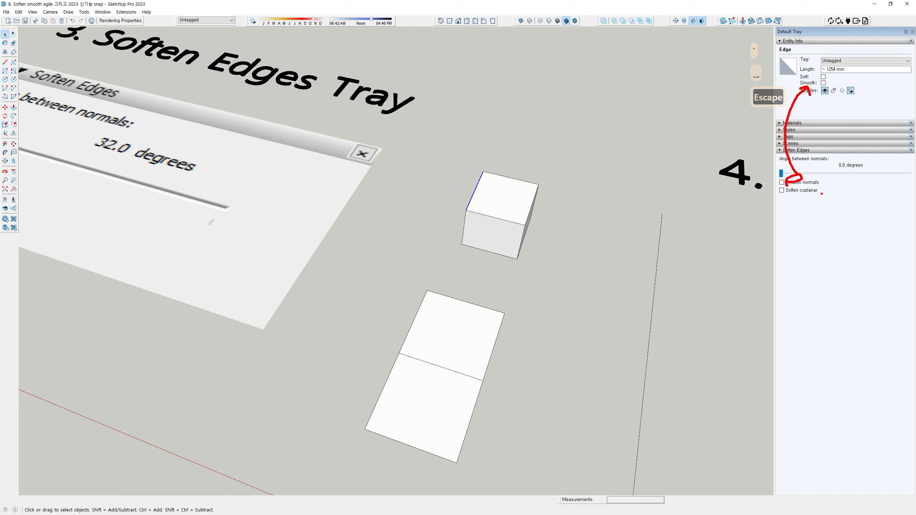
mouse_move(784, 195)
mouse_down()
mouse_move(849, 206)
mouse_move(869, 104)
mouse_move(829, 76)
mouse_move(837, 89)
mouse_up()
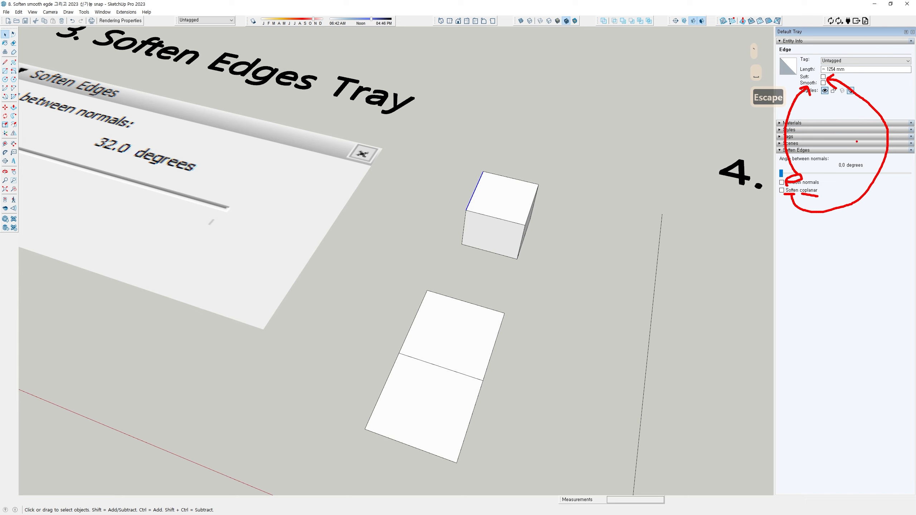
key(Escape)
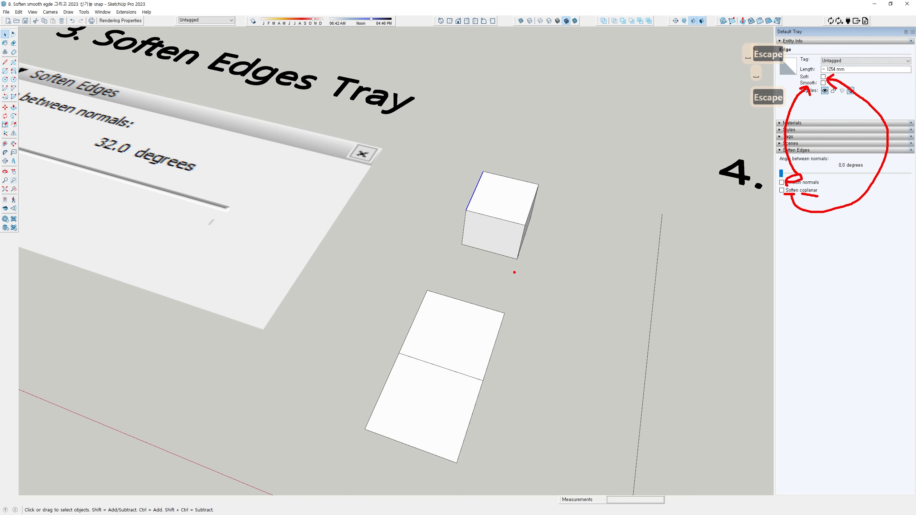
Step: Select the cube's top face
mouse_move(562, 289)
middle_down()
mouse_move(495, 258)
mouse_move(601, 220)
mouse_move(495, 221)
mouse_move(595, 195)
middle_up()
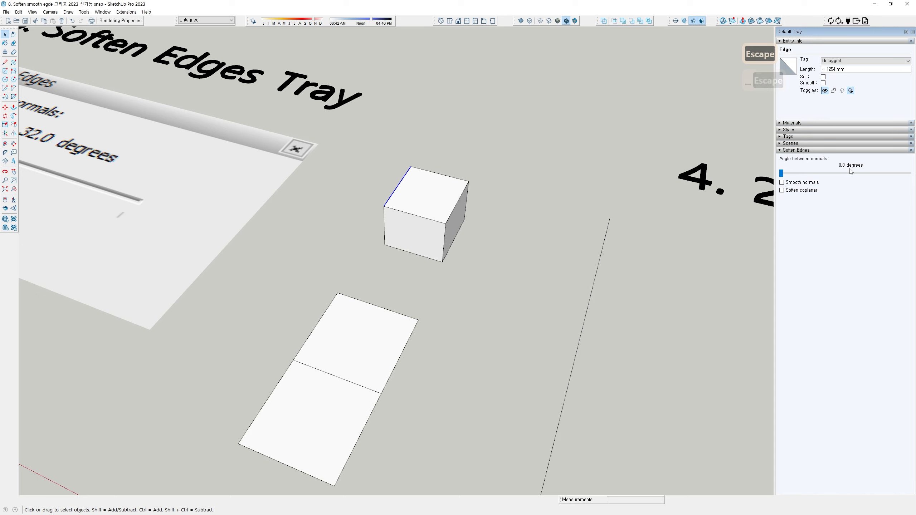
scroll(435, 198, up, 5)
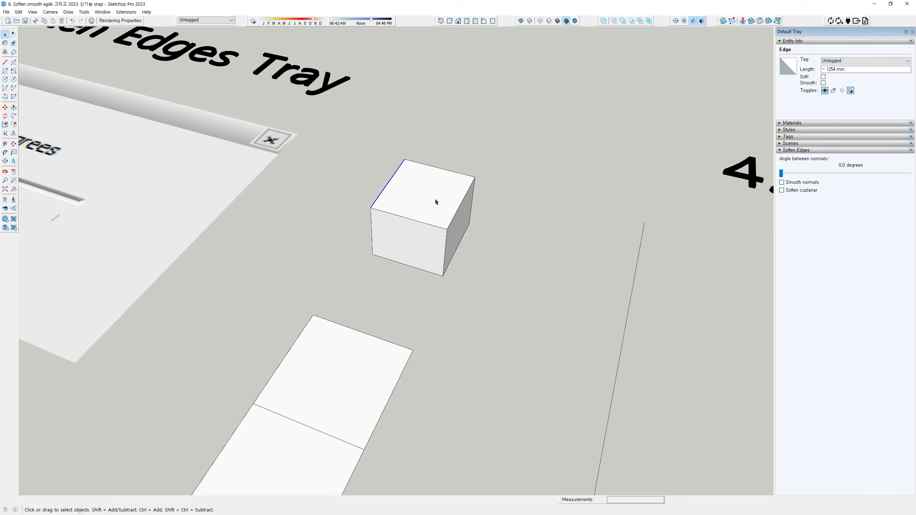
click(408, 204)
scroll(411, 210, up, 2)
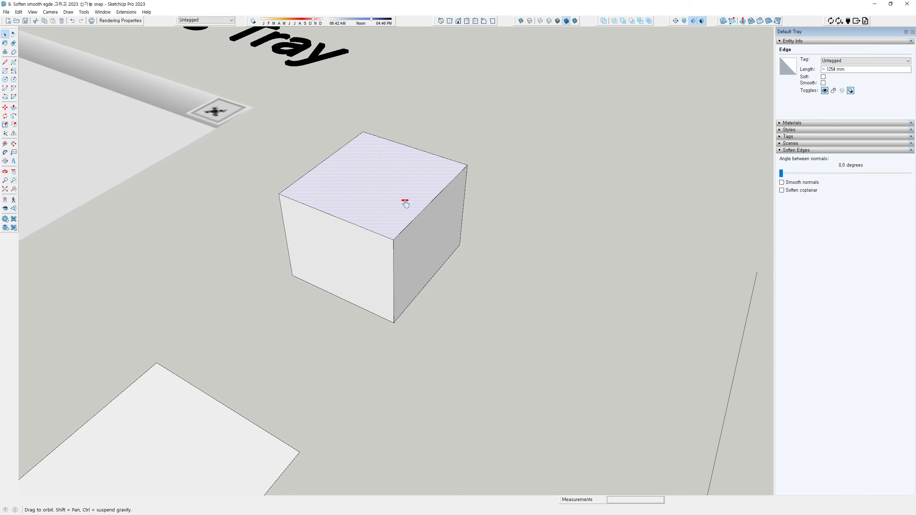
Step: Select the cube's top and right faces, then the single edge they share
ctrl+click(425, 230)
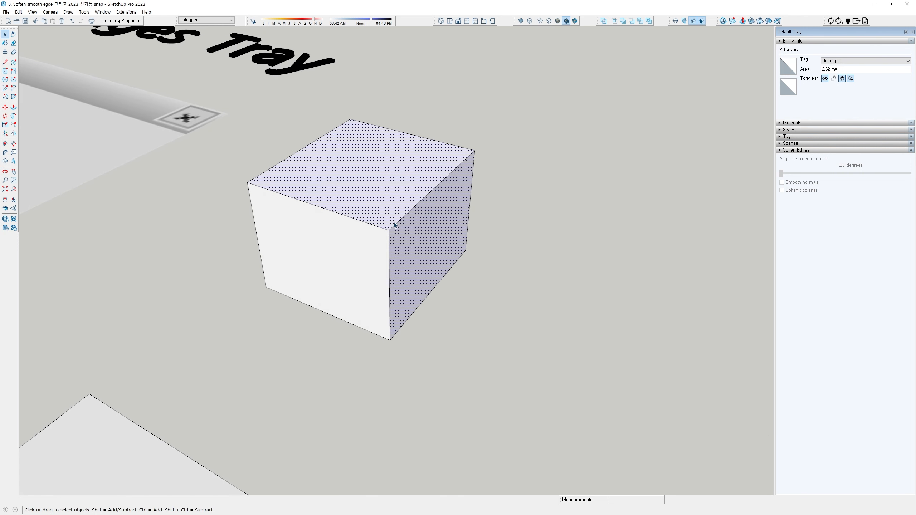
scroll(388, 224, up, 2)
mouse_move(349, 217)
mouse_down()
mouse_move(386, 233)
mouse_move(391, 302)
mouse_up()
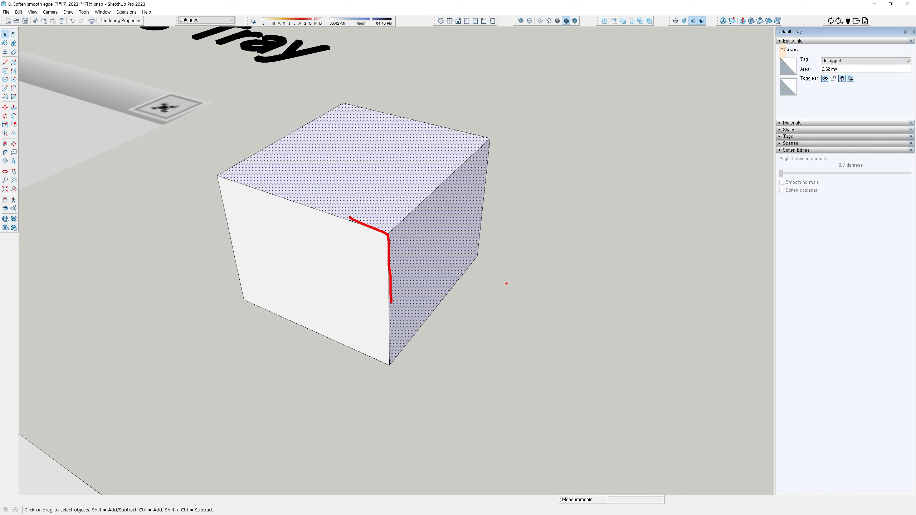
key(Escape)
mouse_move(506, 284)
middle_down()
mouse_move(409, 229)
mouse_move(548, 127)
mouse_move(516, 115)
mouse_move(427, 149)
mouse_move(393, 231)
mouse_move(393, 262)
mouse_move(413, 220)
middle_up()
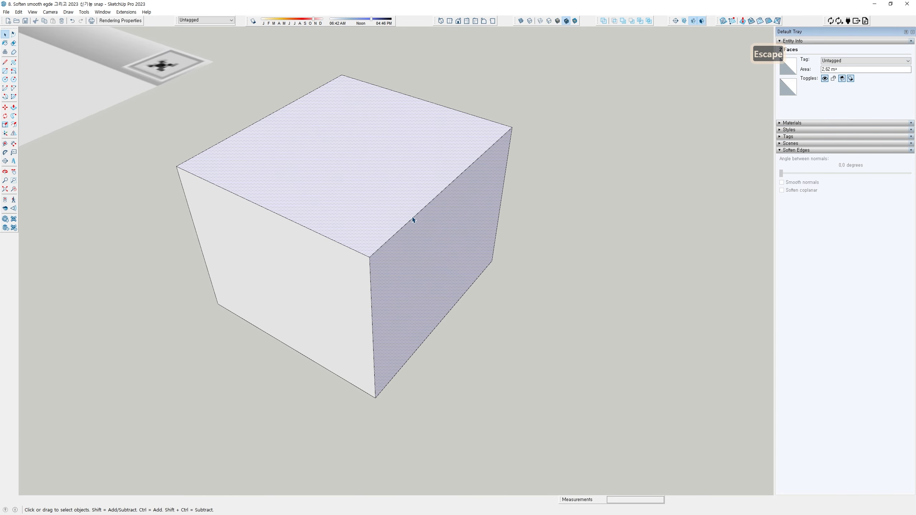
shift+click(409, 234)
click(410, 226)
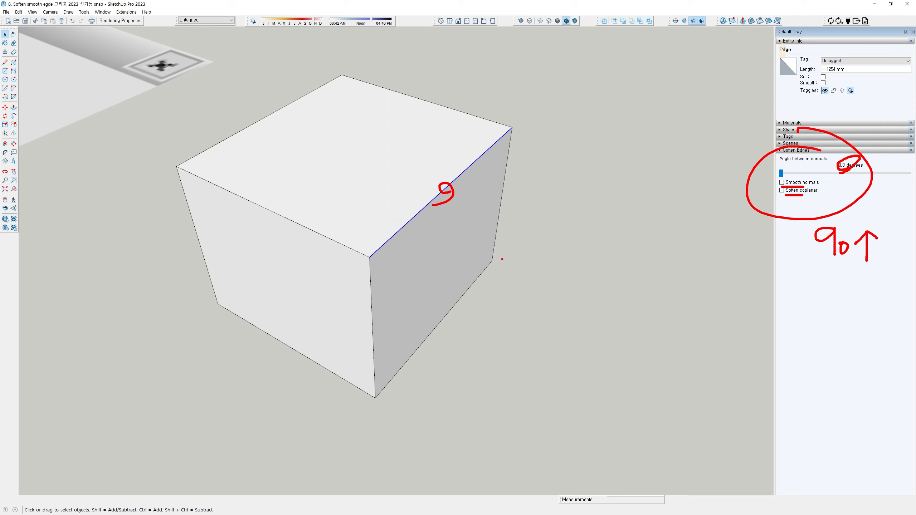
Step: Select the entire cube and set the Soften Edges angle between normals to 90 degrees
key(Escape)
scroll(450, 260, down, 2)
triple_click(441, 255)
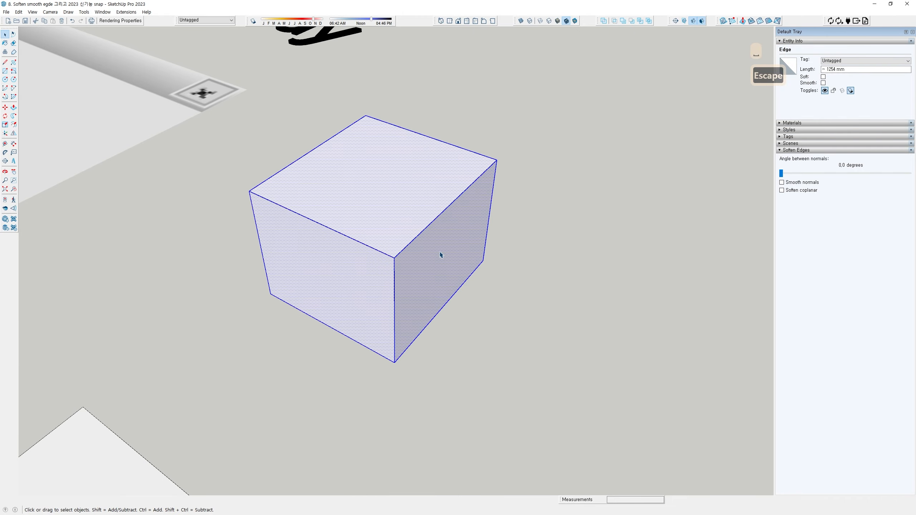
middle_drag(465, 274, 462, 256)
middle_drag(317, 260, 308, 331)
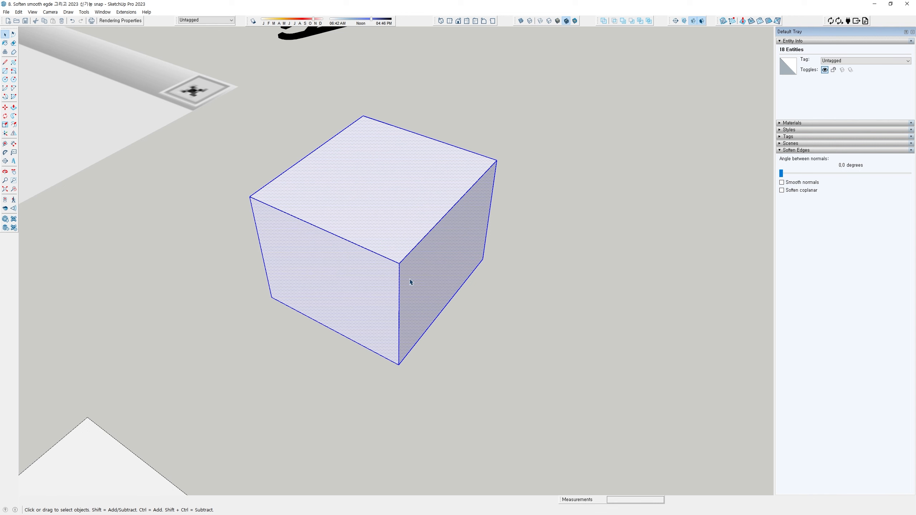
middle_drag(410, 282, 384, 286)
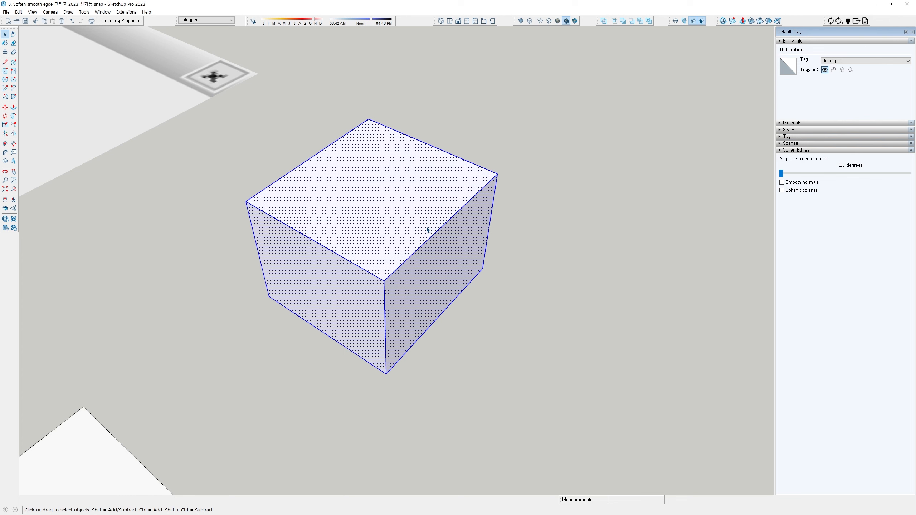
scroll(428, 230, up, 3)
middle_drag(437, 259, 442, 219)
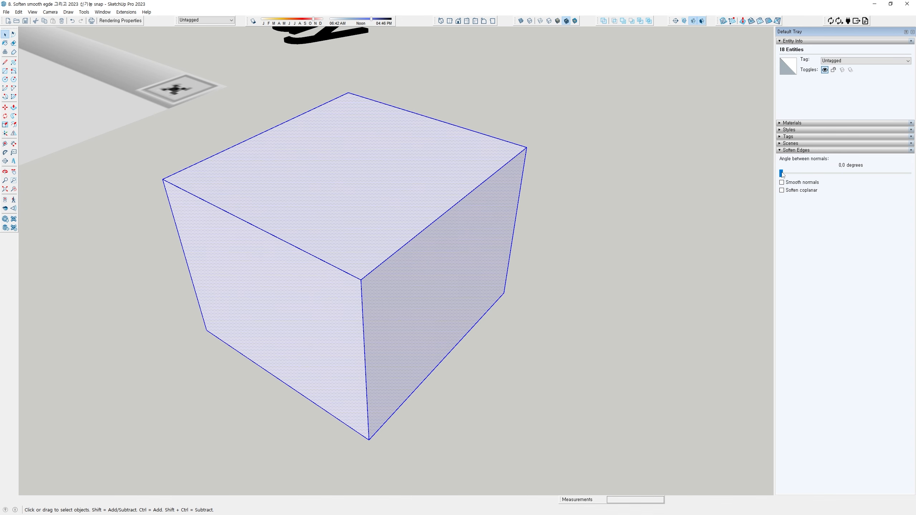
drag(782, 172, 808, 172)
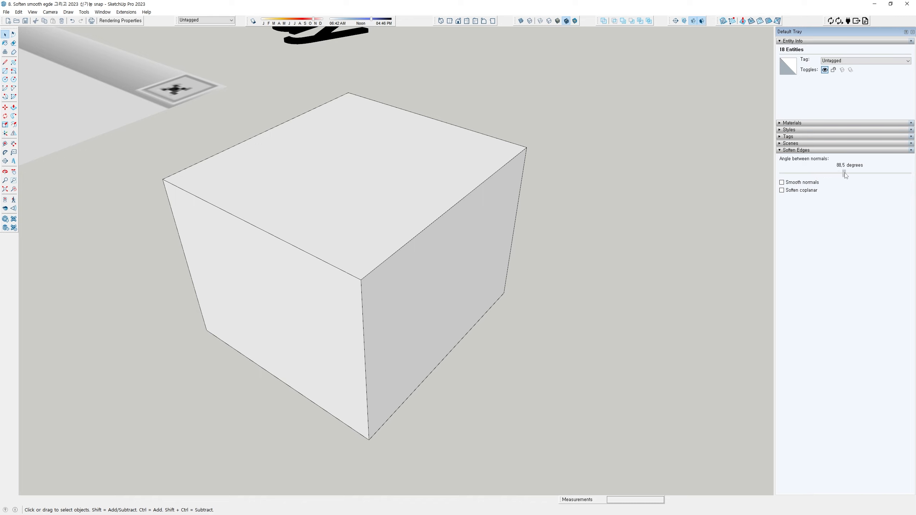
drag(844, 173, 845, 172)
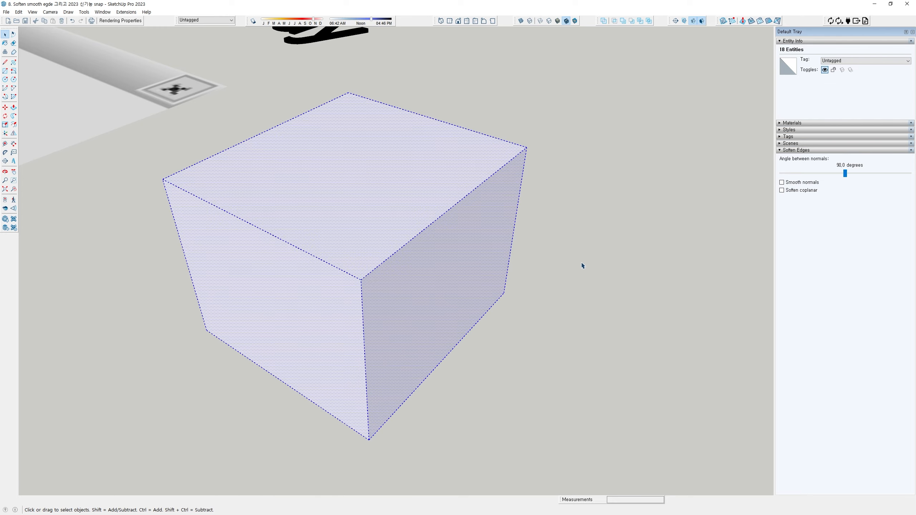
Step: Inspect the softened cube by selecting its surface and one of its top edges, then clear the selection
scroll(584, 267, down, 4)
middle_drag(541, 291, 533, 222)
scroll(534, 221, up, 4)
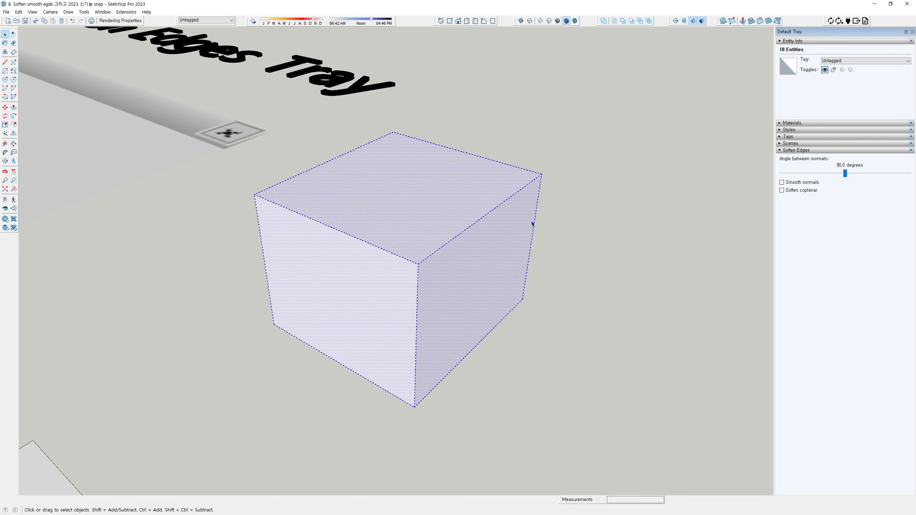
mouse_move(488, 215)
mouse_down()
mouse_move(481, 205)
mouse_move(477, 218)
mouse_up()
drag(598, 136, 590, 158)
drag(595, 146, 621, 161)
drag(609, 161, 602, 181)
drag(599, 177, 692, 167)
drag(667, 185, 696, 185)
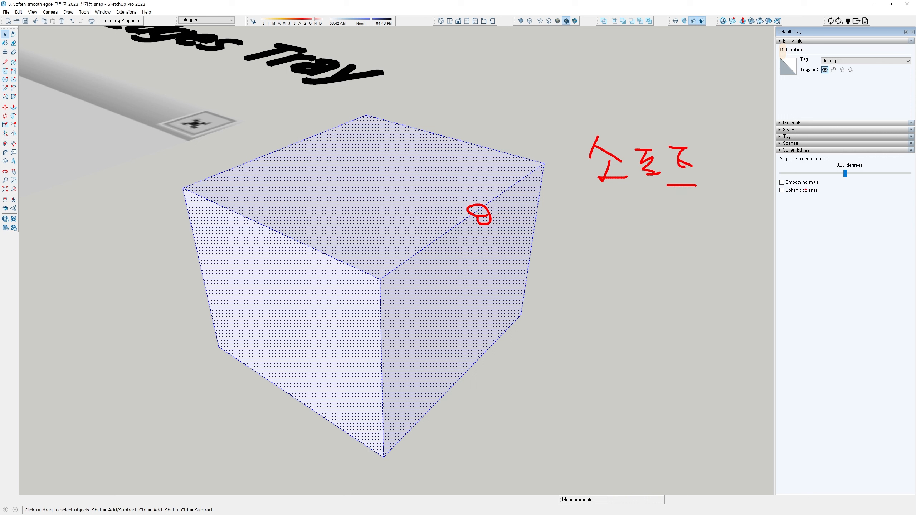
mouse_move(806, 191)
mouse_down()
mouse_move(765, 192)
mouse_move(798, 174)
mouse_move(807, 197)
mouse_up()
mouse_move(859, 168)
mouse_down()
mouse_move(835, 163)
mouse_move(857, 159)
mouse_move(888, 174)
mouse_up()
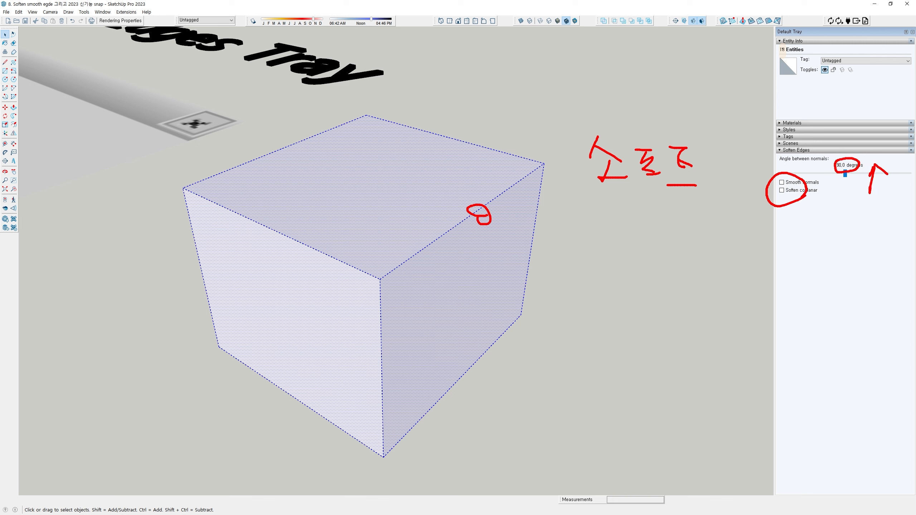
mouse_move(511, 187)
mouse_down()
mouse_move(505, 195)
mouse_move(514, 186)
mouse_move(512, 193)
mouse_up()
drag(505, 144, 502, 154)
drag(318, 140, 317, 145)
mouse_move(451, 136)
mouse_down()
mouse_move(583, 119)
mouse_move(598, 139)
mouse_up()
drag(575, 126, 600, 139)
key(Escape)
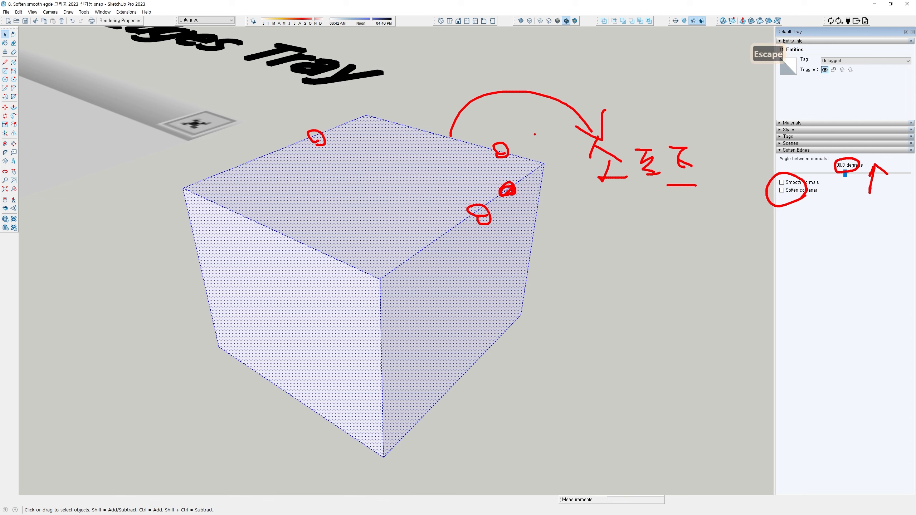
click(516, 160)
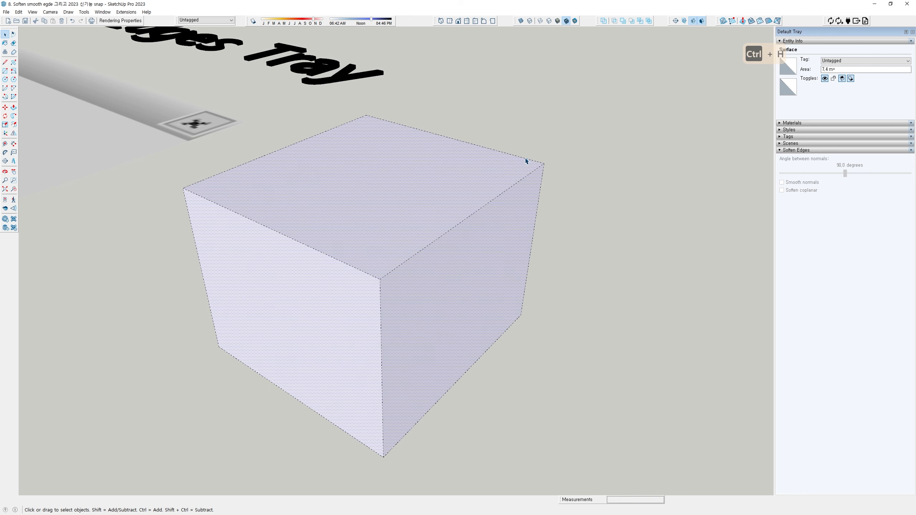
key(ctrl+h)
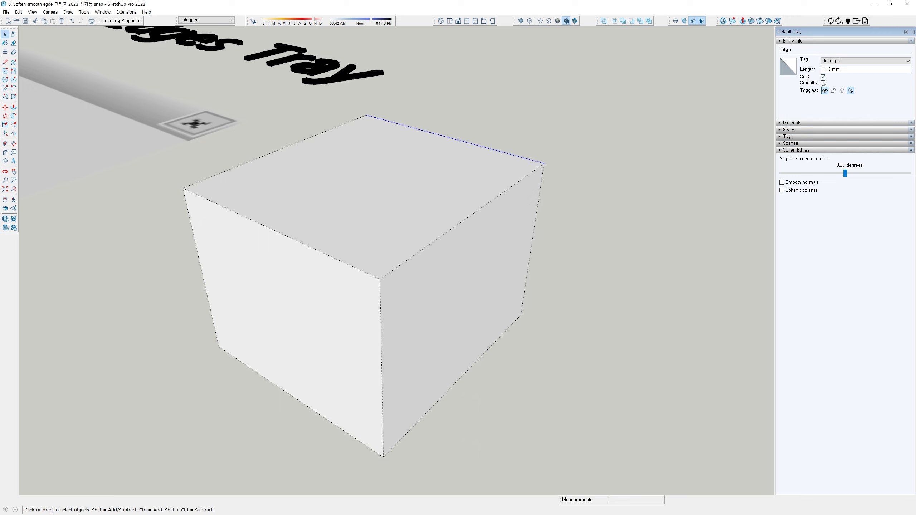
click(687, 177)
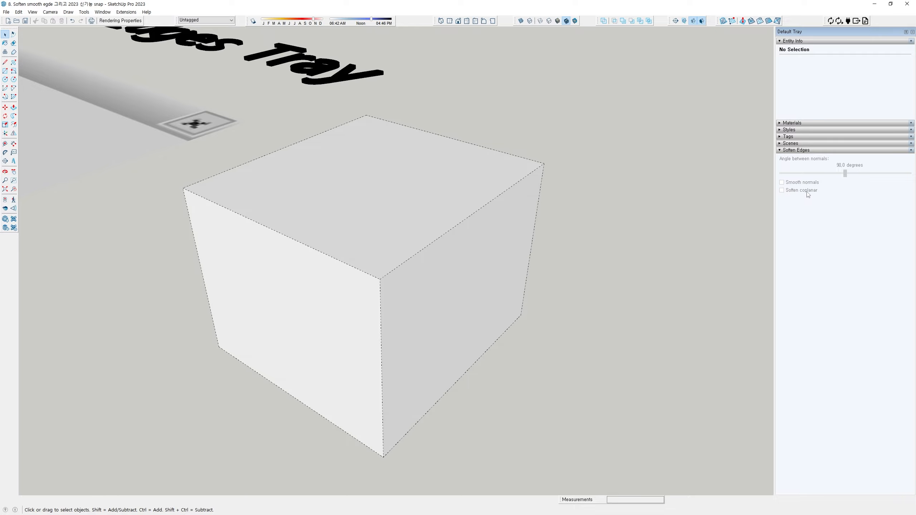
Step: Select everything in the two-face strip and set the angle between normals to 41.2 degrees
scroll(599, 290, down, 4)
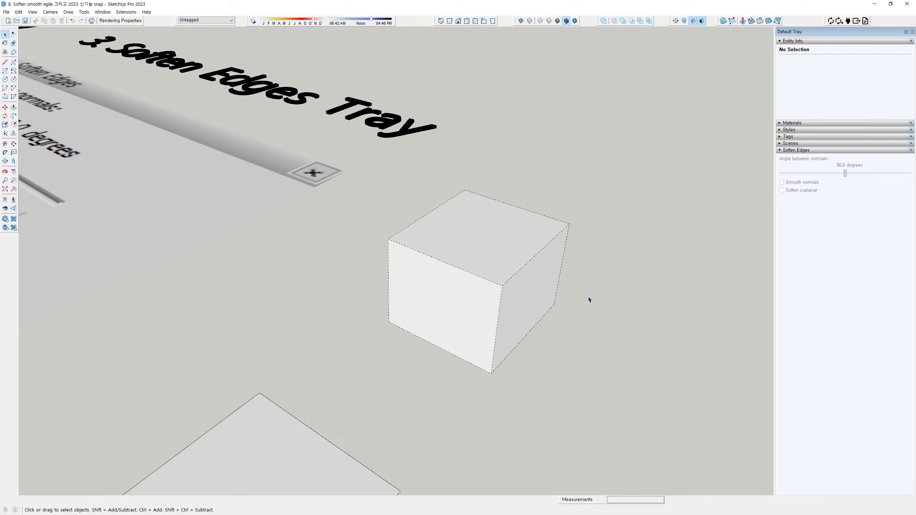
middle_drag(588, 310, 553, 130)
middle_drag(516, 249, 501, 216)
key(ctrl+a)
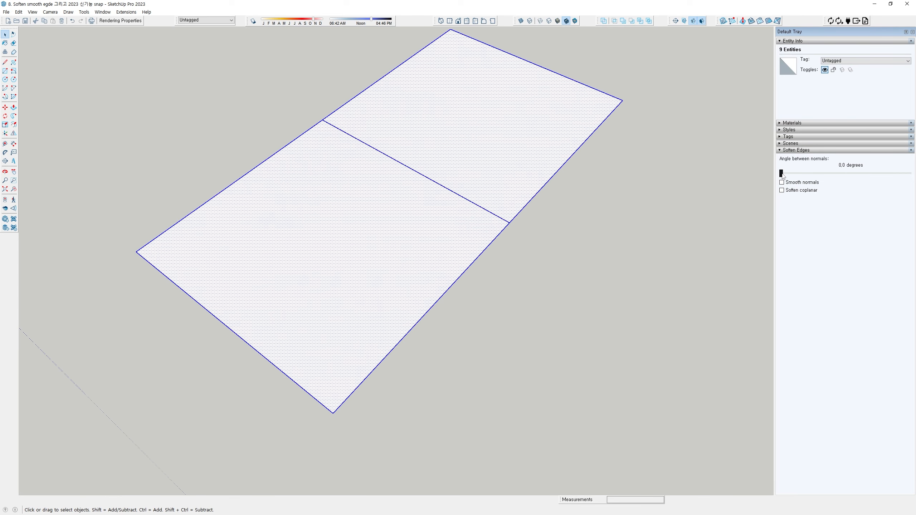
drag(782, 174, 812, 175)
Step: Select the strip's middle edge to check its Soft and Smooth settings
scroll(447, 190, up, 5)
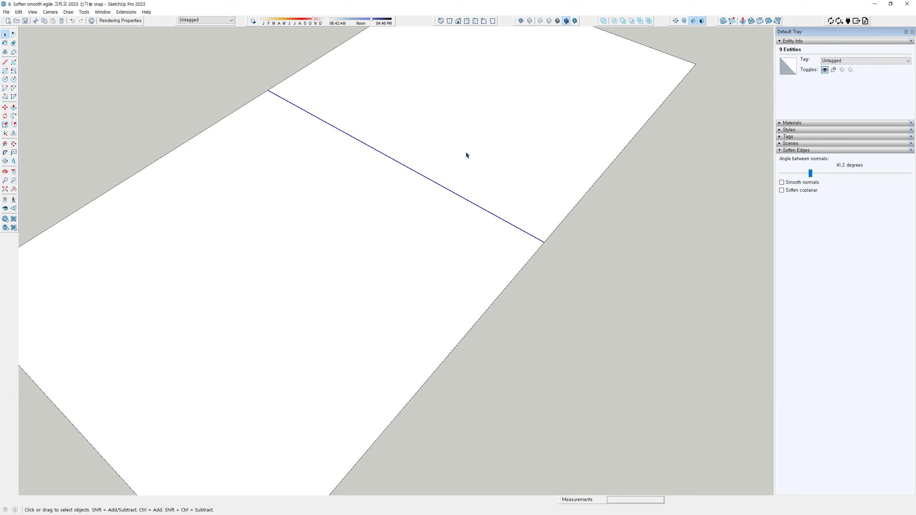
click(373, 149)
click(356, 102)
click(349, 148)
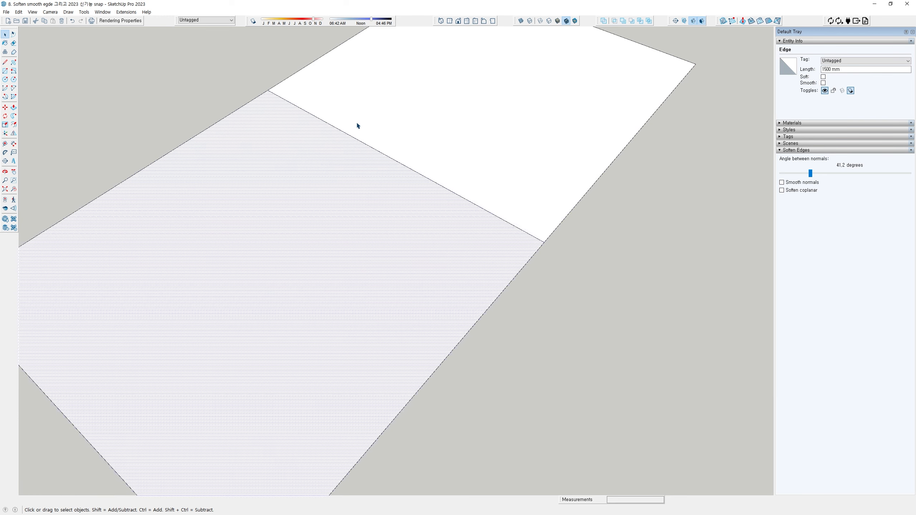
click(356, 122)
click(342, 133)
scroll(342, 136, down, 5)
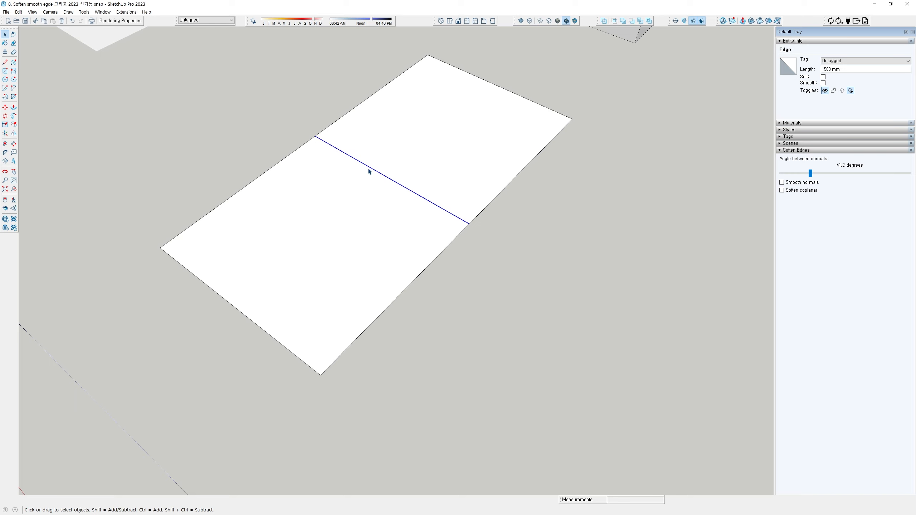
Step: With the middle edge selected, set the angle between normals to 180 degrees
drag(811, 174, 909, 173)
scroll(364, 166, up, 3)
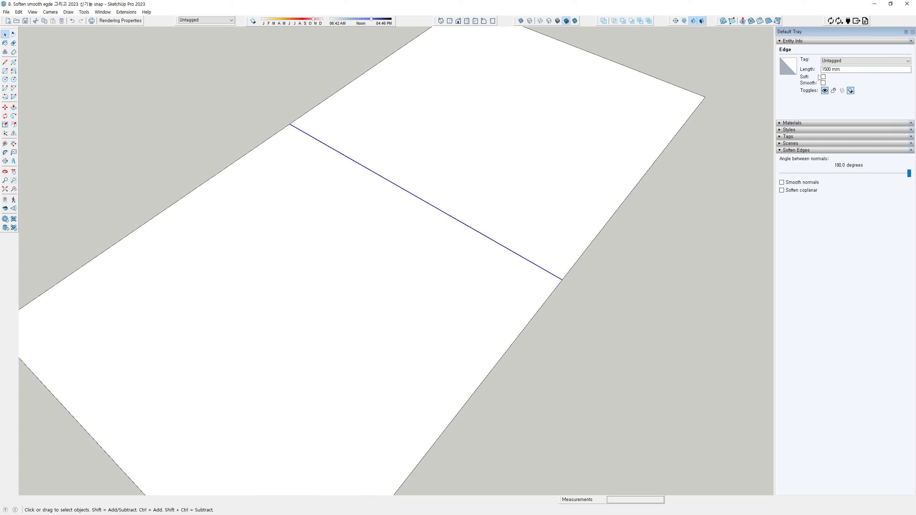
scroll(488, 170, down, 5)
middle_drag(488, 170, 432, 189)
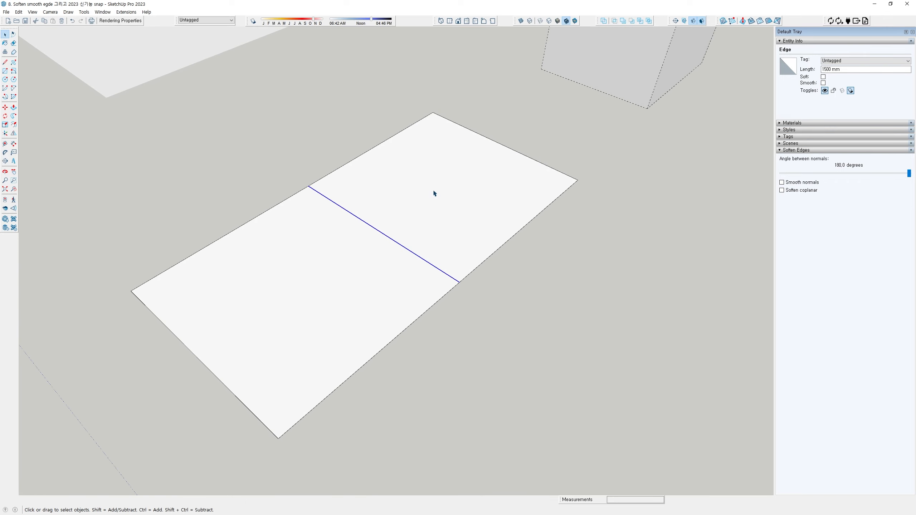
Step: Select the strip's two faces together, then each face on its own
click(433, 189)
shift+click(360, 280)
middle_drag(360, 281, 399, 205)
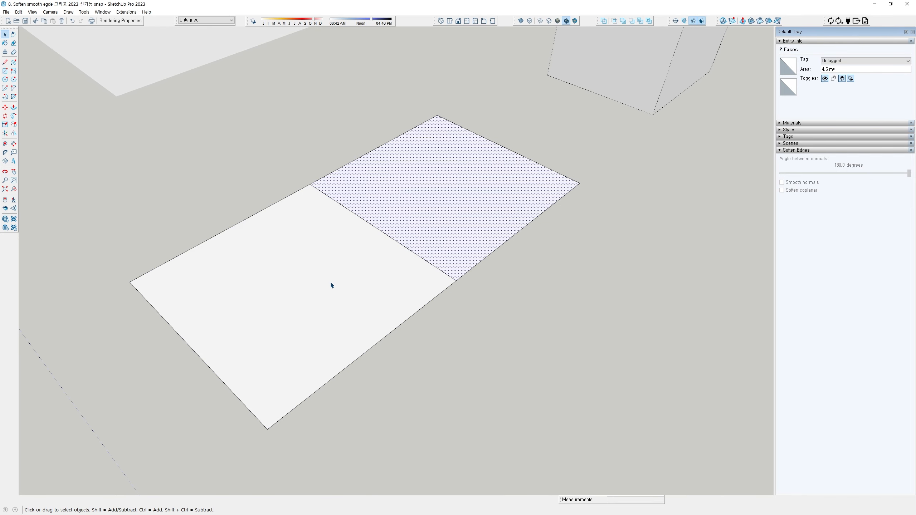
click(292, 310)
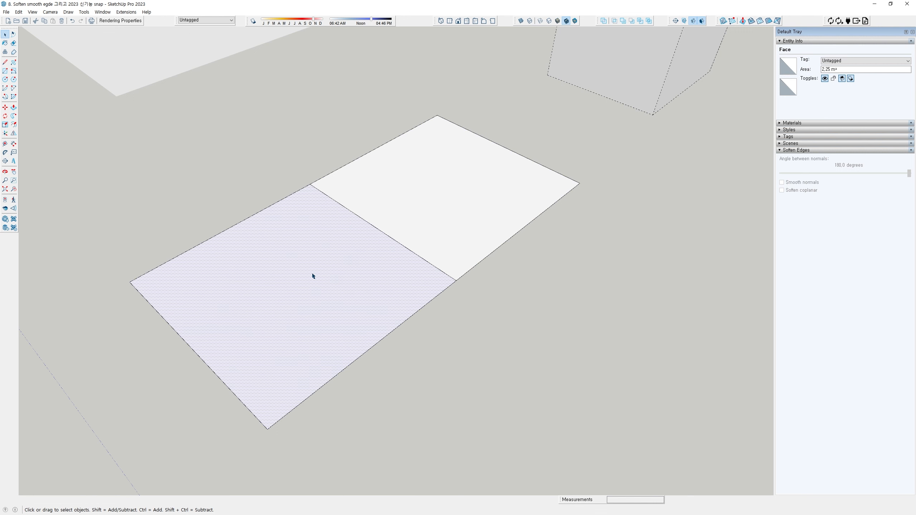
Step: Select the whole strip and turn on Soften coplanar, then clear the selection
shift+click(412, 221)
triple_click(412, 224)
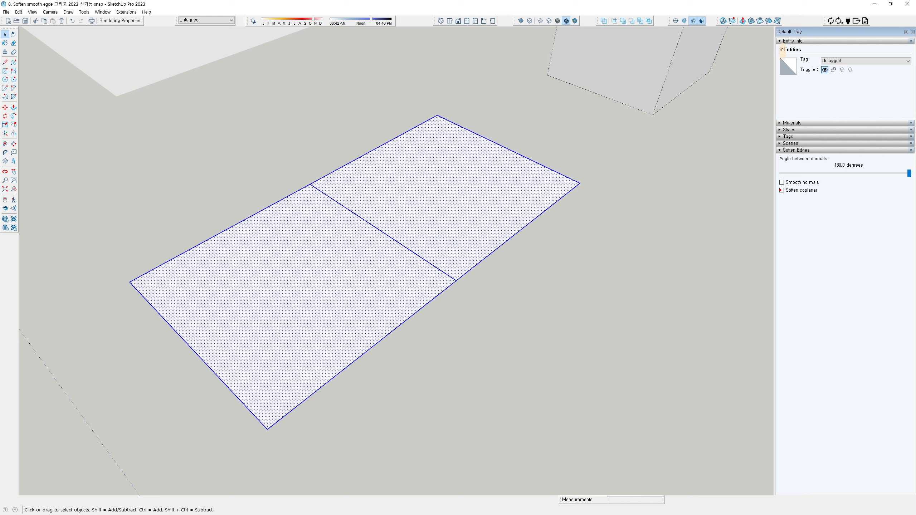
drag(771, 184, 830, 200)
drag(781, 185, 831, 196)
mouse_move(540, 261)
mouse_down()
mouse_move(564, 260)
mouse_move(558, 290)
mouse_up()
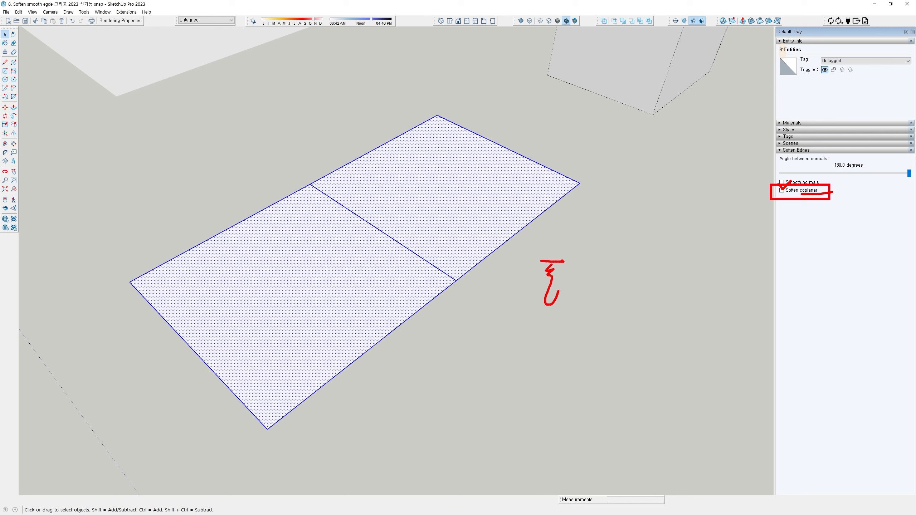
drag(300, 186, 443, 272)
key(Escape)
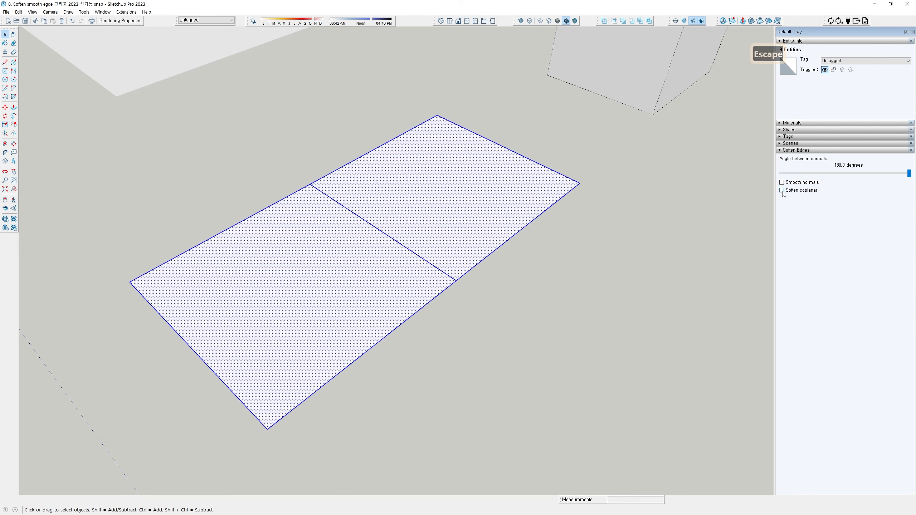
click(782, 191)
click(554, 265)
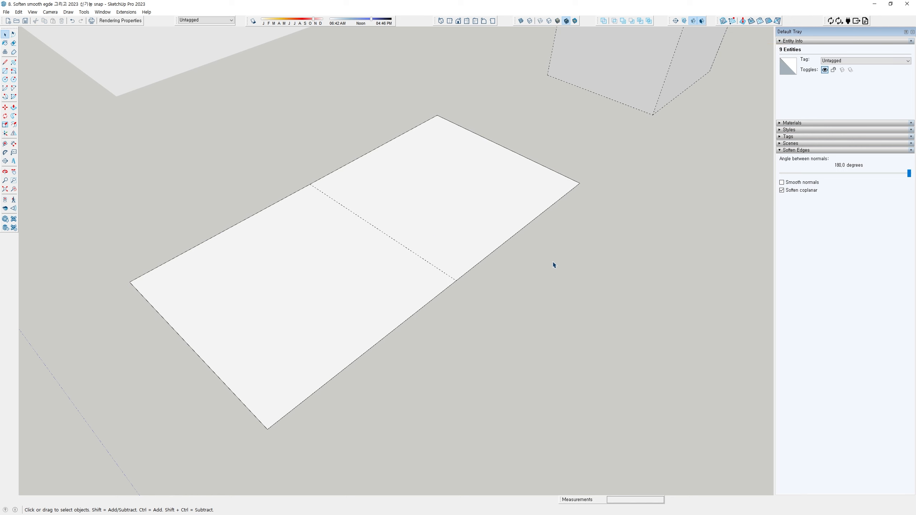
Step: Select the strip's softened middle edge and set the angle between normals to 9.1 degrees
click(383, 233)
scroll(394, 286, up, 3)
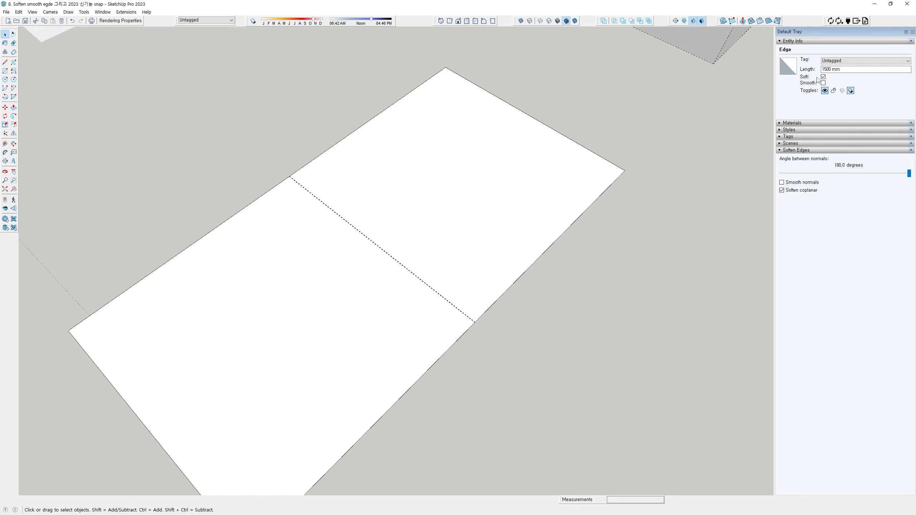
drag(909, 174, 789, 174)
middle_drag(661, 202, 585, 274)
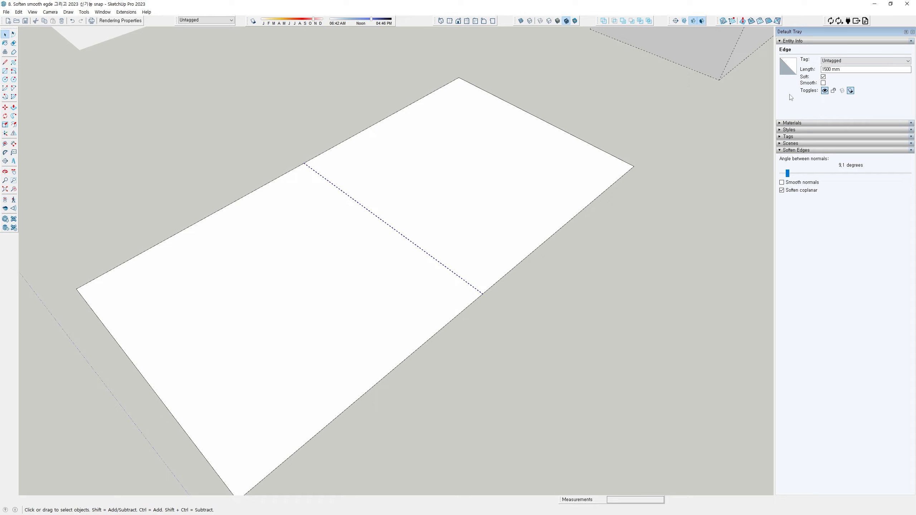
click(691, 239)
Step: Select the whole cube and then its top face to review their soften settings
scroll(691, 240, down, 3)
shift+middle_drag(717, 144, 568, 205)
scroll(573, 168, up, 3)
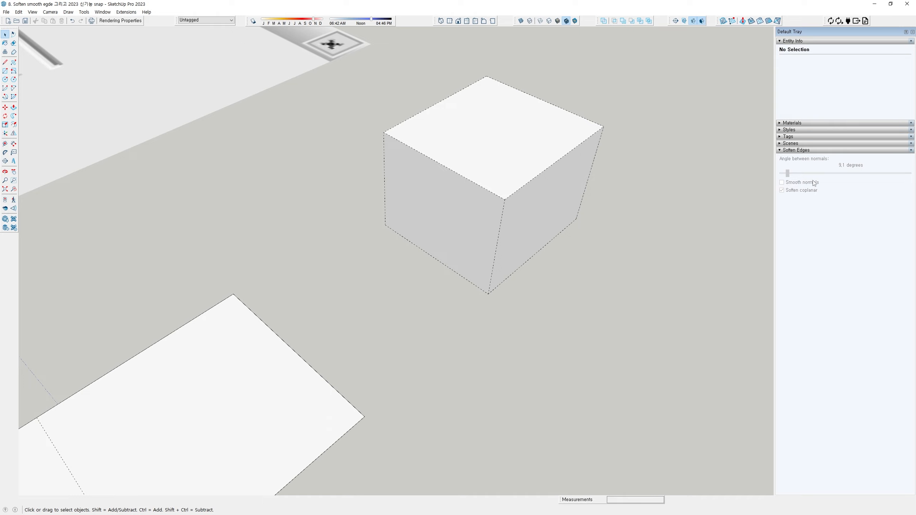
middle_drag(606, 311, 536, 228)
triple_click(533, 194)
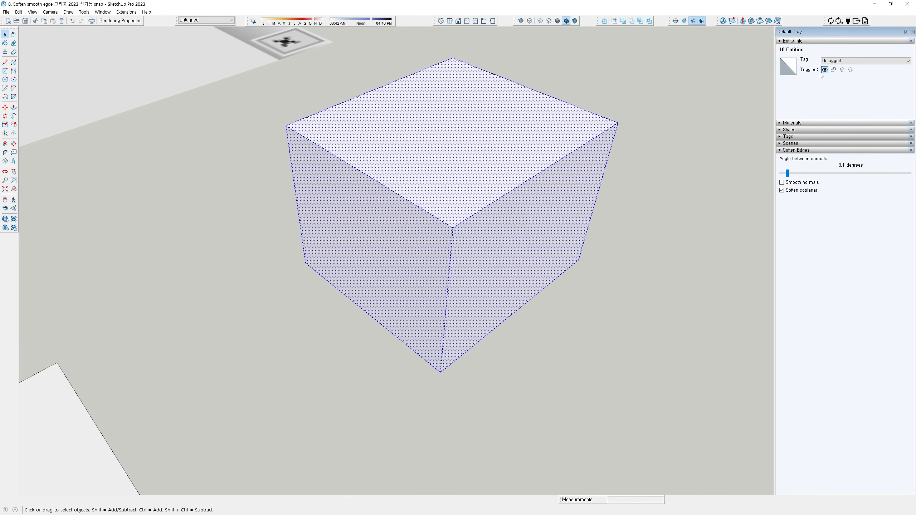
click(564, 151)
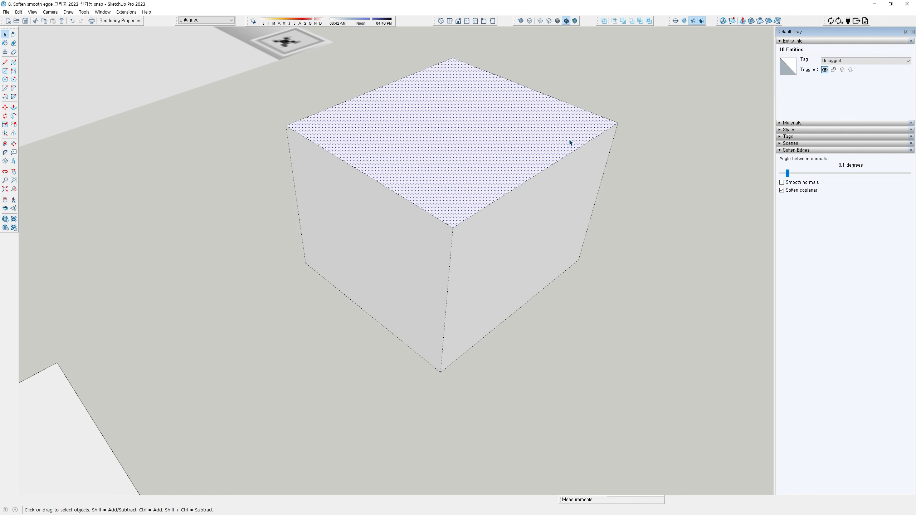
Step: Select two of the cube's top edges and turn on Smooth for them
click(594, 115)
shift+click(604, 131)
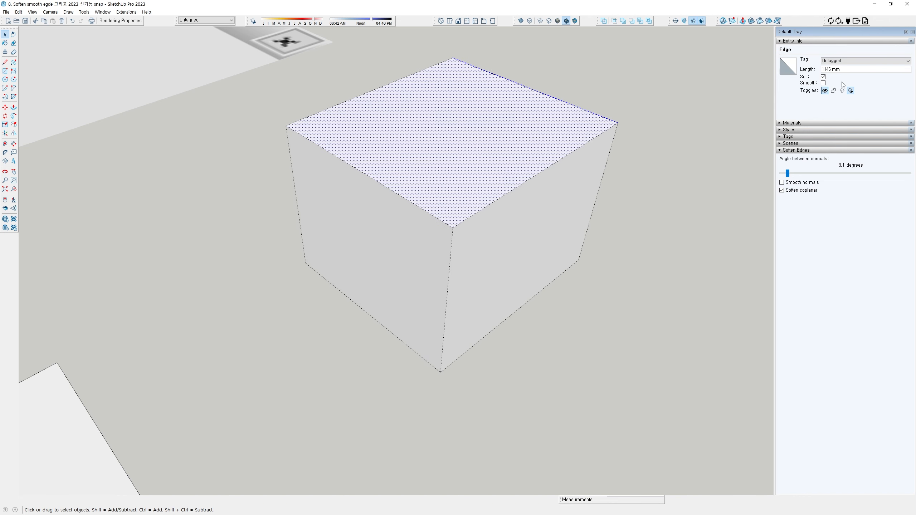
shift+click(600, 134)
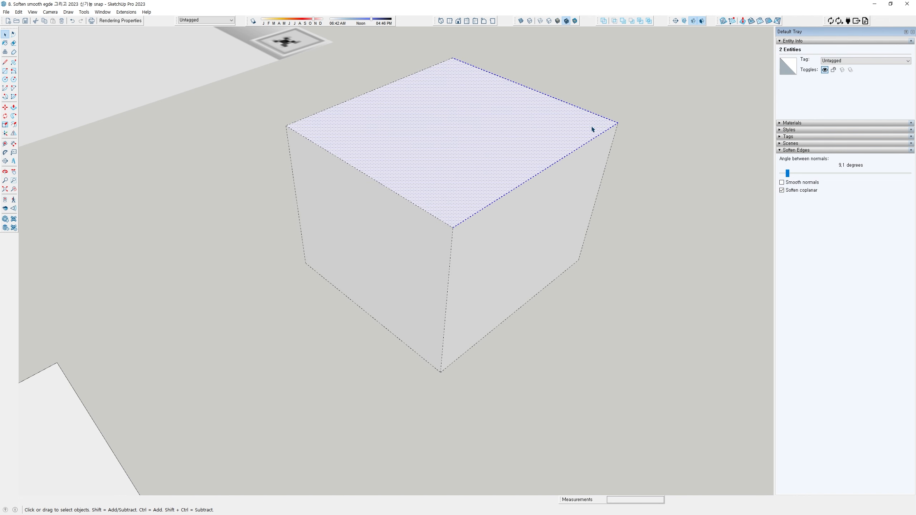
shift+click(593, 129)
click(823, 83)
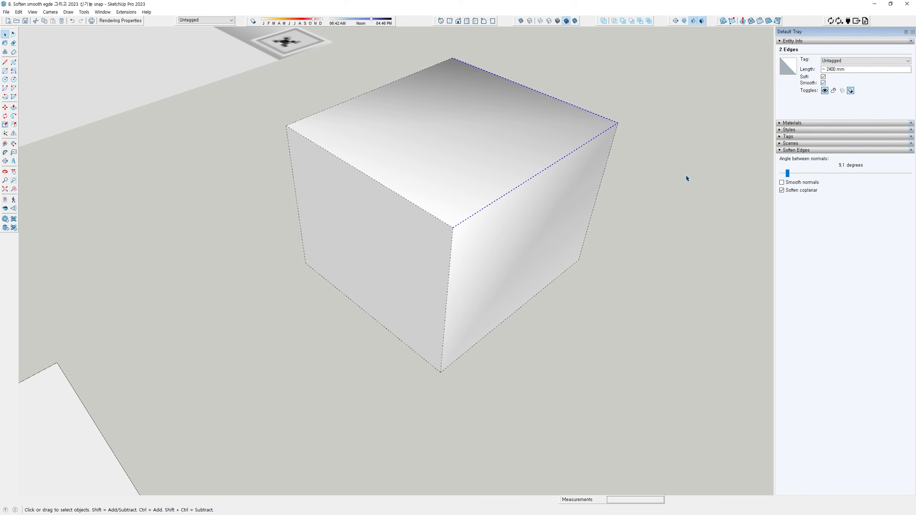
Step: Orbit around the cube and select its front vertical edge to inspect its soften settings, then clear the selection
scroll(532, 174, up, 1)
click(532, 173)
middle_drag(532, 174, 648, 158)
middle_drag(545, 199, 438, 206)
middle_drag(511, 127, 407, 176)
click(406, 176)
middle_drag(507, 209, 530, 261)
ctrl+click(493, 222)
middle_drag(458, 242, 448, 285)
click(456, 288)
click(433, 270)
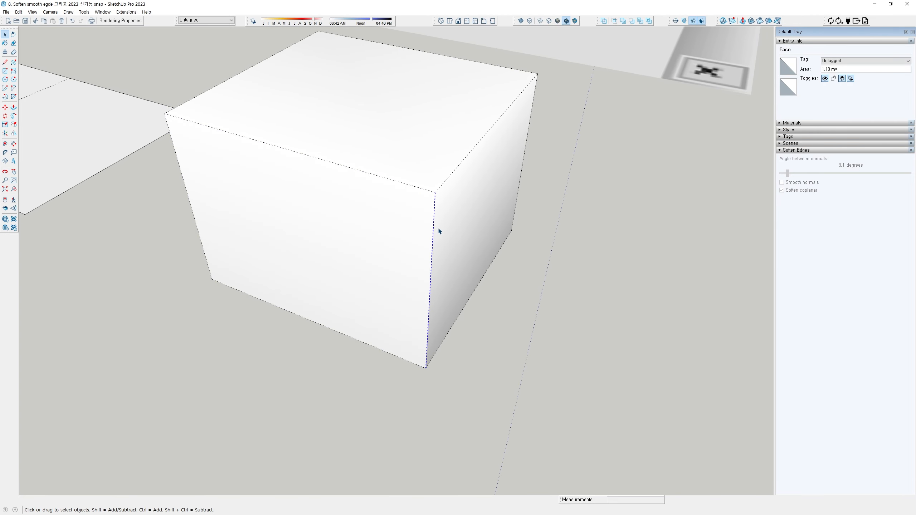
click(491, 371)
middle_drag(491, 371, 424, 298)
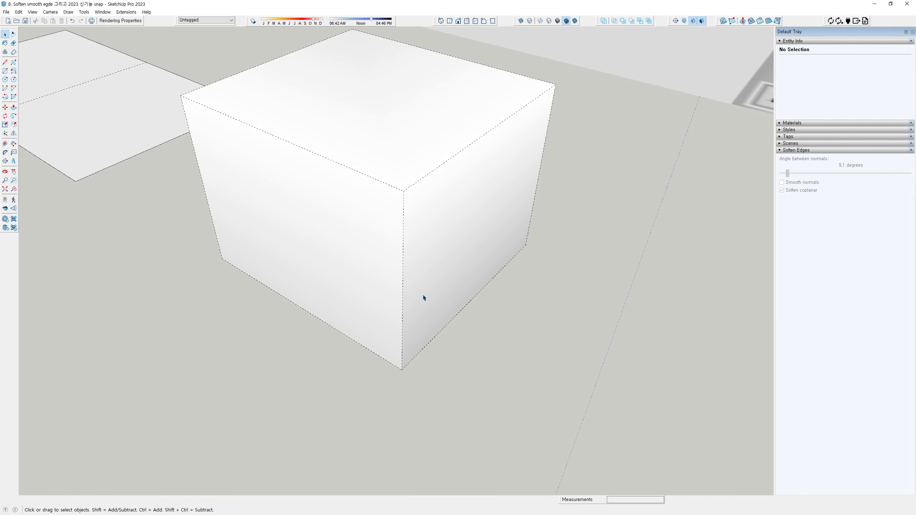
click(403, 284)
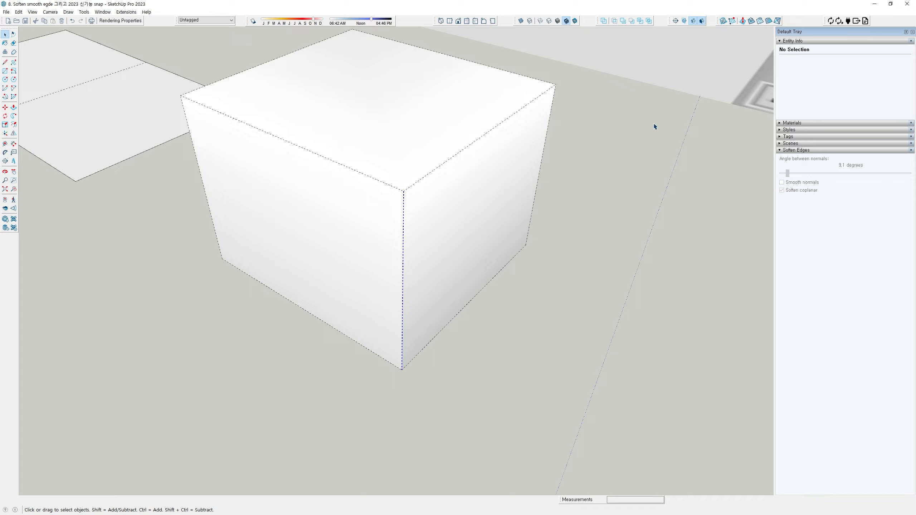
click(566, 286)
Step: Select the whole cube, turn on Smooth normals and set the angle between normals to 91.5 degrees
scroll(458, 301, down, 2)
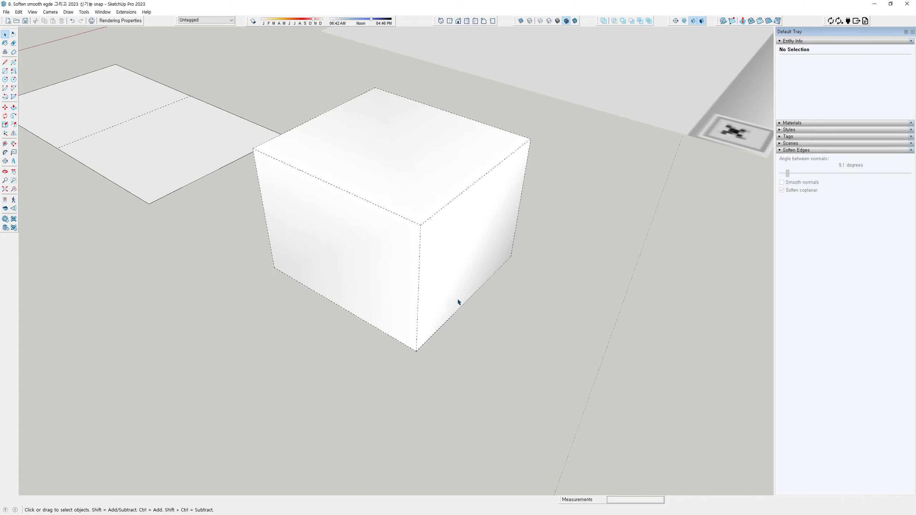
middle_drag(458, 300, 476, 185)
triple_click(476, 184)
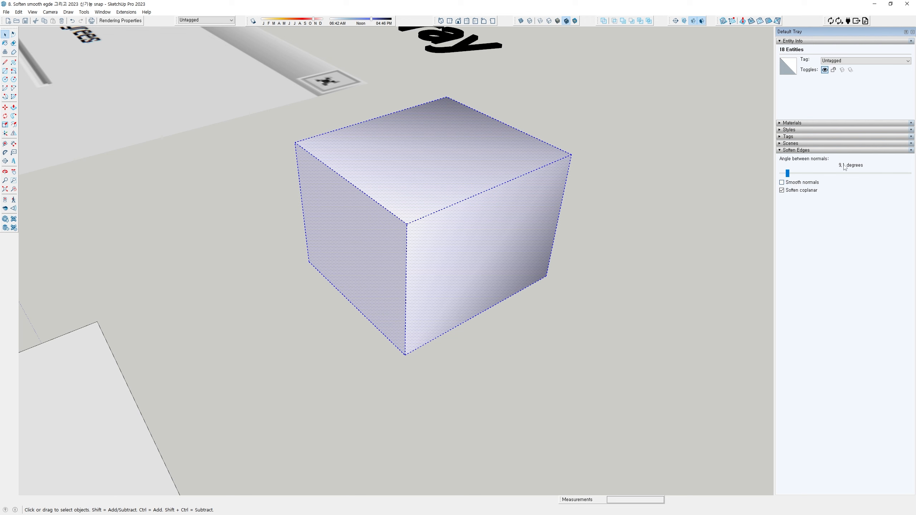
mouse_move(853, 168)
mouse_down()
mouse_move(861, 167)
mouse_move(843, 178)
mouse_up()
drag(469, 184, 459, 191)
mouse_move(774, 188)
mouse_down()
mouse_move(814, 187)
mouse_move(798, 170)
mouse_up()
click(801, 168)
key(Escape)
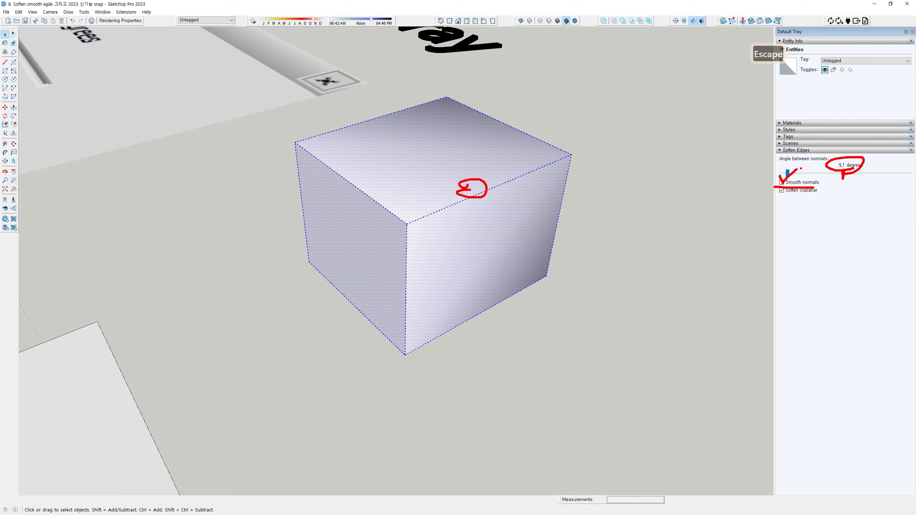
click(781, 182)
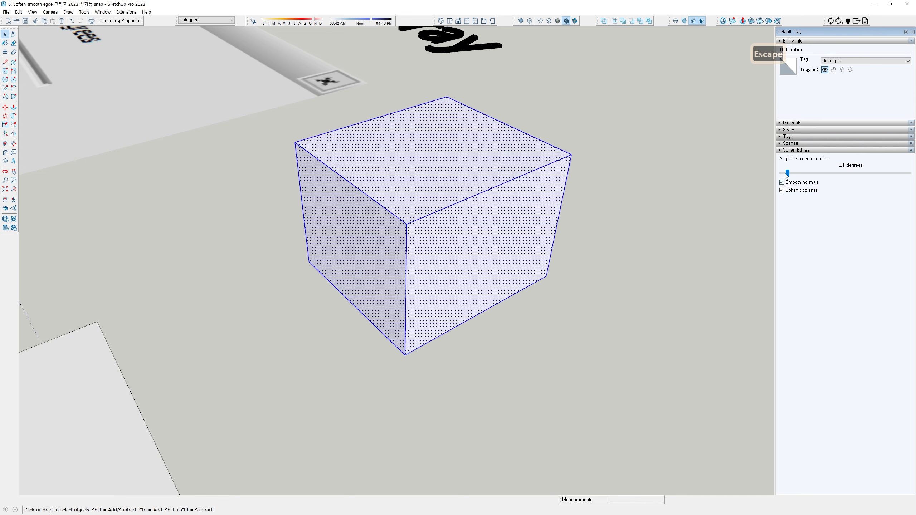
drag(787, 174, 848, 177)
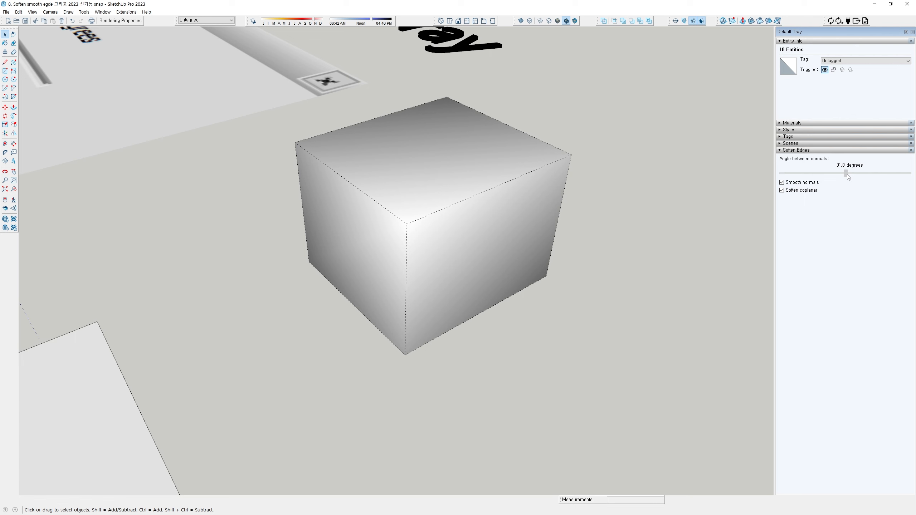
Step: Select the cube's top edges and orbit to inspect their smoothing
click(491, 191)
ctrl+click(561, 151)
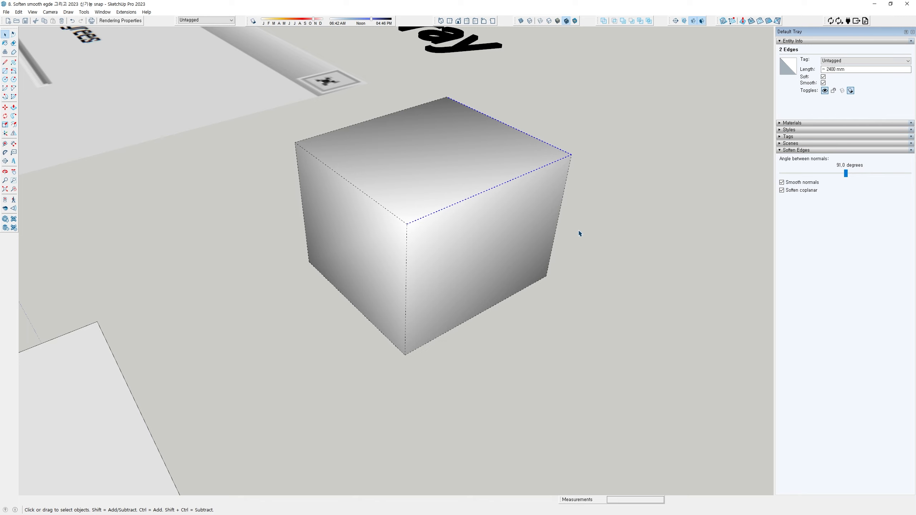
middle_drag(580, 234, 494, 184)
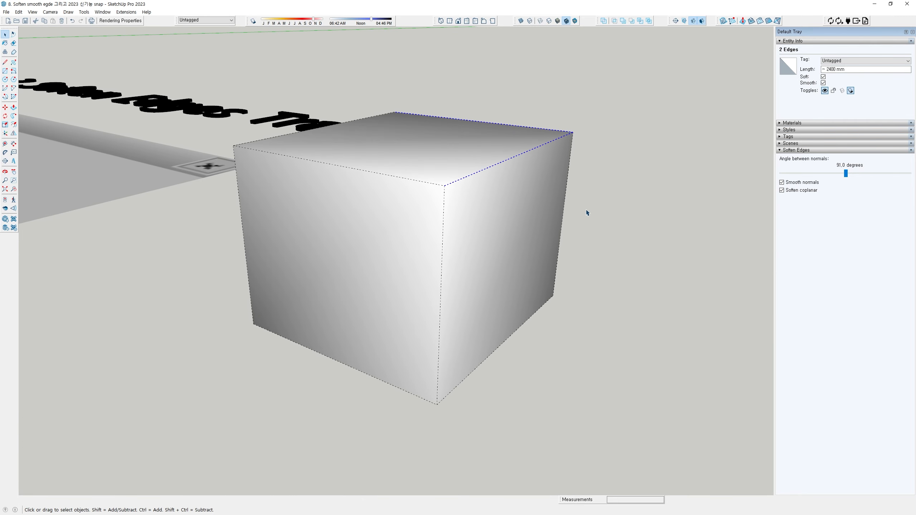
middle_drag(613, 239, 605, 265)
Step: Undo the last two actions and set the whole cube's angle between normals to 0.0 degrees
key(ctrl+z)
key(ctrl+z)
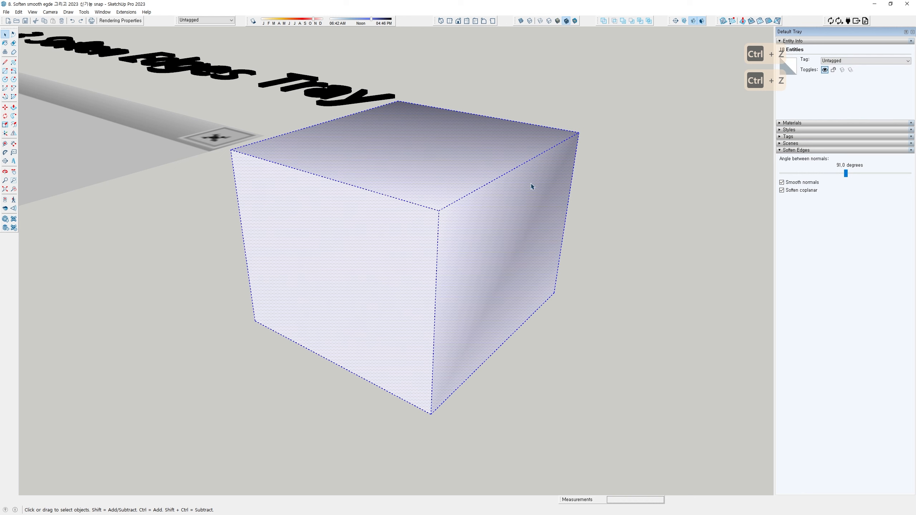
click(516, 211)
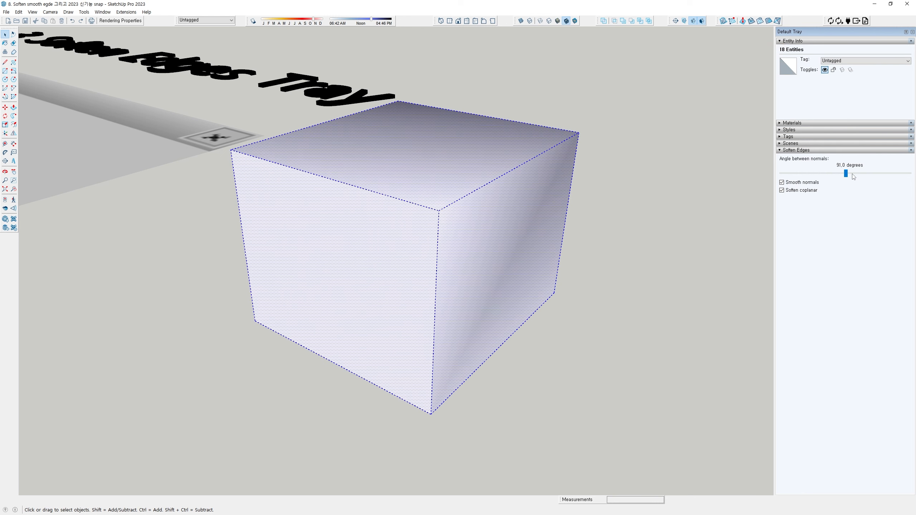
drag(845, 174, 808, 174)
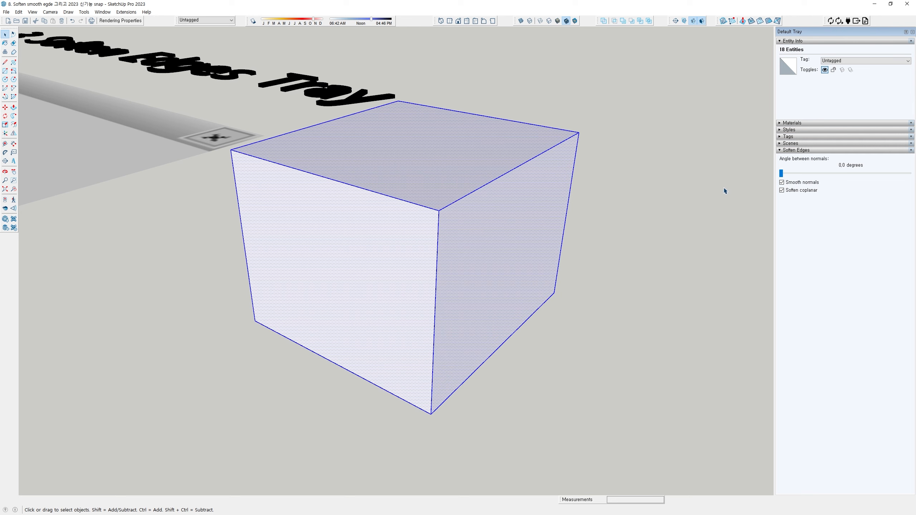
Step: Move the cube's lower right edge about 200 mm outward to slant its side face
click(653, 231)
middle_drag(654, 234, 446, 248)
click(443, 241)
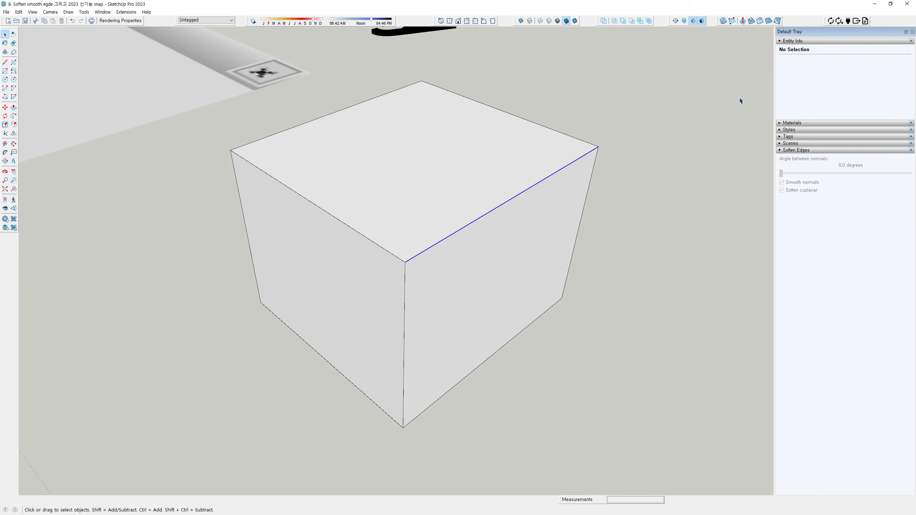
scroll(658, 219, down, 5)
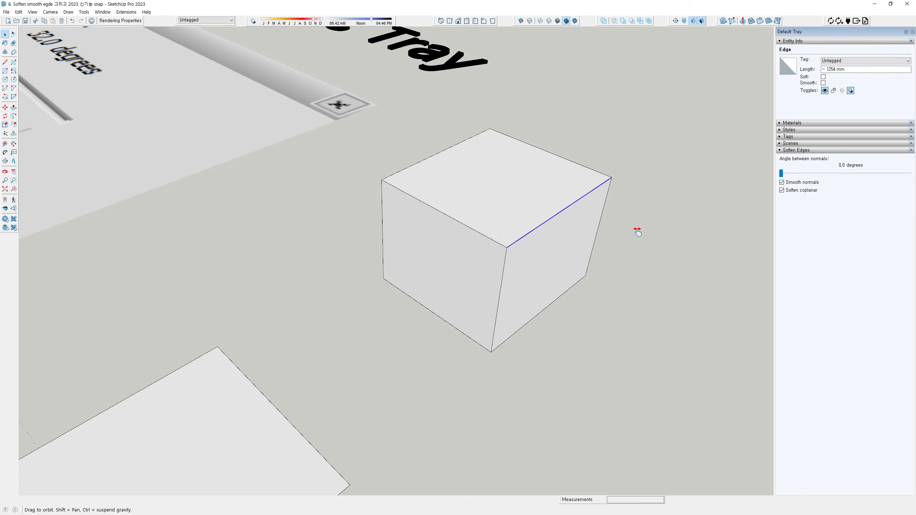
middle_drag(636, 227, 530, 202)
triple_click(530, 203)
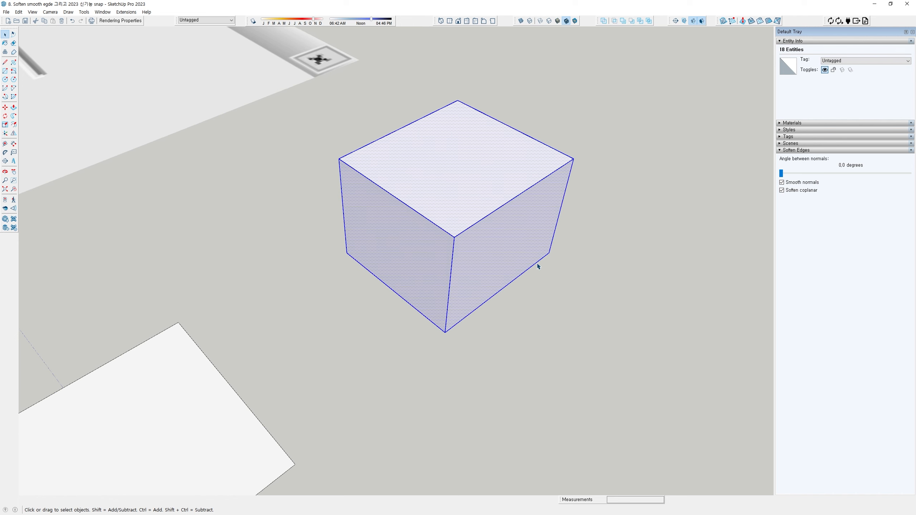
click(538, 263)
middle_drag(540, 276, 557, 278)
key(m)
click(546, 273)
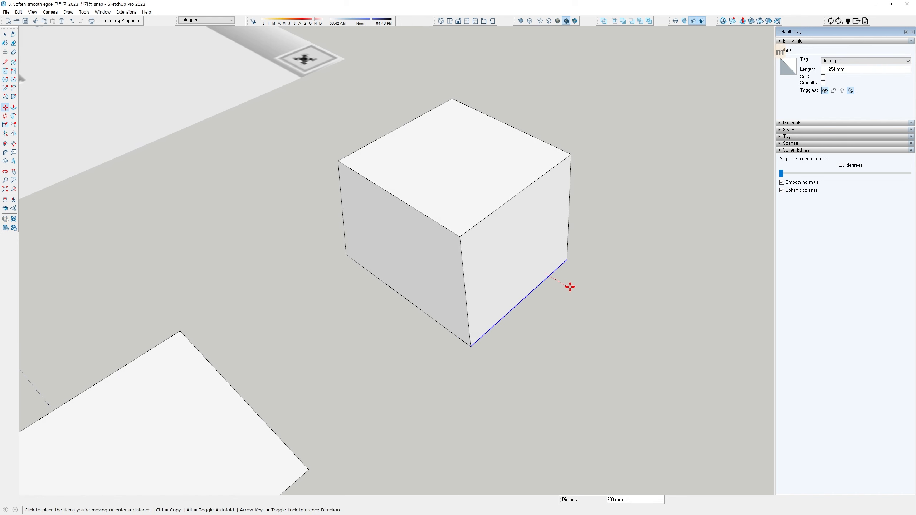
key(space)
scroll(613, 321, down, 2)
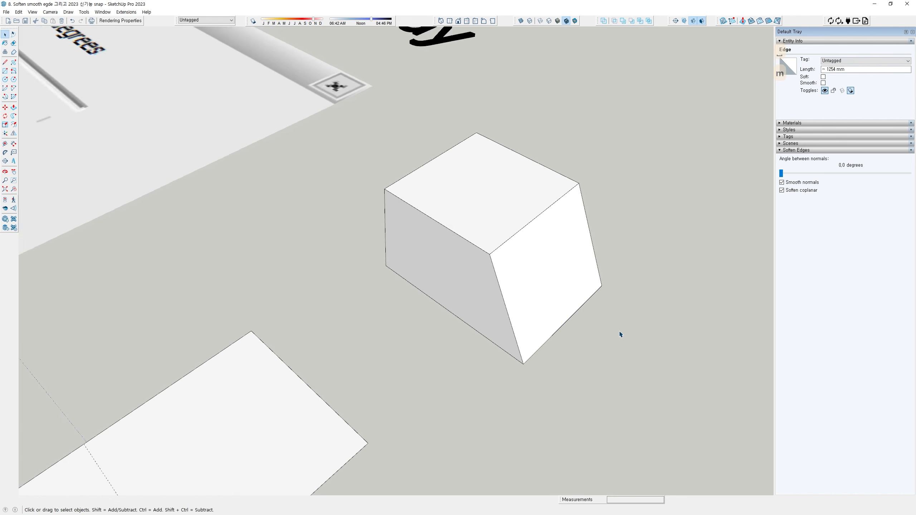
Step: Orbit around the slanted shape, selecting an edge, the slanted face and then the whole shape to inspect them
click(619, 333)
middle_drag(508, 329, 577, 202)
scroll(502, 178, up, 3)
scroll(495, 173, up, 3)
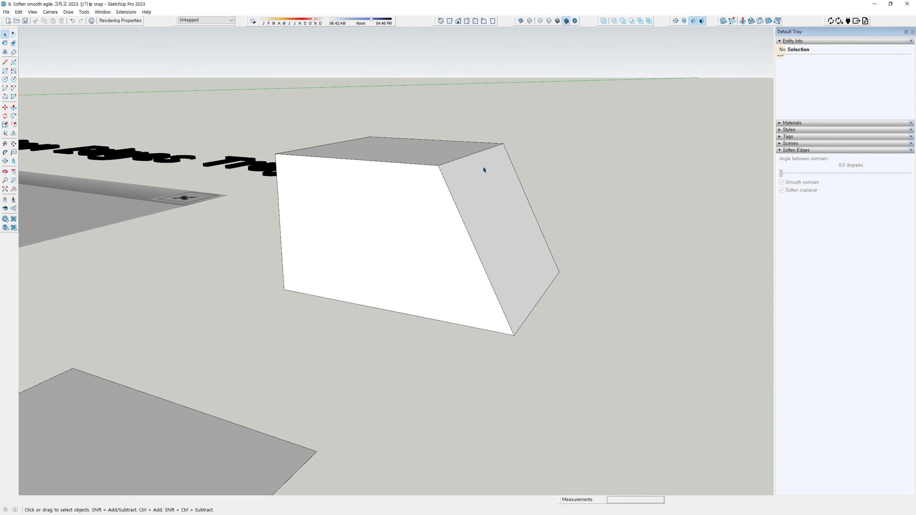
click(469, 156)
scroll(453, 167, up, 3)
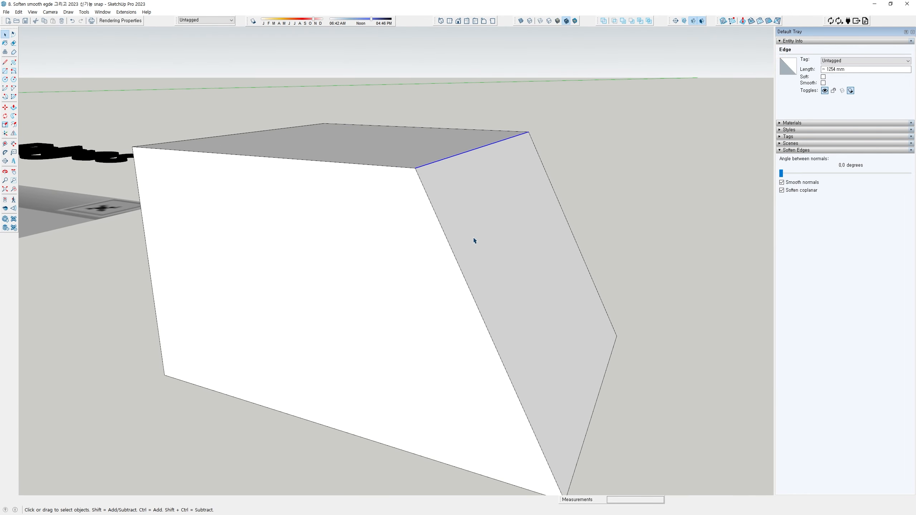
middle_drag(477, 250, 562, 321)
click(533, 375)
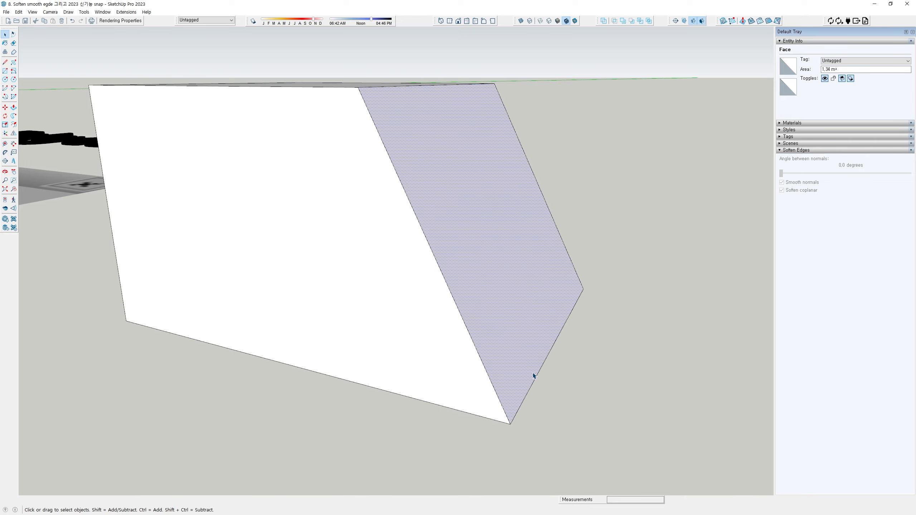
middle_drag(538, 380, 495, 274)
triple_click(493, 272)
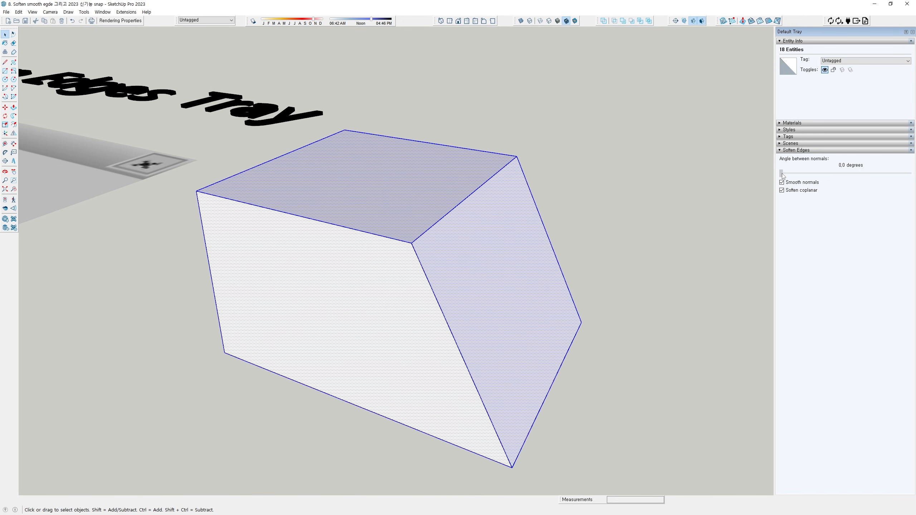
Step: Set the shape's angle between normals to 67.4 degrees and select its slanted top edge to check it
drag(781, 173, 830, 177)
middle_drag(606, 228, 596, 209)
shift+middle_drag(476, 231, 503, 174)
scroll(497, 165, up, 2)
click(504, 169)
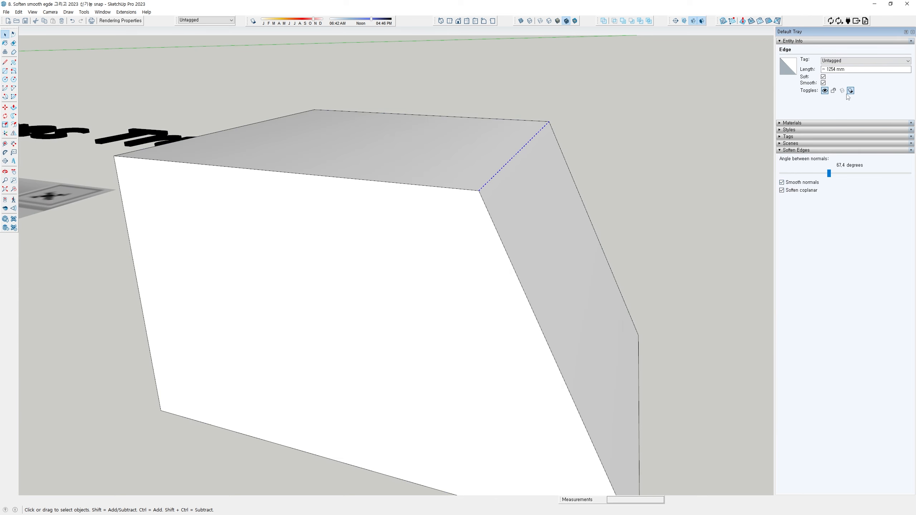
Step: Select the whole shape and raise the angle between normals to 91.5 degrees
middle_drag(484, 218, 535, 297)
triple_click(546, 231)
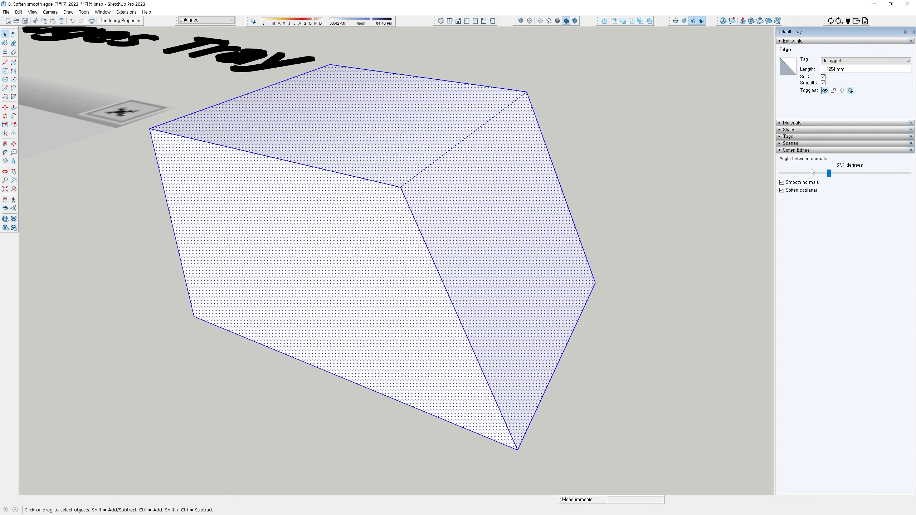
drag(829, 174, 848, 176)
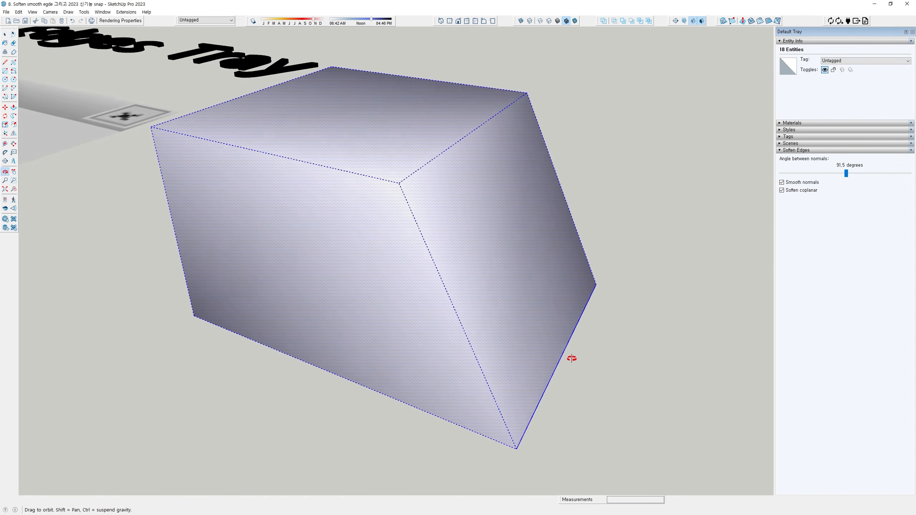
Step: Select the whole shape, turn off Smooth normals, then clear the selection
middle_drag(568, 360, 575, 277)
middle_drag(446, 266, 454, 174)
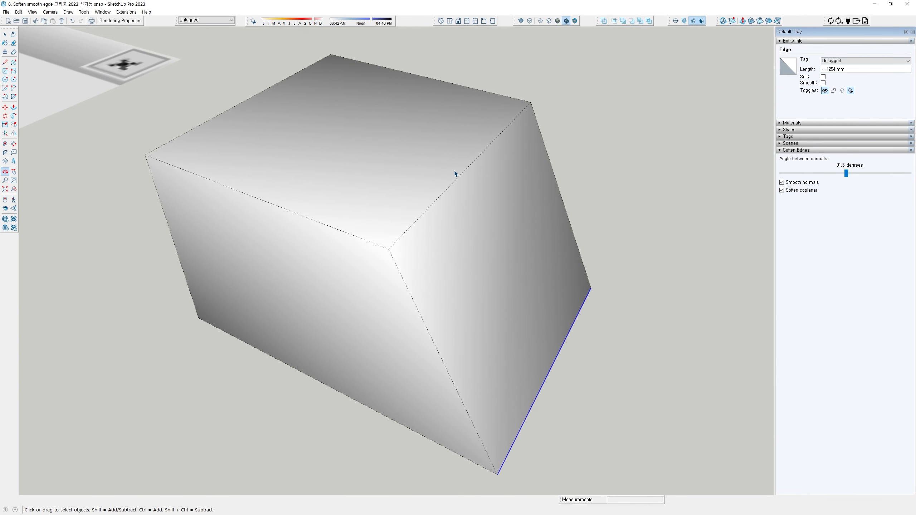
triple_click(492, 209)
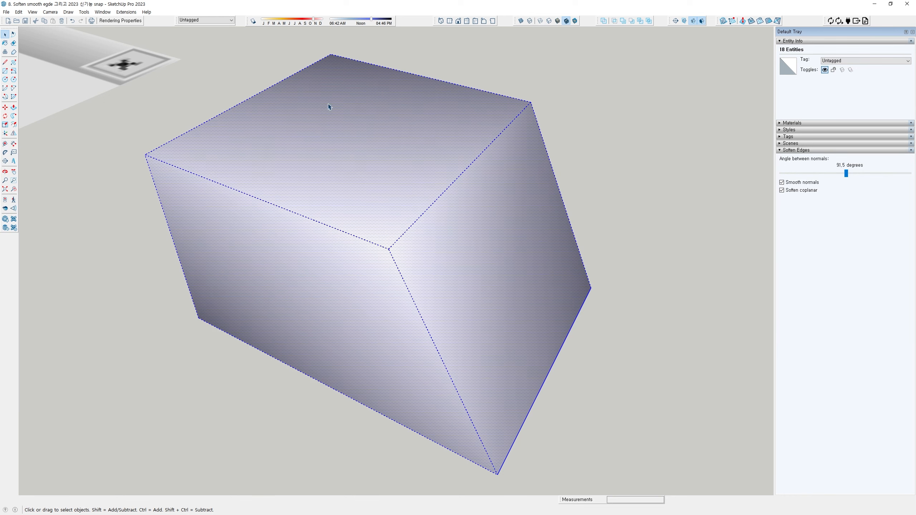
click(781, 183)
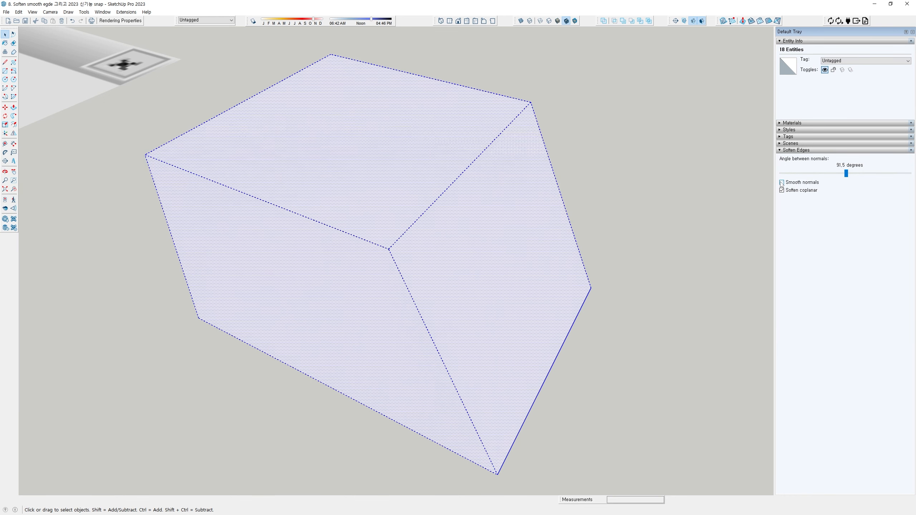
middle_drag(633, 261, 596, 225)
click(620, 250)
middle_drag(393, 200, 577, 132)
middle_drag(327, 241, 417, 244)
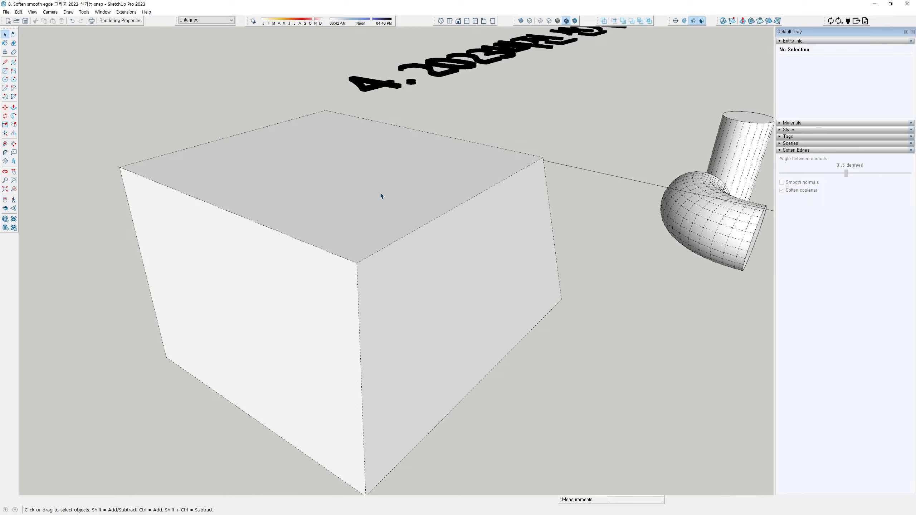
Step: Zoom out and orbit to survey the numbered sample sections of the model
middle_drag(307, 206, 706, 229)
scroll(446, 248, down, 10)
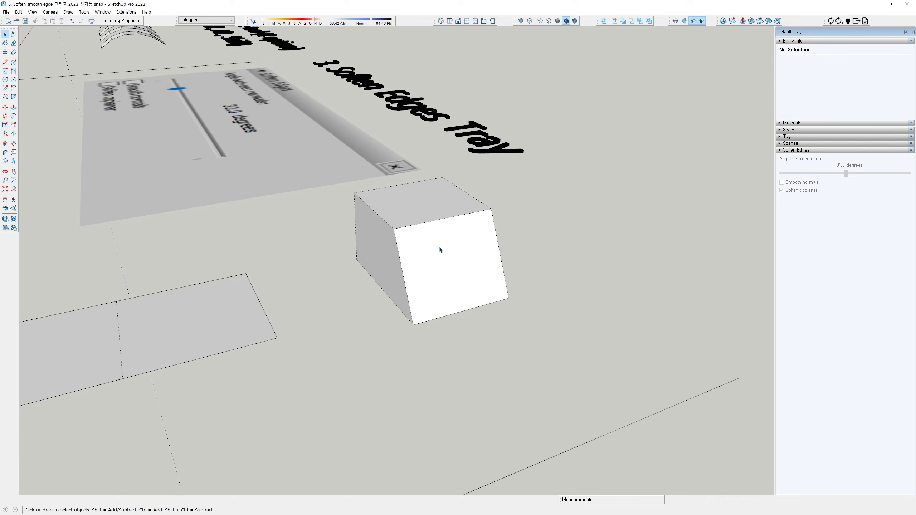
middle_drag(438, 245, 410, 249)
scroll(428, 257, down, 2)
scroll(315, 203, up, 2)
scroll(316, 206, down, 1)
shift+middle_drag(316, 206, 266, 202)
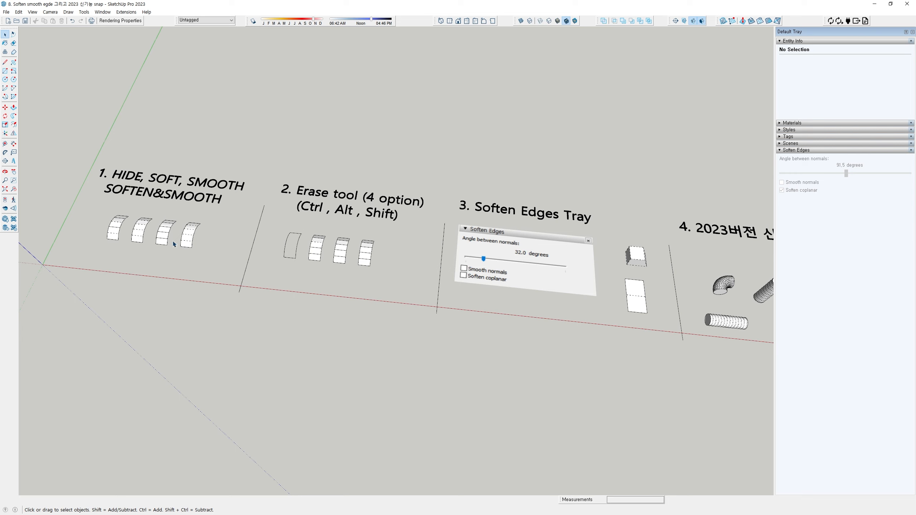
Step: Select an edge of the third sample strip to inspect its Soft and Smooth properties, then clear the selection
click(164, 236)
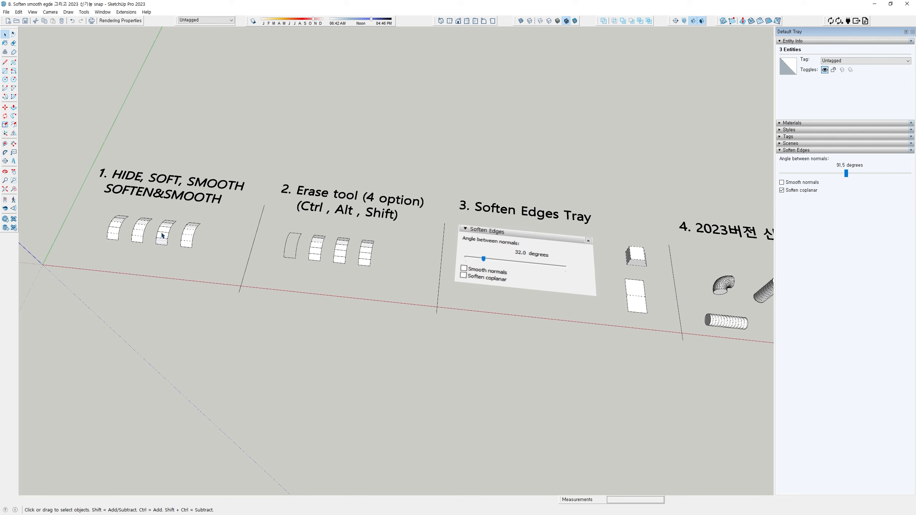
click(163, 233)
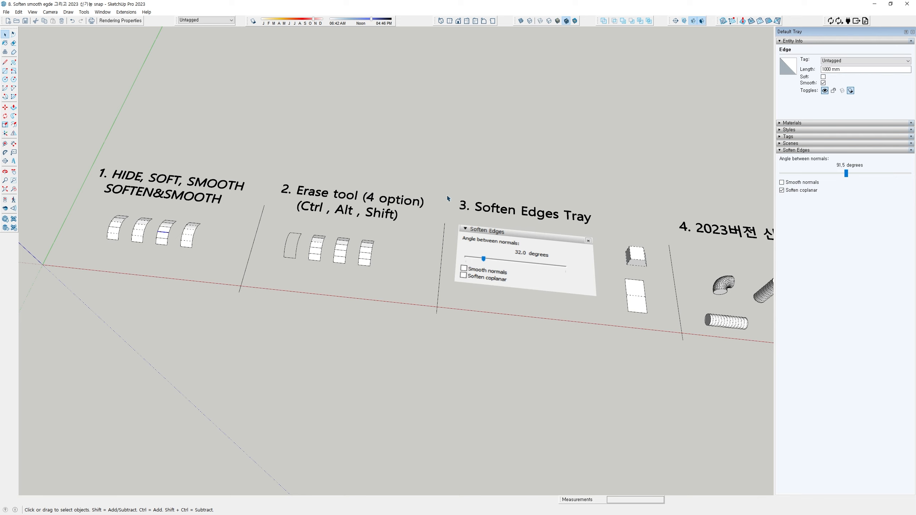
click(127, 82)
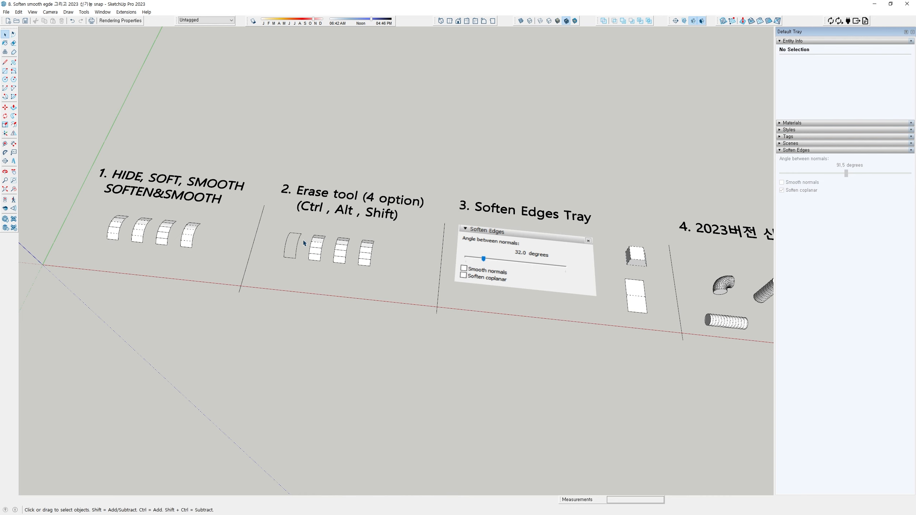
shift+middle_drag(478, 251, 424, 243)
key(Tab)
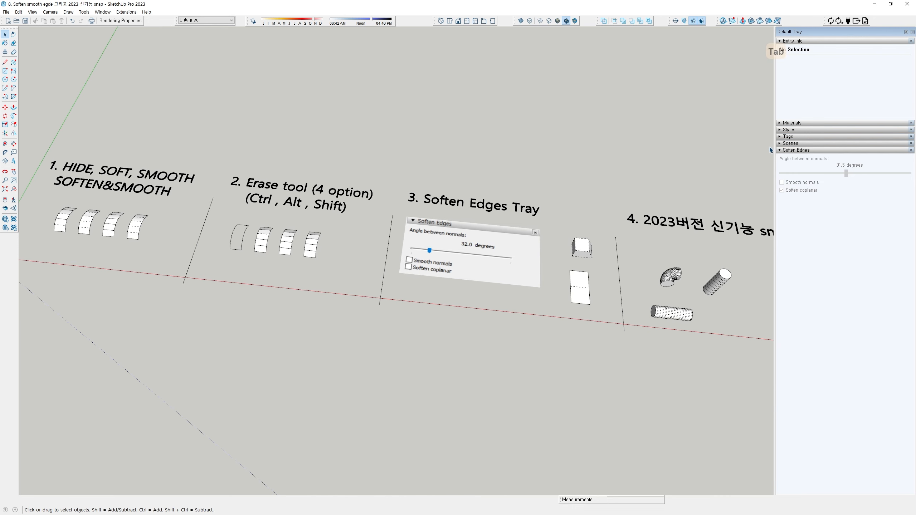
key(grave)
key(Tab)
drag(769, 143, 915, 202)
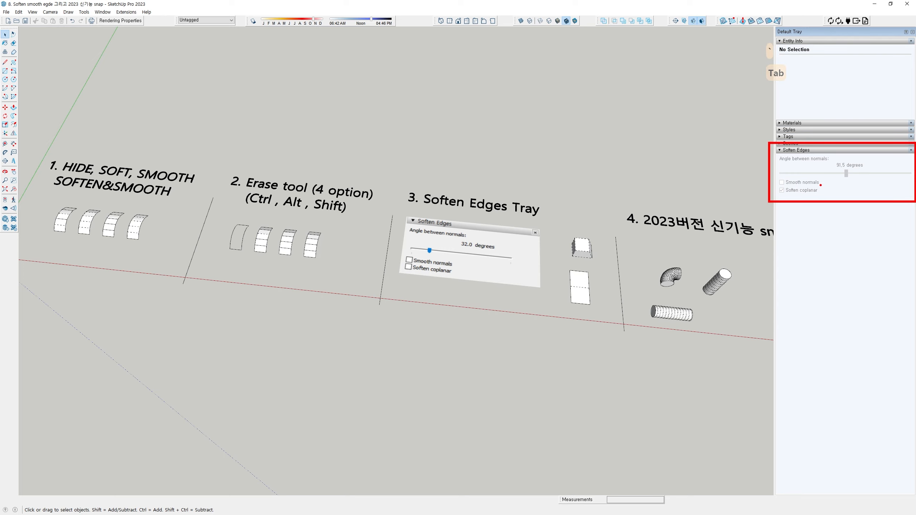
Step: Select the whole cube in the Soften Edges Tray section and set the angle between normals to 0.0 degrees
scroll(563, 268, up, 10)
middle_drag(561, 265, 435, 277)
scroll(493, 201, up, 4)
double_click(494, 203)
triple_click(494, 203)
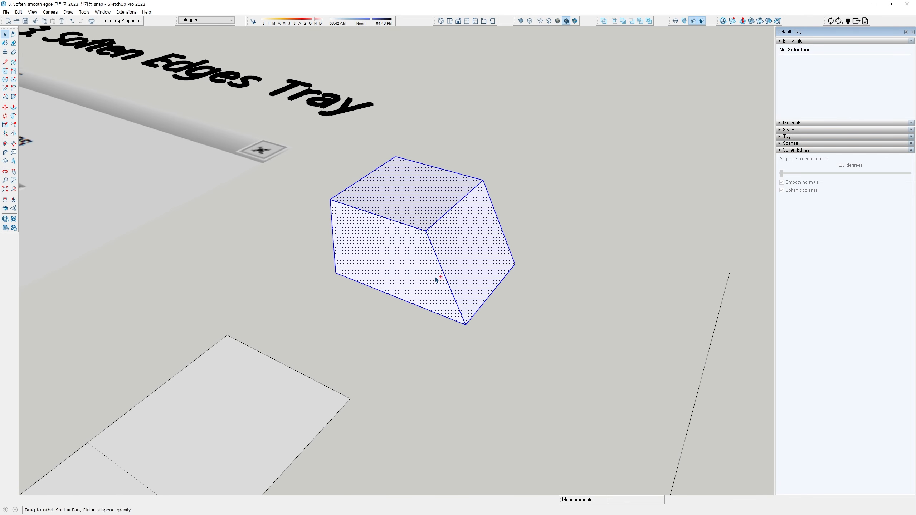
scroll(441, 268, up, 2)
mouse_move(788, 173)
mouse_down()
mouse_move(806, 175)
mouse_move(773, 171)
mouse_up()
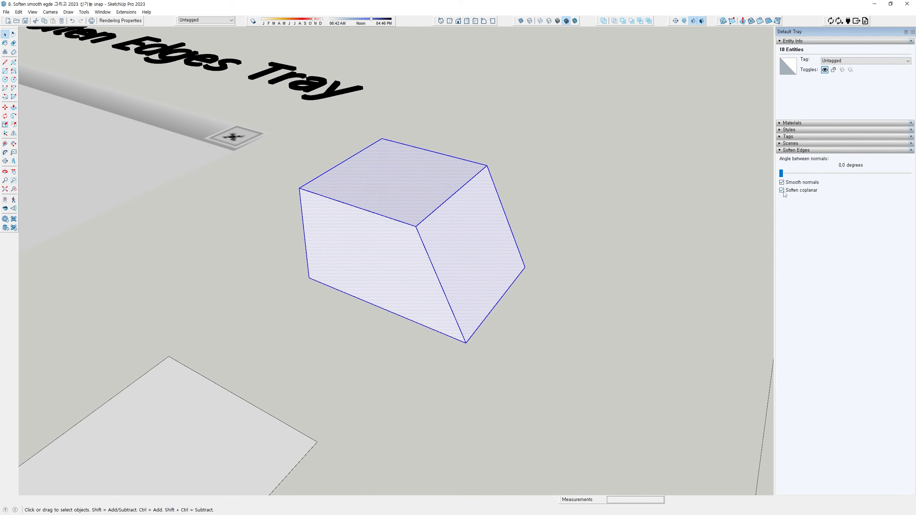
Step: Select the dashed dividing edge of the flat plate and set the angle between normals to 96.0 degrees
scroll(634, 303, down, 2)
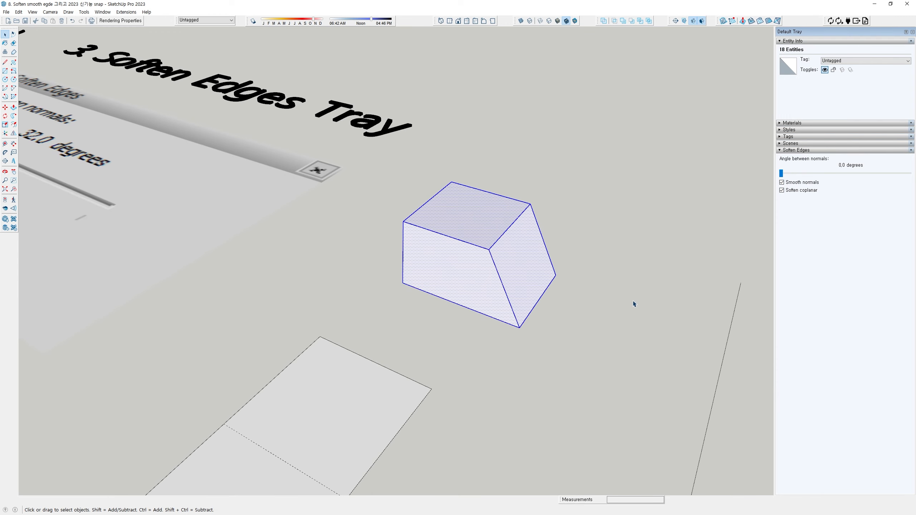
middle_drag(631, 301, 530, 274)
shift+middle_drag(375, 404, 331, 373)
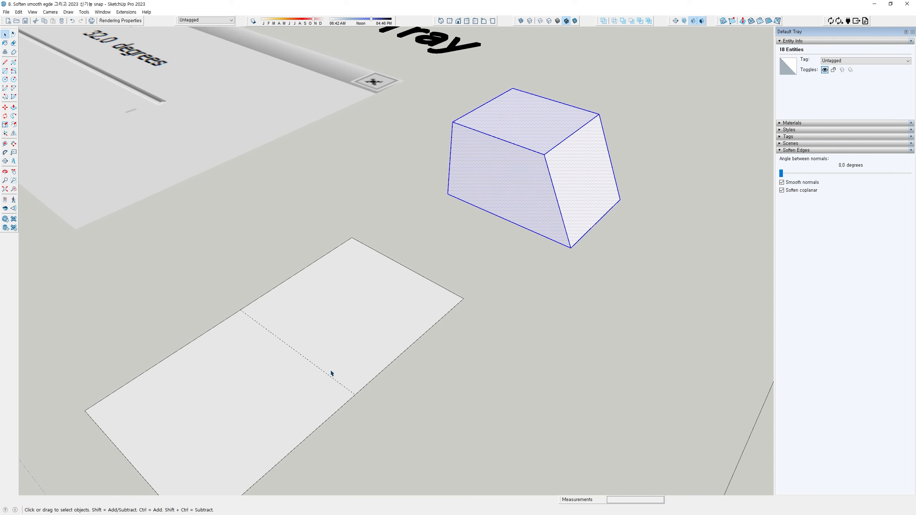
click(332, 379)
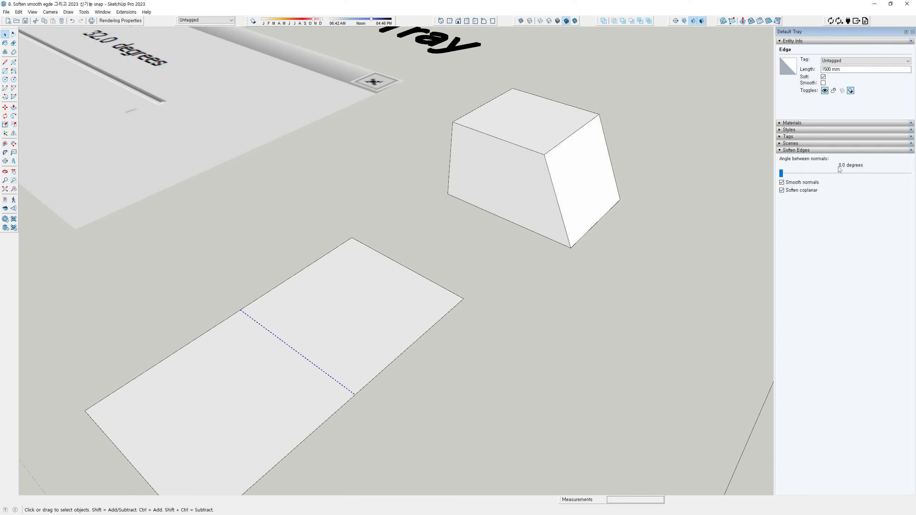
drag(785, 175, 852, 175)
Step: Reselect the plate's dividing edge and set the angle between normals to 70.9 degrees
middle_drag(665, 293, 514, 316)
click(391, 326)
click(388, 329)
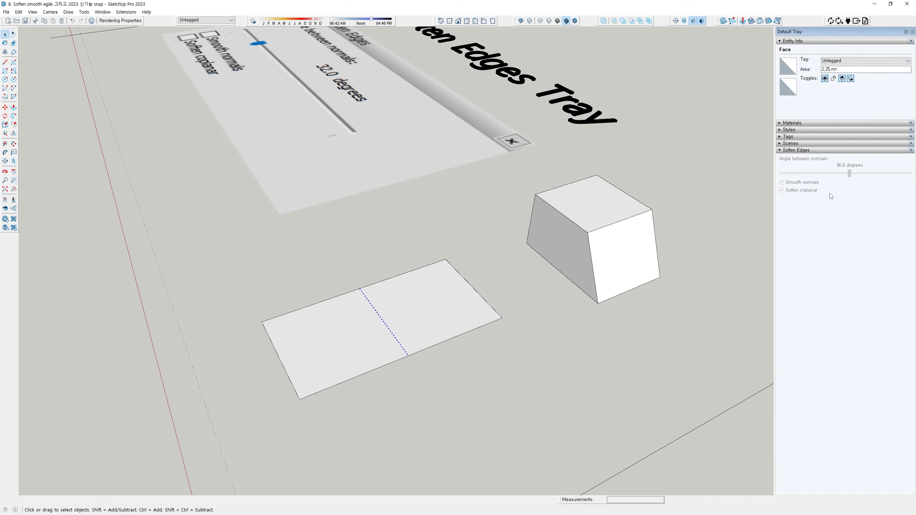
drag(847, 175, 832, 174)
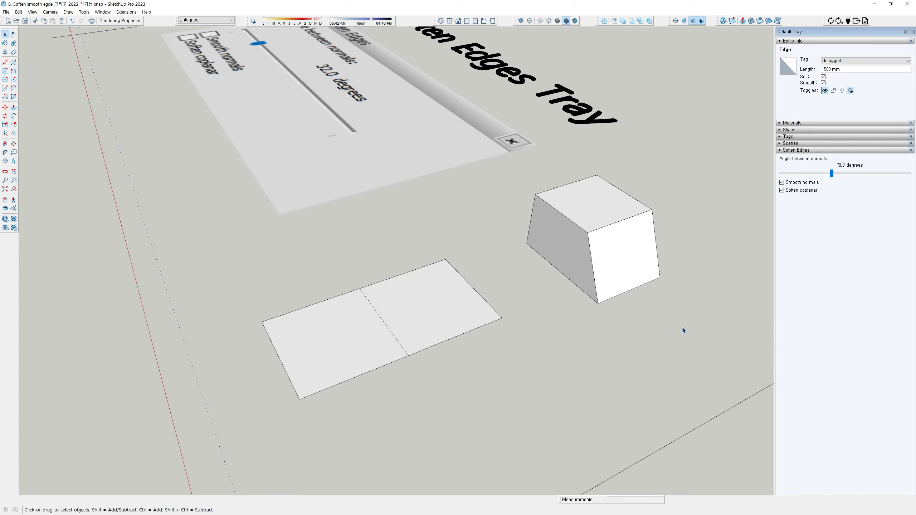
Step: Select the whole cube and make it a group
scroll(685, 332, down, 1)
middle_drag(644, 307, 534, 289)
click(652, 276)
key(space)
scroll(623, 282, down, 3)
middle_drag(533, 289, 696, 285)
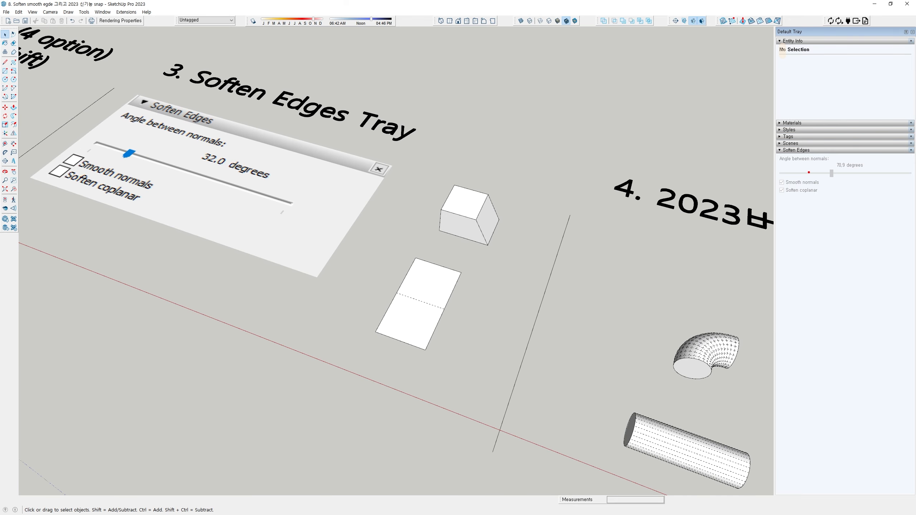
ctrl+drag(771, 148, 915, 198)
key(Escape)
scroll(436, 209, up, 8)
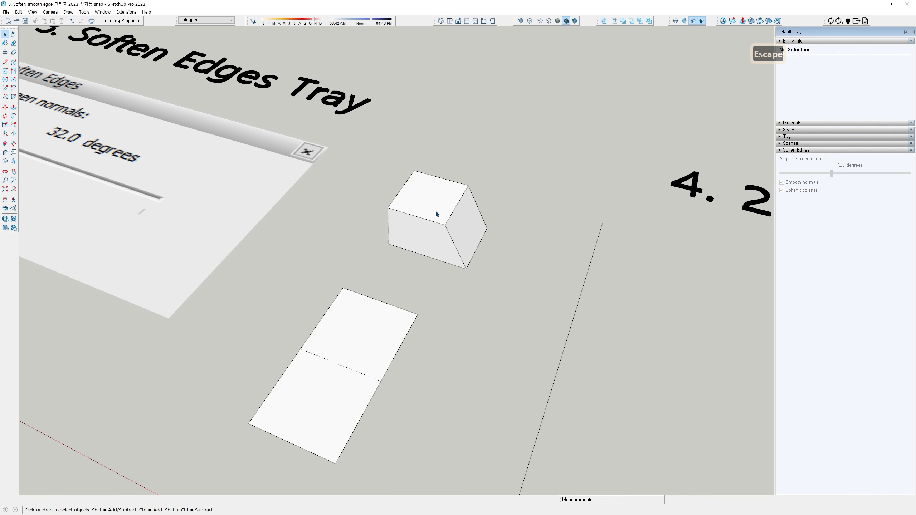
triple_click(443, 210)
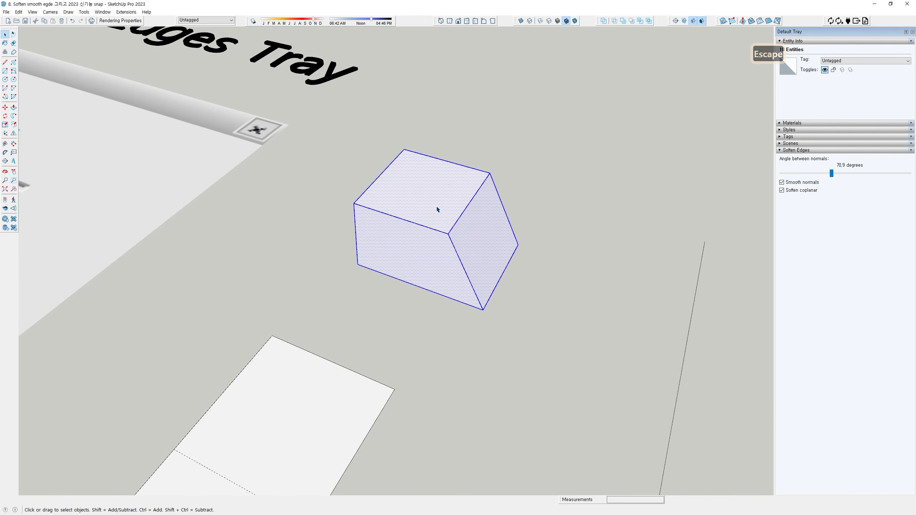
key(ctrl+g)
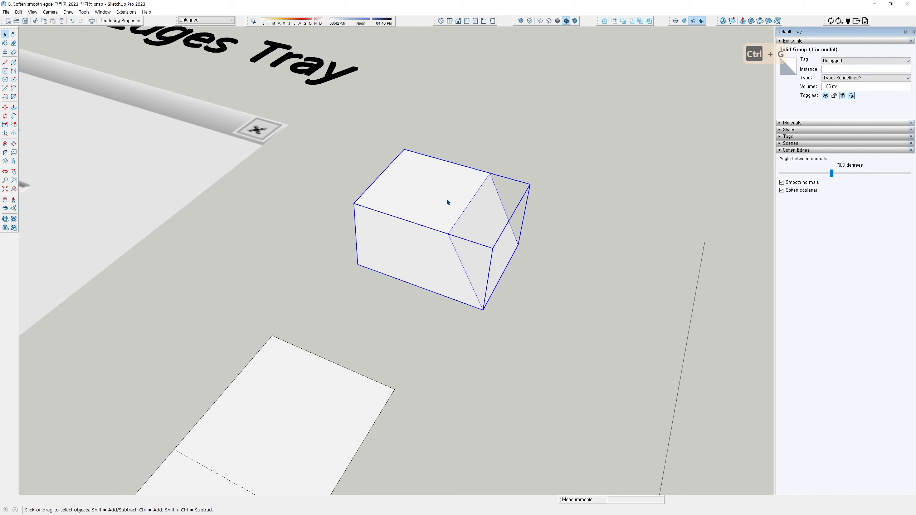
Step: Apply Soften/Smooth Edges to the cube group, then clear the selection
click(504, 167)
click(447, 196)
right_click(446, 195)
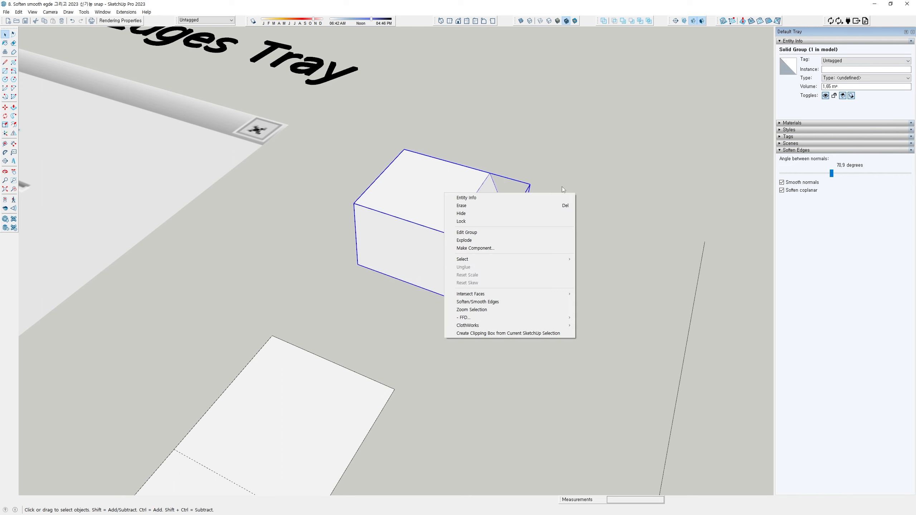
right_click(427, 191)
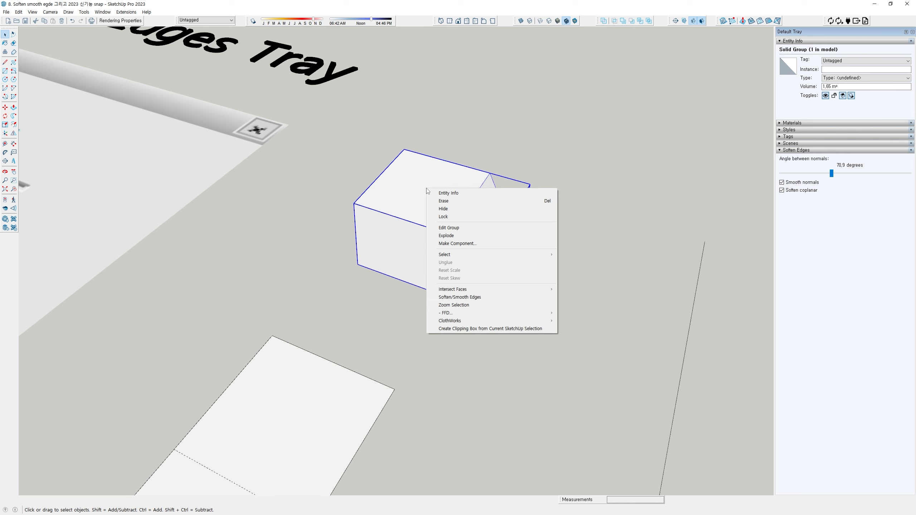
click(477, 298)
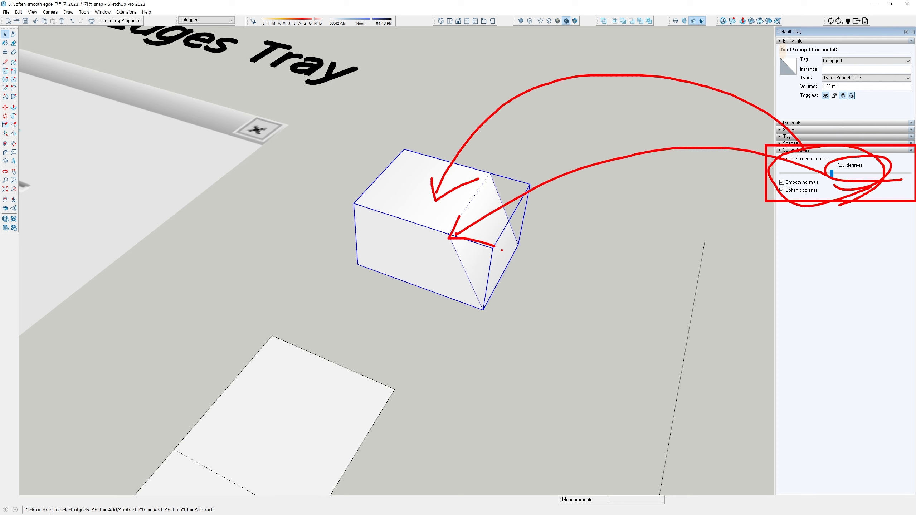
key(Escape)
key(Escape)
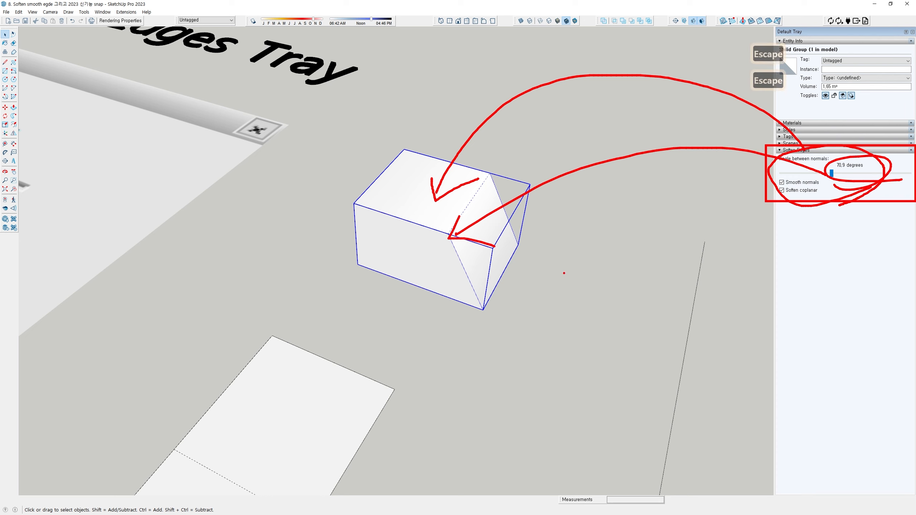
key(Escape)
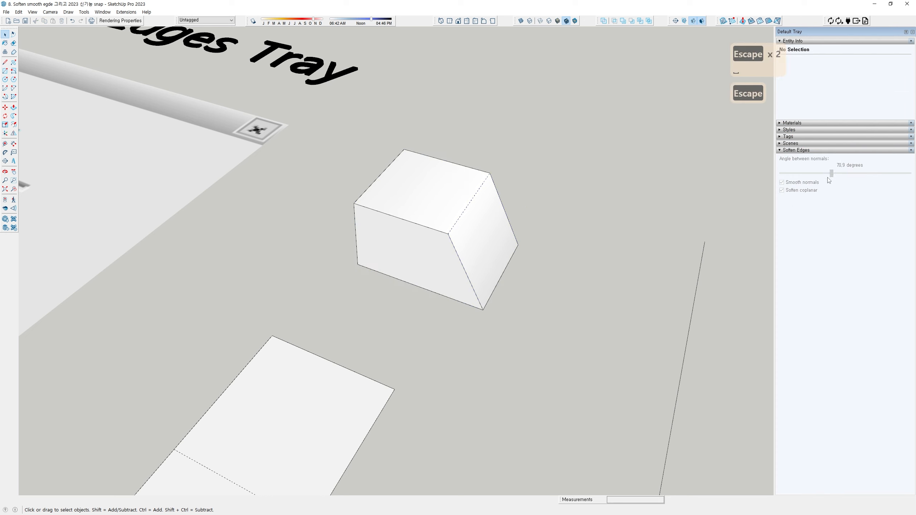
Step: Select the plate's dividing edge and set the angle between normals to 99.1 degrees
scroll(362, 392, down, 2)
shift+middle_drag(290, 474, 307, 424)
click(306, 423)
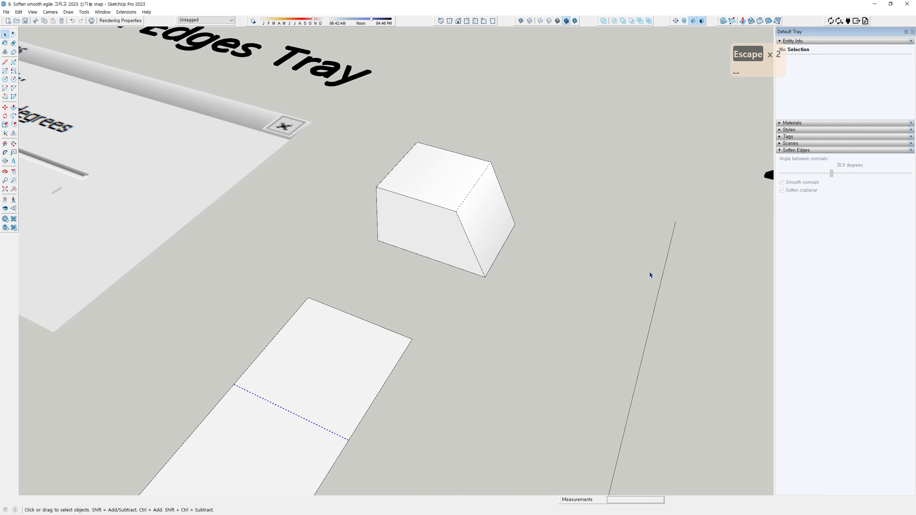
drag(831, 174, 852, 176)
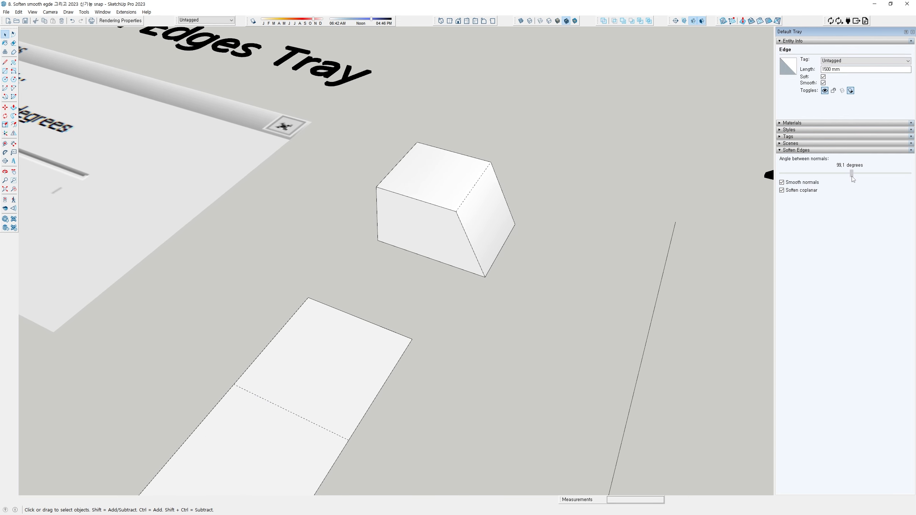
Step: Select the cube group and apply Soften/Smooth Edges to it at 99.1 degrees
click(563, 272)
scroll(576, 267, down, 2)
middle_drag(576, 268, 473, 209)
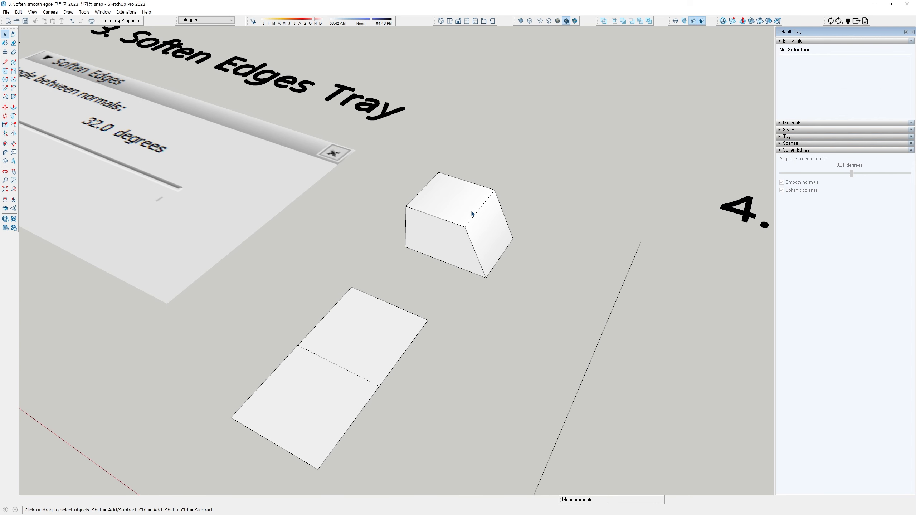
scroll(456, 200, up, 2)
click(456, 200)
right_click(452, 201)
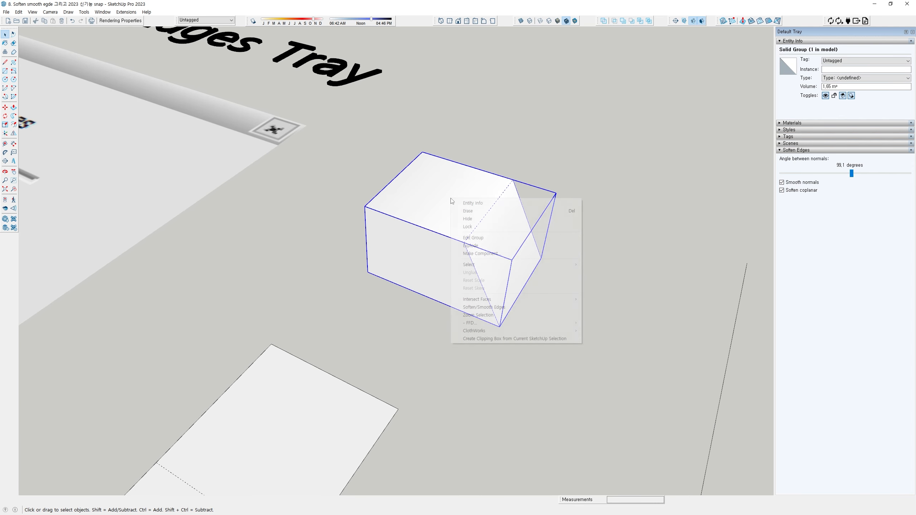
click(513, 308)
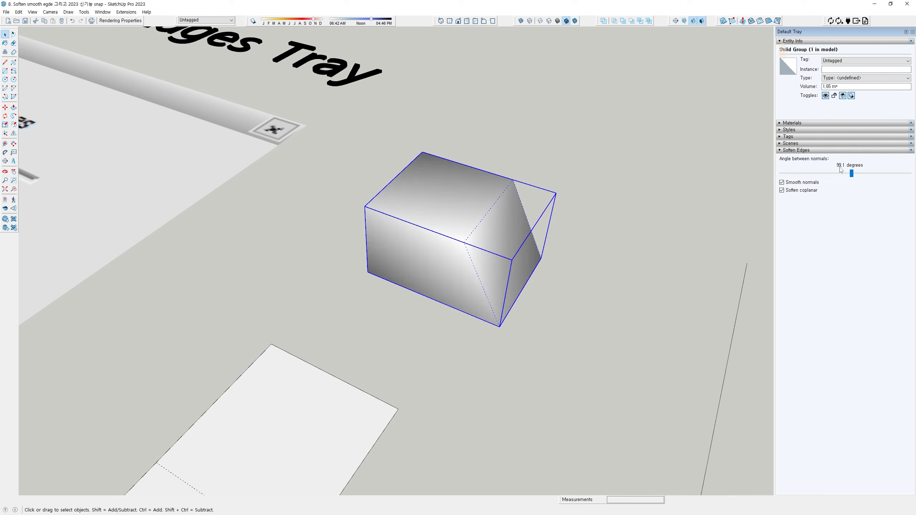
drag(856, 167, 872, 174)
mouse_move(872, 152)
mouse_down()
mouse_move(865, 159)
mouse_move(879, 160)
mouse_up()
mouse_move(889, 186)
mouse_down()
mouse_move(790, 204)
mouse_move(889, 188)
mouse_move(863, 195)
mouse_up()
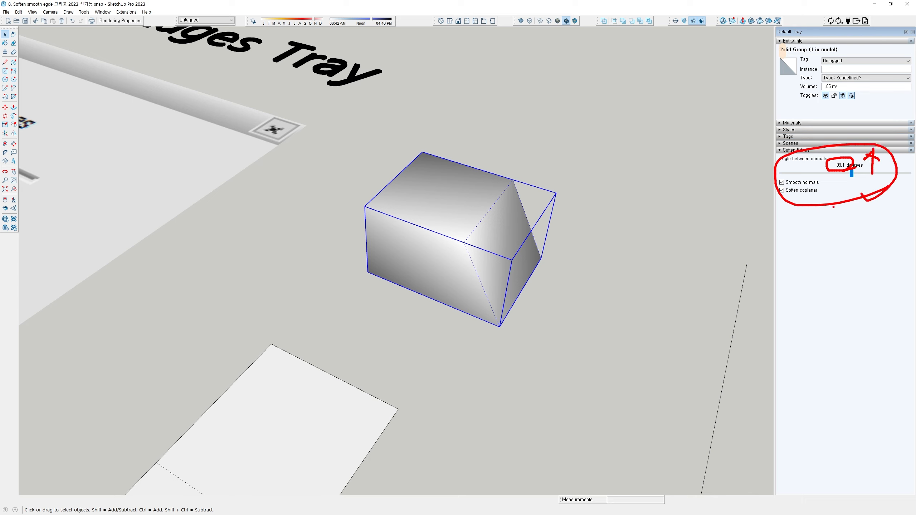
mouse_move(823, 153)
mouse_down()
mouse_move(805, 137)
mouse_move(492, 144)
mouse_move(449, 193)
mouse_move(480, 195)
mouse_move(444, 233)
mouse_up()
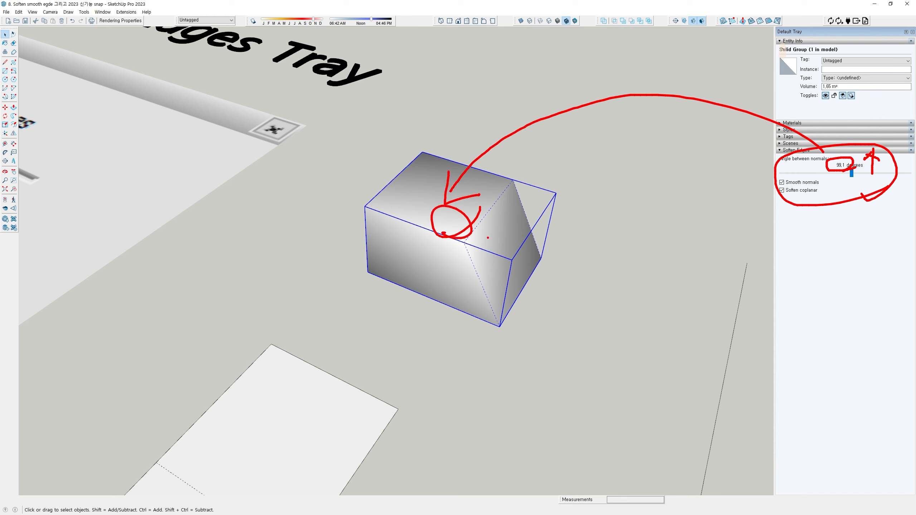
key(Escape)
key(Escape)
key(space)
click(611, 235)
scroll(613, 233, down, 2)
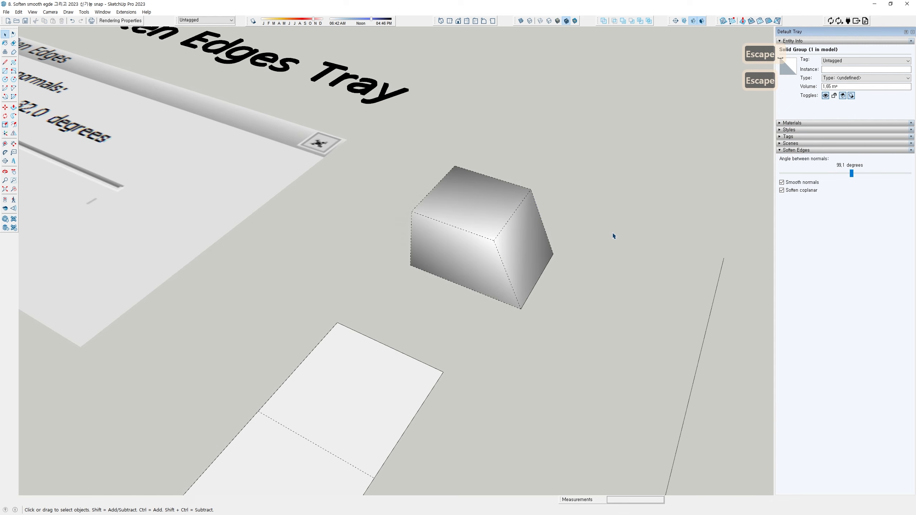
middle_drag(612, 233, 510, 250)
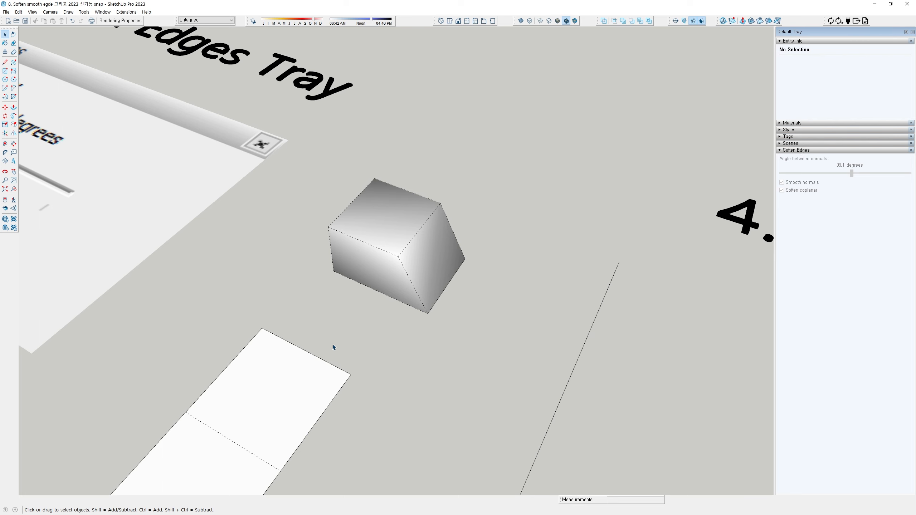
Step: Select the plate's outer edge to inspect its Soft and Smooth settings
click(327, 363)
middle_drag(313, 379, 285, 390)
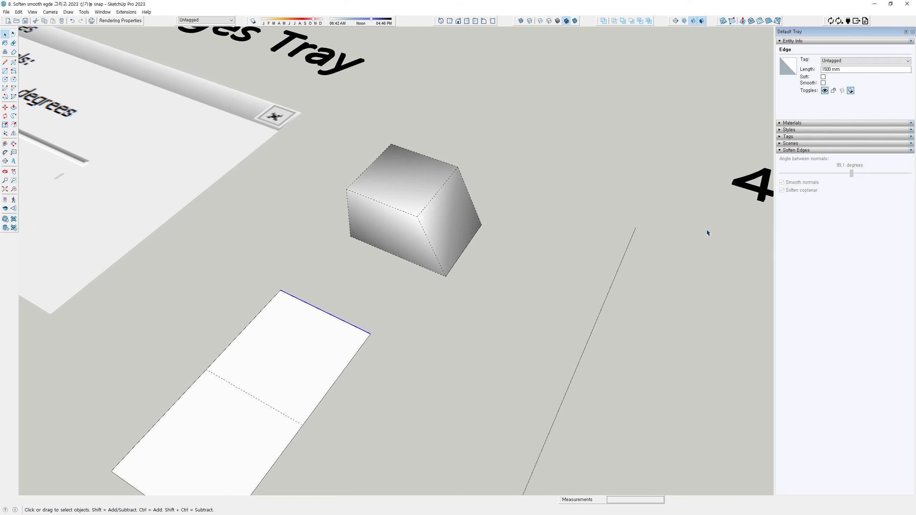
click(284, 407)
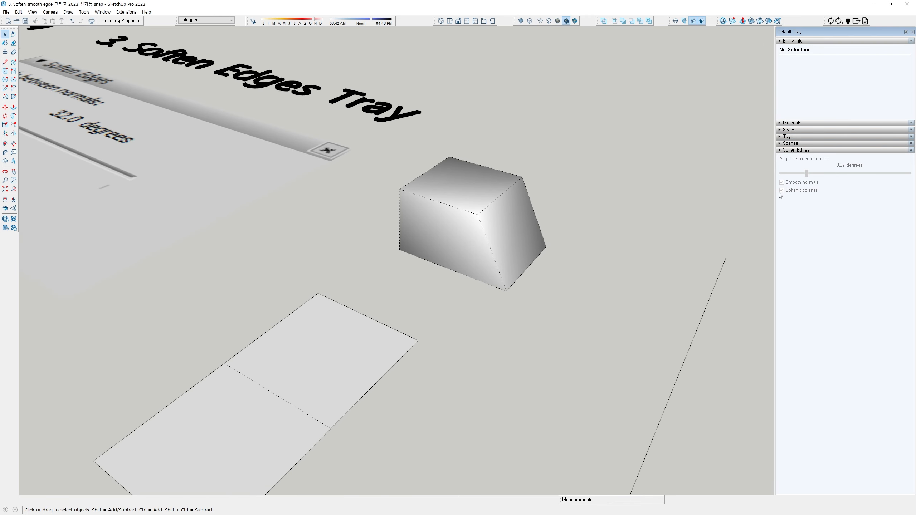
Step: Select the cube group and orbit around it to examine its smoothed shading
click(458, 195)
scroll(460, 195, up, 3)
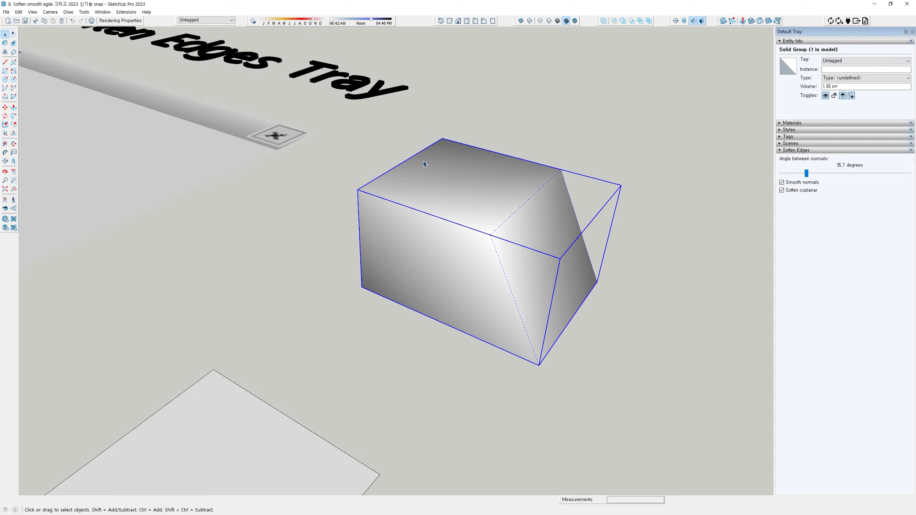
middle_drag(424, 164, 321, 249)
scroll(333, 268, up, 2)
middle_drag(349, 293, 399, 220)
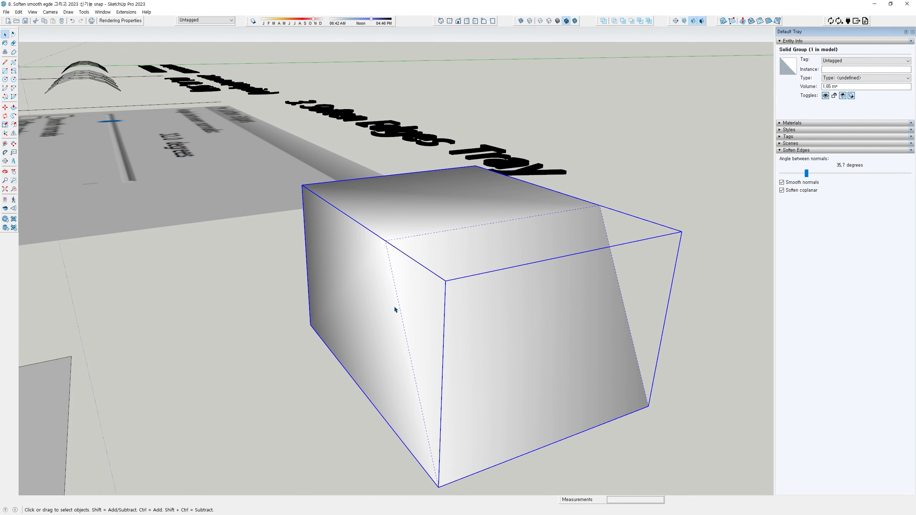
middle_drag(554, 269, 476, 317)
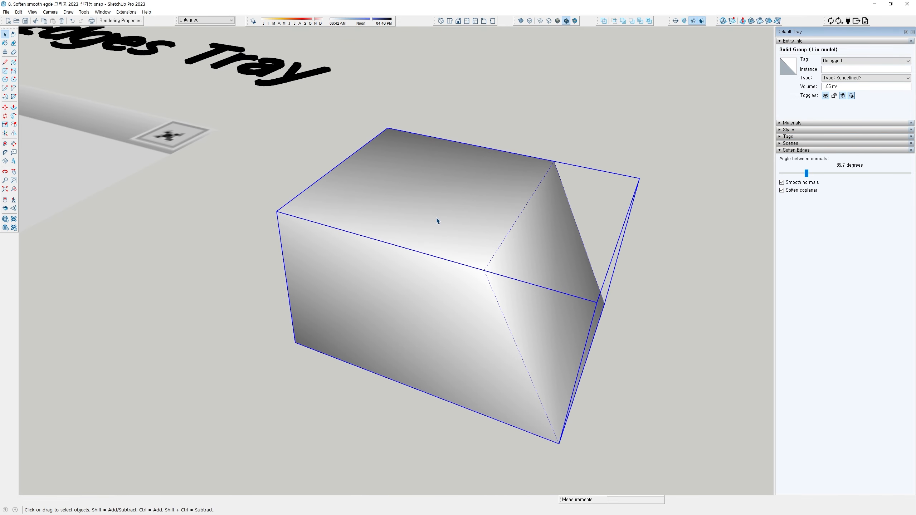
Step: Open Soften/Smooth Edges for the cube group and orbit around the cube
mouse_move(437, 221)
middle_down()
mouse_move(382, 259)
mouse_move(407, 254)
mouse_move(415, 225)
mouse_move(436, 219)
middle_up()
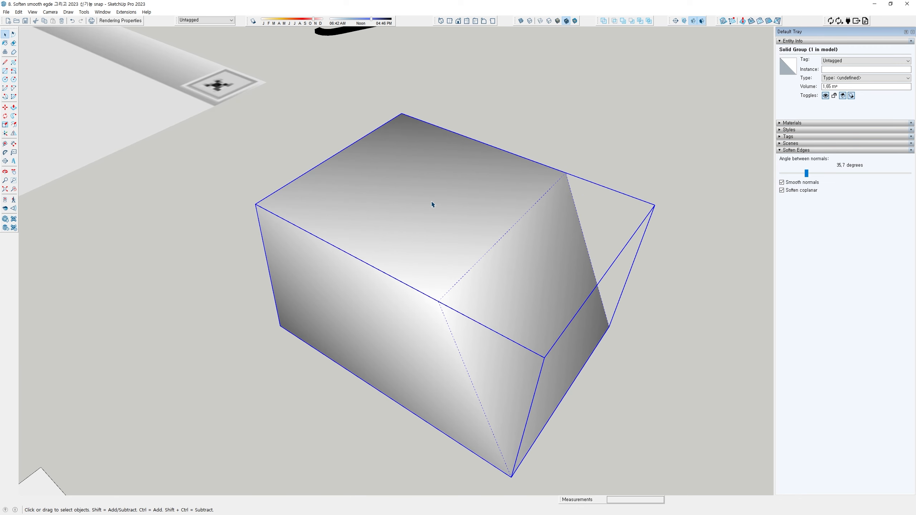
right_click(431, 203)
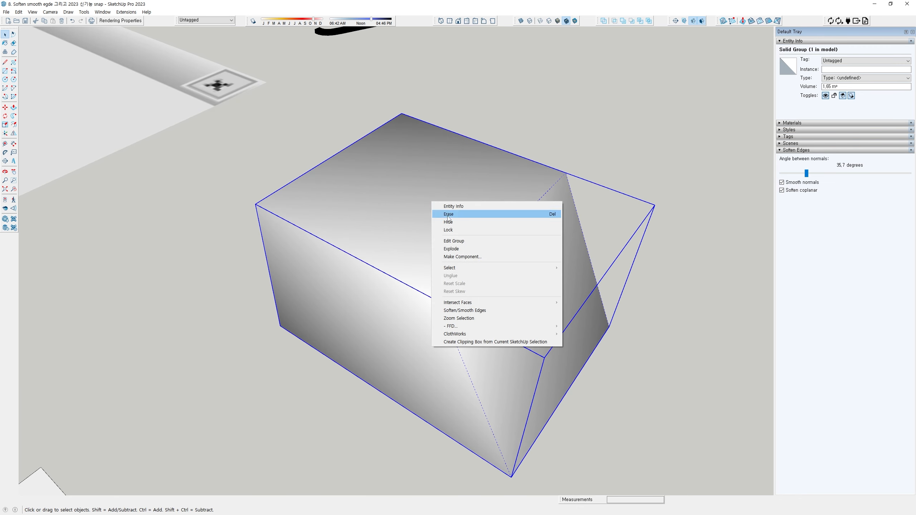
click(494, 310)
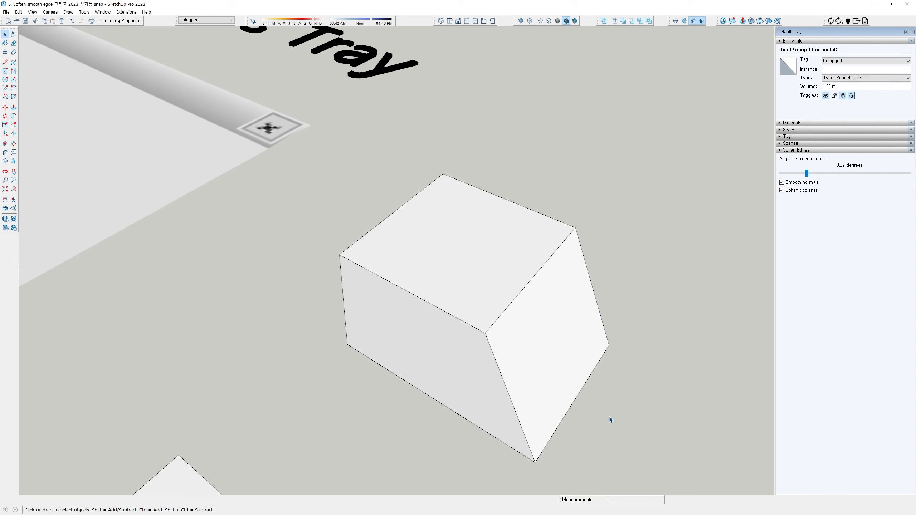
middle_drag(610, 421, 426, 240)
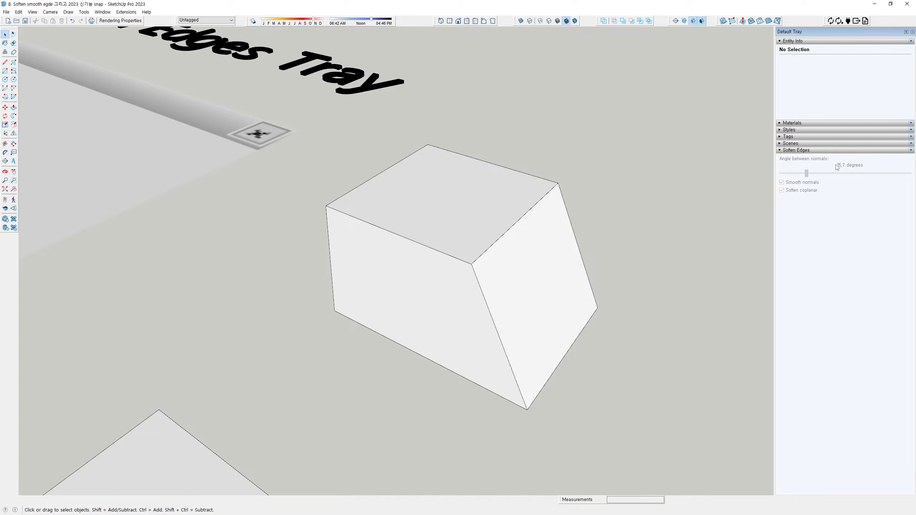
middle_drag(541, 231, 580, 269)
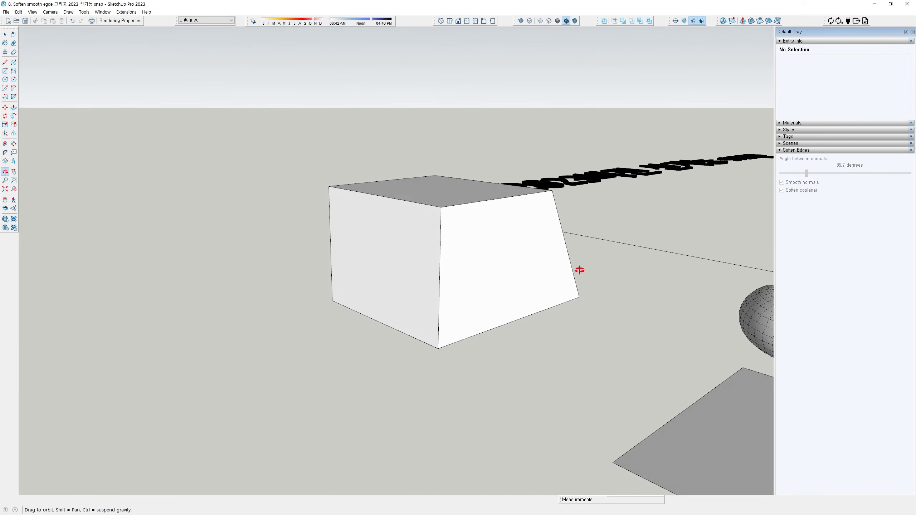
Step: Open the cube group and soften its top front edge using the Eraser's soften modifier
key(space)
click(487, 262)
middle_drag(487, 262, 617, 262)
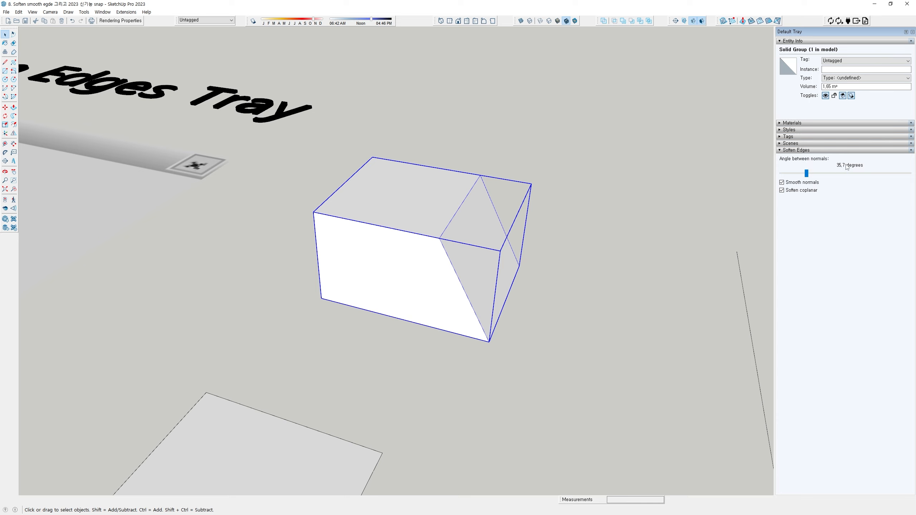
click(621, 313)
scroll(353, 255, up, 5)
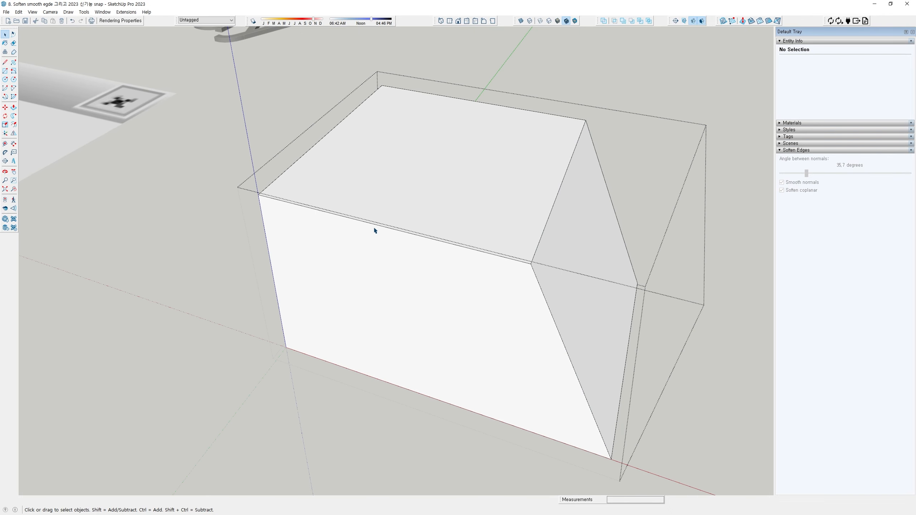
click(375, 225)
middle_drag(405, 244, 363, 193)
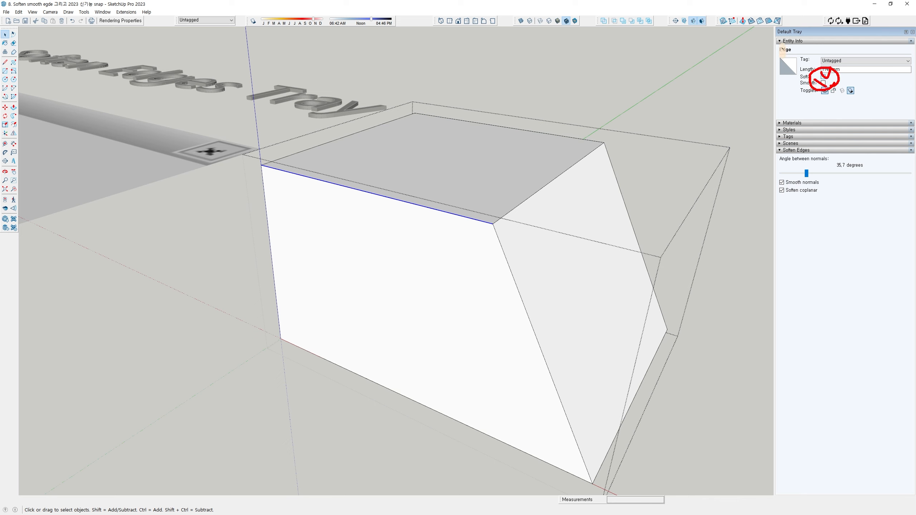
key(e)
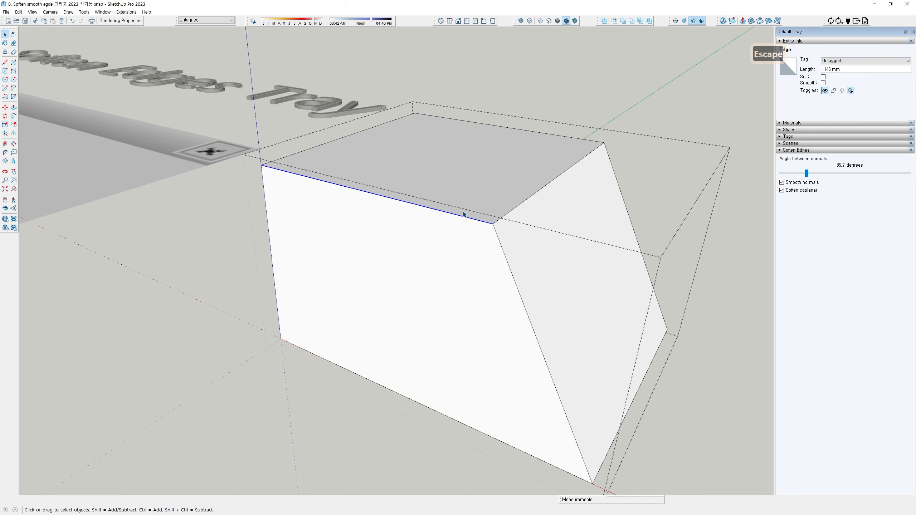
key(Escape)
ctrl+click(429, 199)
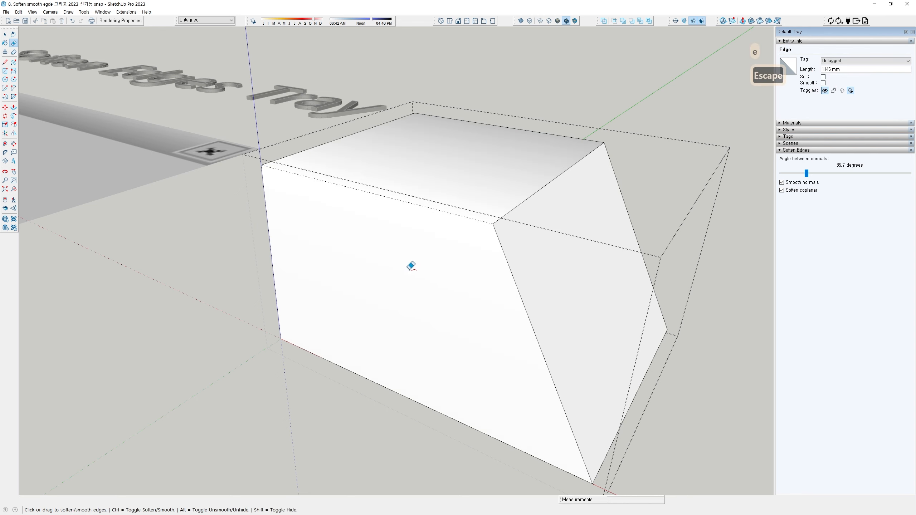
middle_drag(409, 262, 395, 260)
key(space)
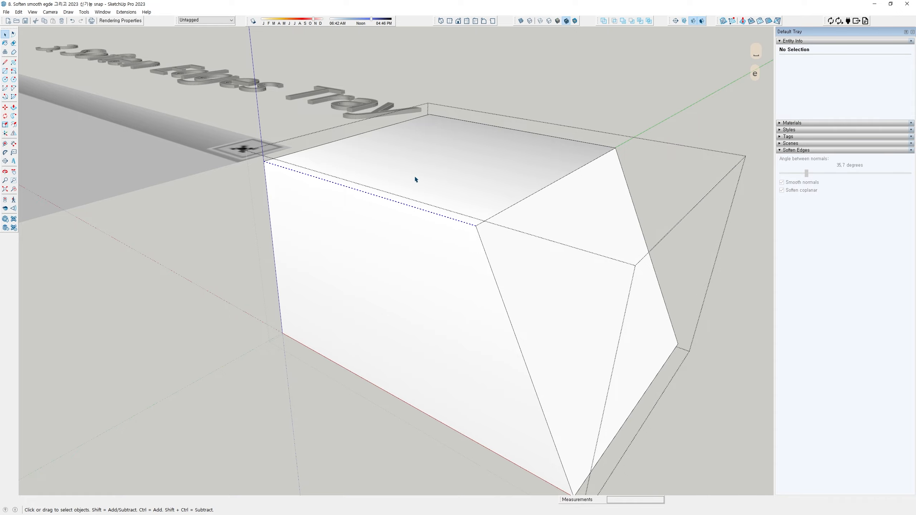
Step: Select the softened top edge to inspect its Soft and Smooth settings
click(415, 208)
middle_drag(415, 210, 446, 180)
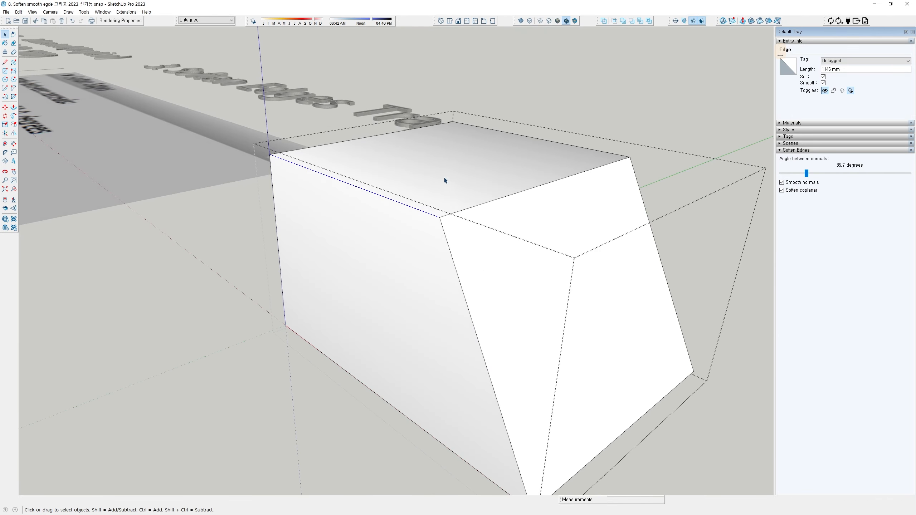
middle_drag(340, 261, 401, 293)
click(631, 95)
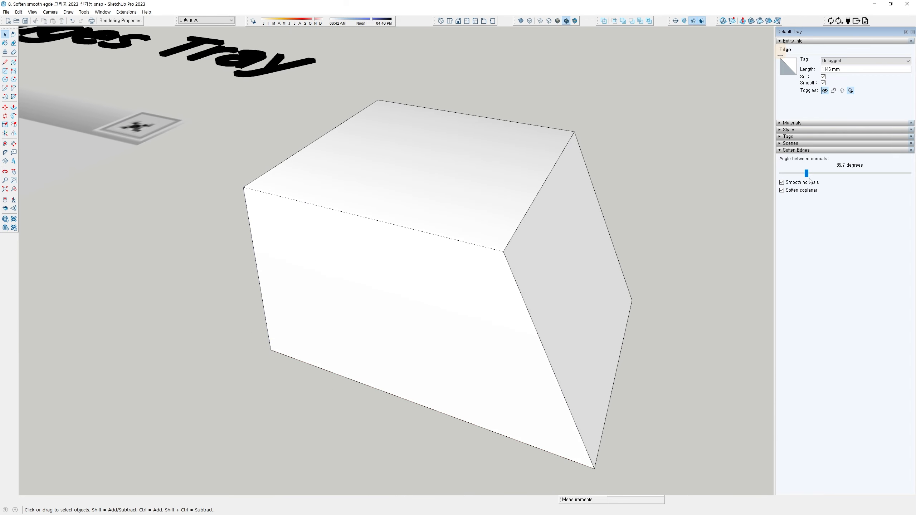
scroll(533, 227, down, 10)
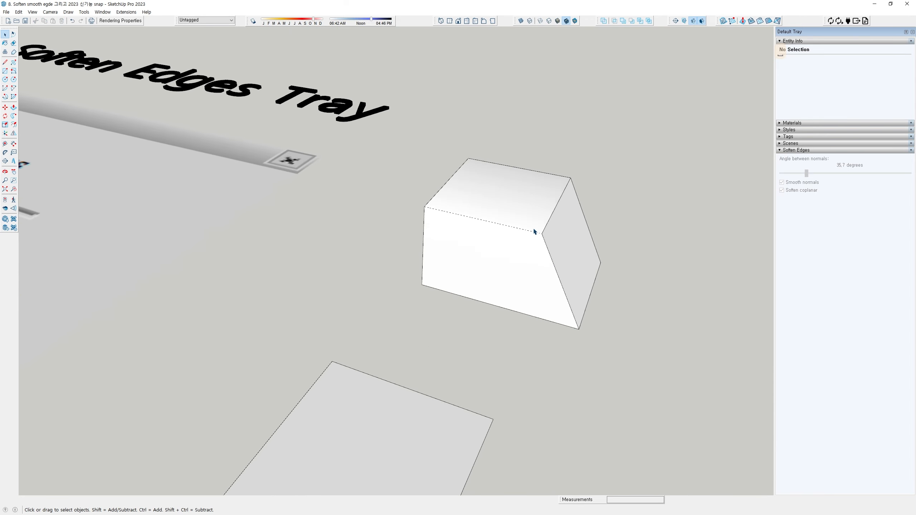
Step: Move to the 2023 Snap feature section and turn off Hidden Geometry display
middle_drag(464, 262, 536, 307)
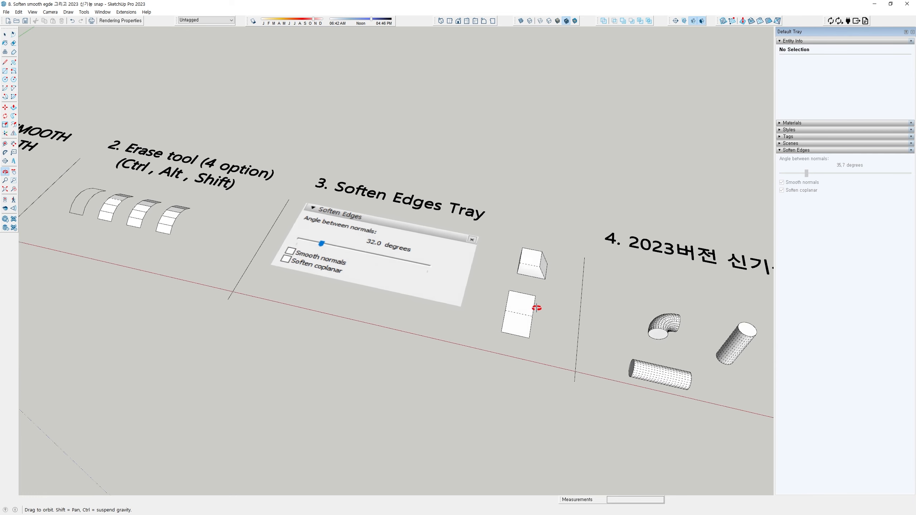
scroll(534, 306, down, 2)
shift+middle_drag(376, 292, 417, 299)
shift+middle_drag(329, 299, 428, 315)
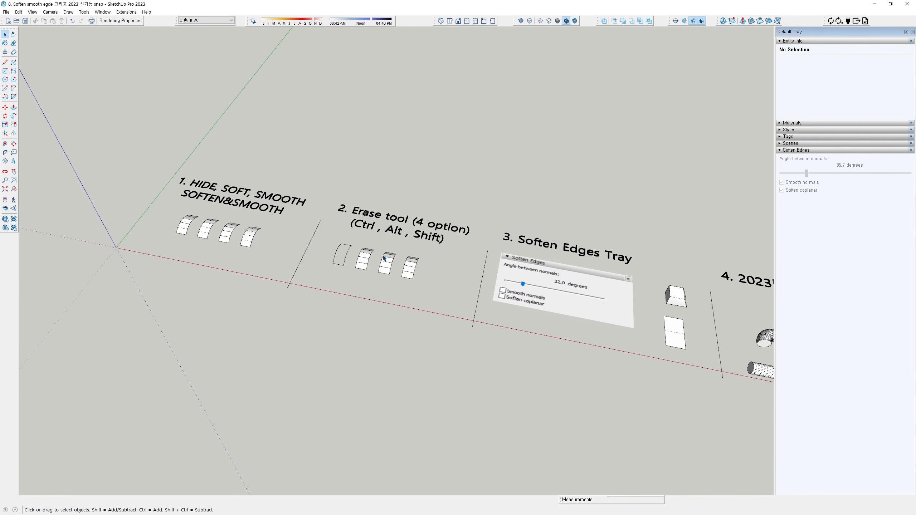
mouse_move(287, 252)
mouse_down()
mouse_move(231, 168)
mouse_move(234, 307)
mouse_up()
drag(430, 294, 426, 324)
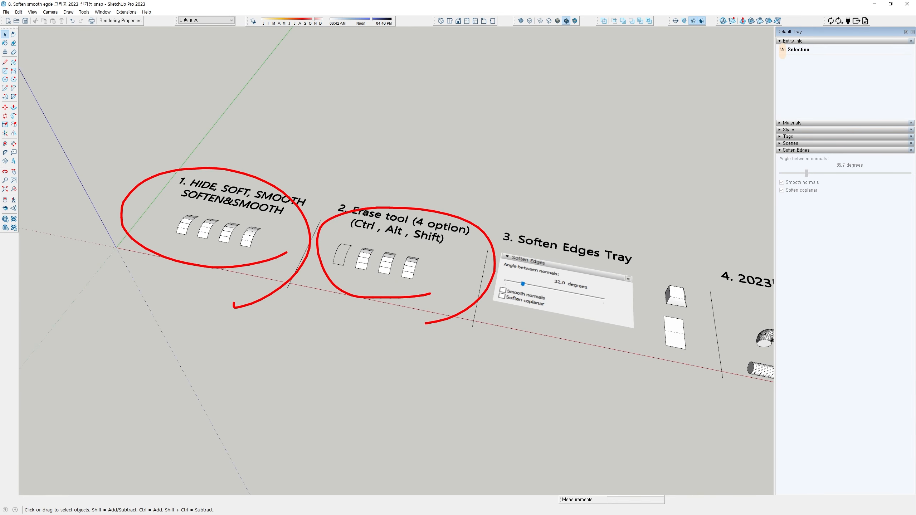
key(Escape)
scroll(447, 321, down, 2)
mouse_move(452, 301)
shift+middle_down()
mouse_move(335, 269)
mouse_move(391, 260)
mouse_move(406, 273)
shift+middle_up()
scroll(458, 308, down, 1)
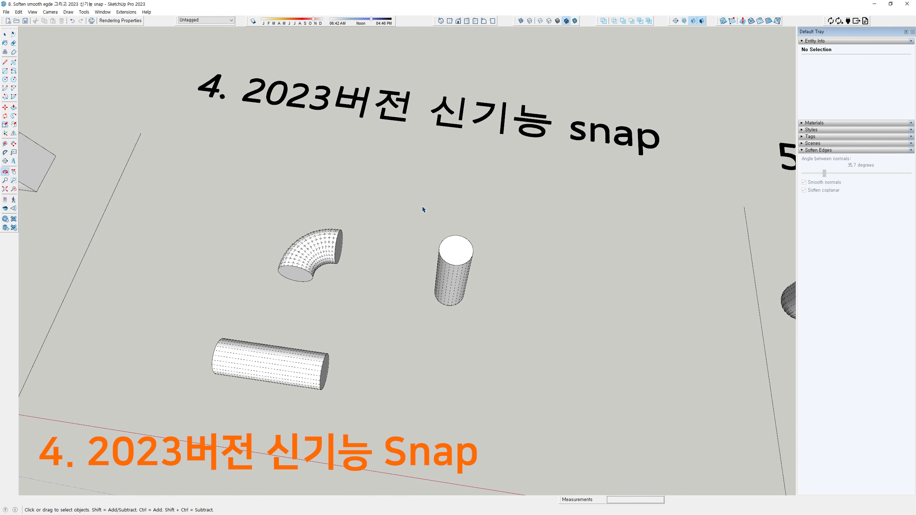
scroll(425, 191, down, 4)
middle_drag(393, 152, 397, 177)
scroll(515, 165, up, 2)
scroll(515, 165, up, 1)
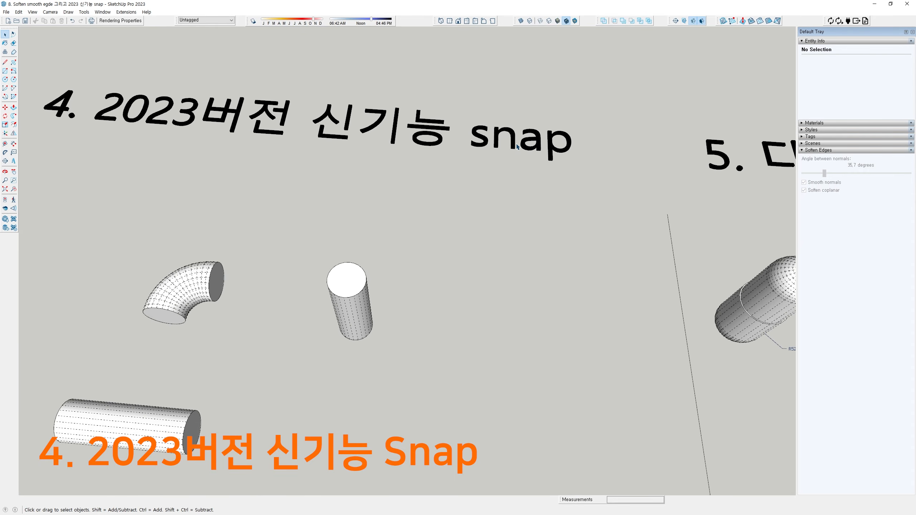
scroll(505, 147, down, 2)
middle_drag(440, 239, 446, 319)
key(space)
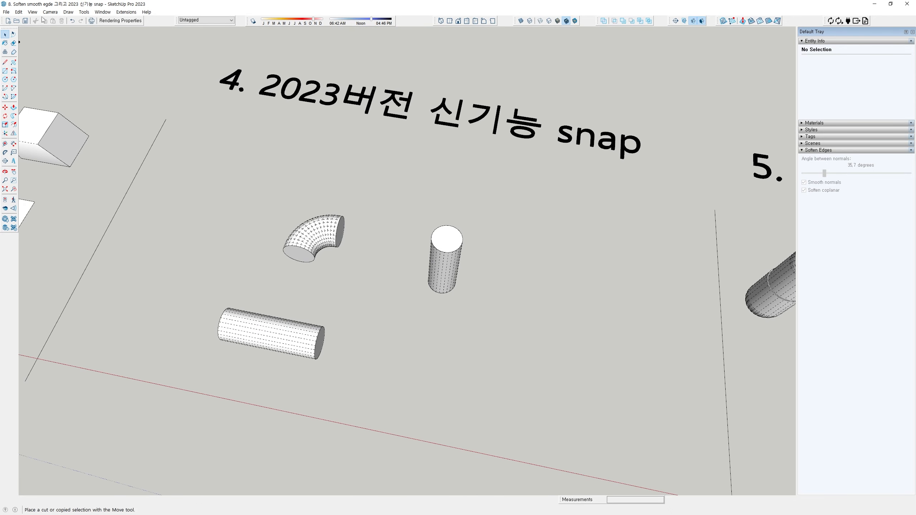
click(33, 12)
click(55, 40)
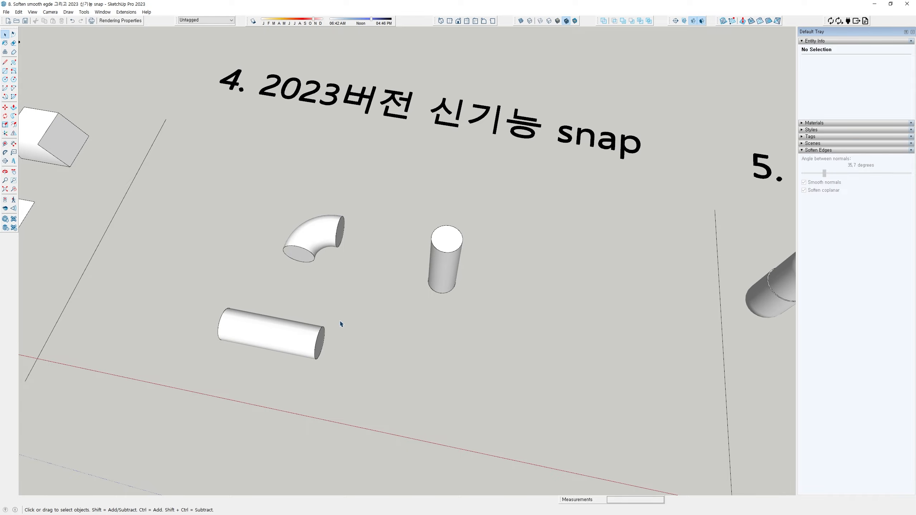
Step: Select the cylinder and elbow pipe groups to compare the sample objects
middle_drag(340, 321, 501, 249)
click(491, 265)
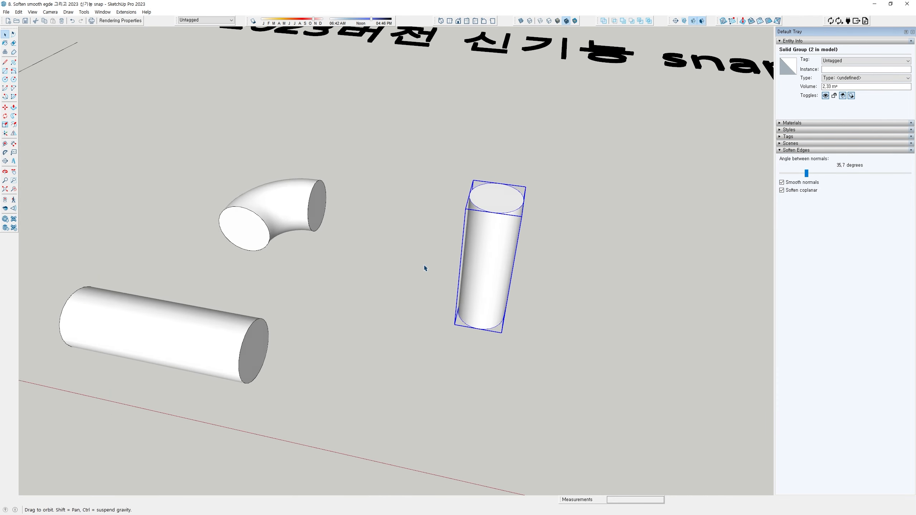
click(269, 217)
middle_drag(269, 217, 307, 197)
click(302, 312)
middle_drag(315, 230, 368, 239)
click(348, 206)
middle_drag(349, 207, 393, 199)
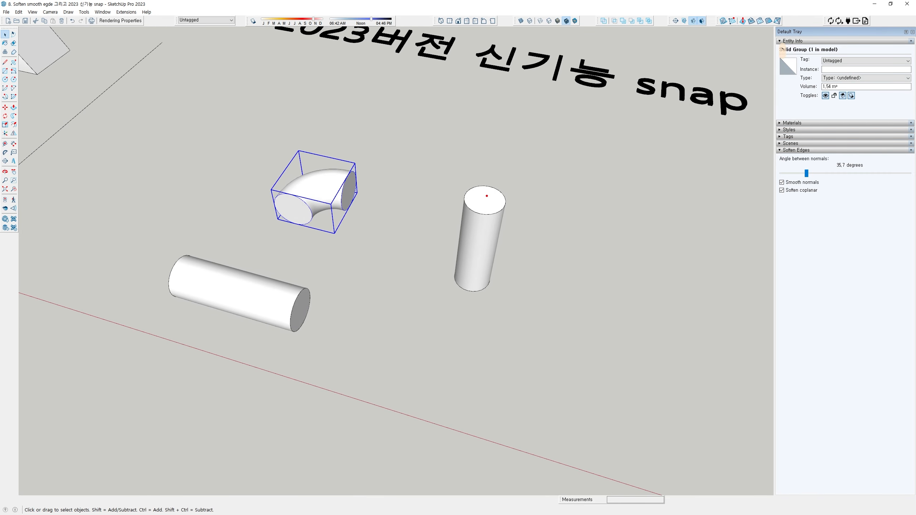
drag(488, 168, 435, 194)
drag(483, 225, 472, 220)
drag(346, 197, 359, 203)
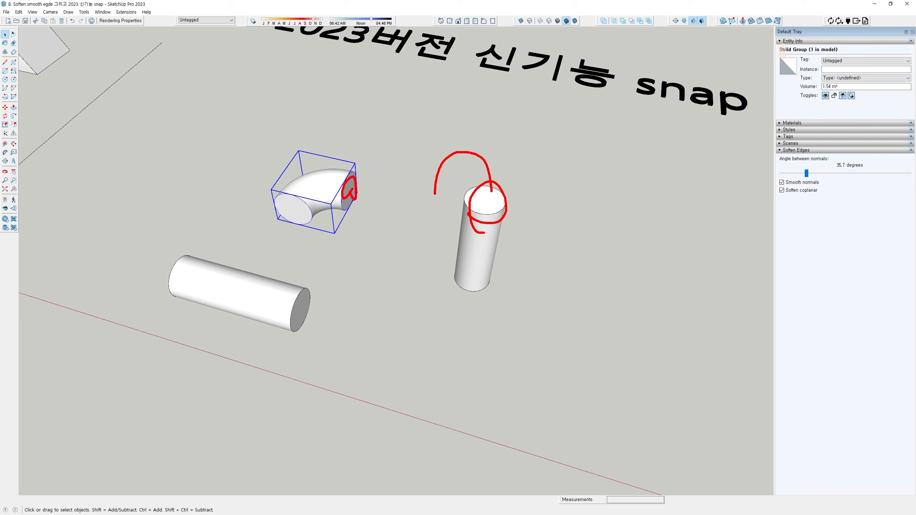
drag(435, 188, 448, 185)
mouse_move(293, 319)
mouse_down()
mouse_move(408, 211)
mouse_move(349, 297)
mouse_up()
drag(462, 196, 397, 314)
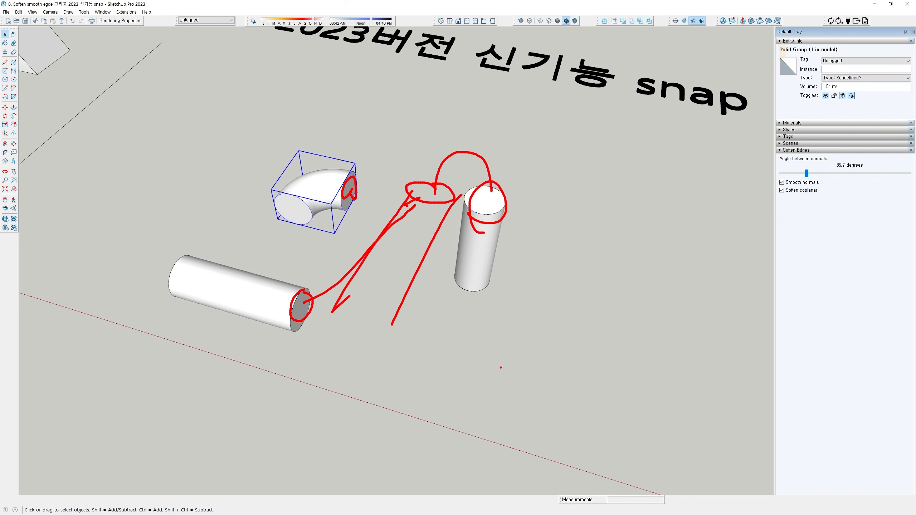
key(Escape)
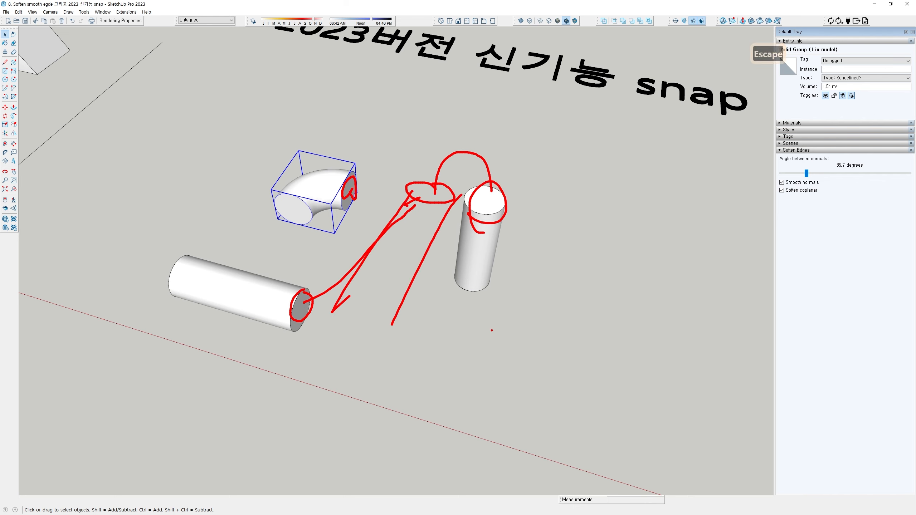
Step: Zoom in on the cylinder group to examine its top face
scroll(436, 225, down, 5)
scroll(382, 266, up, 1)
mouse_move(435, 234)
middle_down()
mouse_move(360, 258)
mouse_move(460, 231)
mouse_move(439, 262)
mouse_move(448, 259)
middle_up()
scroll(426, 211, up, 4)
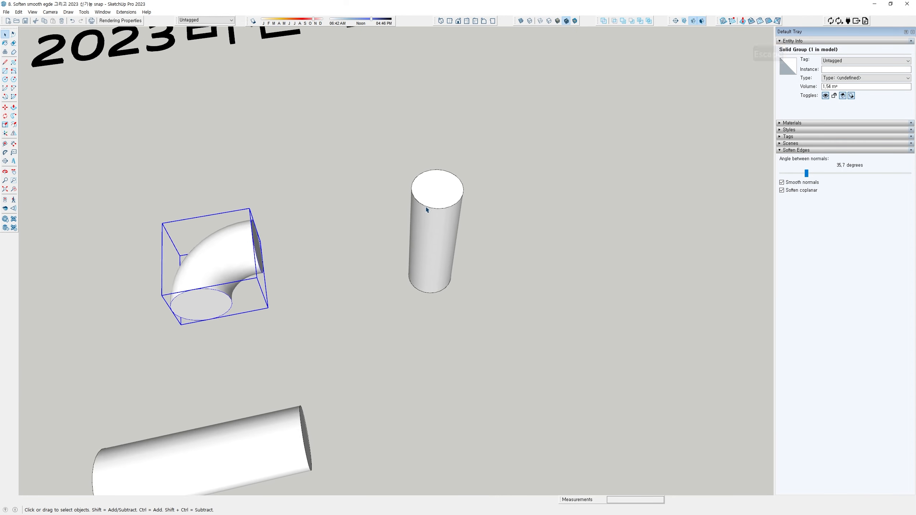
middle_drag(425, 209, 620, 44)
click(443, 230)
scroll(436, 224, up, 3)
scroll(444, 210, down, 3)
scroll(444, 210, down, 3)
scroll(446, 198, up, 3)
middle_drag(436, 198, 422, 234)
scroll(396, 248, down, 2)
scroll(442, 258, down, 2)
scroll(433, 235, up, 5)
scroll(444, 206, up, 4)
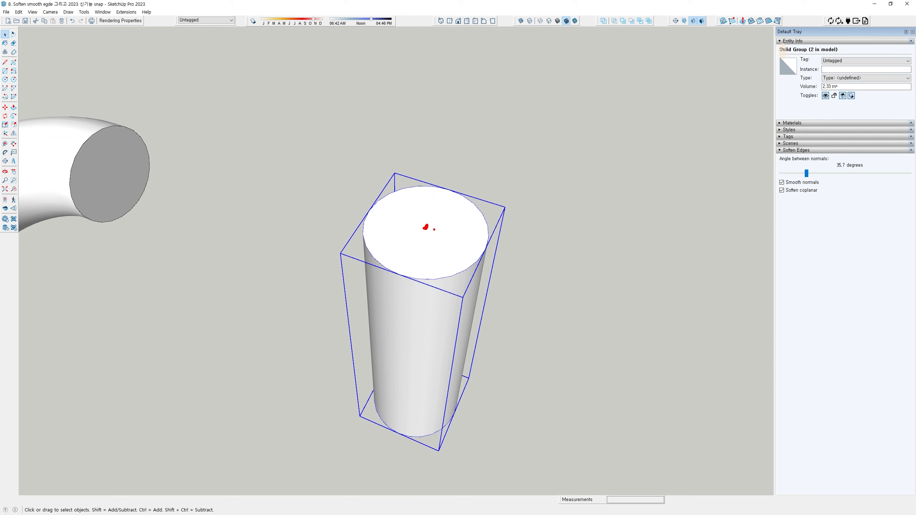
key(Escape)
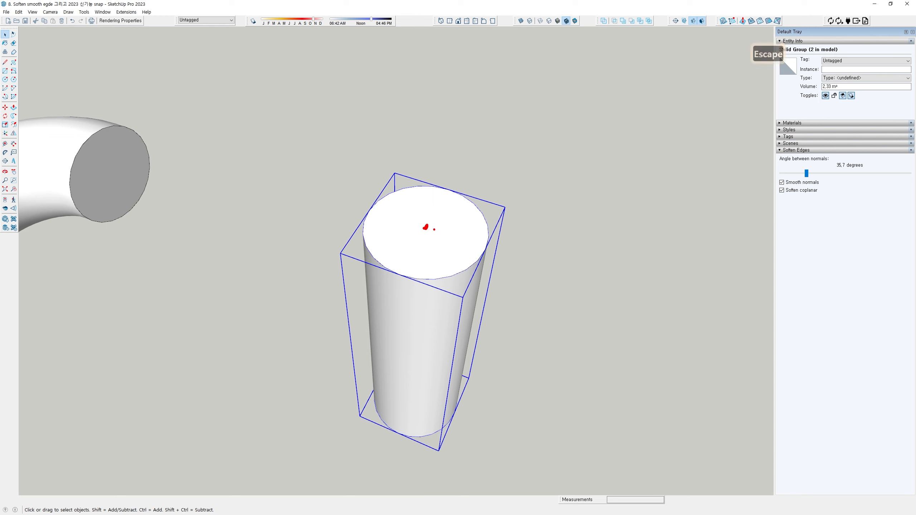
Step: Open the cylinder group and add snap points on its top rim with the Make/Edit Snaps tool
double_click(443, 227)
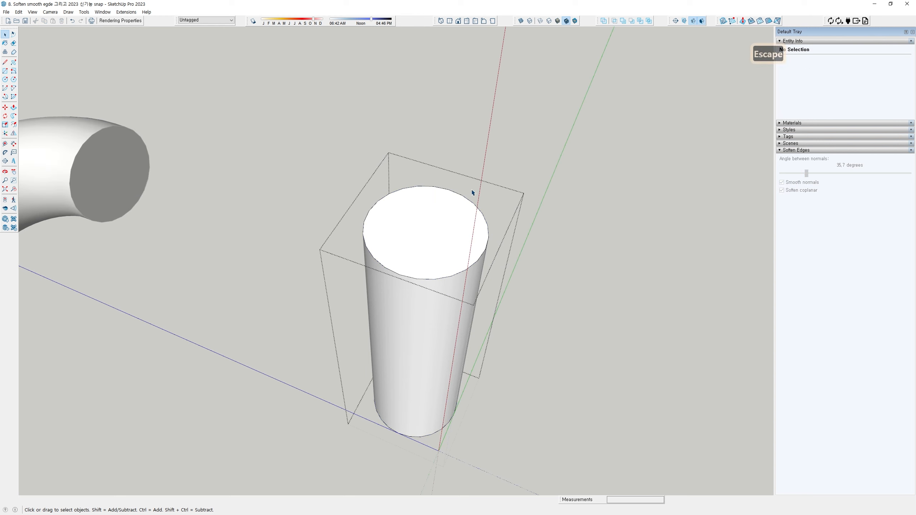
right_click(596, 122)
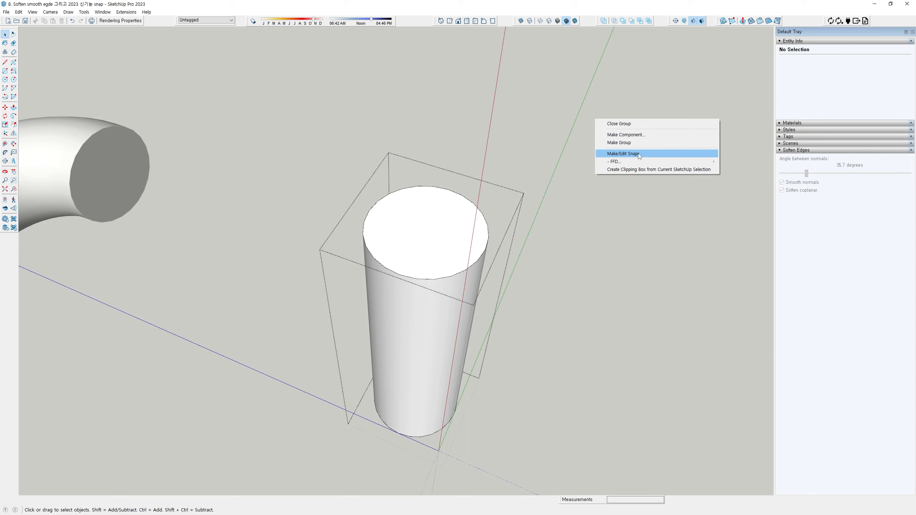
click(649, 154)
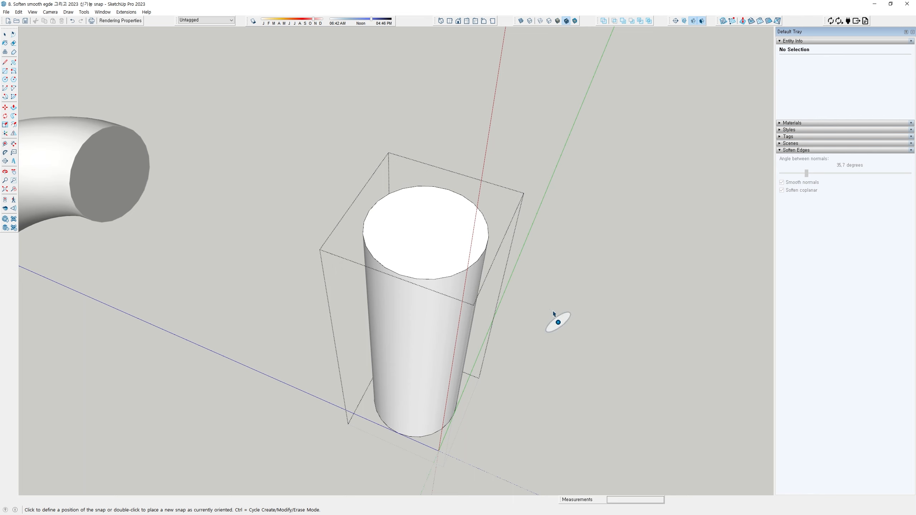
click(434, 230)
scroll(479, 253, up, 1)
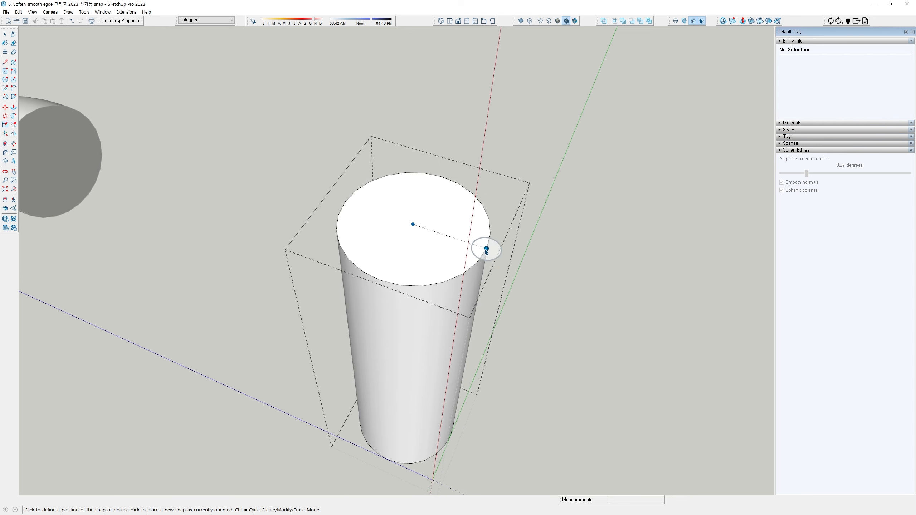
click(487, 249)
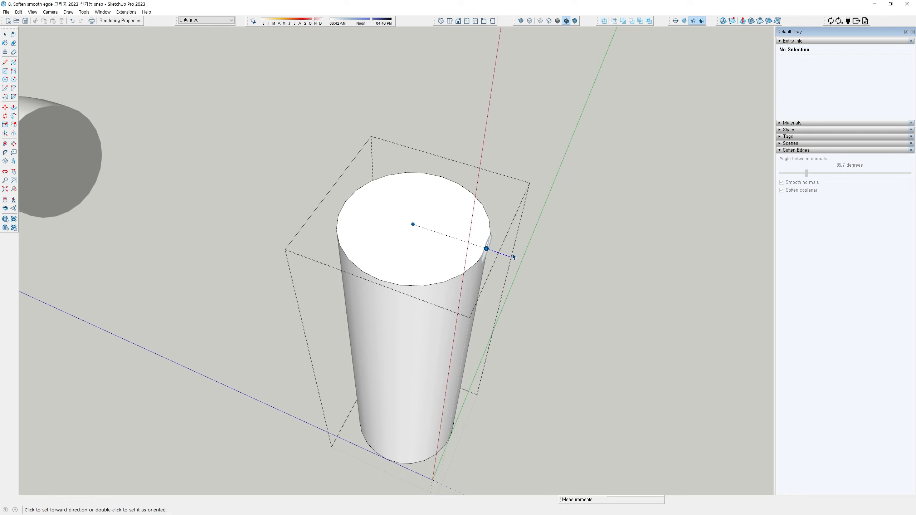
middle_drag(512, 256, 585, 207)
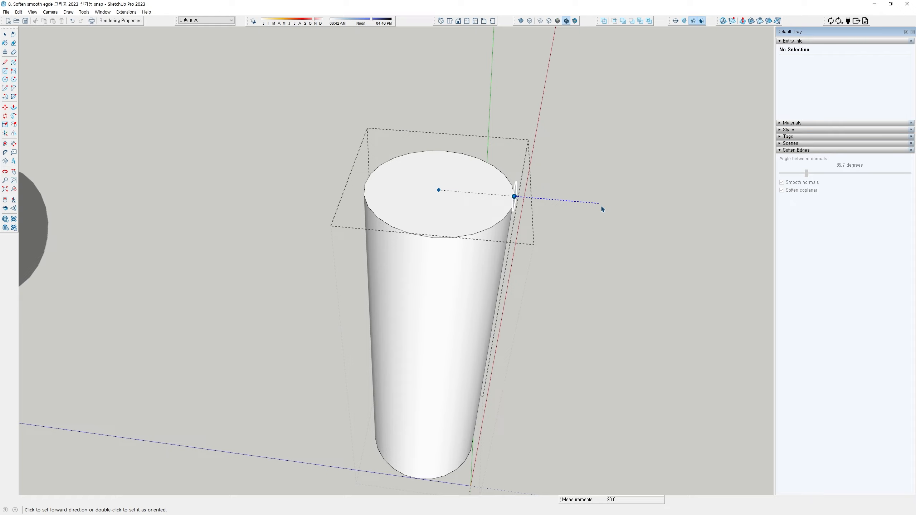
click(620, 207)
middle_drag(593, 240, 402, 296)
middle_drag(461, 185, 427, 124)
mouse_move(439, 107)
middle_down()
mouse_move(439, 77)
mouse_move(443, 108)
middle_up()
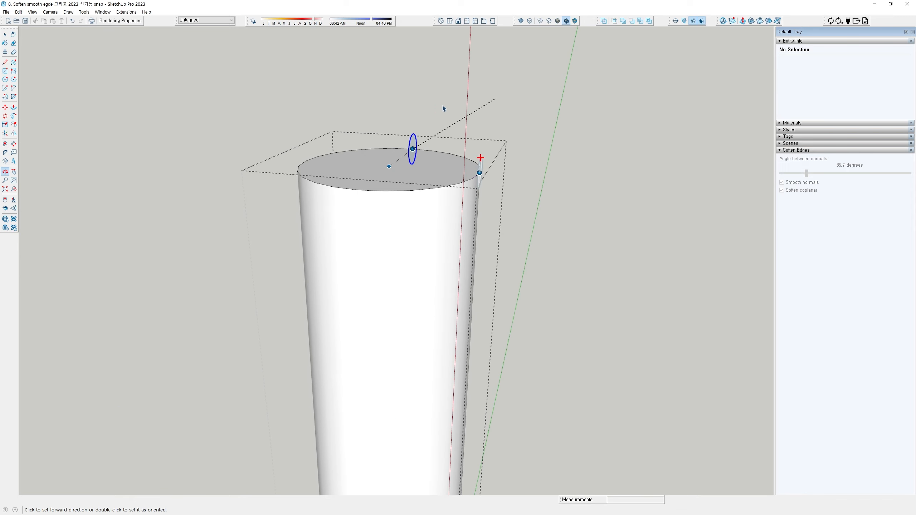
click(415, 96)
scroll(413, 220, down, 3)
middle_drag(426, 230, 207, 322)
key(space)
scroll(403, 198, up, 2)
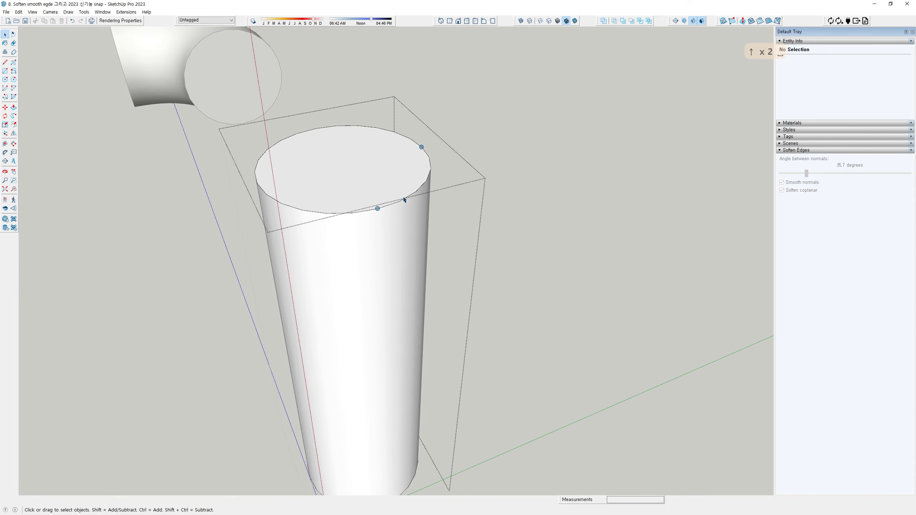
Step: Try moving the cylinder group by its rim snap point onto the title text, then undo the move
middle_drag(404, 200, 436, 162)
scroll(436, 167, up, 1)
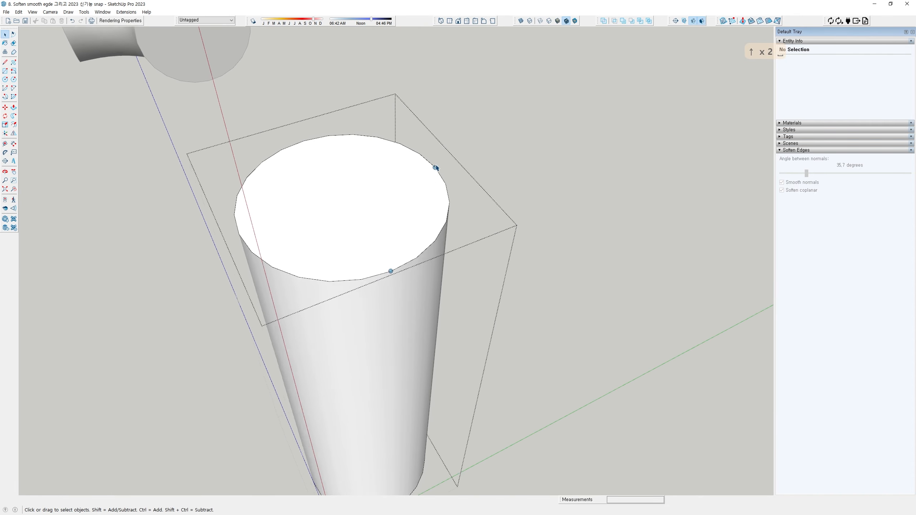
scroll(583, 180, down, 2)
middle_drag(583, 180, 517, 164)
key(m)
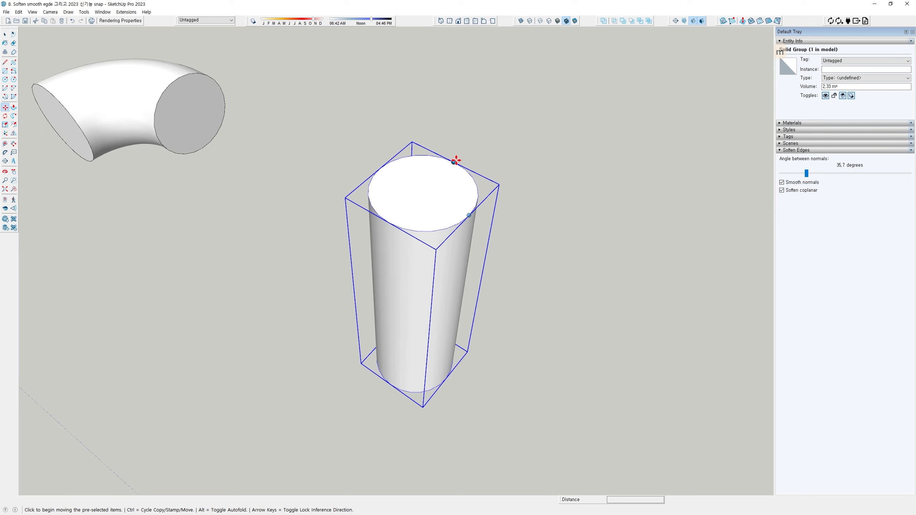
click(469, 215)
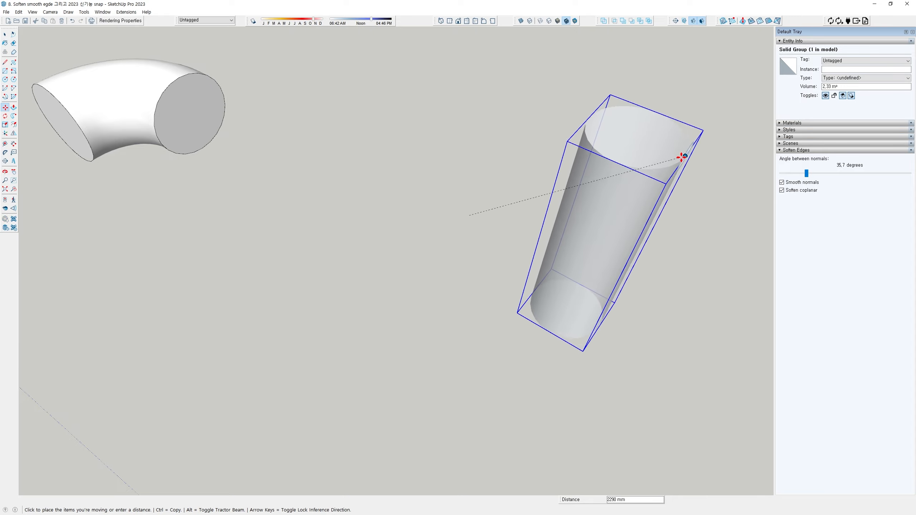
shift+middle_drag(600, 179, 382, 225)
middle_drag(382, 225, 460, 231)
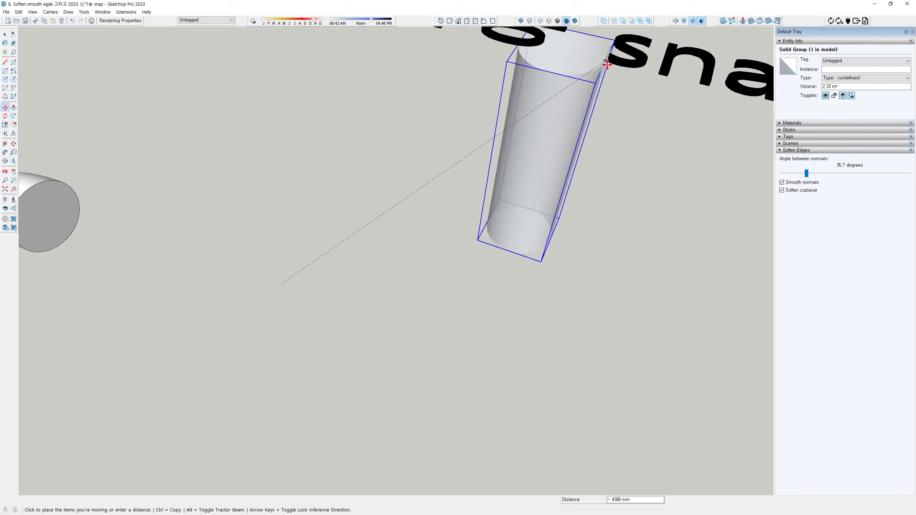
click(606, 62)
scroll(578, 135, down, 2)
shift+middle_drag(553, 231, 484, 311)
scroll(510, 209, up, 1)
scroll(510, 209, up, 4)
scroll(490, 176, up, 3)
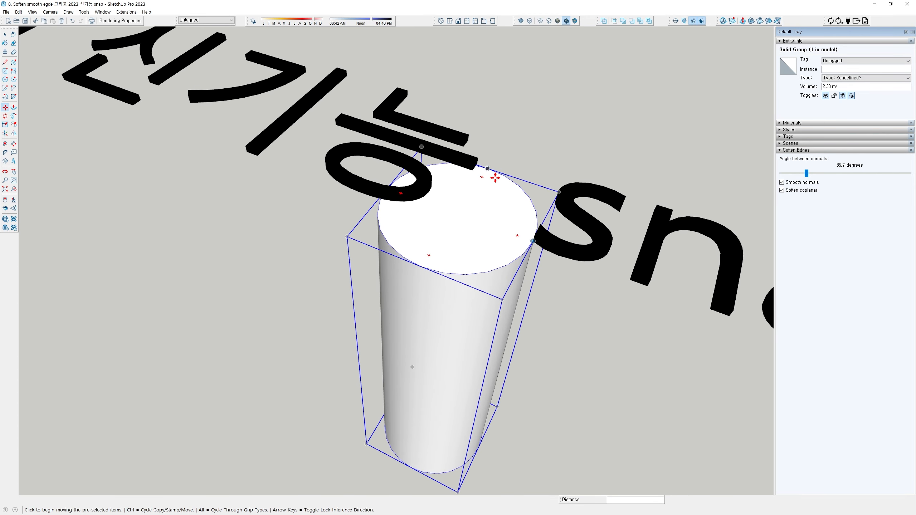
scroll(495, 188, down, 4)
scroll(573, 245, down, 3)
scroll(491, 297, down, 3)
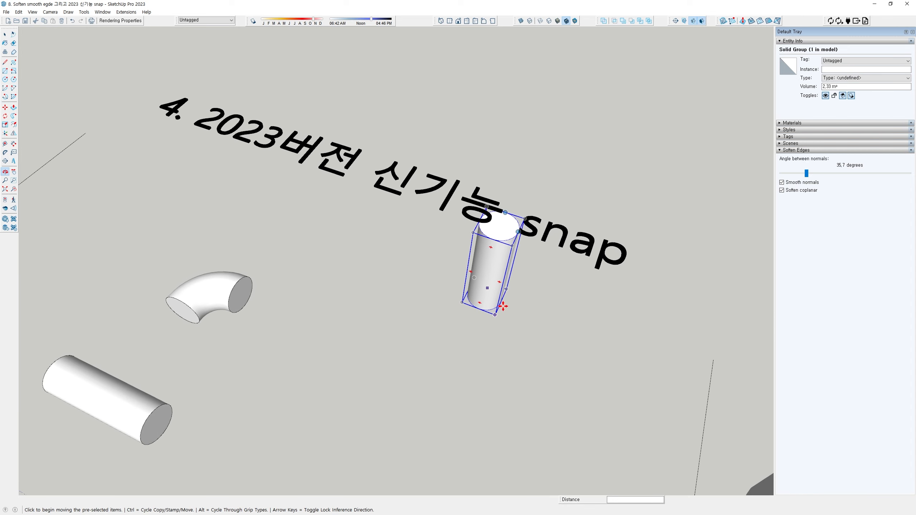
key(ctrl+z)
Step: Add a snap at the center of the cylinder's top face, oriented pointing straight up
key(space)
scroll(451, 341, down, 2)
click(450, 343)
scroll(419, 303, up, 2)
scroll(235, 259, up, 5)
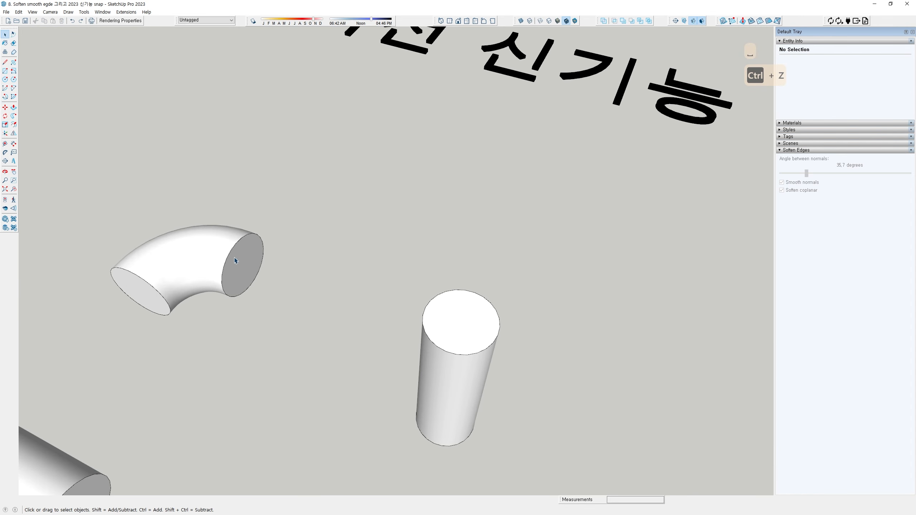
shift+middle_drag(236, 260, 243, 255)
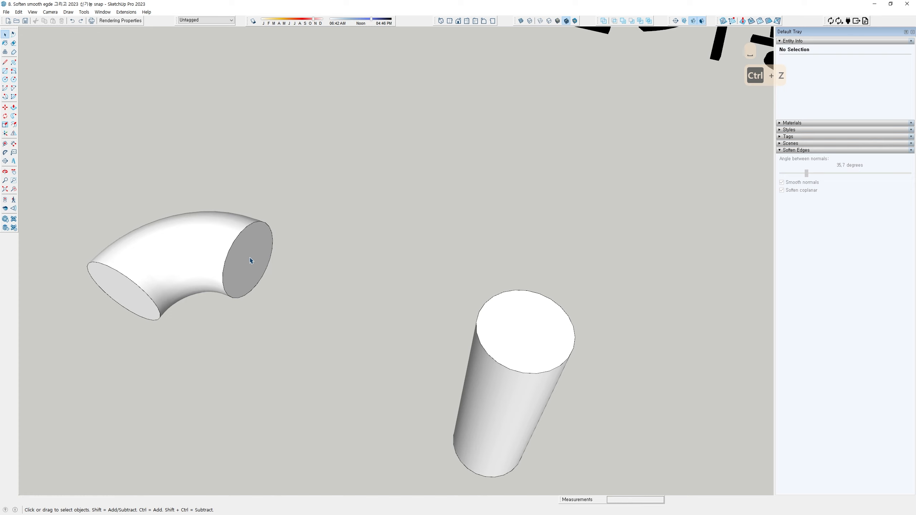
middle_drag(510, 293, 512, 326)
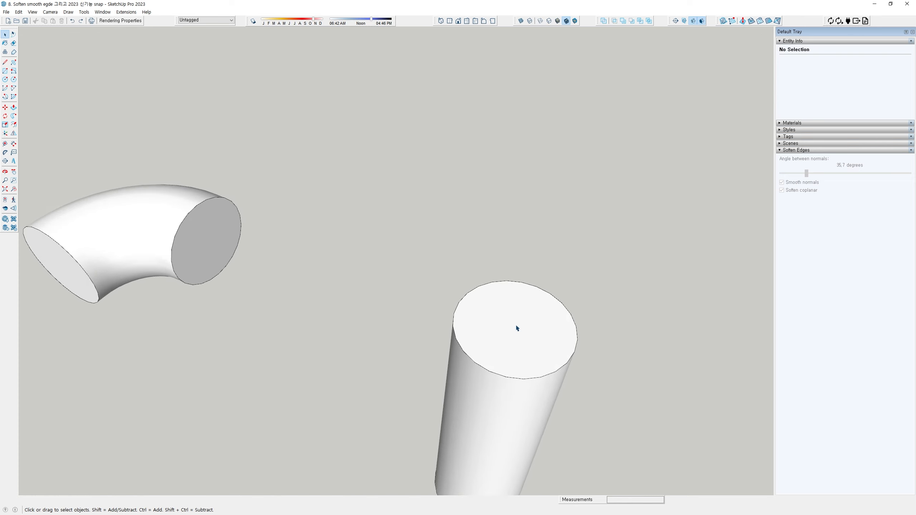
scroll(504, 340, down, 2)
middle_drag(504, 340, 487, 315)
scroll(491, 283, up, 1)
double_click(494, 285)
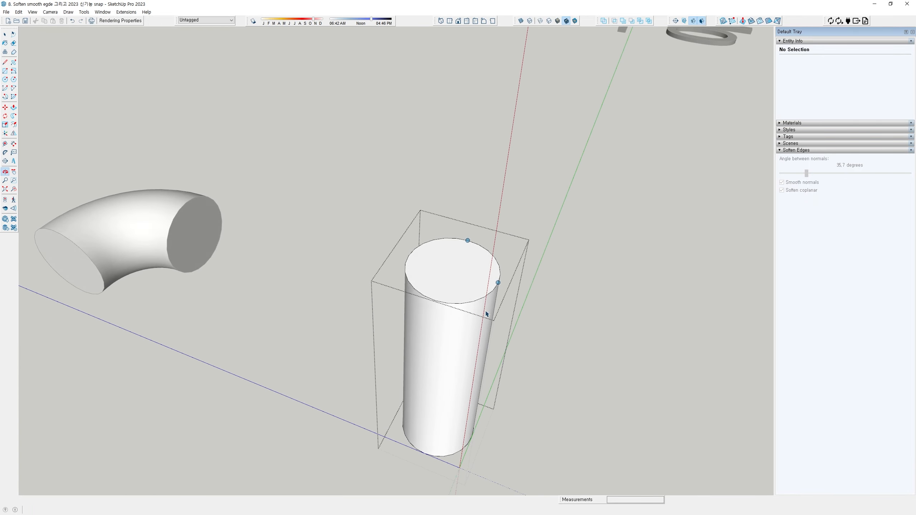
scroll(505, 250, up, 2)
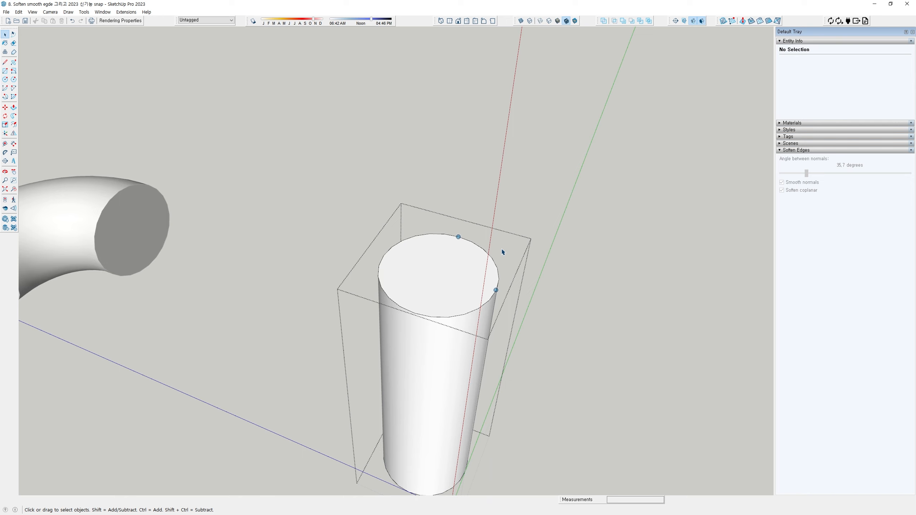
right_click(503, 249)
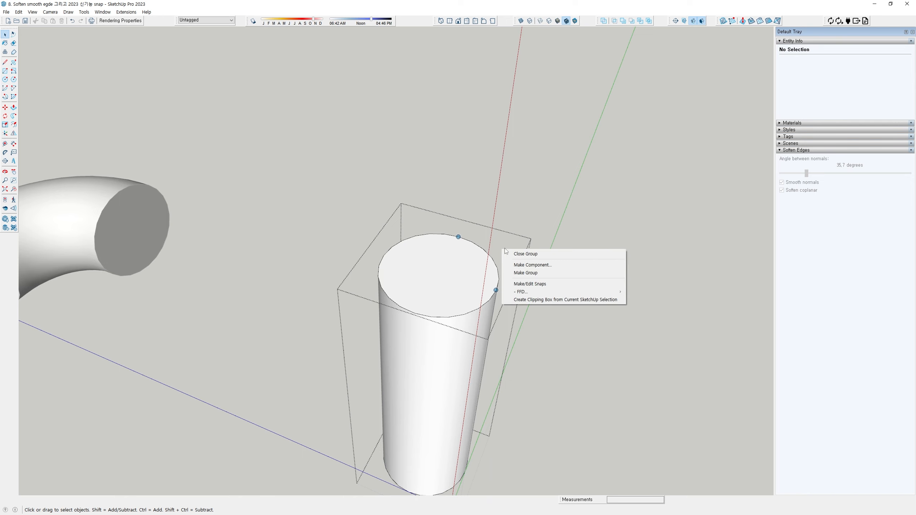
click(551, 284)
middle_drag(493, 266, 462, 311)
scroll(460, 312, up, 1)
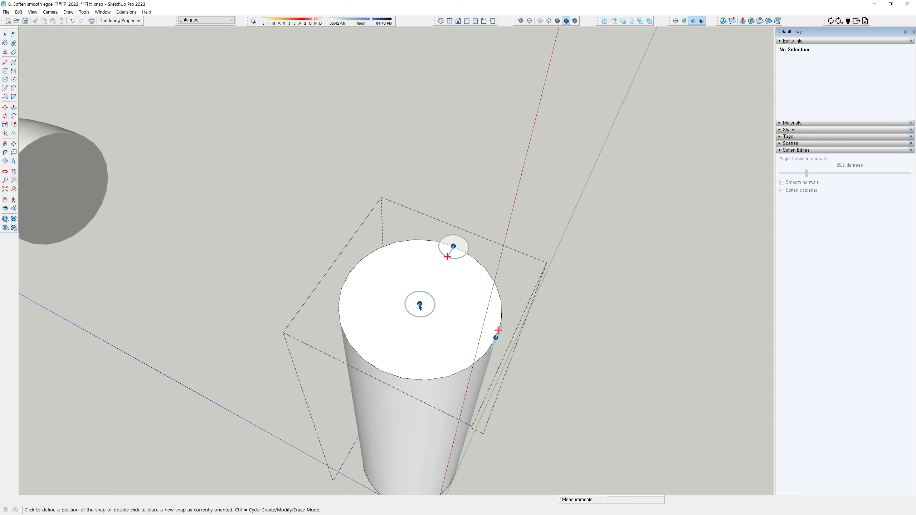
middle_drag(420, 311, 395, 248)
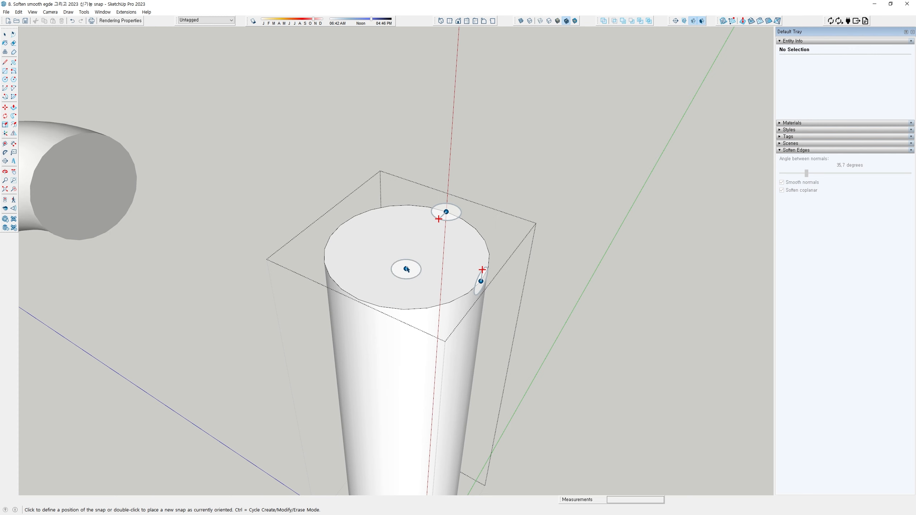
middle_drag(409, 259, 484, 312)
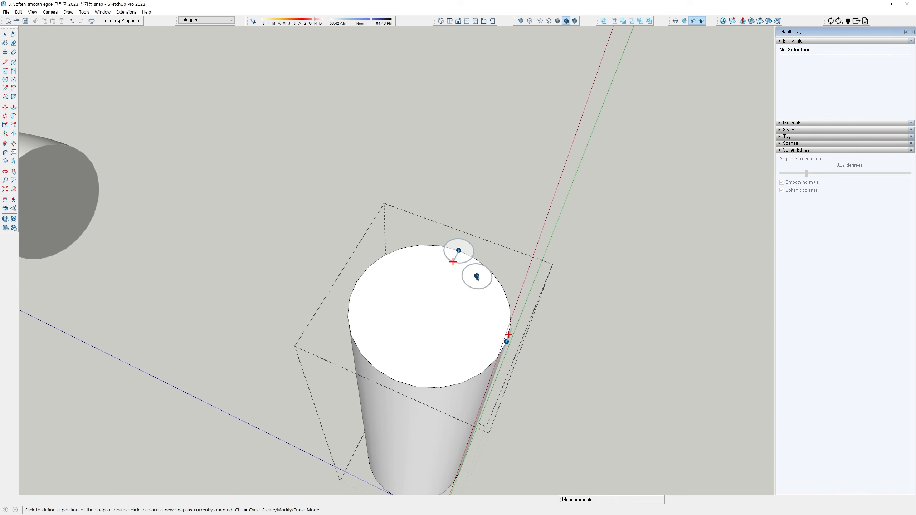
click(429, 310)
middle_drag(429, 310, 407, 164)
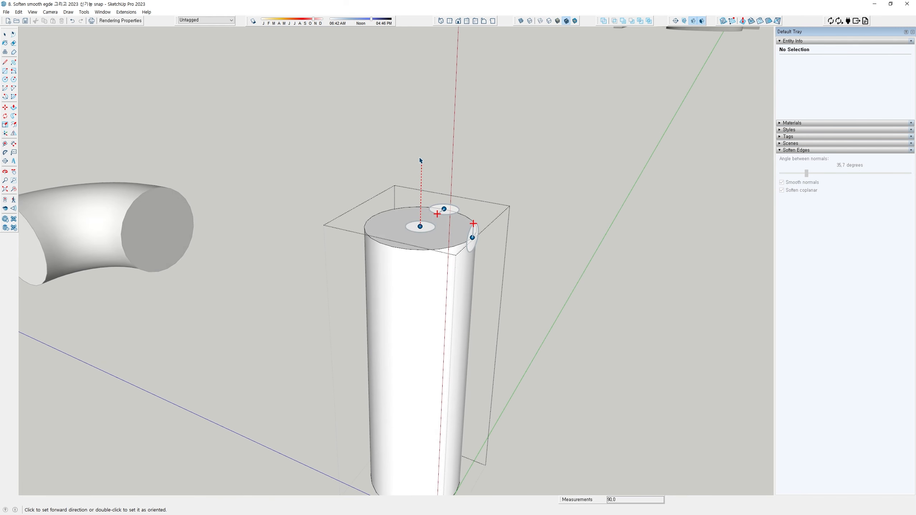
middle_drag(426, 131, 421, 120)
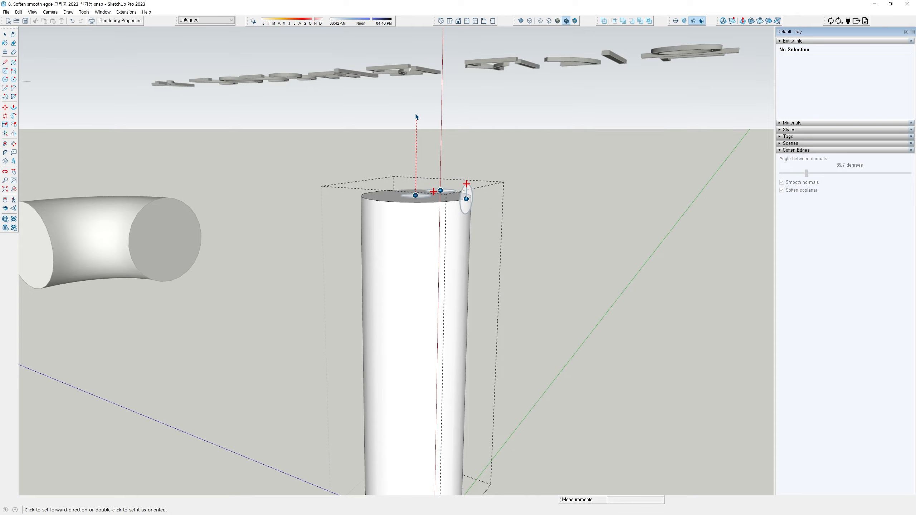
click(416, 115)
middle_drag(497, 176, 474, 295)
key(space)
click(550, 312)
scroll(348, 238, up, 4)
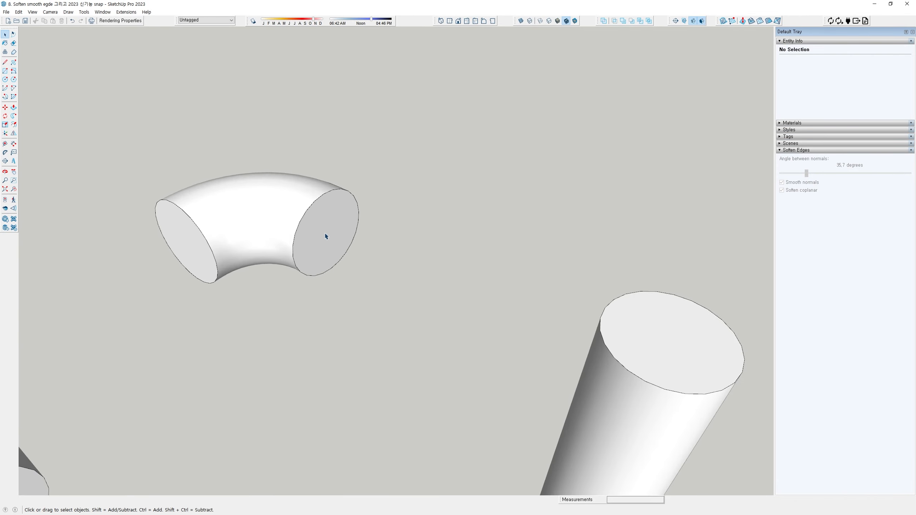
Step: Open the elbow pipe group and add a snap at the center of its end face, oriented outward
middle_drag(326, 236, 360, 242)
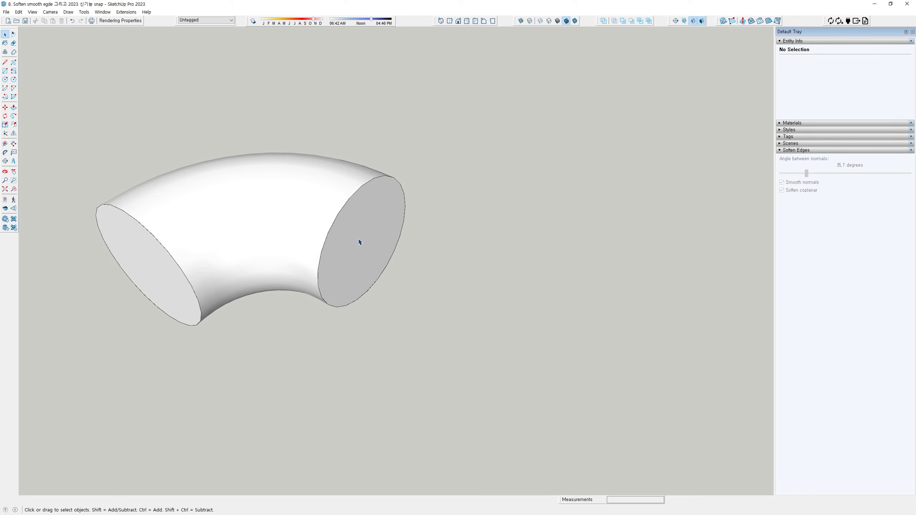
double_click(367, 271)
shift+middle_drag(364, 318, 435, 359)
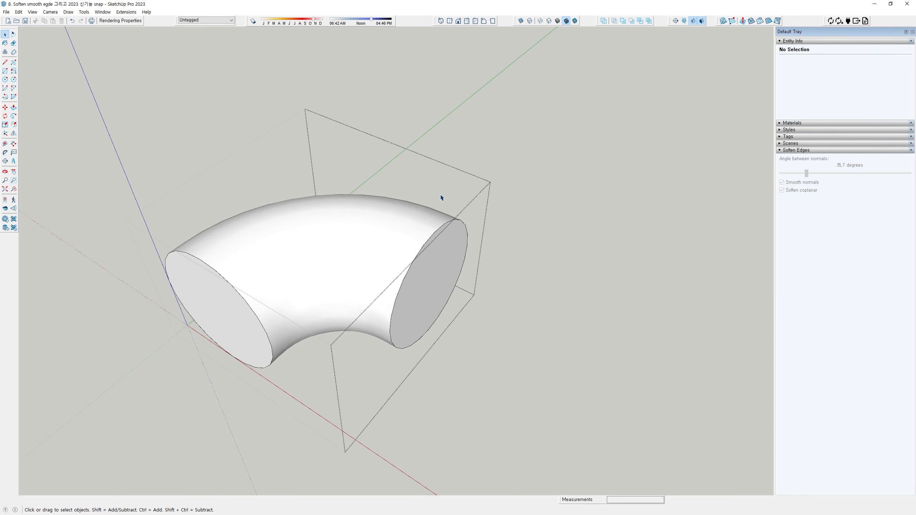
right_click(443, 193)
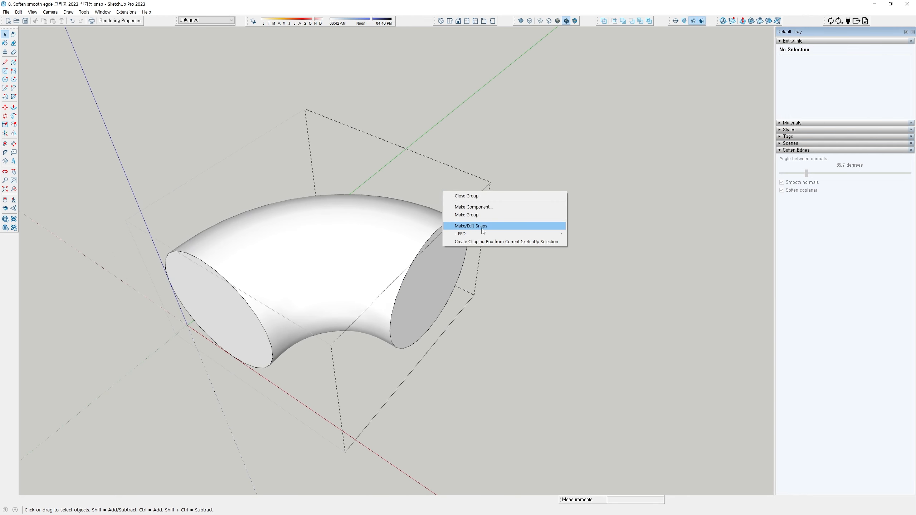
click(472, 226)
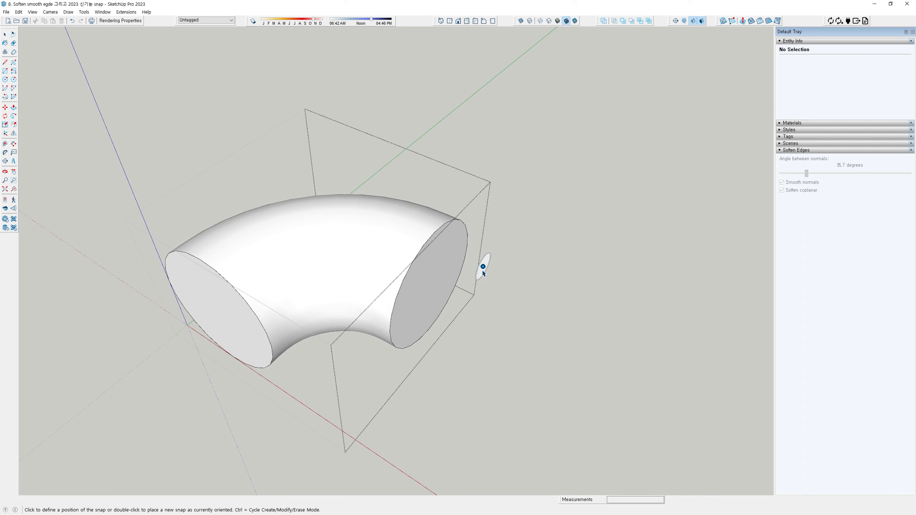
middle_drag(484, 273, 423, 278)
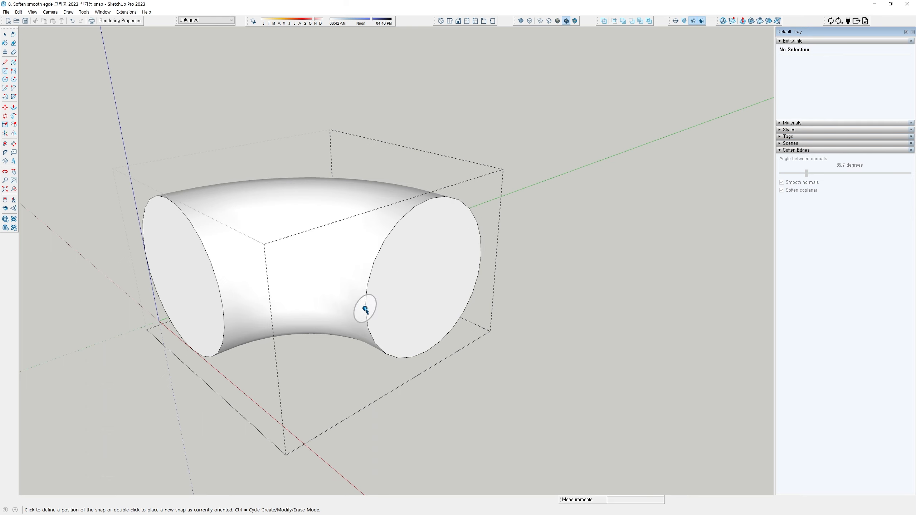
click(432, 273)
mouse_move(432, 272)
middle_down()
mouse_move(365, 210)
mouse_move(437, 260)
middle_up()
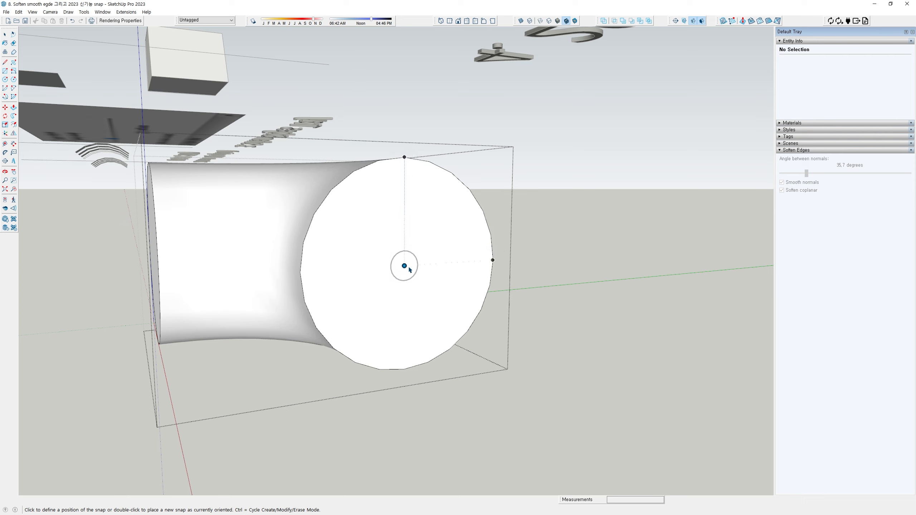
click(409, 268)
middle_drag(409, 268, 574, 338)
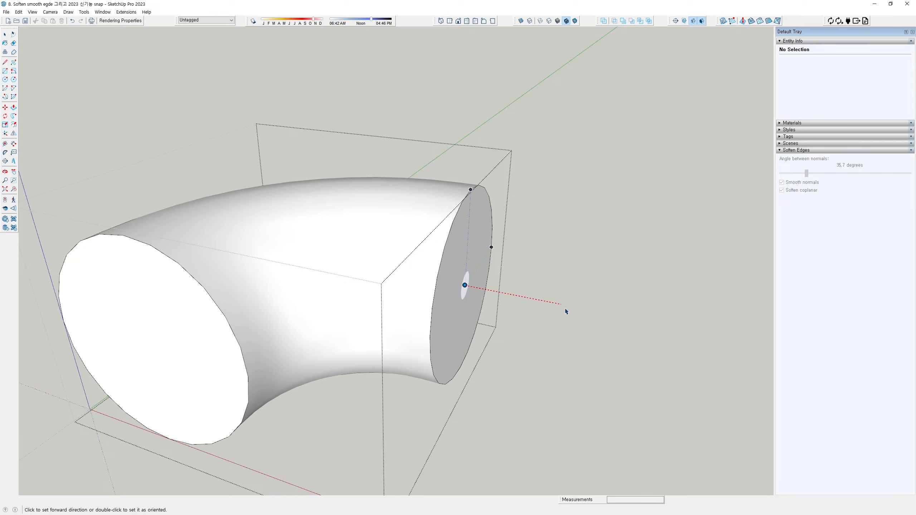
click(597, 315)
middle_drag(593, 313, 325, 305)
scroll(419, 324, up, 2)
middle_drag(449, 314, 455, 371)
key(space)
scroll(559, 349, down, 3)
click(480, 330)
scroll(477, 327, down, 3)
middle_drag(475, 324, 343, 235)
scroll(331, 237, up, 2)
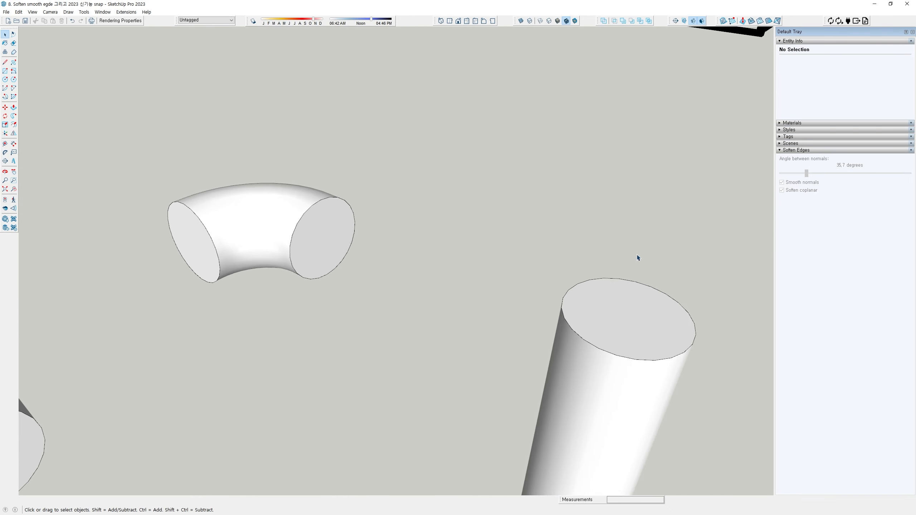
middle_drag(538, 328, 535, 316)
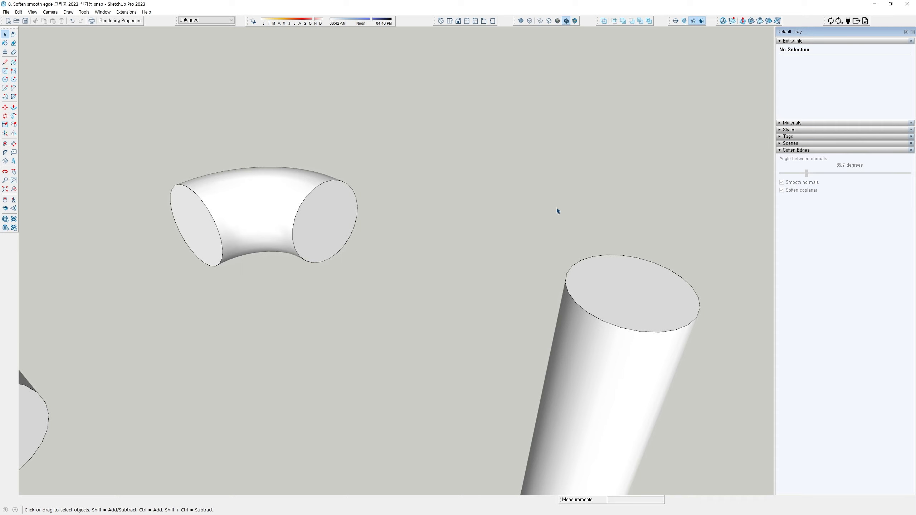
Step: Select the elbow pipe group and start moving it, picking it up by the snap on its end face
scroll(333, 240, down, 3)
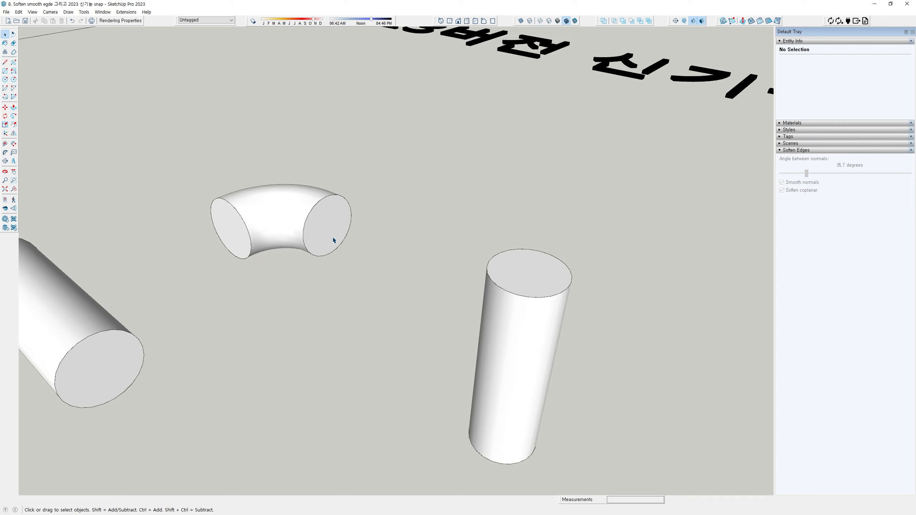
middle_drag(333, 241, 320, 223)
click(299, 226)
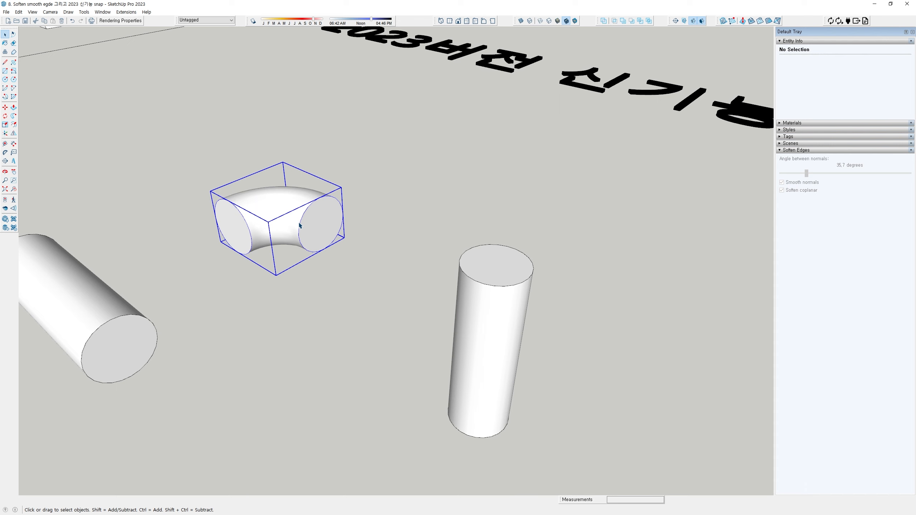
key(m)
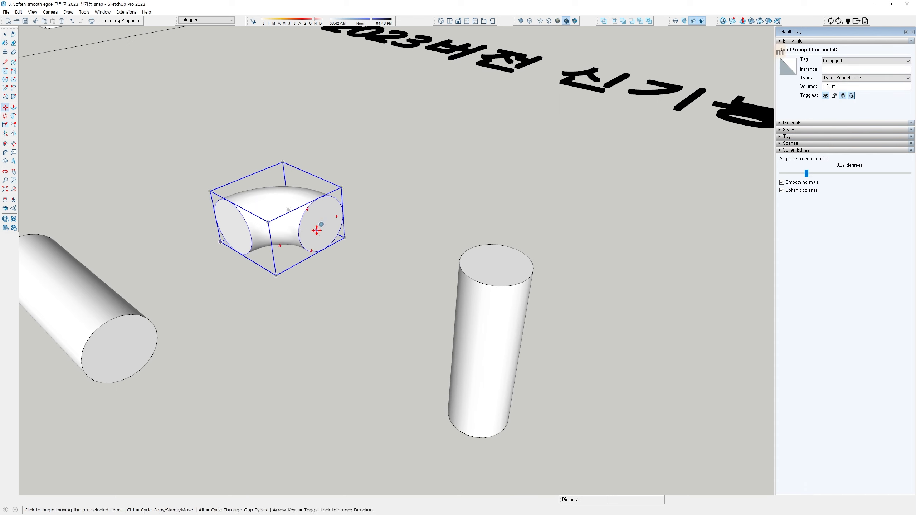
click(321, 224)
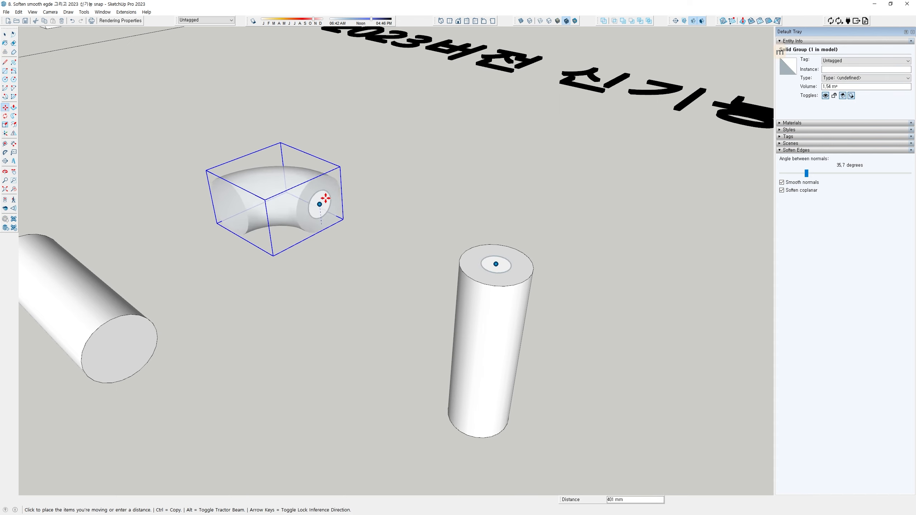
Step: Bring the elbow pipe toward the cylinder's top so its end snap meets the snap at the top-face center
middle_drag(450, 207, 374, 205)
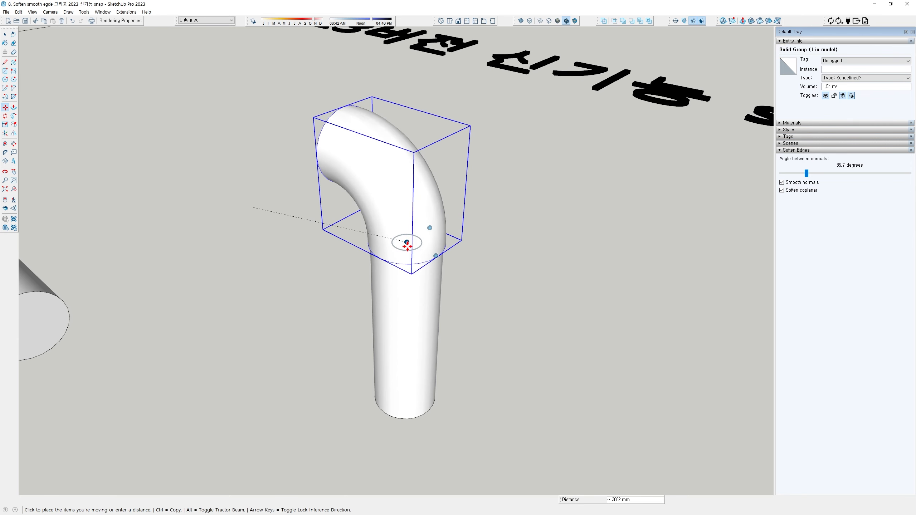
scroll(407, 243, up, 3)
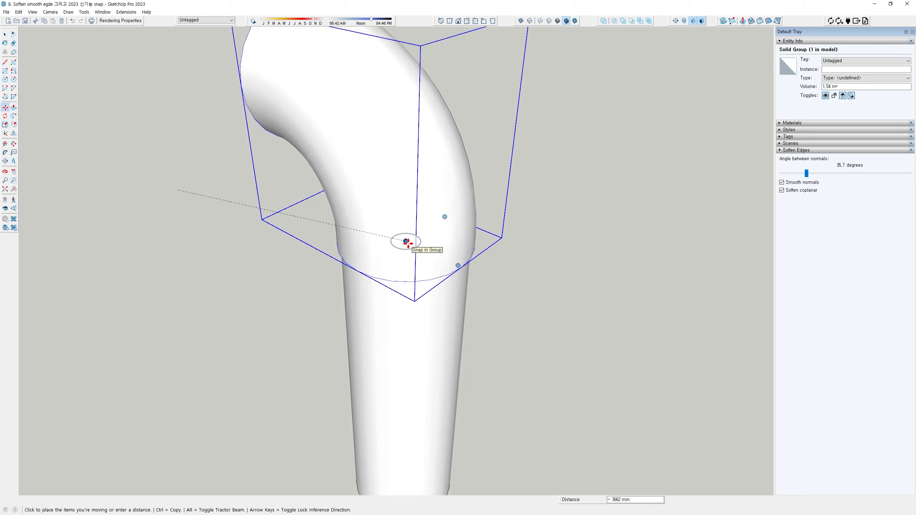
scroll(405, 242, down, 6)
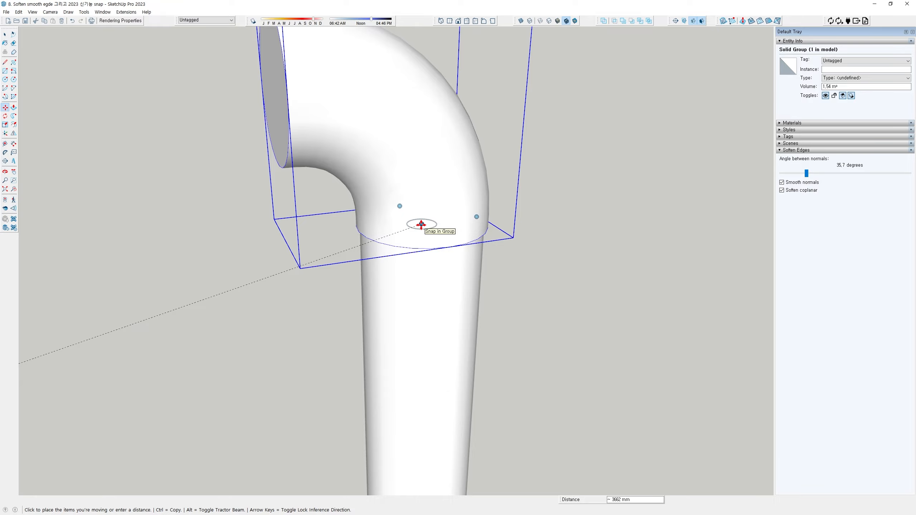
mouse_move(422, 224)
middle_down()
mouse_move(321, 376)
mouse_move(152, 430)
mouse_move(90, 438)
middle_up()
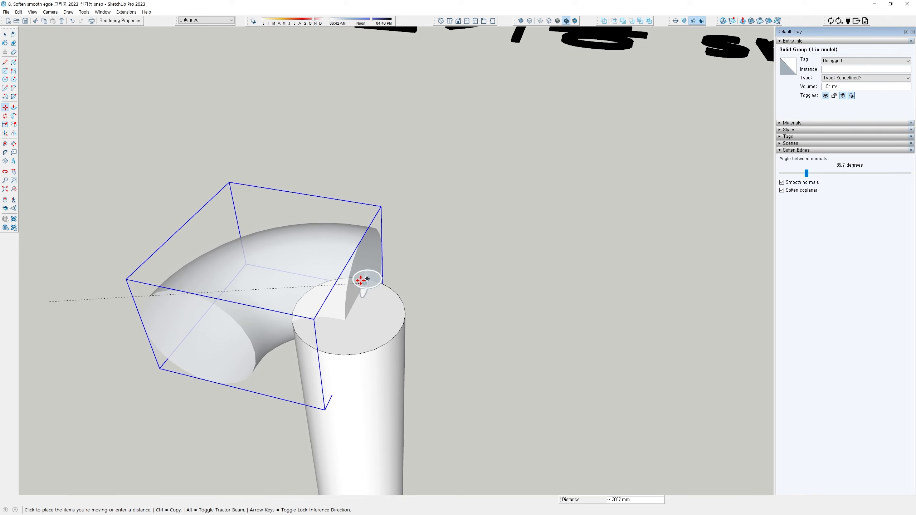
middle_drag(411, 323, 401, 276)
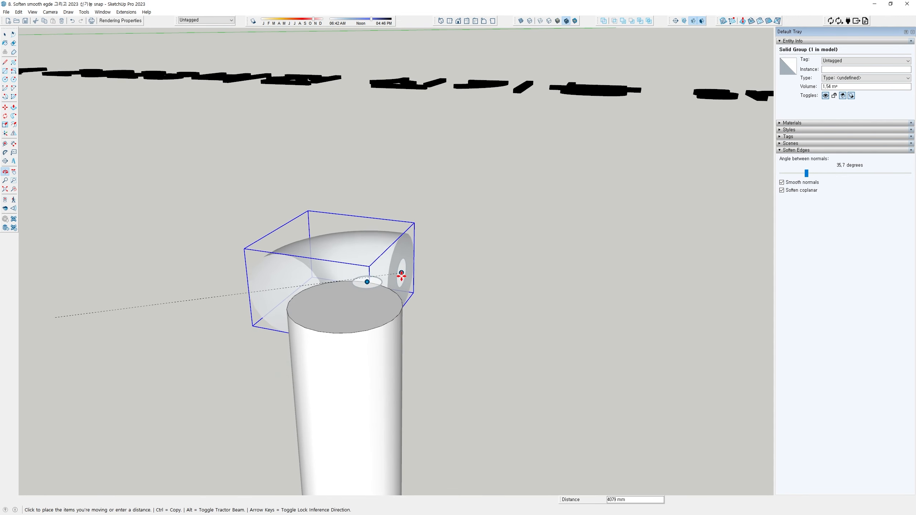
scroll(401, 277, up, 2)
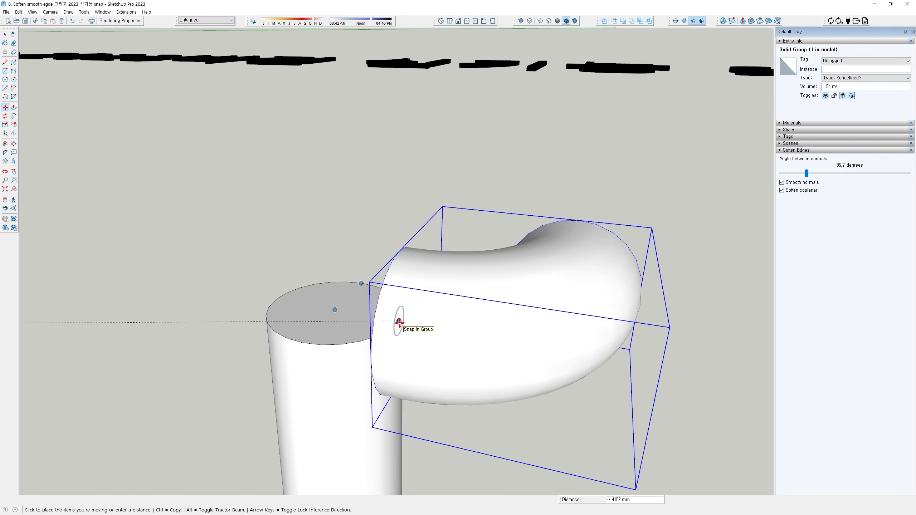
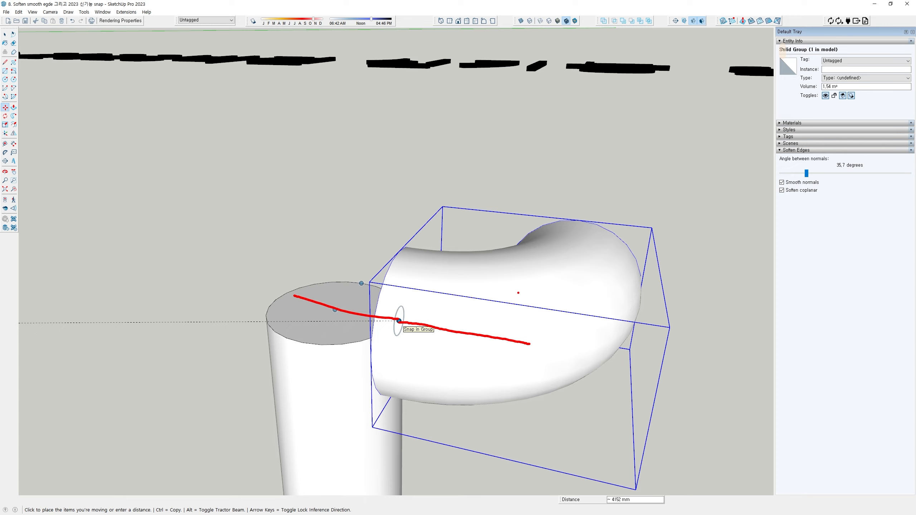
Step: Rotate the elbow pipe's snap orientation and place it on the cylinder's top, joining the two snaps
key(Escape)
mouse_move(427, 288)
middle_down()
mouse_move(397, 326)
mouse_move(367, 325)
middle_up()
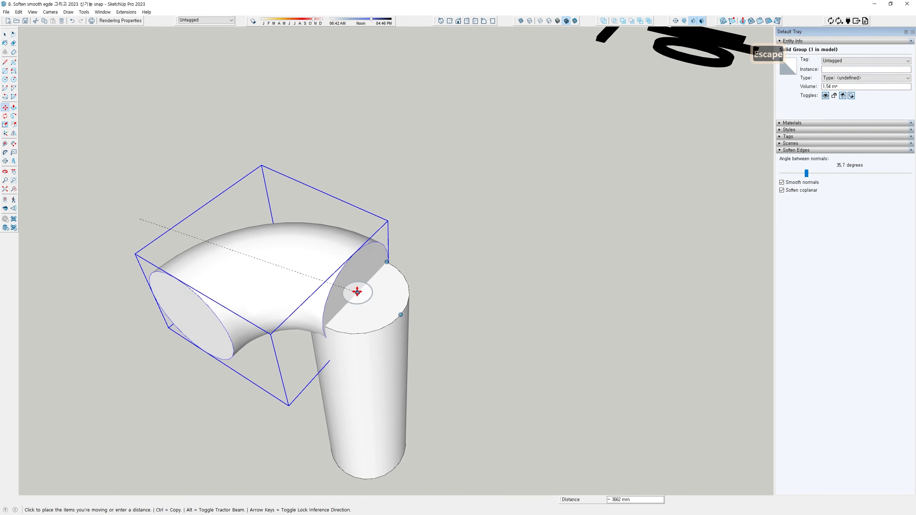
scroll(355, 293, up, 5)
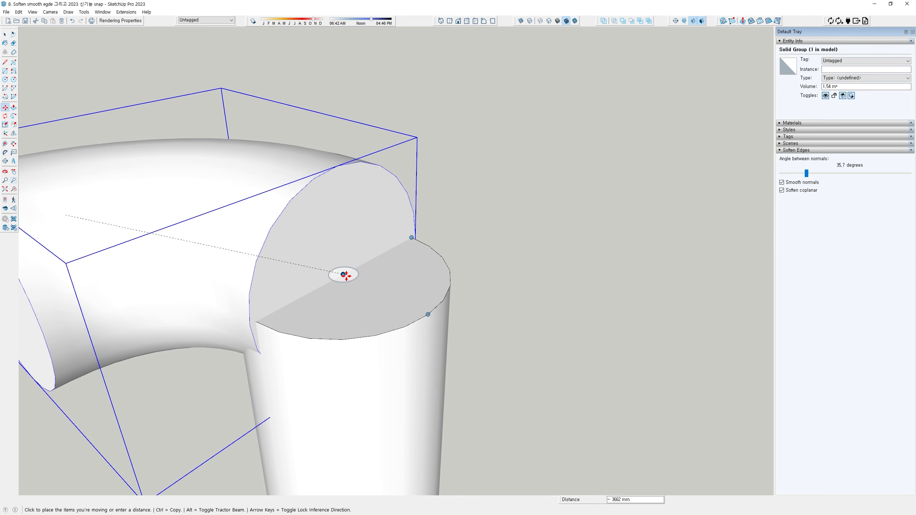
key(Tab)
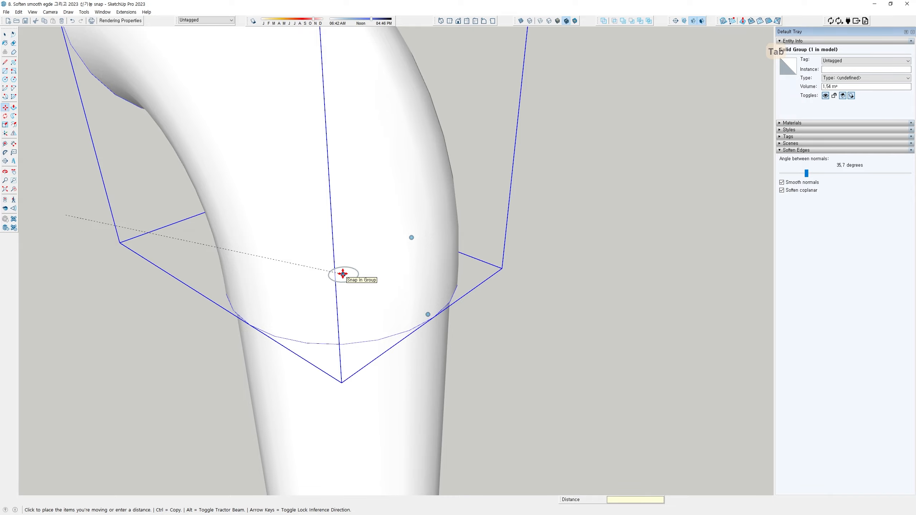
click(343, 274)
scroll(360, 277, down, 6)
middle_drag(281, 365, 364, 379)
click(232, 331)
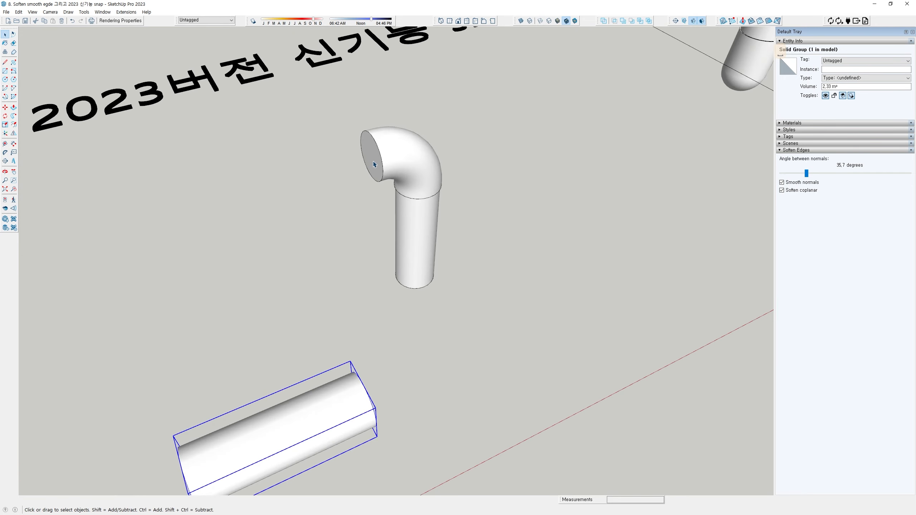
middle_drag(374, 210, 235, 305)
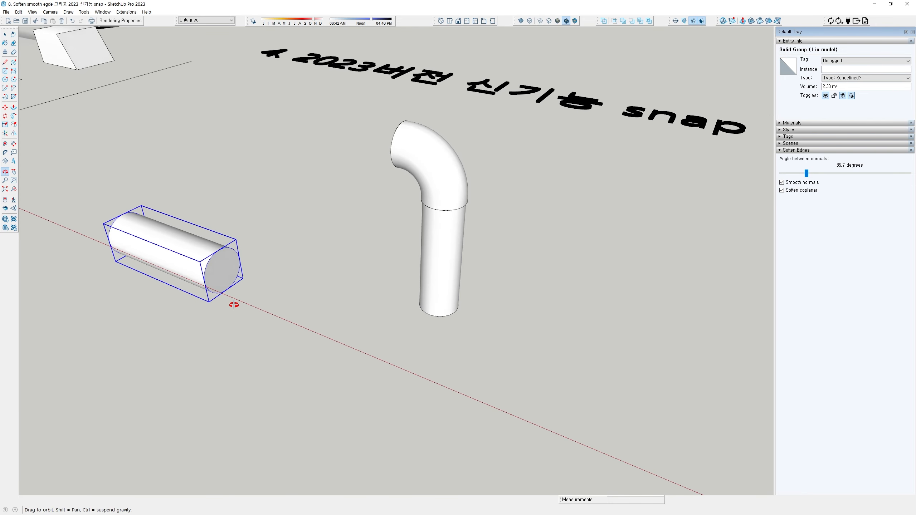
scroll(195, 245, up, 4)
scroll(200, 244, up, 1)
key(m)
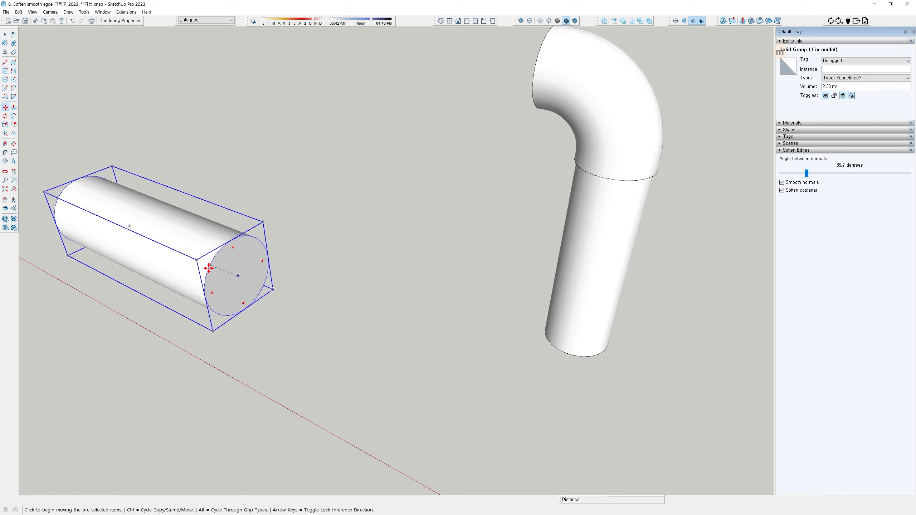
scroll(239, 276, down, 1)
middle_drag(286, 251, 555, 246)
key(space)
Step: Reopen the elbow pipe group, add a second snap at the center of its free end face, and close the group
scroll(408, 143, up, 2)
click(334, 132)
scroll(346, 145, up, 4)
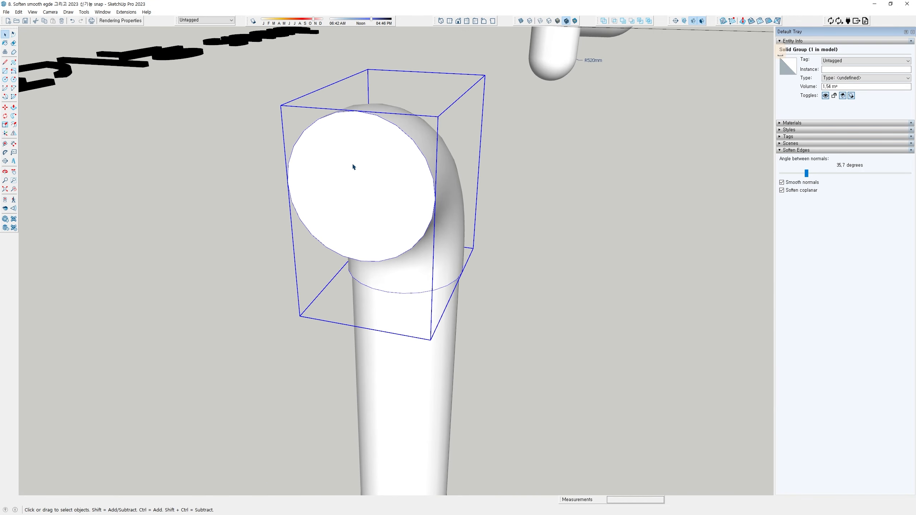
double_click(320, 131)
scroll(296, 120, up, 2)
right_click(297, 121)
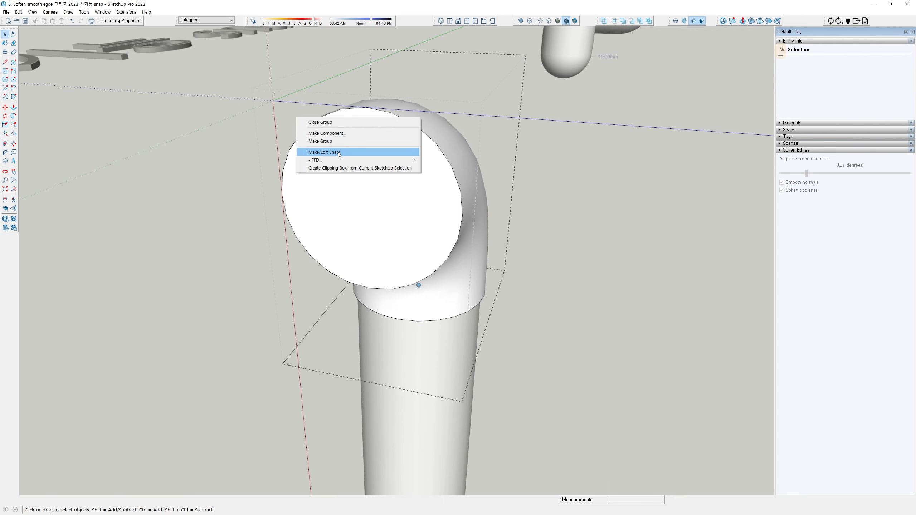
click(326, 152)
middle_drag(350, 168, 334, 156)
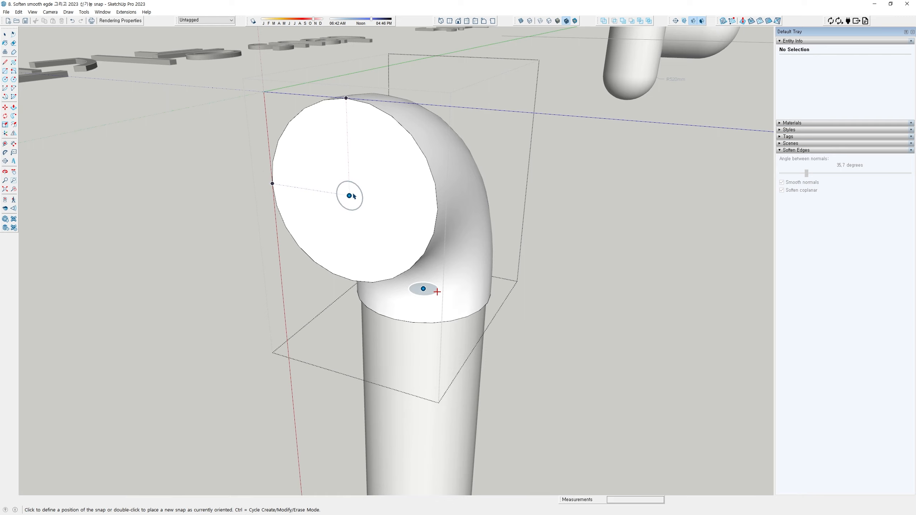
click(349, 196)
middle_drag(325, 203, 311, 259)
click(207, 326)
key(space)
click(31, 305)
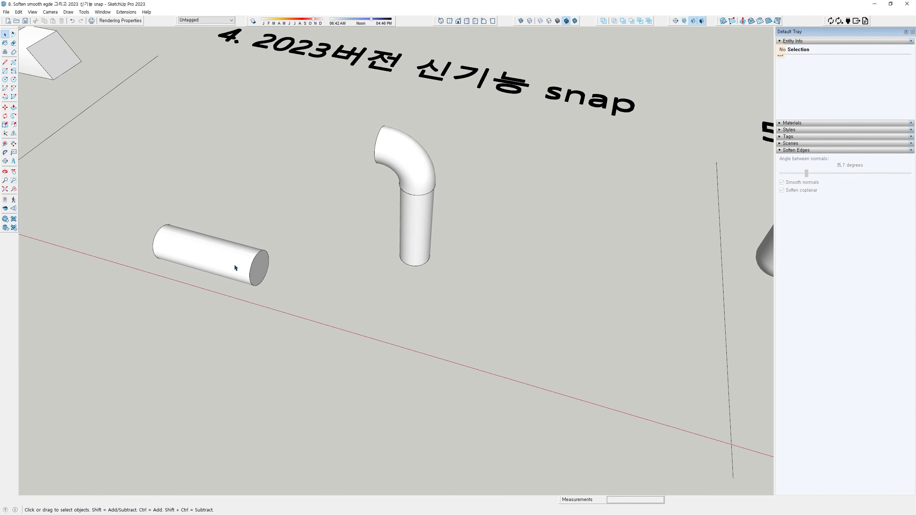
Step: Open the long horizontal cylinder group, add a snap at the center of its end face, and close the group
click(234, 264)
scroll(233, 263, up, 2)
middle_drag(234, 264, 248, 264)
scroll(253, 256, up, 5)
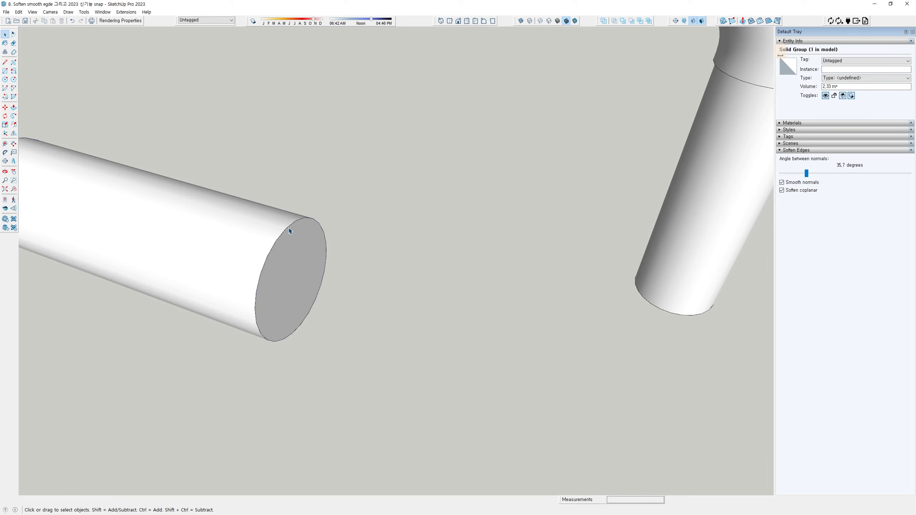
scroll(308, 188, up, 3)
right_click(313, 191)
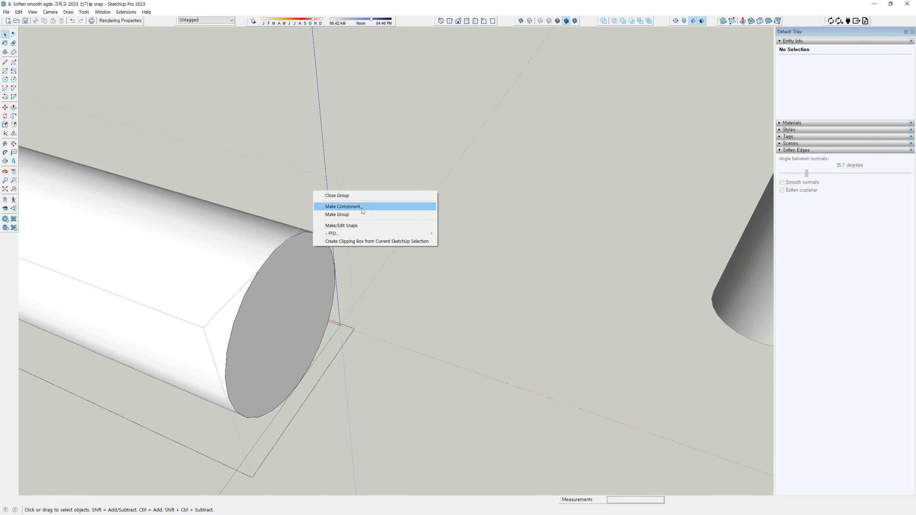
click(371, 226)
middle_drag(368, 229, 380, 158)
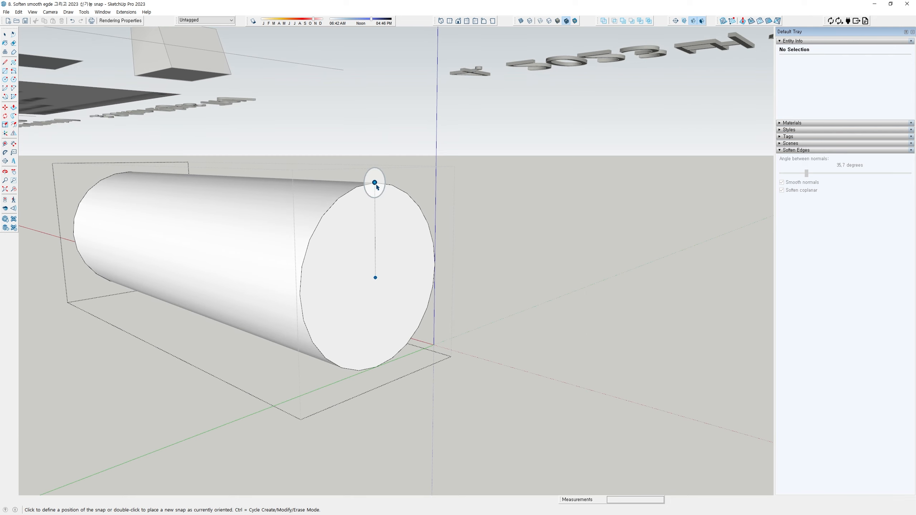
click(374, 277)
scroll(374, 277, down, 3)
middle_drag(391, 302, 493, 368)
double_click(547, 322)
scroll(520, 348, down, 1)
key(space)
click(492, 368)
scroll(419, 335, down, 3)
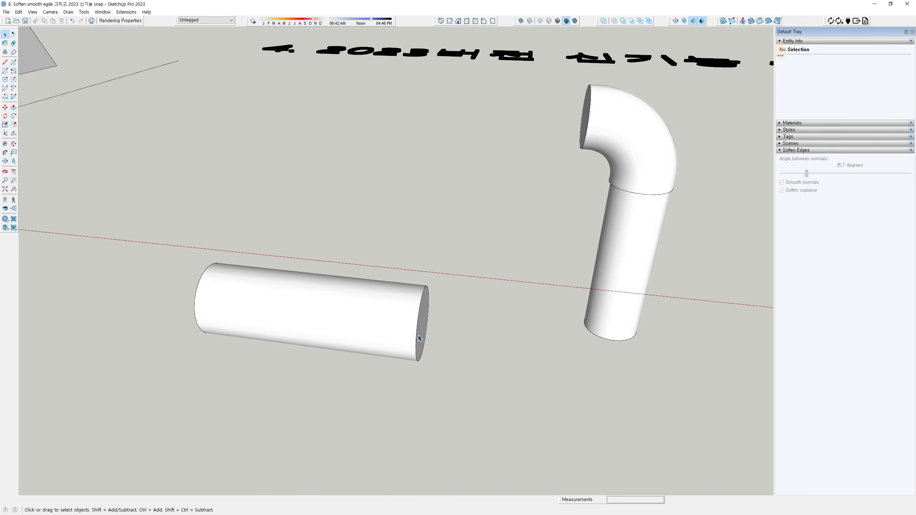
Step: Move the long cylinder by its end snap and attach it to the snap on the elbow pipe's free end
click(418, 338)
scroll(418, 338, down, 4)
middle_drag(419, 338, 359, 355)
scroll(362, 348, up, 4)
key(m)
scroll(400, 331, up, 1)
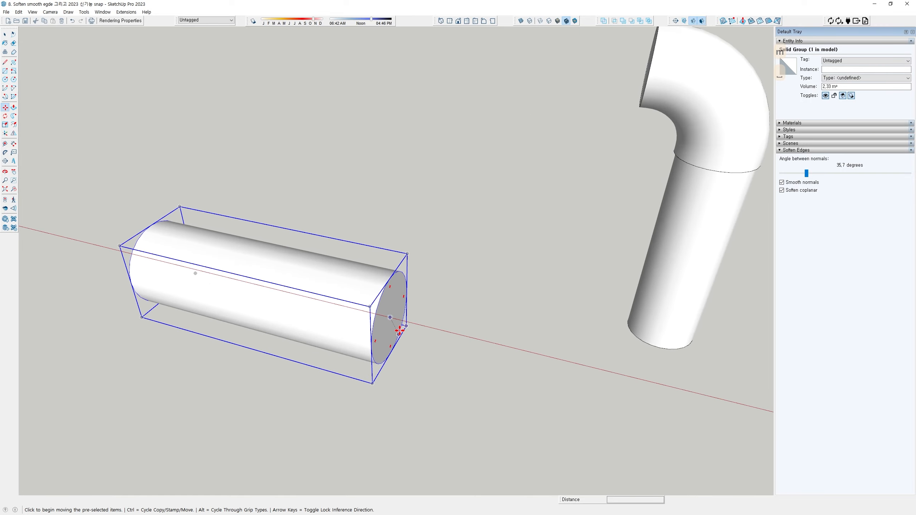
click(391, 318)
scroll(421, 285, down, 4)
middle_drag(339, 307, 552, 325)
scroll(512, 300, up, 2)
scroll(469, 277, up, 1)
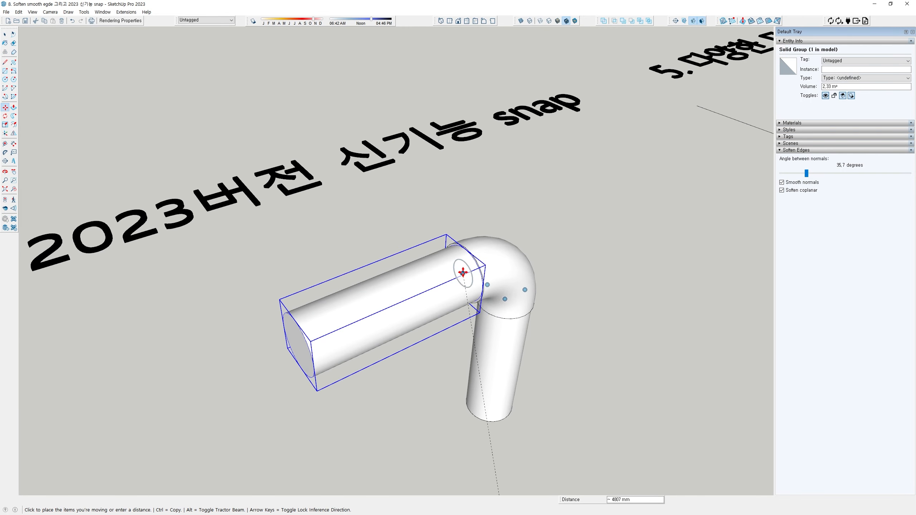
click(463, 272)
middle_drag(464, 267, 312, 395)
scroll(331, 359, down, 1)
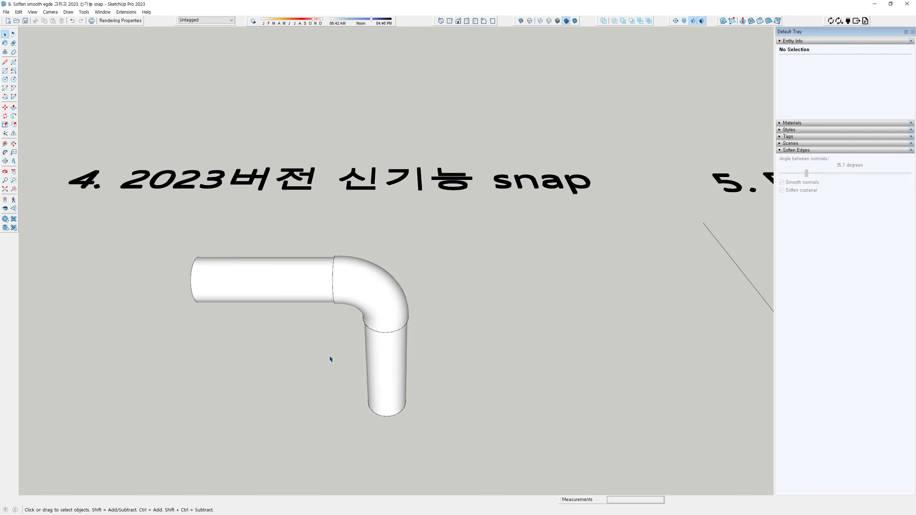
Step: Orbit and zoom to examine the assembled pipe and the dimensioned capsule model in the modeling practice section
middle_drag(331, 359, 306, 357)
middle_drag(404, 333, 507, 222)
mouse_move(452, 264)
shift+middle_down()
mouse_move(354, 350)
mouse_move(444, 213)
mouse_move(421, 348)
mouse_move(468, 250)
mouse_move(566, 181)
mouse_move(303, 400)
mouse_move(503, 312)
mouse_move(429, 321)
mouse_move(447, 253)
shift+middle_up()
scroll(447, 254, down, 2)
middle_drag(415, 280, 382, 308)
scroll(501, 286, up, 4)
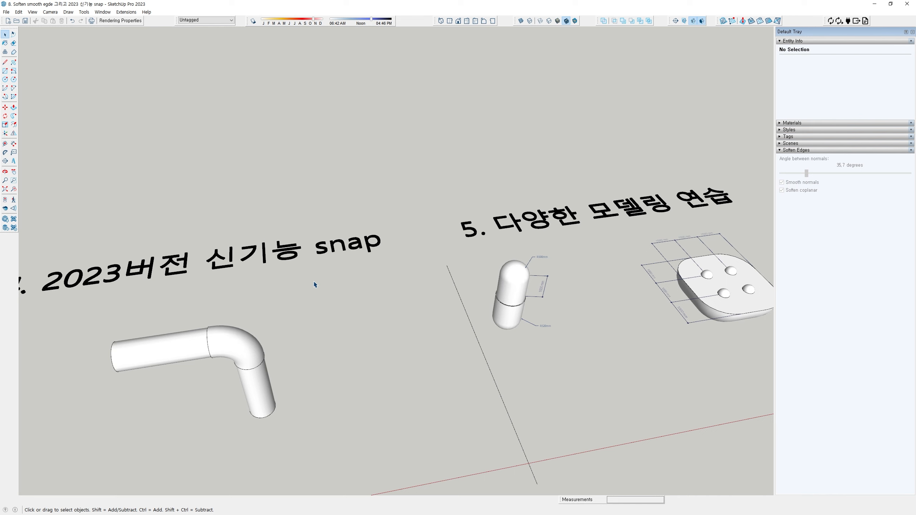
scroll(301, 275, down, 1)
middle_drag(302, 275, 245, 336)
shift+middle_drag(245, 335, 364, 319)
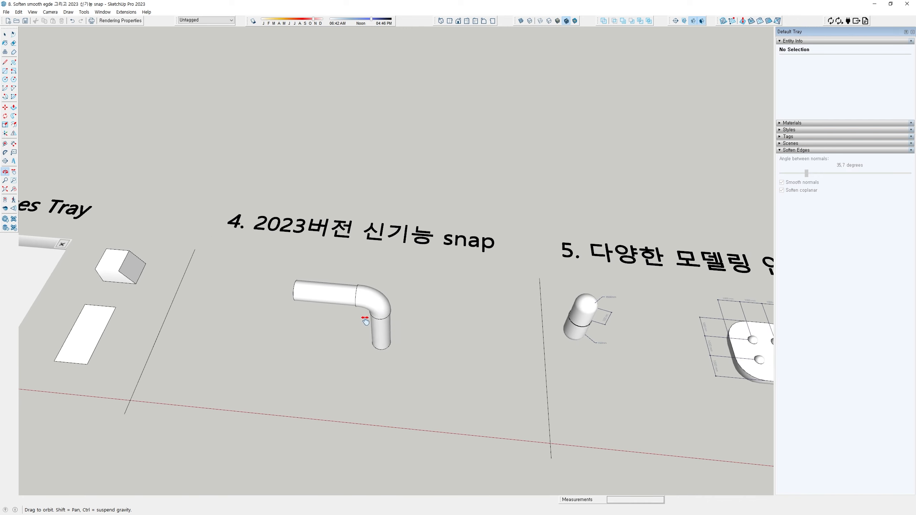
shift+middle_drag(364, 319, 373, 319)
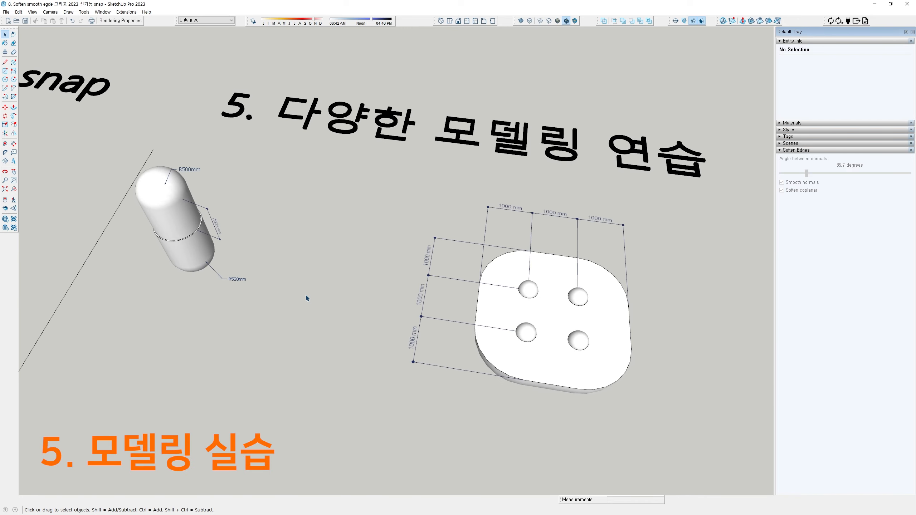
middle_drag(307, 298, 323, 173)
middle_drag(573, 200, 326, 379)
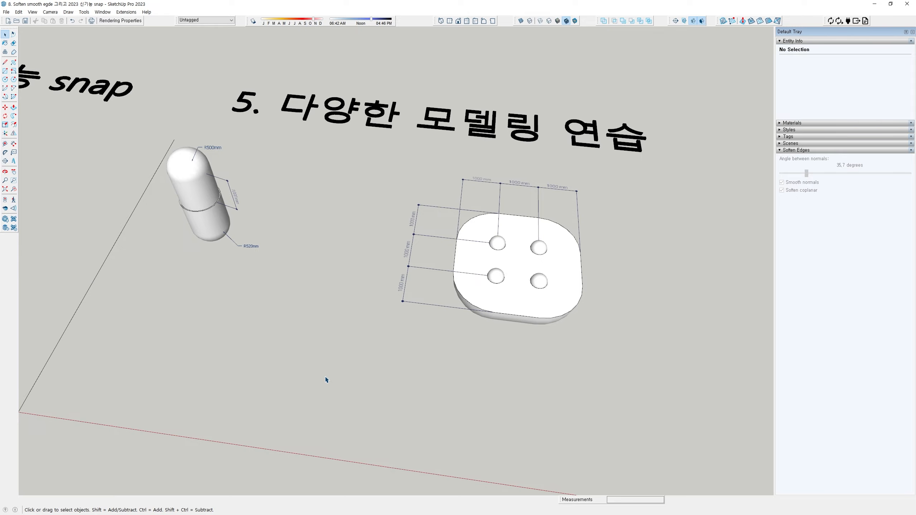
scroll(326, 378, down, 5)
middle_drag(326, 378, 254, 266)
scroll(262, 234, up, 6)
scroll(439, 412, down, 3)
scroll(388, 337, up, 3)
scroll(167, 169, up, 4)
middle_drag(167, 169, 306, 206)
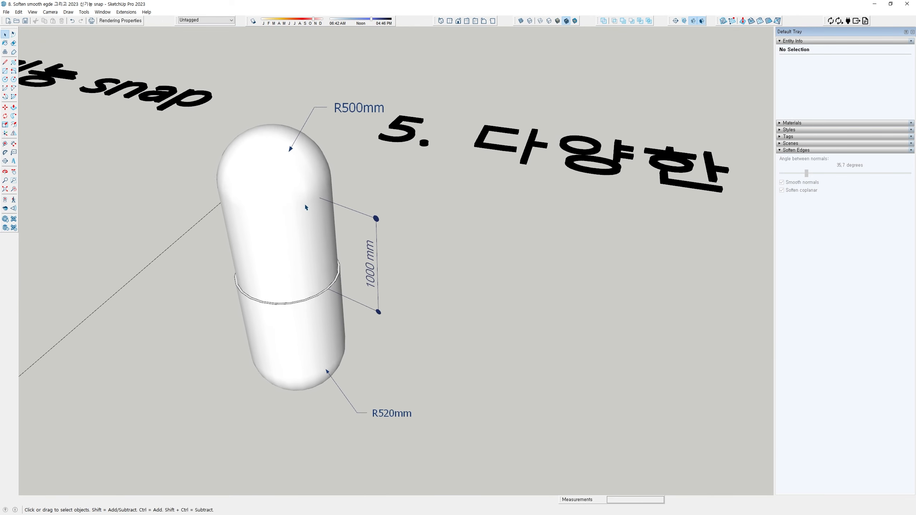
scroll(276, 195, up, 2)
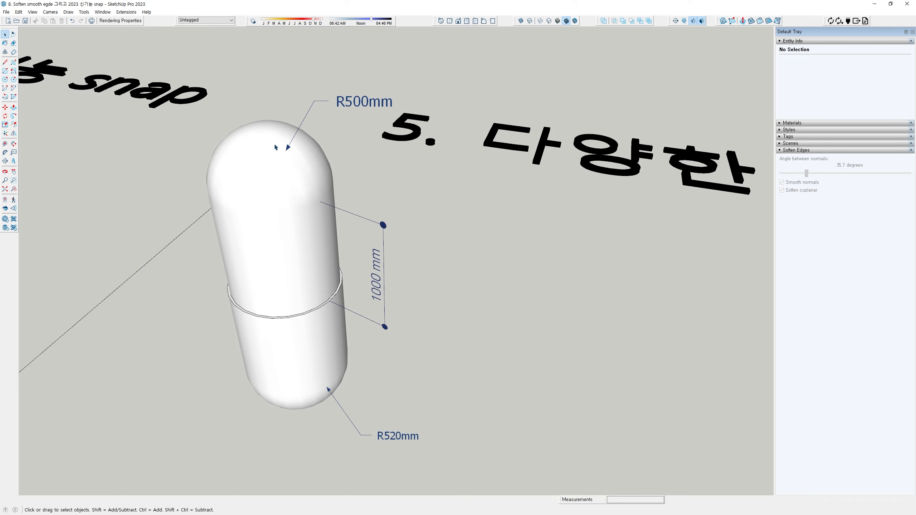
mouse_move(276, 147)
middle_down()
mouse_move(261, 147)
mouse_move(280, 141)
middle_up()
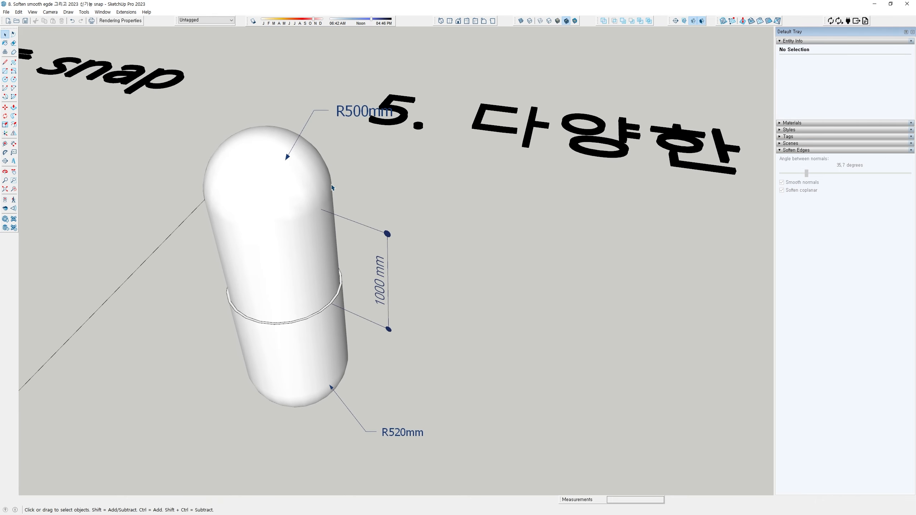
middle_drag(280, 245, 325, 185)
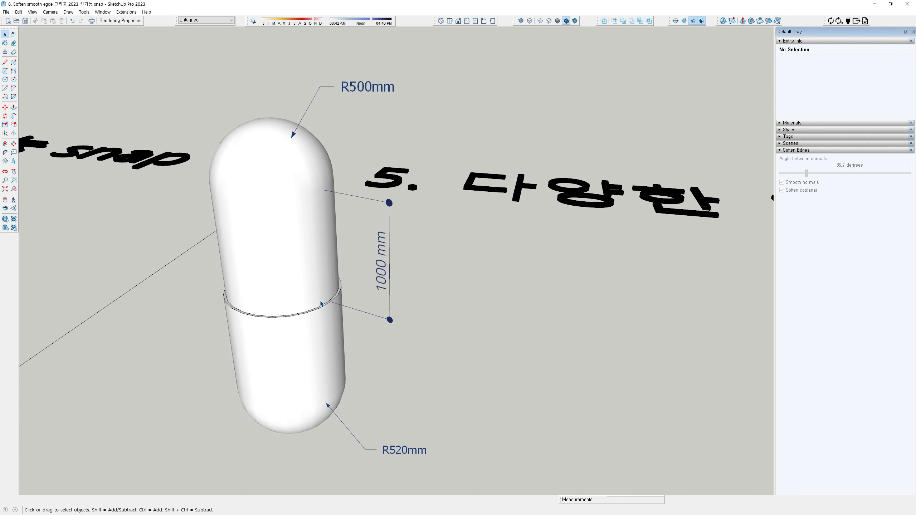
middle_drag(322, 311, 326, 362)
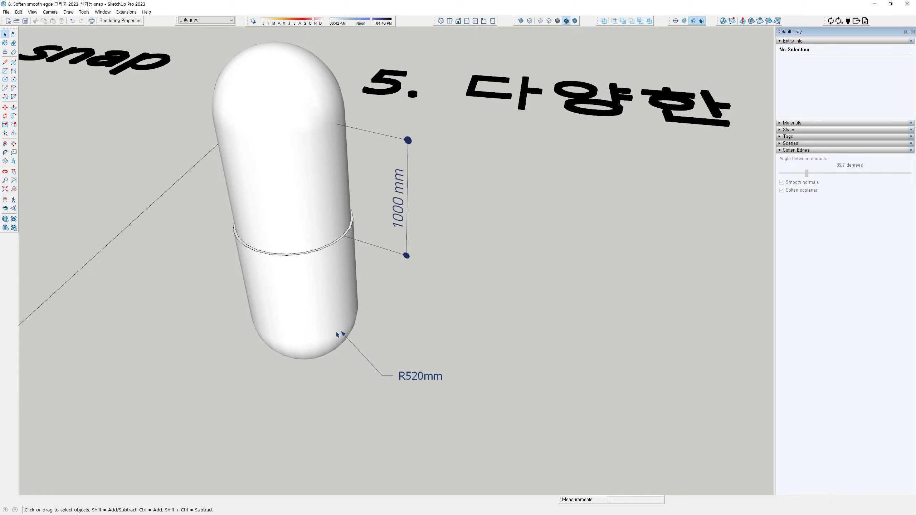
middle_drag(318, 308, 325, 330)
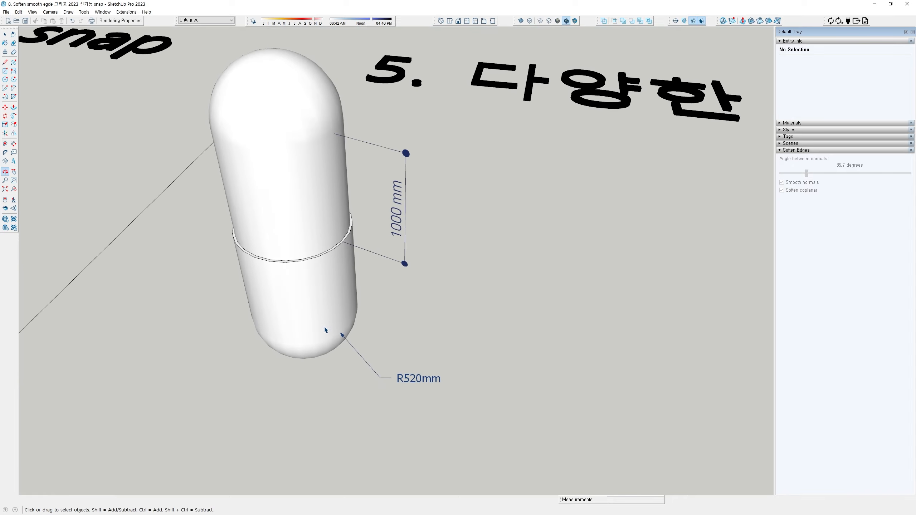
scroll(326, 329, down, 3)
scroll(285, 274, down, 3)
scroll(292, 315, down, 2)
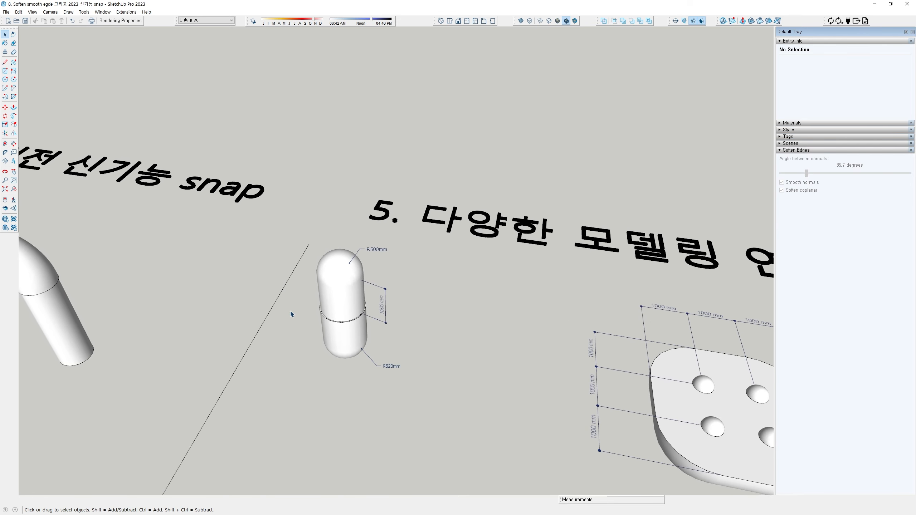
shift+middle_drag(345, 309, 315, 270)
scroll(315, 268, up, 4)
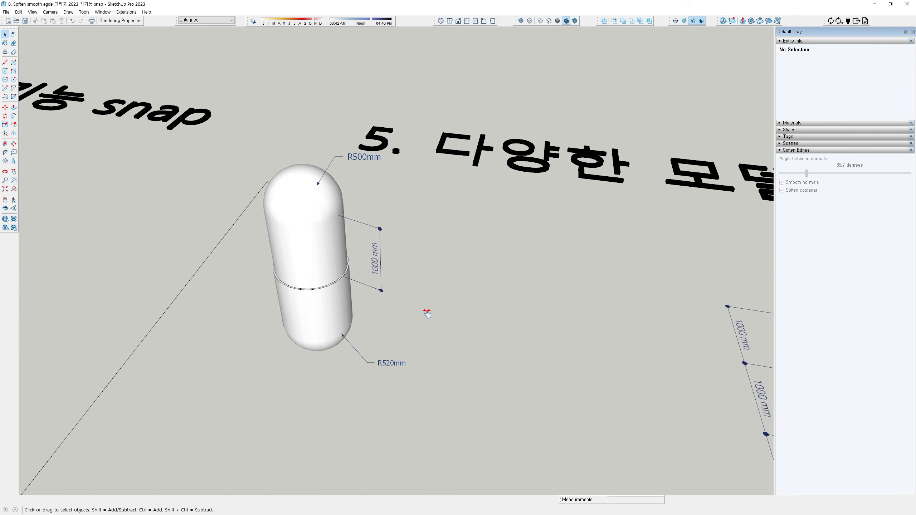
middle_drag(428, 314, 317, 271)
middle_drag(402, 323, 399, 310)
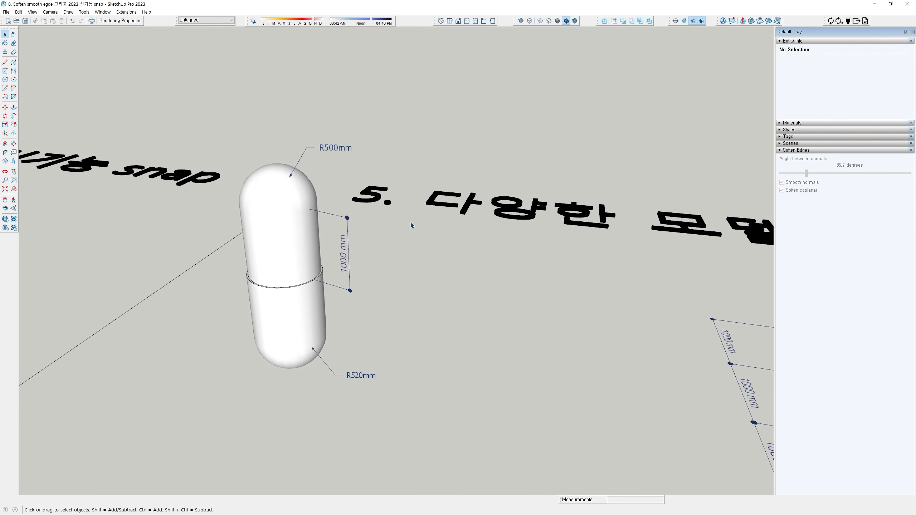
Step: Draw a pie segment with a 500 mm radius on the ground beside the capsule
click(13, 97)
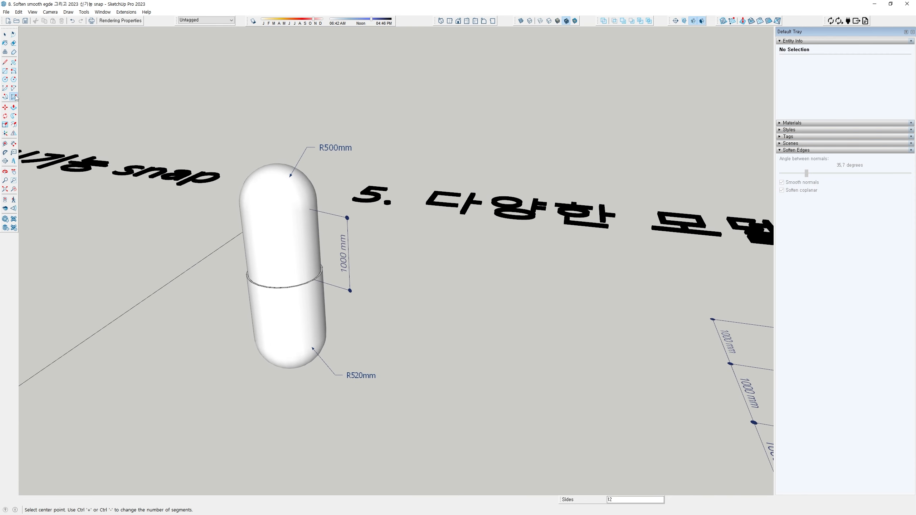
middle_drag(460, 306, 436, 334)
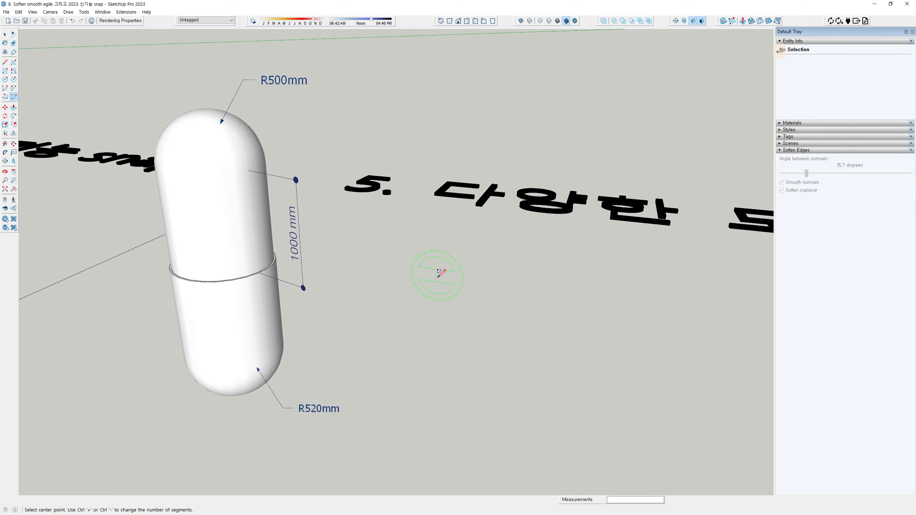
click(440, 283)
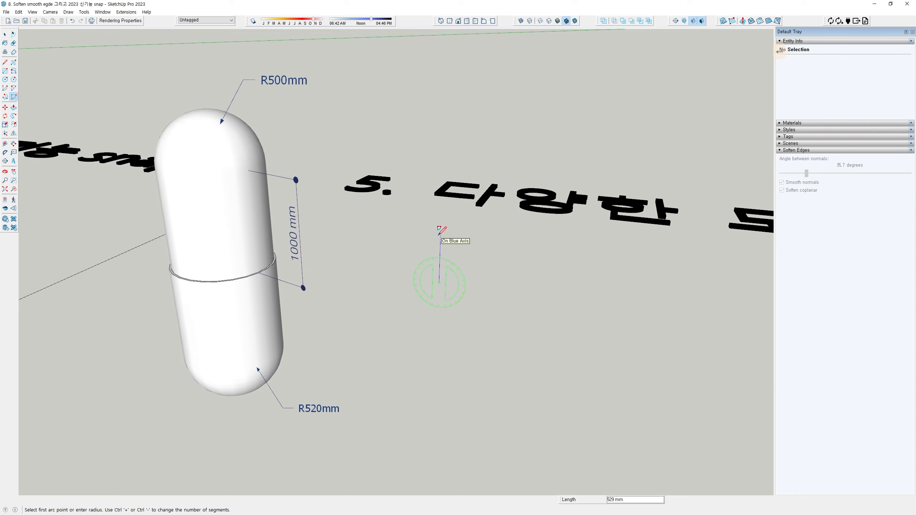
text(500)
key(Return)
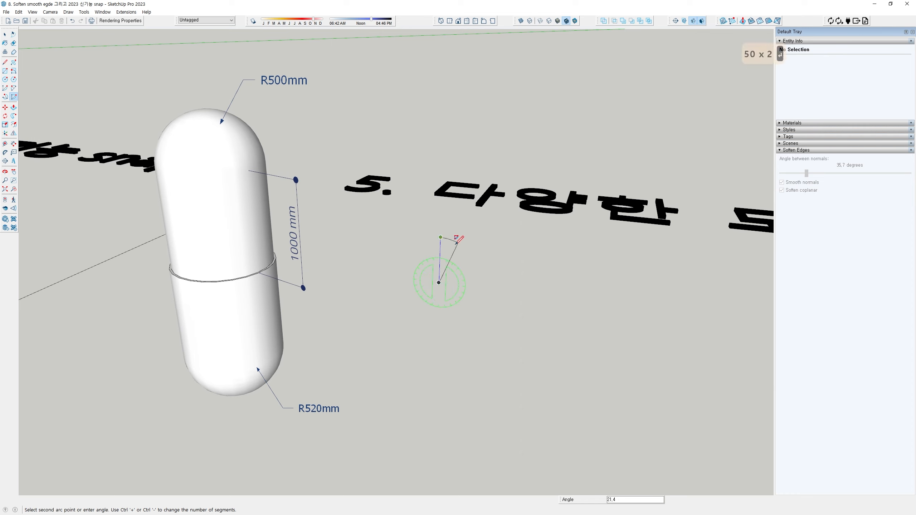
click(501, 288)
key(space)
mouse_move(468, 310)
middle_down()
mouse_move(409, 334)
mouse_move(446, 321)
mouse_move(445, 297)
mouse_move(468, 308)
middle_up()
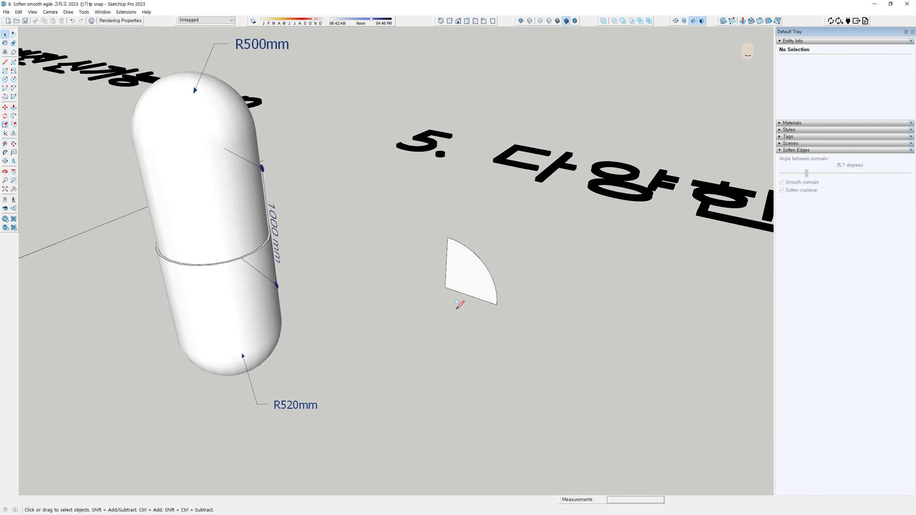
Step: Draw a circle on the ground centered at the pie segment's corner point and select its face as the sweep path
key(c)
scroll(451, 285, up, 3)
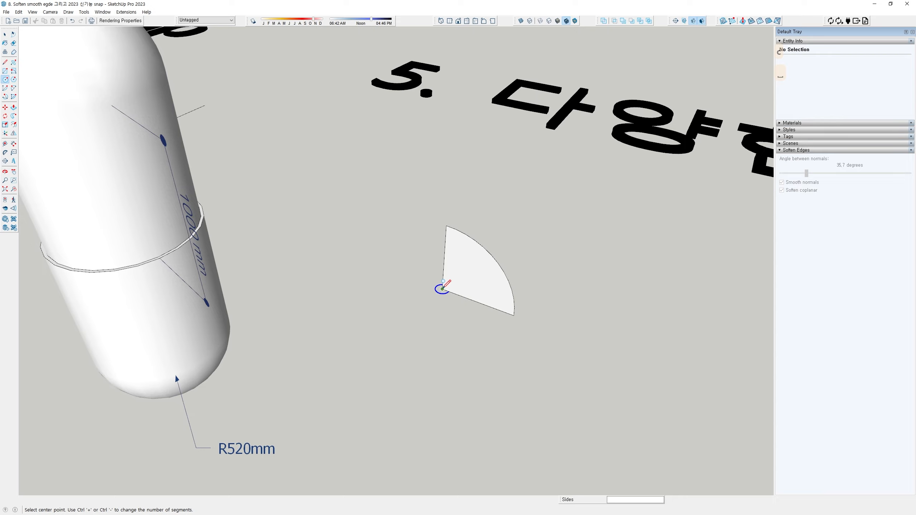
click(444, 317)
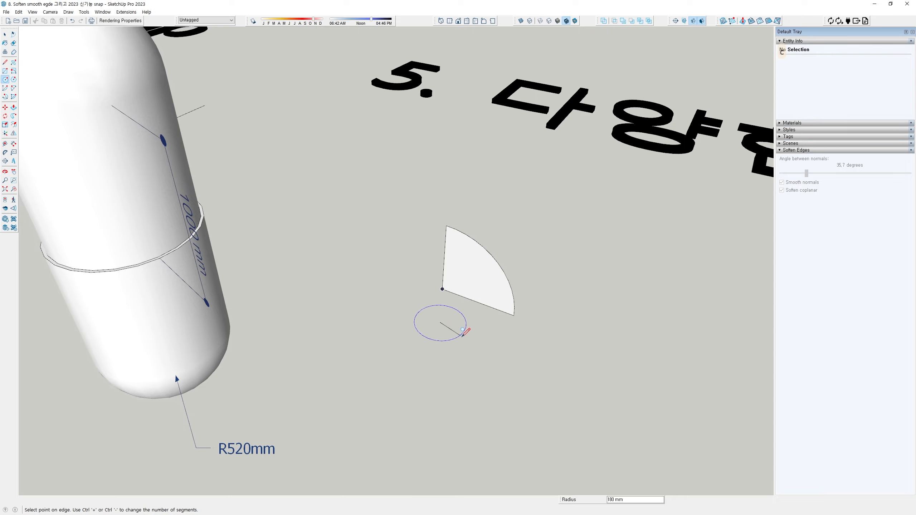
click(464, 330)
middle_drag(465, 331, 462, 311)
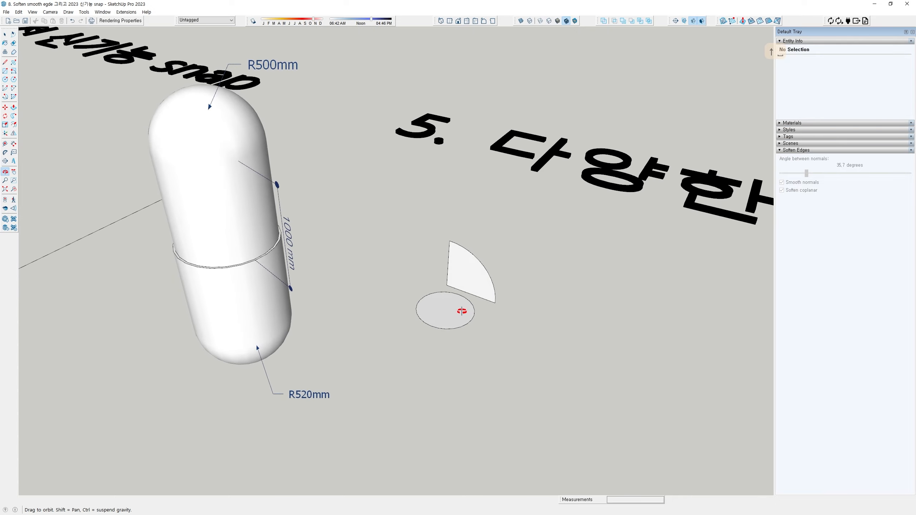
key(space)
click(450, 317)
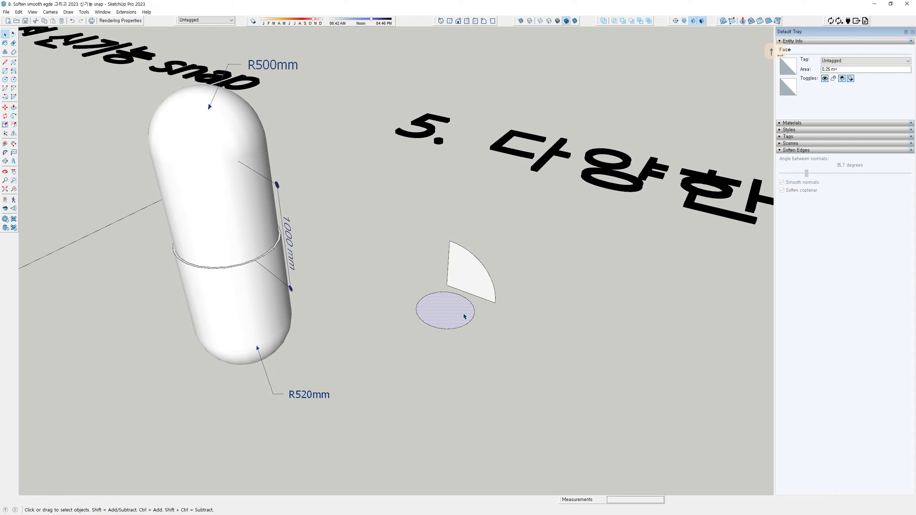
Step: Sweep the pie segment around the circle with Follow Me to form a hemisphere, then delete the circle
key(f)
click(468, 279)
middle_drag(500, 310, 464, 290)
click(449, 316)
key(Delete)
Step: Push/pull the hemisphere's flat face 1000 mm to form the capsule's cylindrical body
click(464, 290)
key(p)
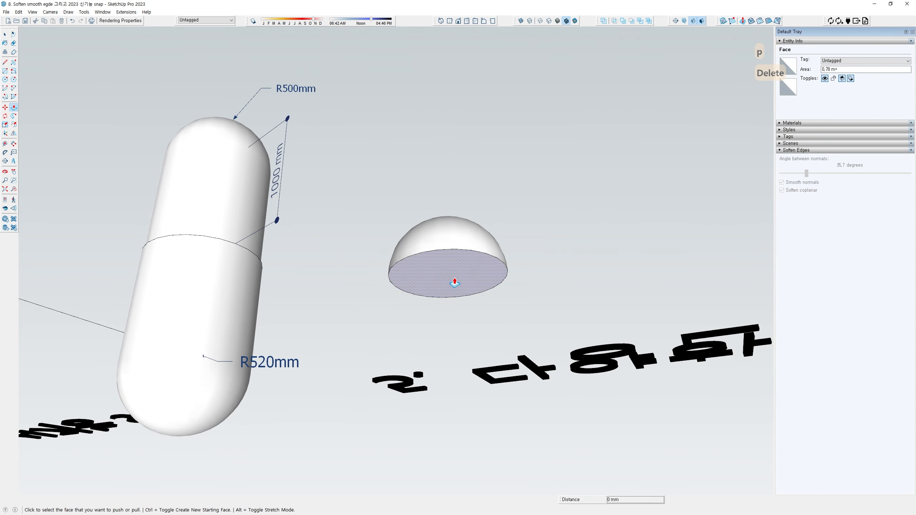
click(455, 283)
text(1000)
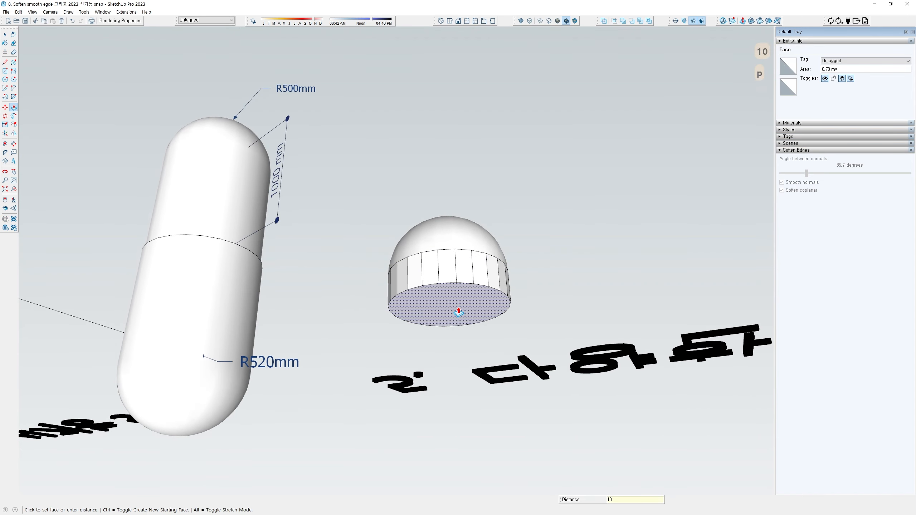
key(Return)
Step: Show hidden geometry and orbit around the new capsule shape to inspect its soft edges
key(space)
scroll(452, 295, down, 3)
middle_drag(454, 298, 429, 383)
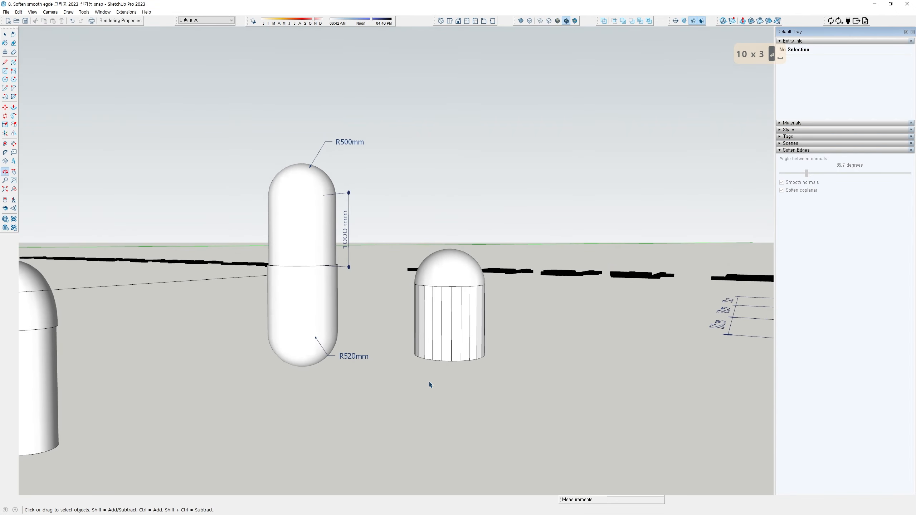
scroll(456, 297, up, 5)
middle_drag(456, 290, 472, 348)
key(ctrl+h)
scroll(461, 314, up, 5)
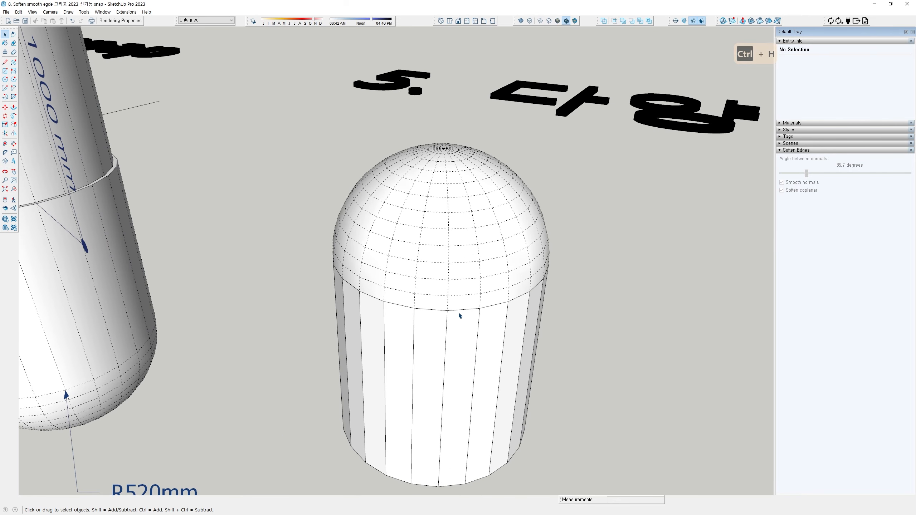
click(400, 299)
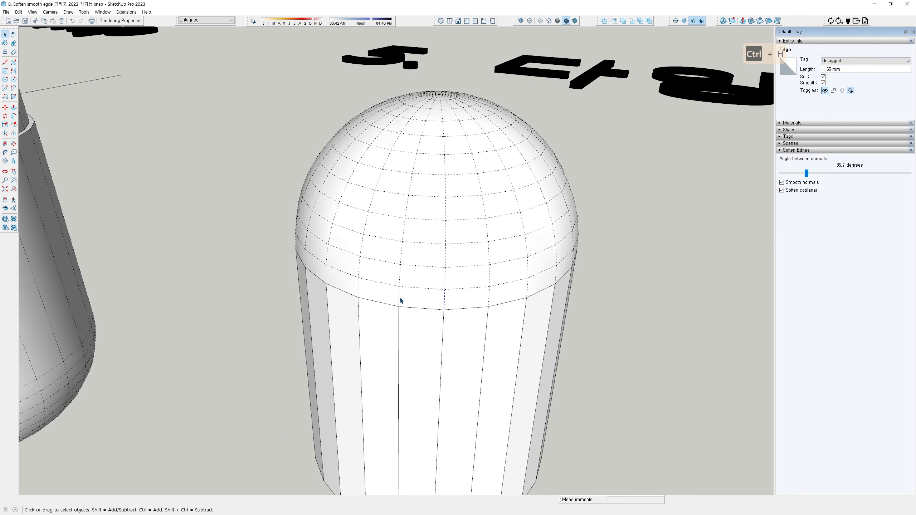
scroll(477, 318, down, 3)
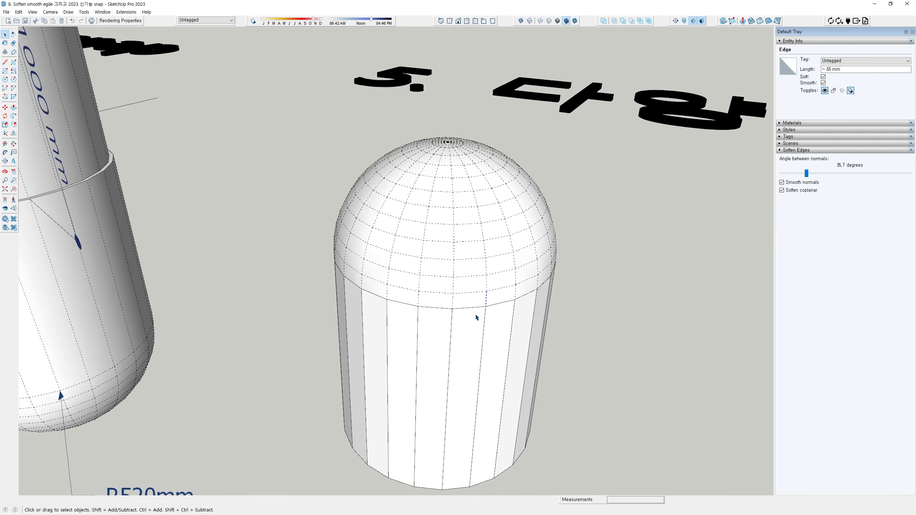
shift+middle_drag(476, 318, 473, 286)
scroll(455, 282, up, 2)
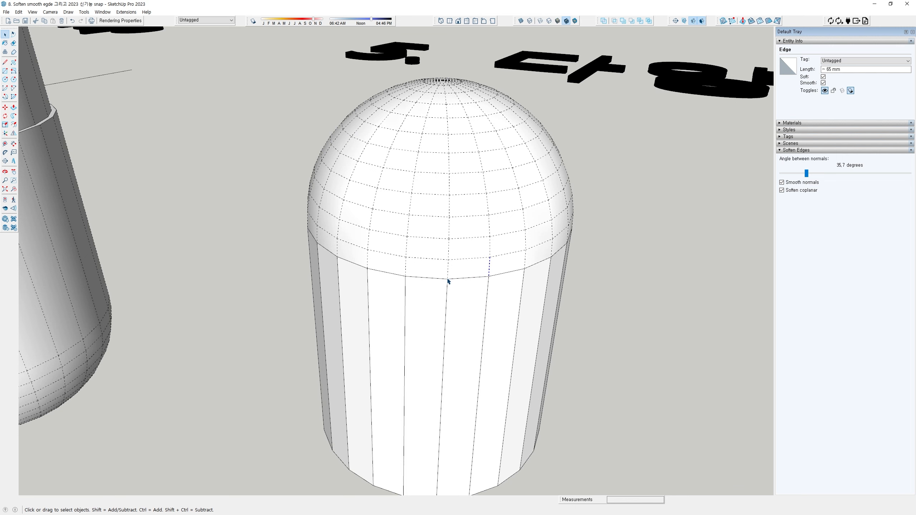
scroll(449, 267, down, 2)
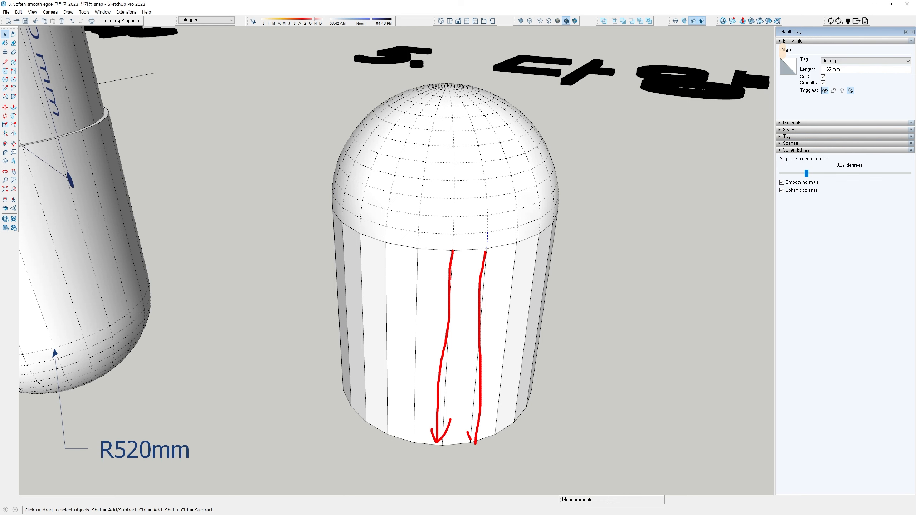
key(Escape)
middle_drag(484, 383, 592, 339)
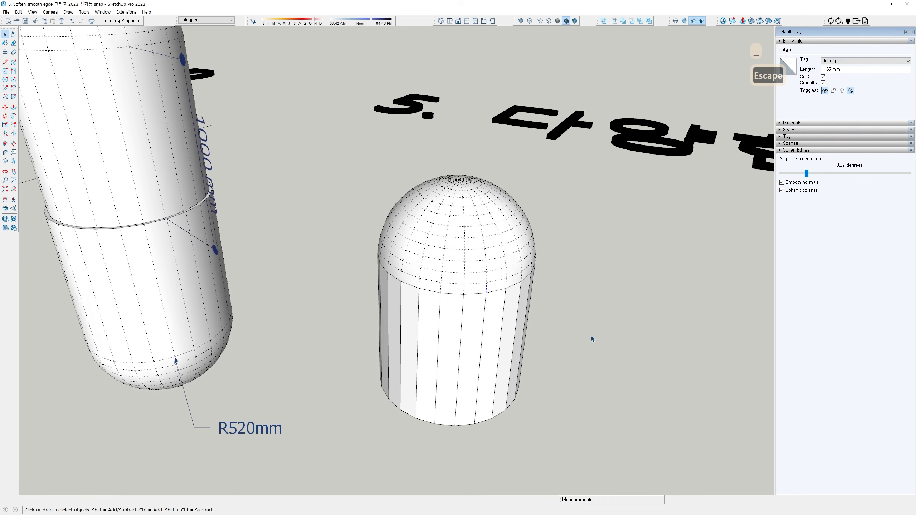
Step: Select all of the capsule shape's geometry, group it, and undo the grouping
triple_click(482, 267)
middle_drag(481, 267, 410, 315)
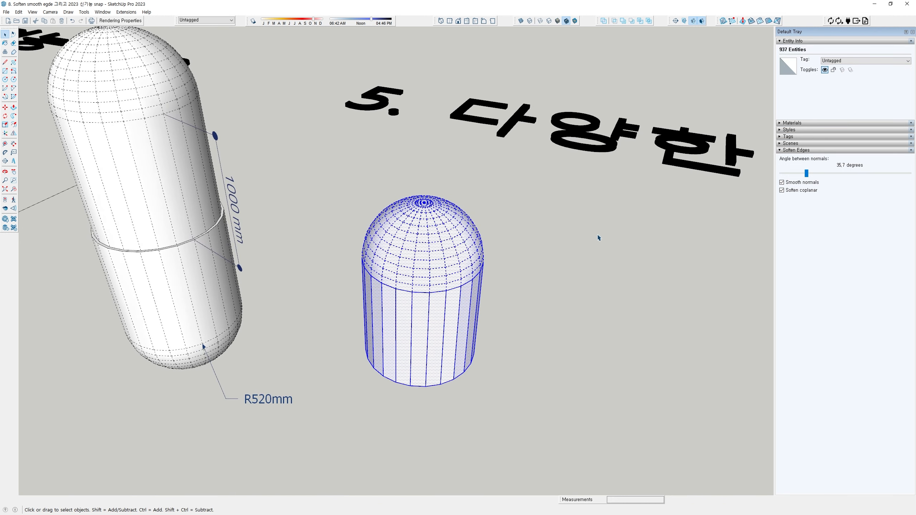
mouse_move(774, 146)
mouse_down()
mouse_move(891, 198)
mouse_move(915, 196)
mouse_up()
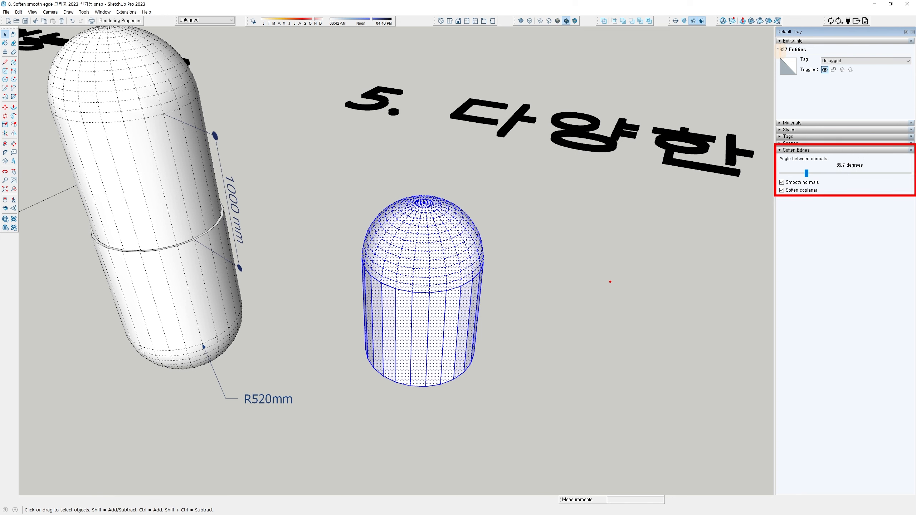
key(Escape)
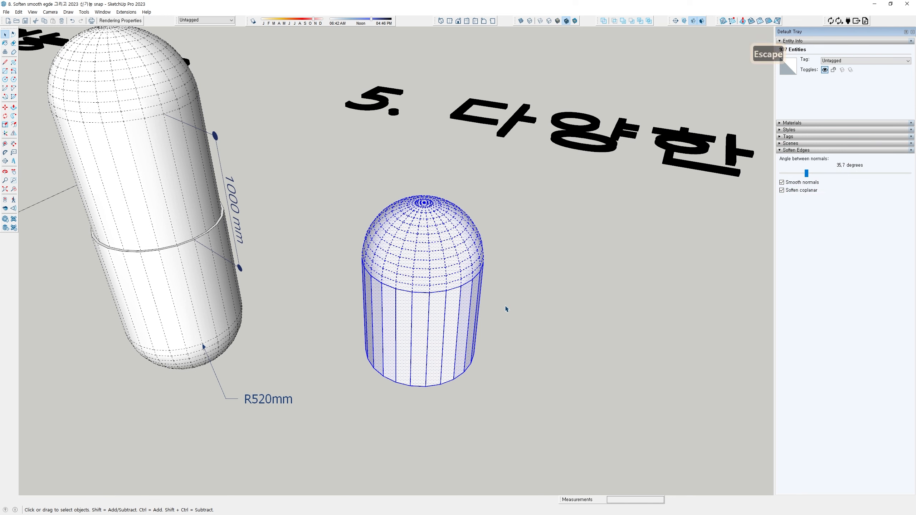
middle_drag(467, 302, 372, 254)
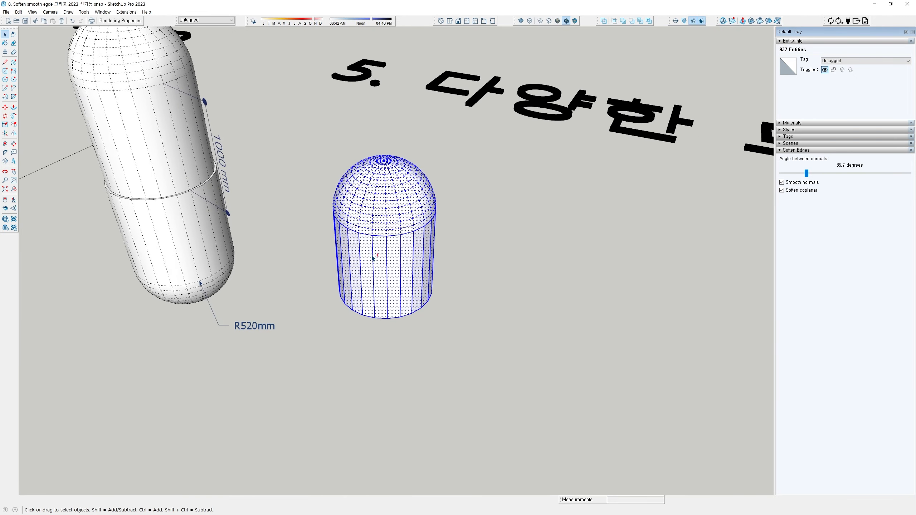
key(ctrl+g)
key(ctrl+z)
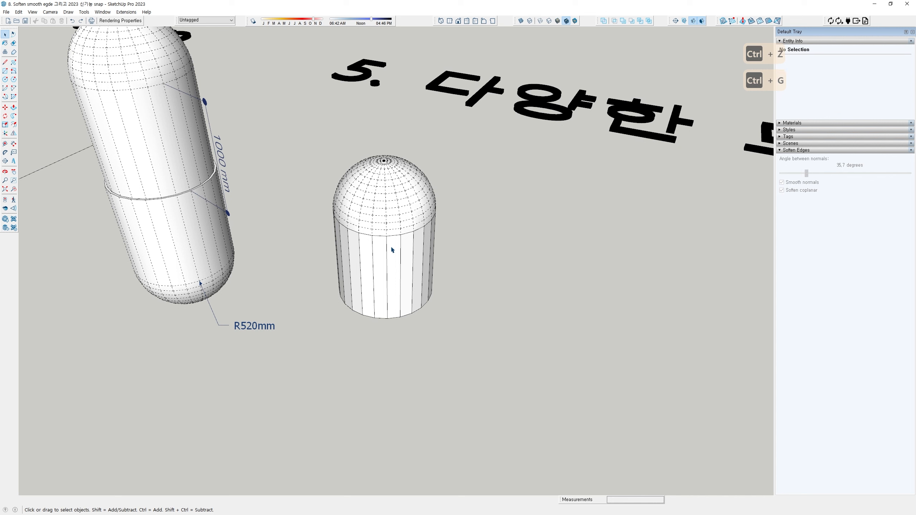
Step: Select the whole capsule shape, apply Soften/Smooth Edges, and hide the hidden geometry again
triple_click(392, 249)
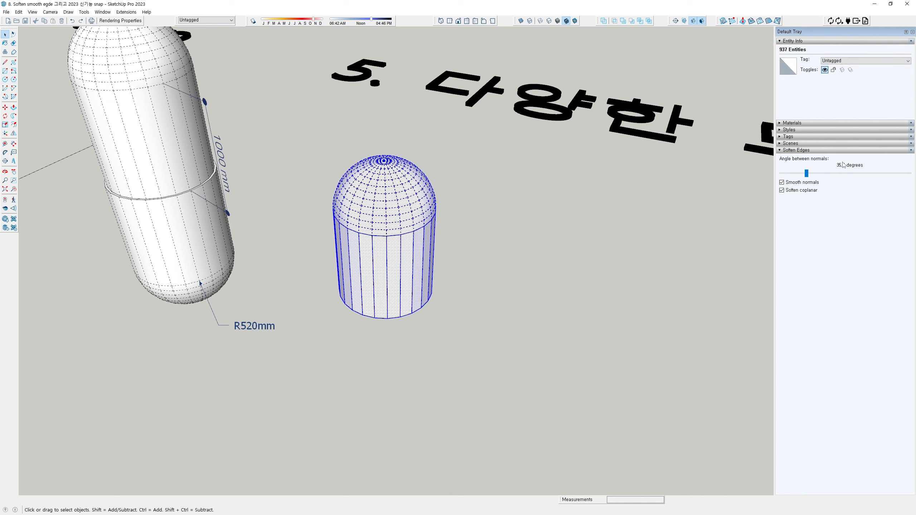
scroll(421, 268, up, 5)
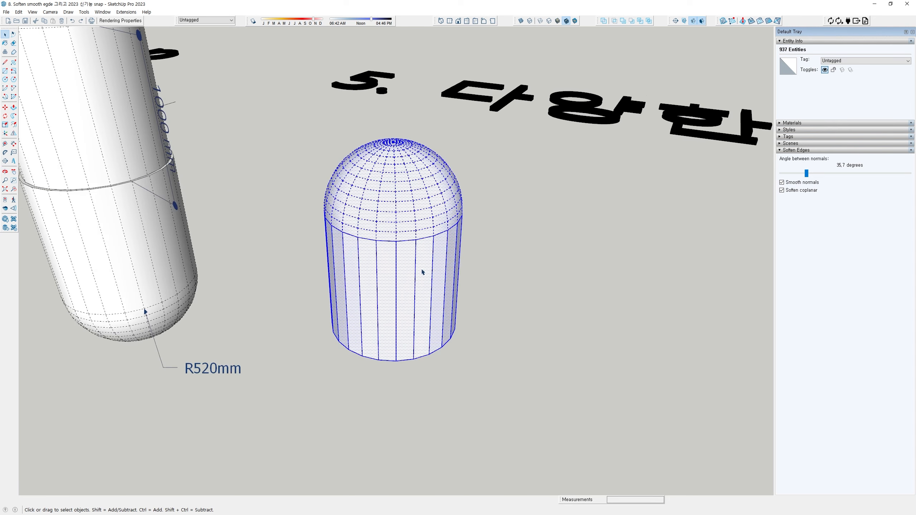
right_click(400, 255)
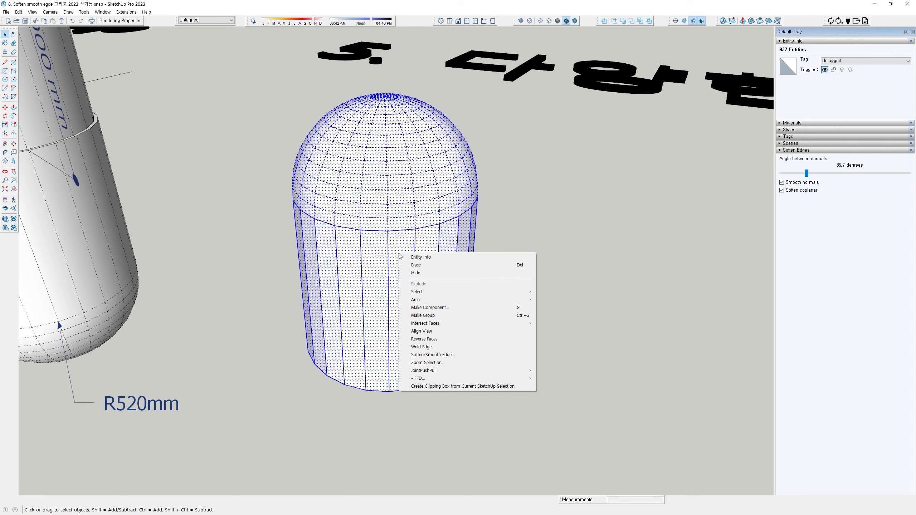
click(465, 355)
click(483, 364)
scroll(501, 371, down, 2)
key(ctrl+h)
Step: Draw a pie segment with a 520 mm radius on the ground beside the new capsule shape
middle_drag(502, 371, 470, 341)
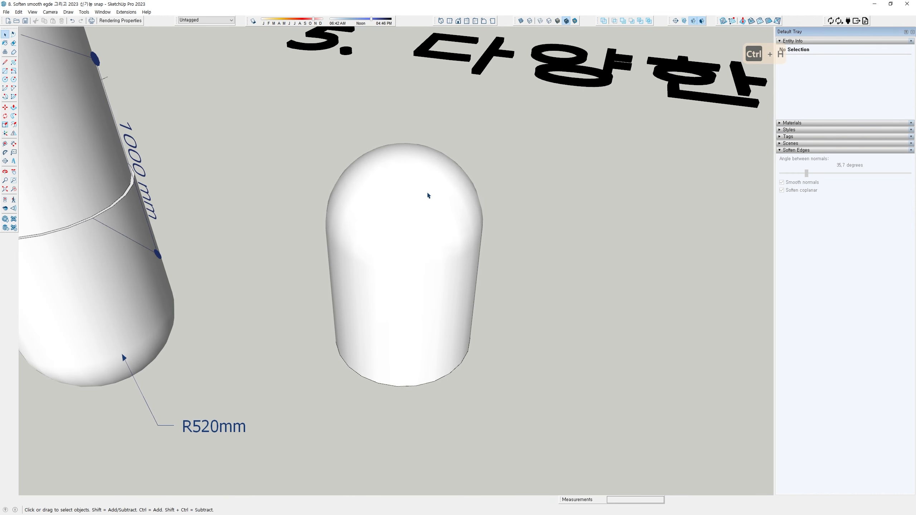
middle_drag(420, 186, 445, 293)
click(447, 294)
click(507, 375)
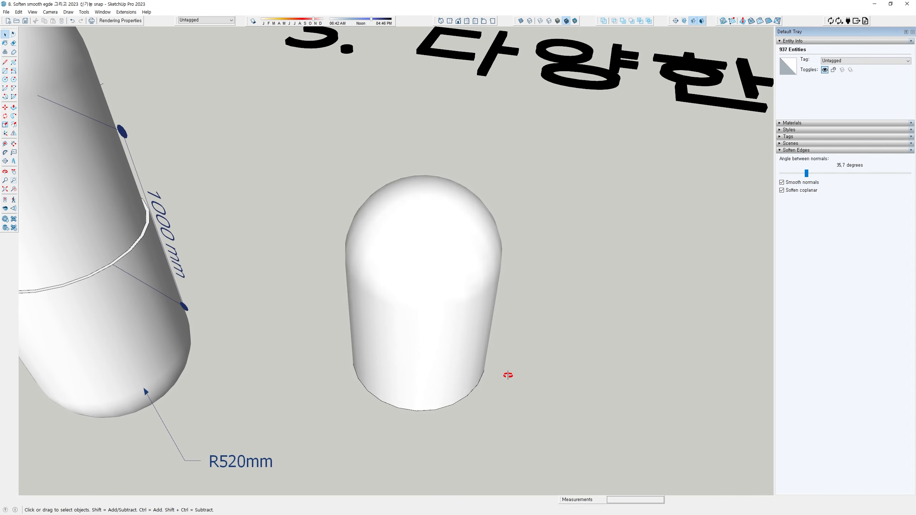
middle_drag(507, 375, 117, 399)
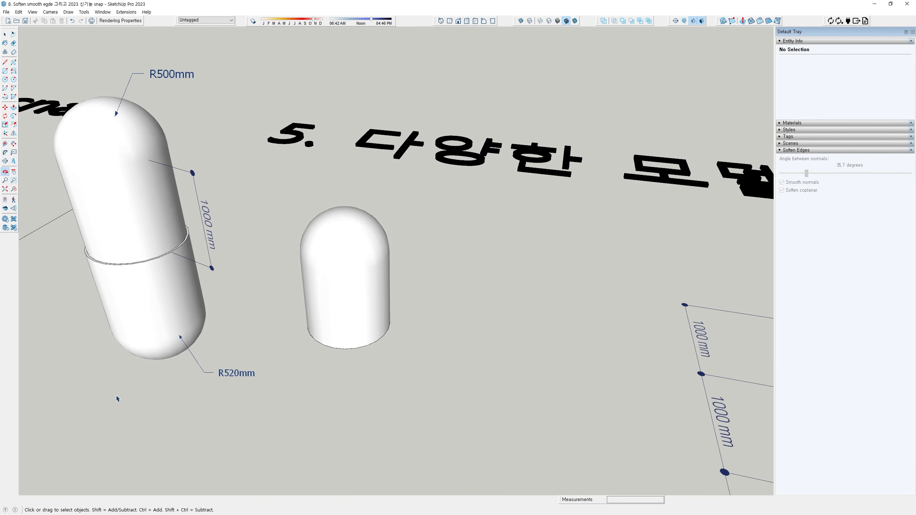
shift+middle_drag(467, 340, 388, 283)
click(14, 97)
key(Left)
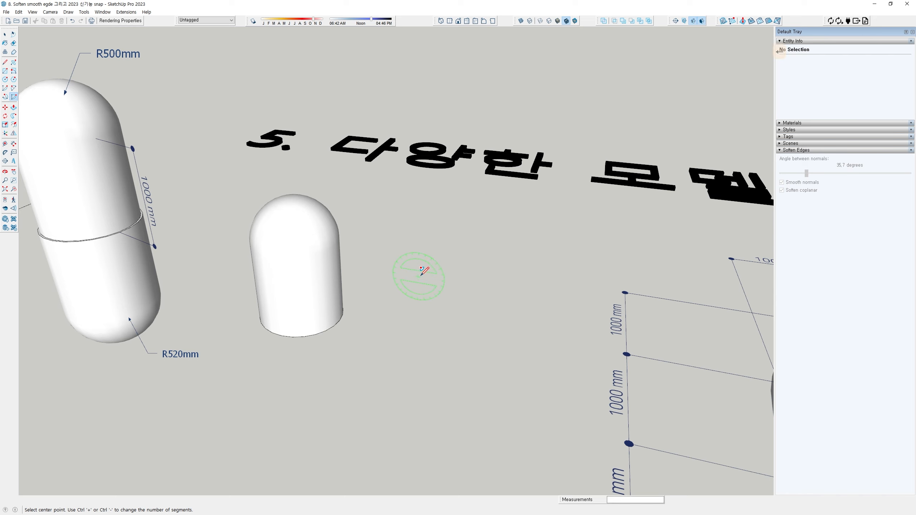
click(435, 273)
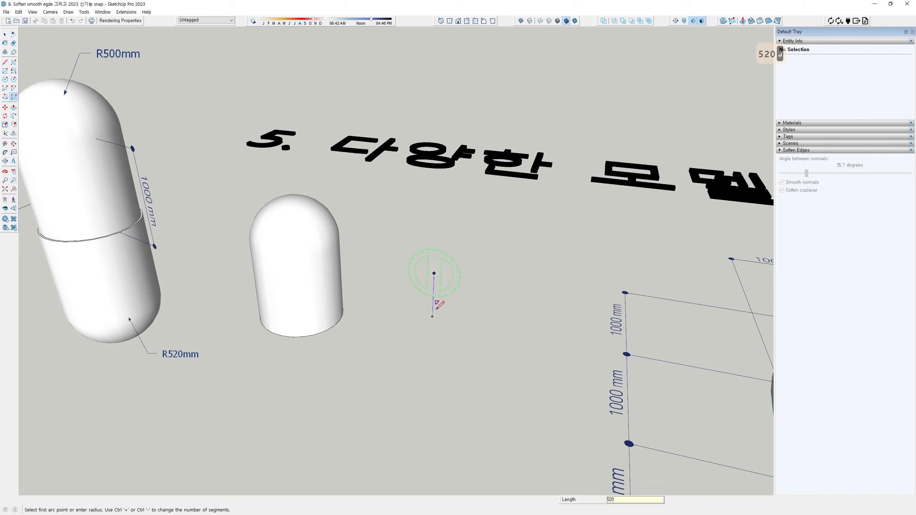
click(489, 281)
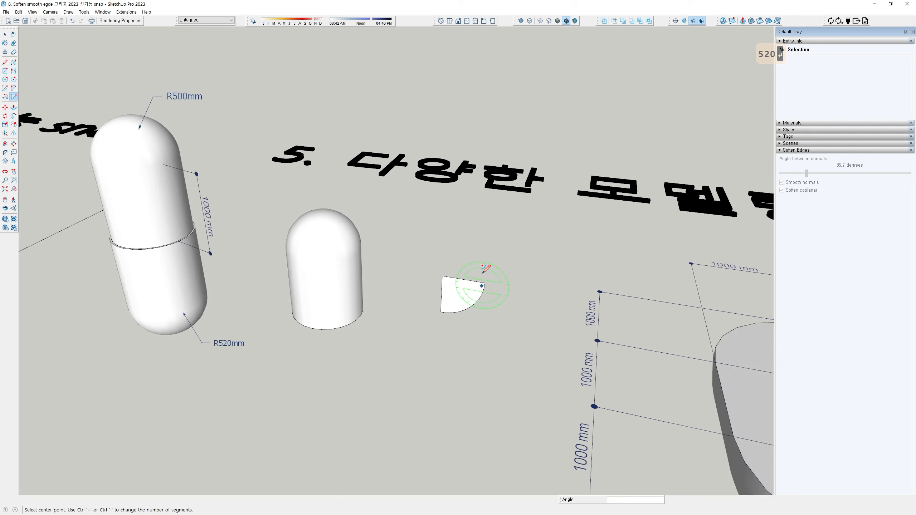
Step: Draw a circle centered at the new pie segment's corner point and select its face as the sweep path
scroll(465, 285, up, 5)
key(c)
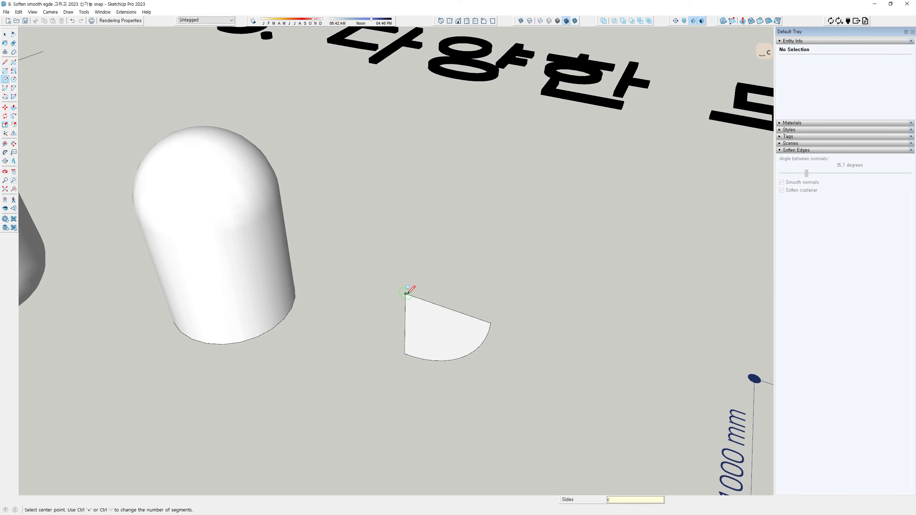
click(406, 258)
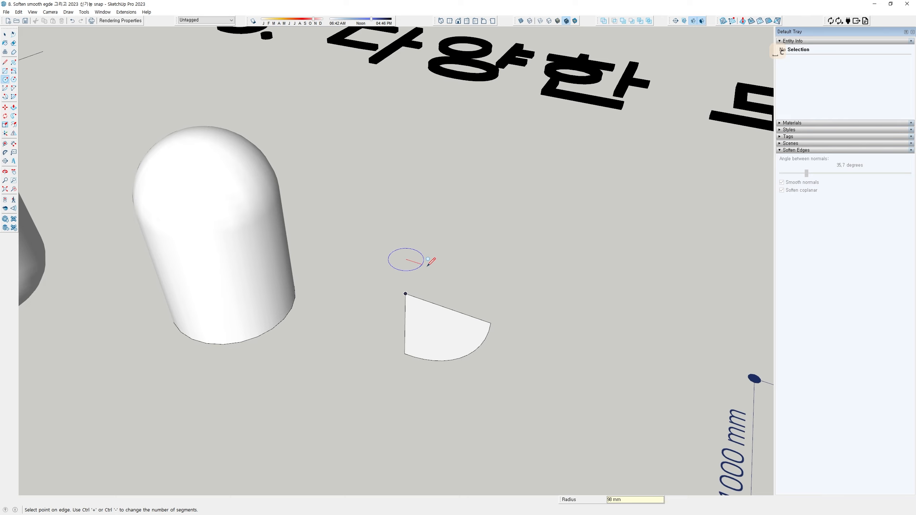
key(Up)
click(445, 270)
key(space)
scroll(451, 274, down, 3)
middle_drag(450, 298, 459, 261)
scroll(422, 265, up, 2)
click(424, 264)
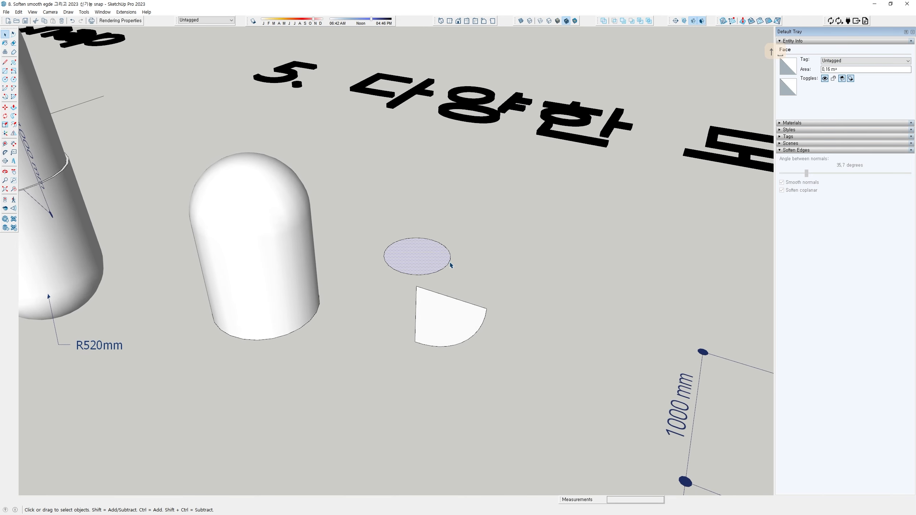
Step: Sweep the 520 mm pie segment around the circle with Follow Me, then delete the circle
key(f)
click(443, 327)
mouse_move(451, 297)
middle_down()
mouse_move(456, 254)
mouse_move(434, 246)
mouse_move(444, 284)
middle_up()
key(space)
click(413, 245)
key(Delete)
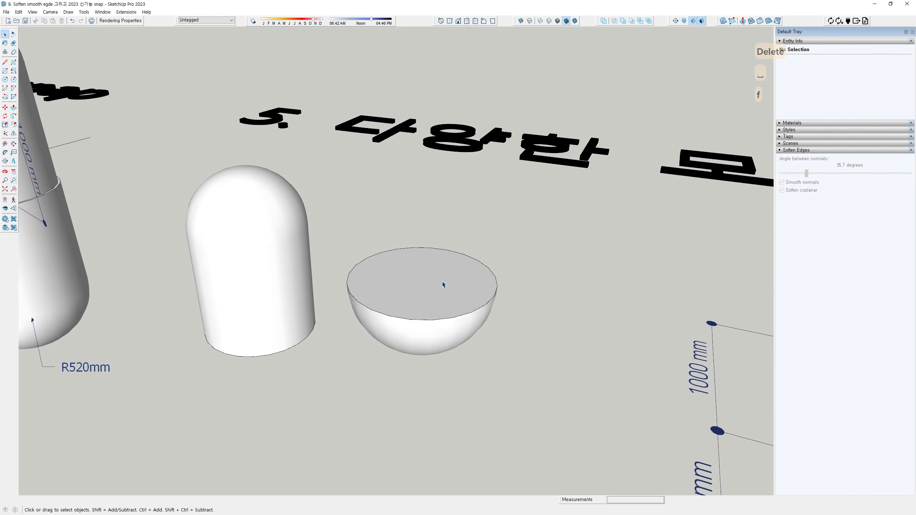
Step: Push/pull the bowl's flat top face up 1000 mm to form the second capsule half
key(p)
click(433, 281)
text(10)
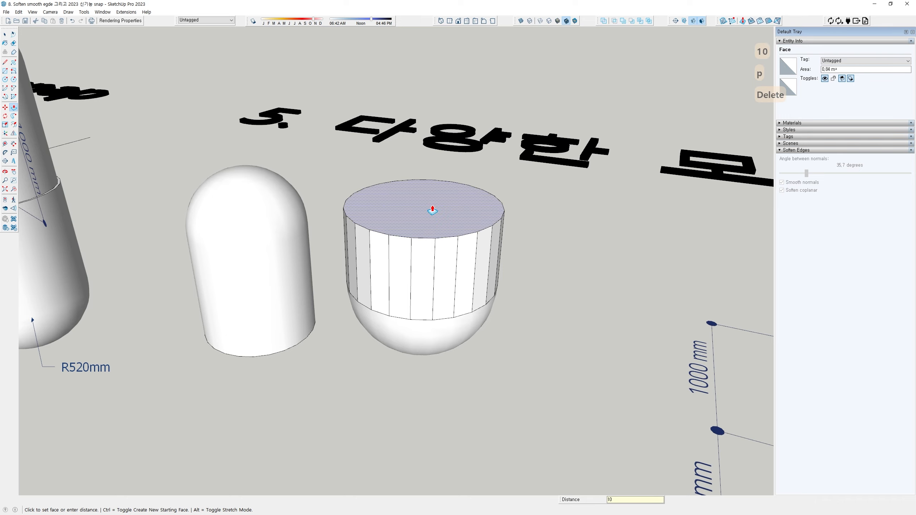
key(Return)
Step: Select the whole second capsule half and adjust the Soften Edges angle slider to smooth it
middle_drag(433, 207, 495, 282)
triple_click(406, 262)
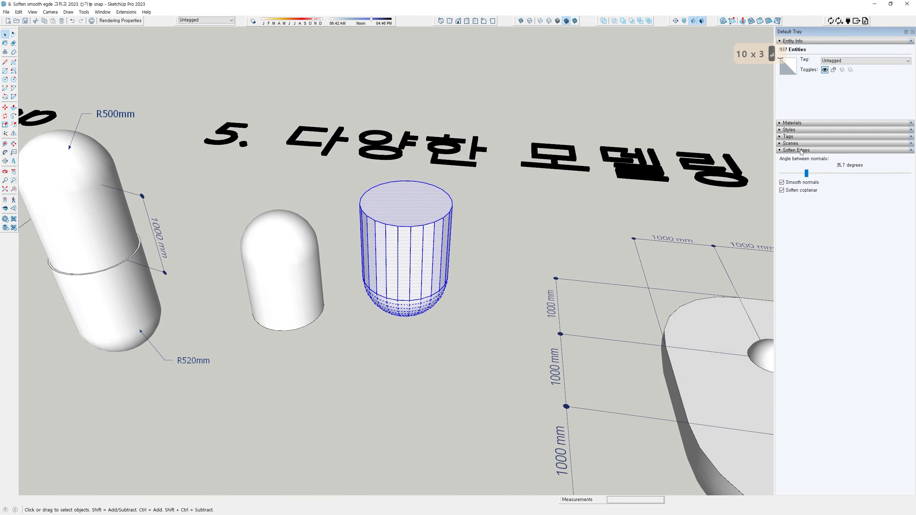
drag(807, 173, 808, 177)
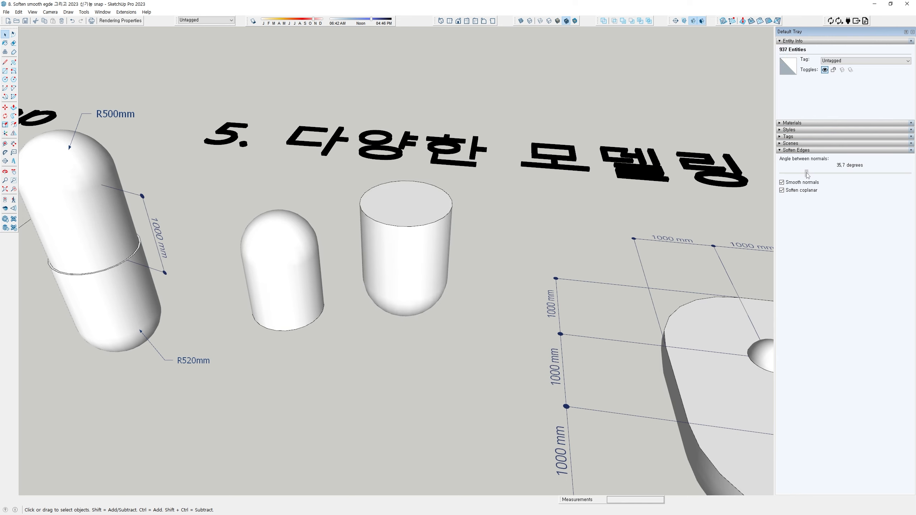
middle_drag(419, 245, 395, 269)
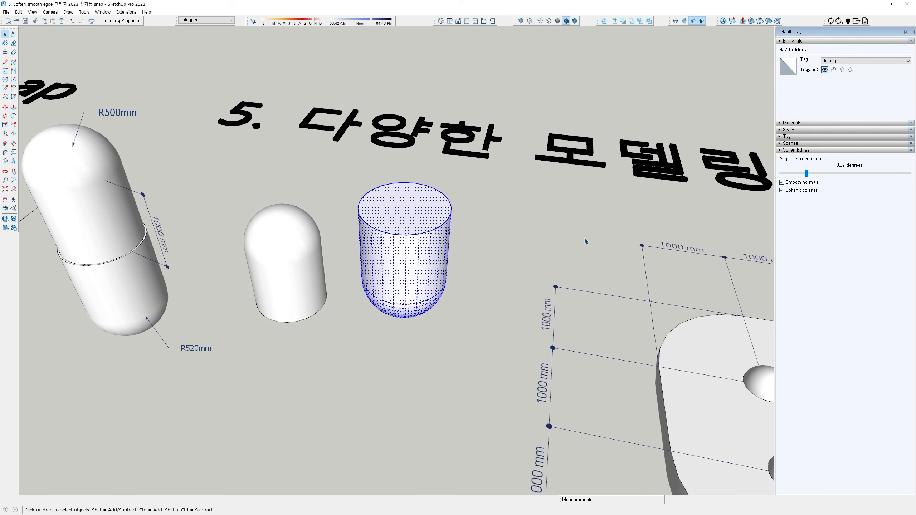
Step: Fine-tune the Soften Edges angle slider, deselect, and inspect one softened edge of the second capsule half
drag(806, 174, 777, 176)
click(572, 255)
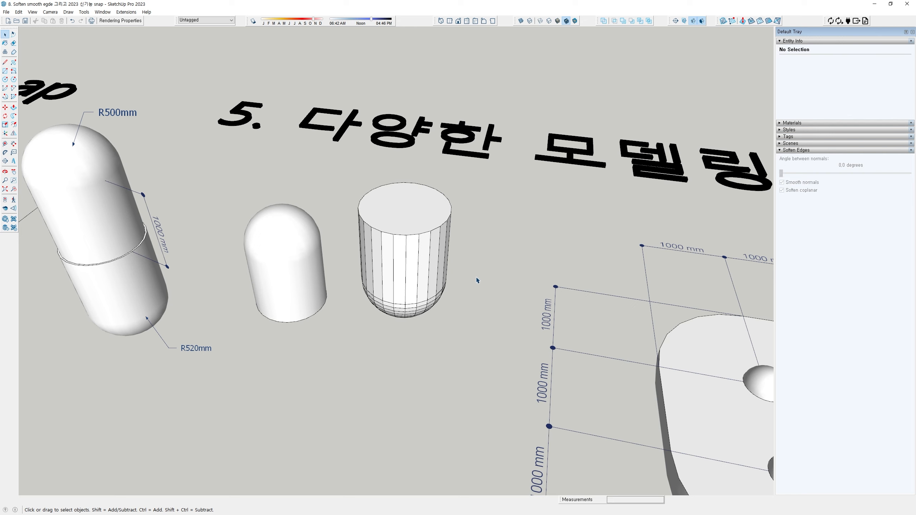
click(444, 276)
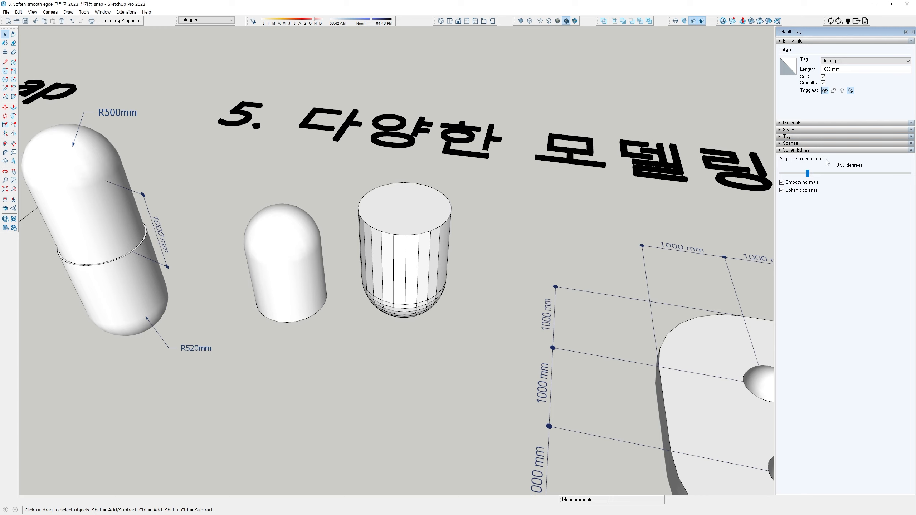
scroll(423, 297, down, 2)
scroll(420, 282, up, 3)
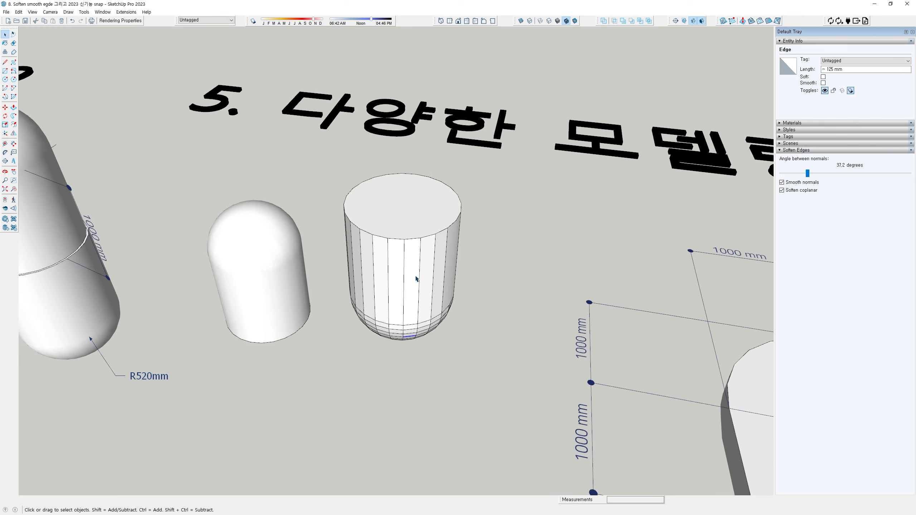
Step: Make the second capsule half and the first capsule half into two separate groups
triple_click(416, 276)
right_click(411, 245)
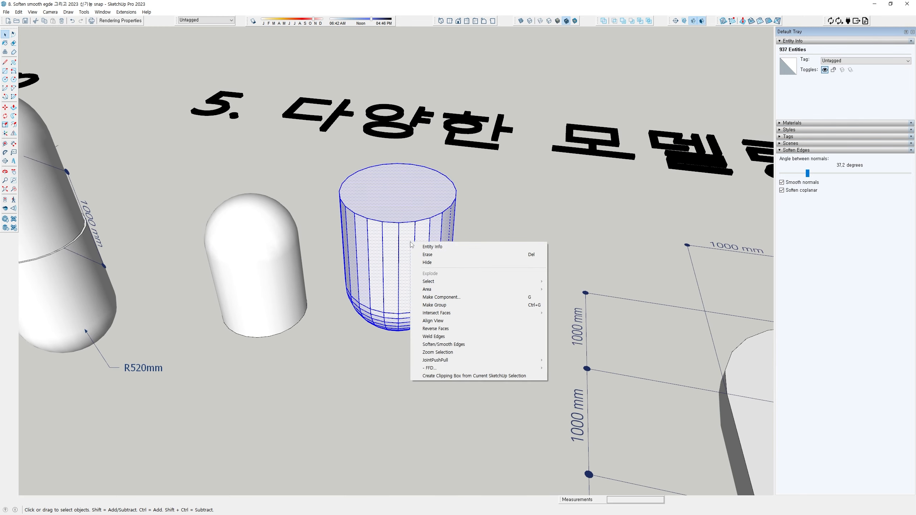
click(459, 345)
click(442, 371)
middle_drag(442, 370, 417, 303)
key(space)
click(426, 335)
key(ctrl+g)
click(310, 347)
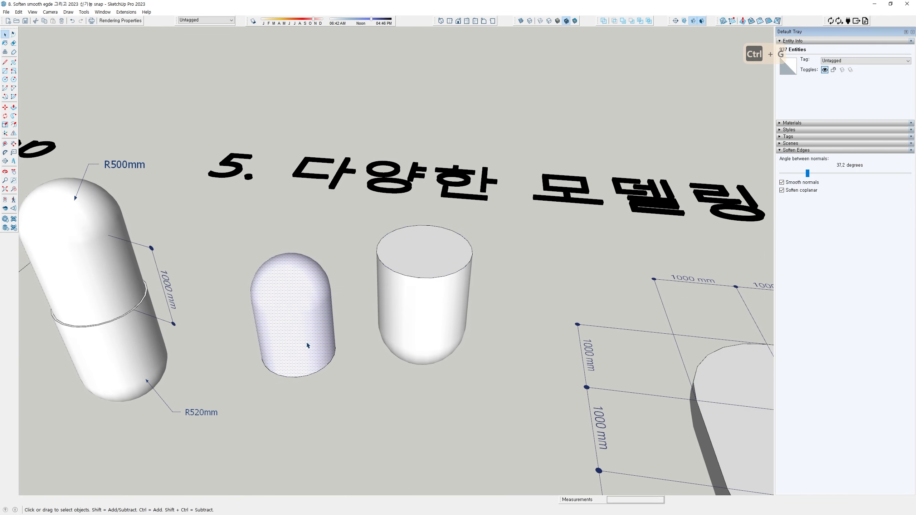
key(ctrl+g)
Step: Open the first capsule half's group and create a snap on its flat end face
click(388, 403)
middle_drag(388, 403, 406, 259)
scroll(396, 273, up, 3)
click(378, 252)
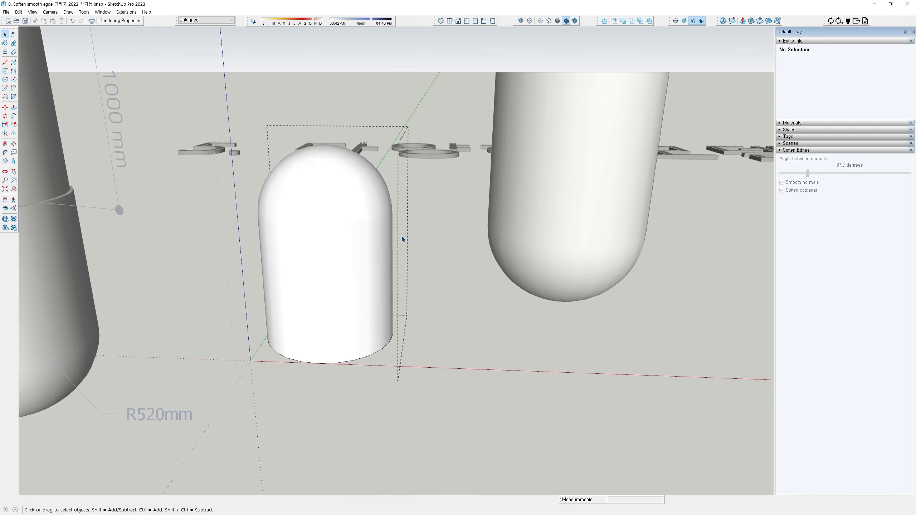
right_click(403, 239)
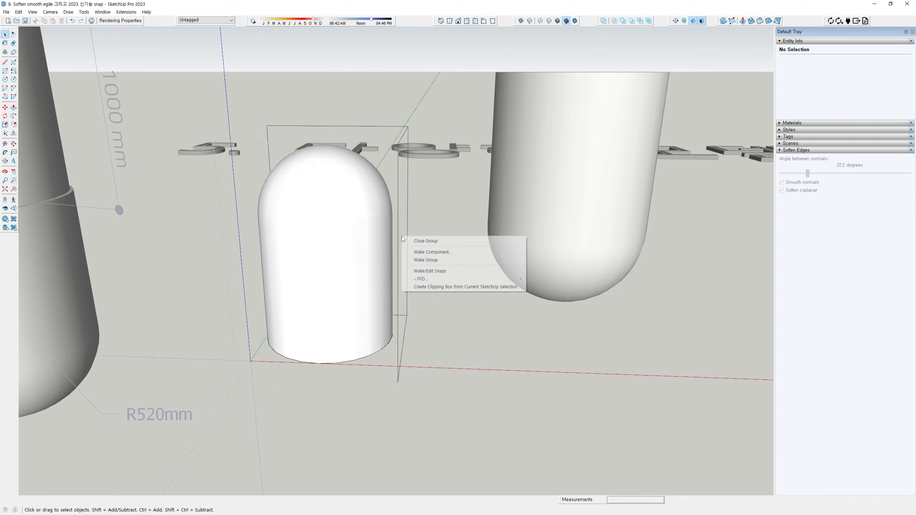
click(447, 275)
middle_drag(434, 287, 400, 249)
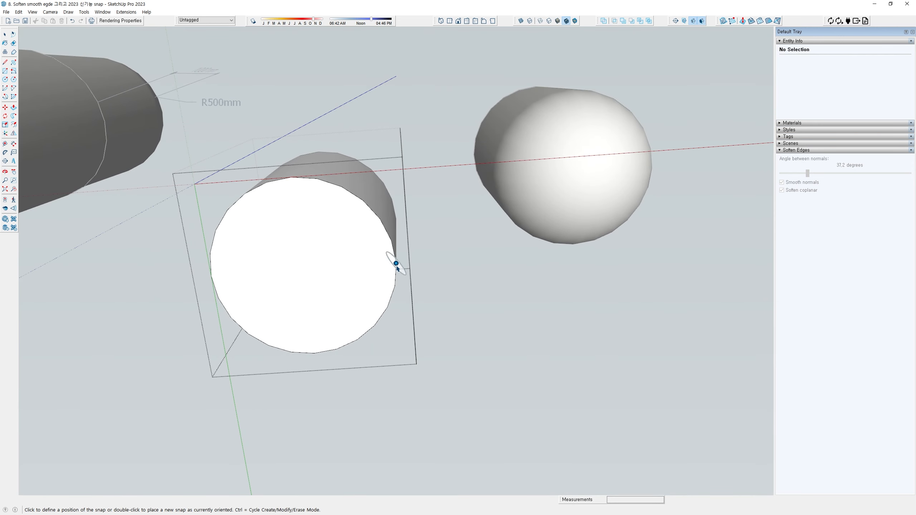
click(292, 176)
click(303, 271)
middle_drag(303, 270, 321, 381)
double_click(287, 358)
Step: Open the second capsule half's group and create a snap at the centre of its flat top face
scroll(288, 362, down, 1)
scroll(368, 340, down, 1)
key(space)
middle_drag(368, 342, 351, 285)
scroll(382, 262, up, 5)
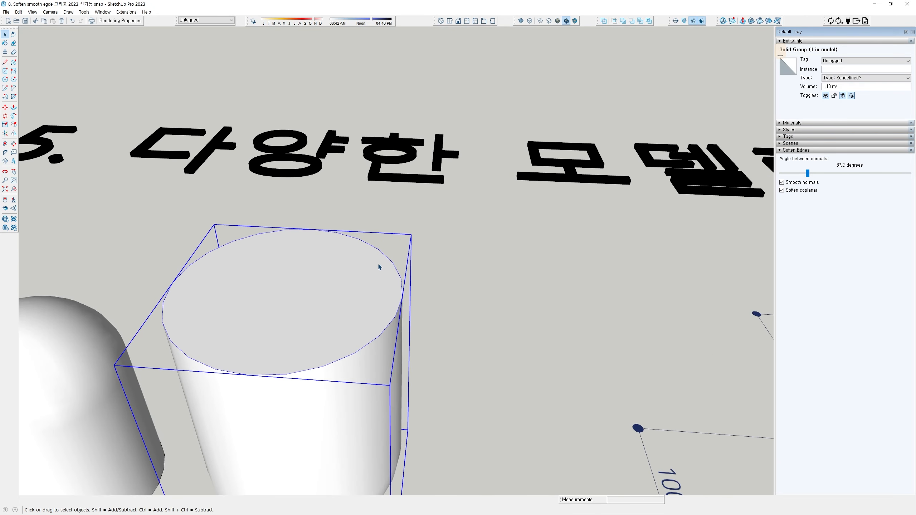
double_click(378, 262)
right_click(404, 237)
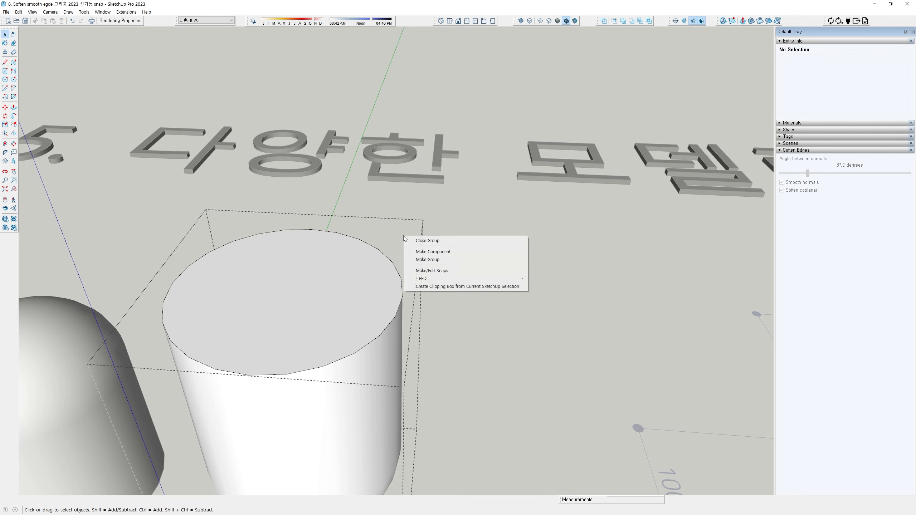
click(437, 271)
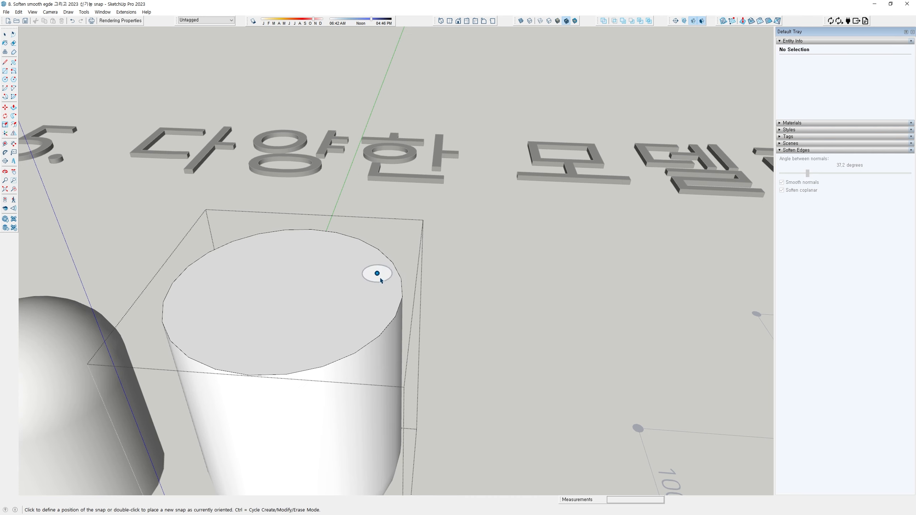
middle_drag(377, 273, 417, 360)
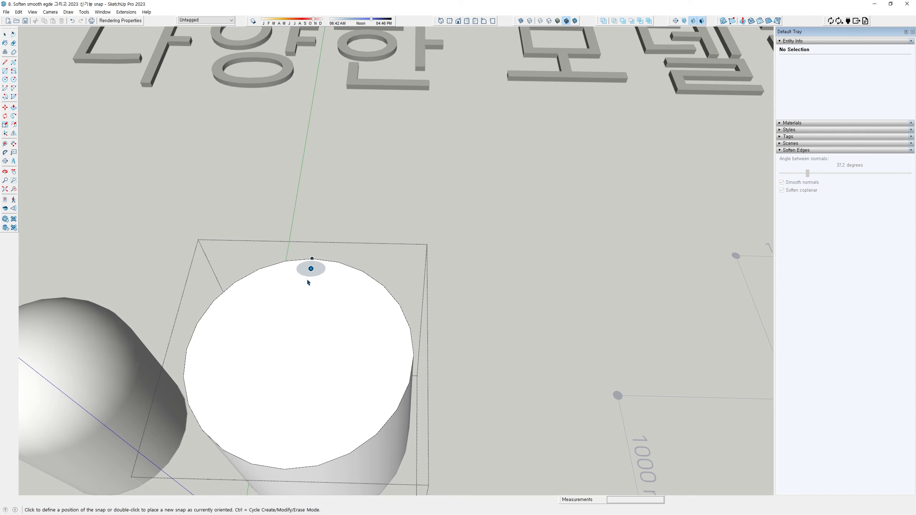
middle_drag(302, 380, 405, 326)
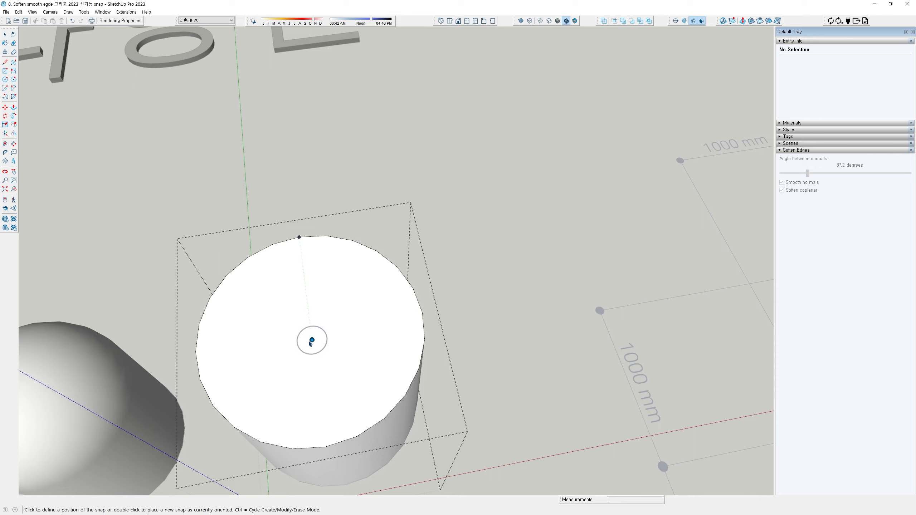
click(310, 336)
middle_drag(310, 335, 323, 175)
double_click(263, 96)
scroll(279, 137, down, 3)
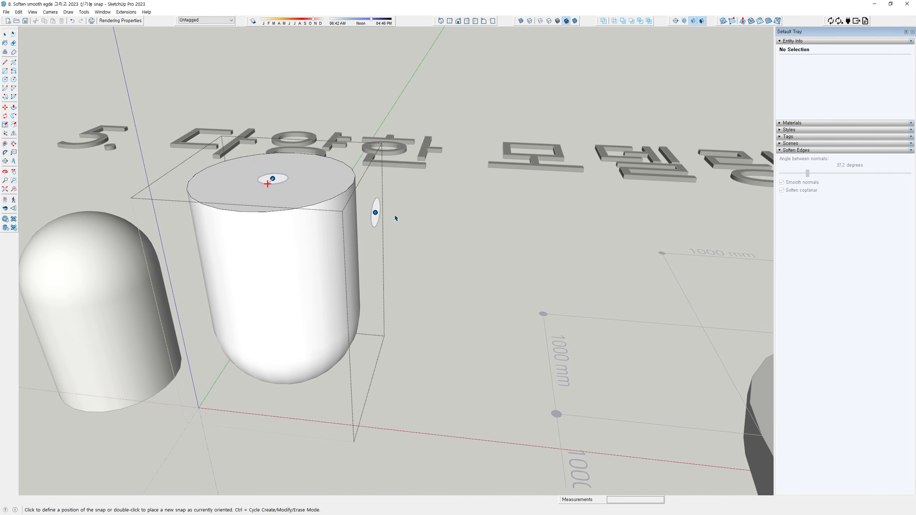
Step: Move the first capsule half by its snap onto the second half's snap to join the capsule
key(space)
click(429, 242)
scroll(430, 244, down, 3)
click(310, 288)
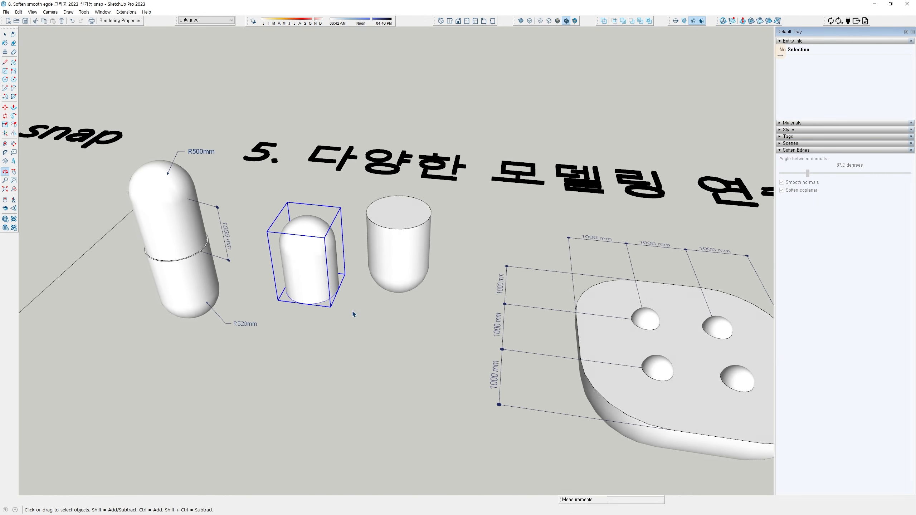
middle_drag(352, 312, 329, 153)
scroll(313, 373, up, 3)
key(m)
scroll(311, 371, up, 3)
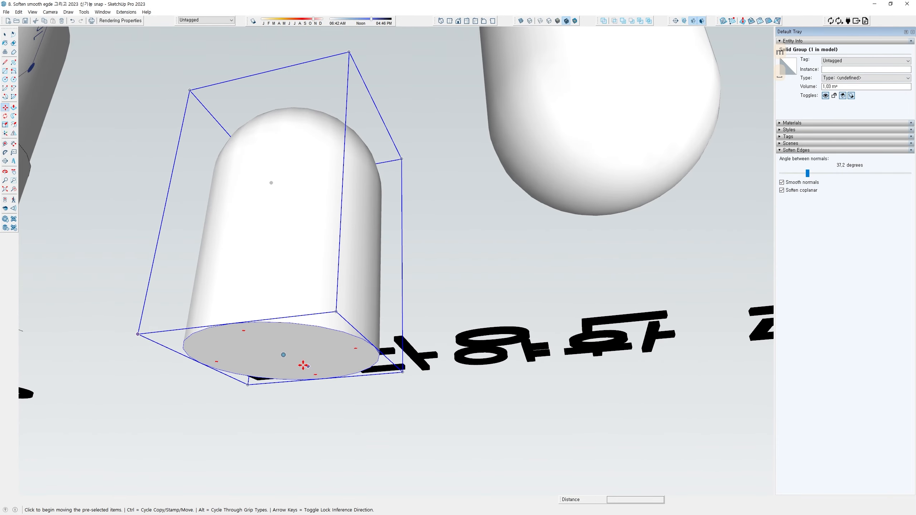
middle_drag(283, 355, 417, 368)
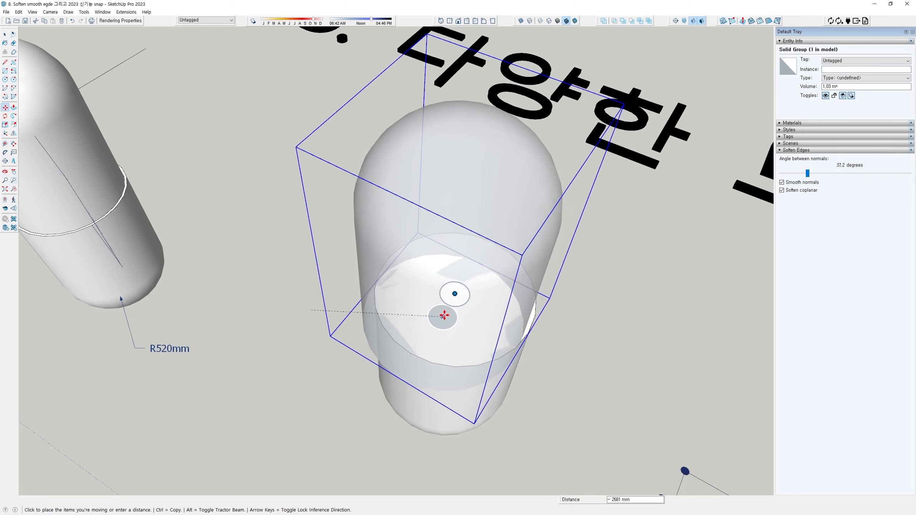
click(454, 295)
scroll(442, 334, down, 4)
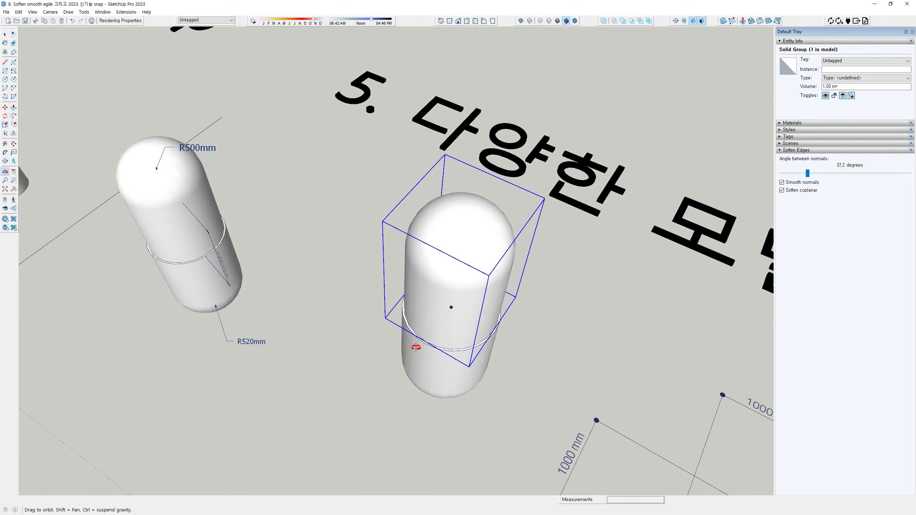
middle_drag(415, 346, 579, 278)
key(space)
click(579, 278)
Step: Orbit and zoom around the model to examine the plate with domes and its rounded underside
scroll(453, 358, down, 3)
middle_drag(453, 359, 342, 162)
scroll(343, 268, down, 3)
scroll(291, 229, up, 4)
scroll(290, 226, up, 2)
scroll(292, 268, down, 3)
scroll(288, 264, up, 4)
scroll(198, 364, down, 2)
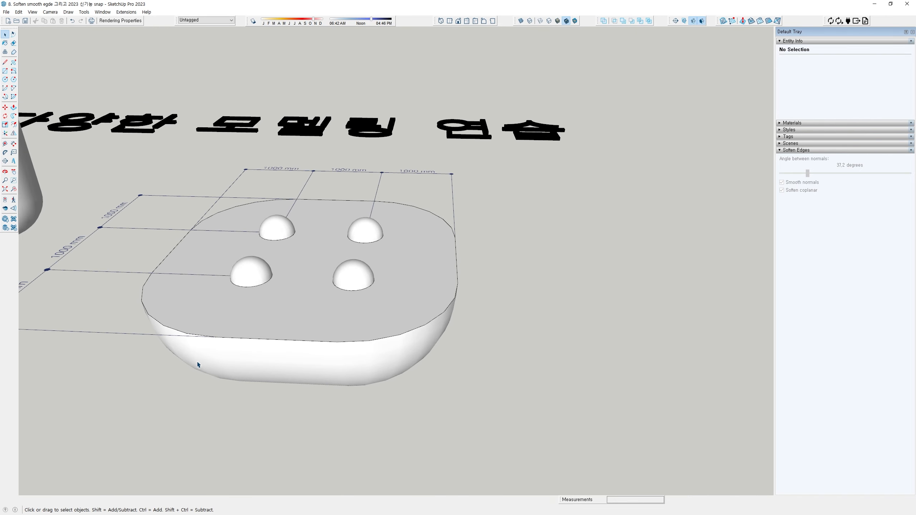
shift+middle_drag(198, 364, 308, 369)
scroll(307, 369, up, 3)
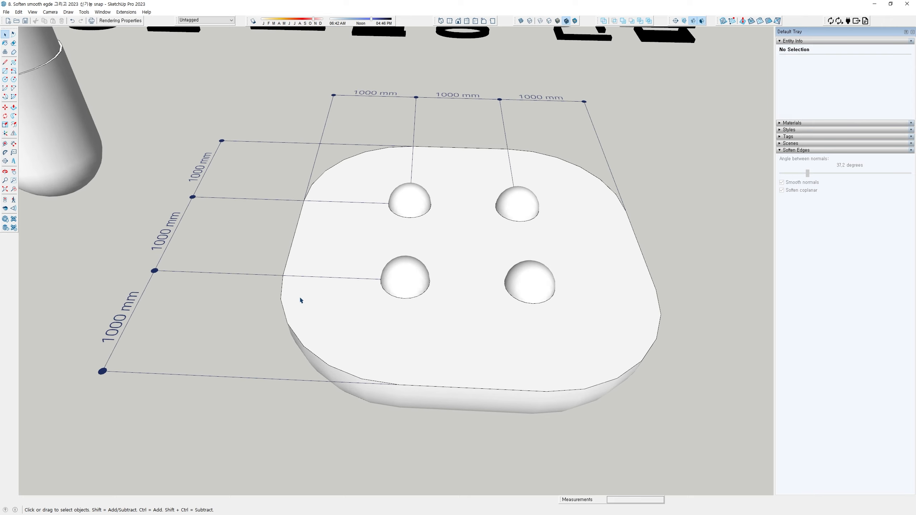
middle_drag(313, 337, 350, 201)
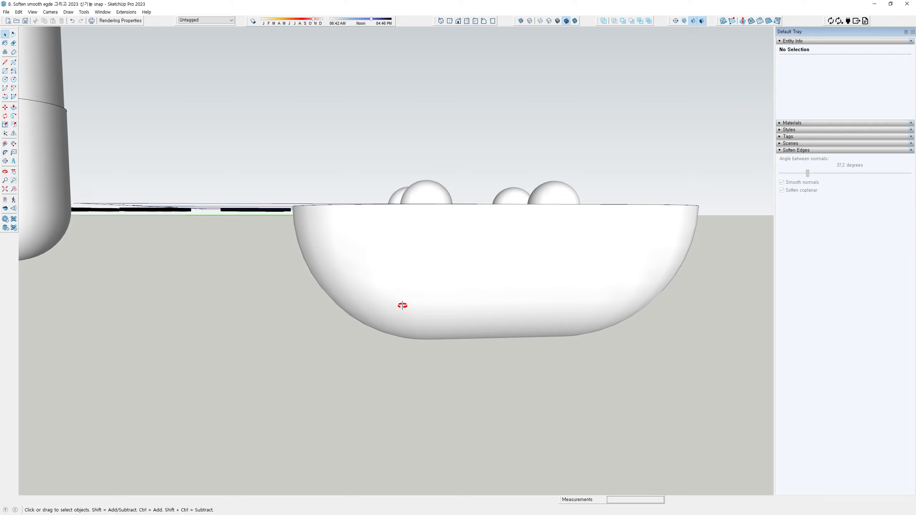
middle_drag(402, 306, 275, 298)
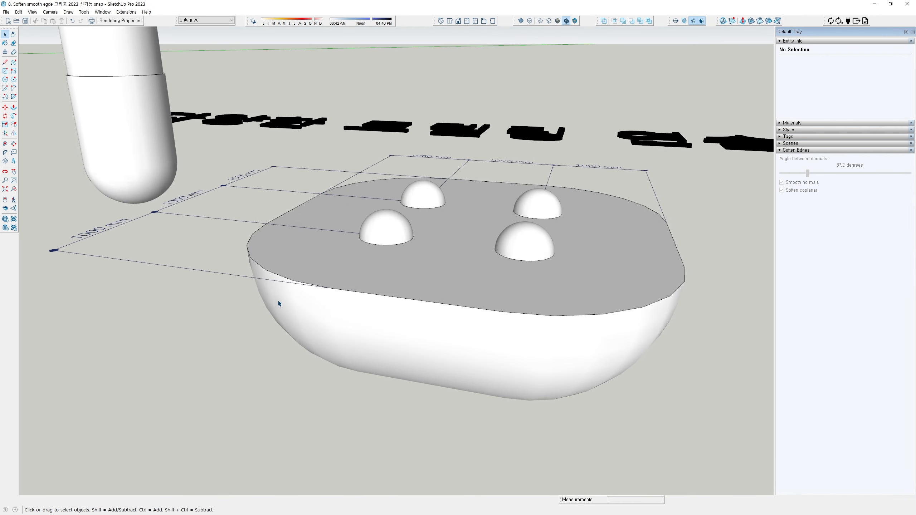
scroll(288, 353, down, 4)
shift+middle_drag(343, 340, 299, 385)
scroll(306, 292, up, 2)
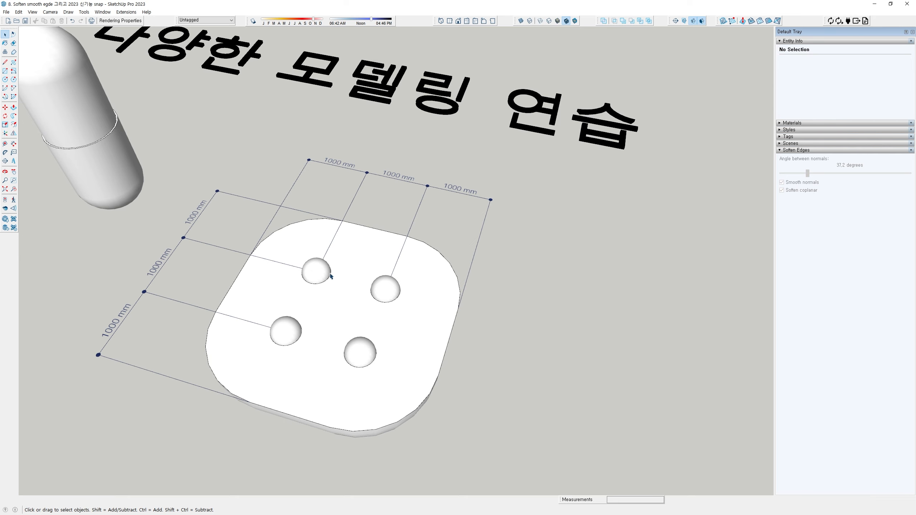
middle_drag(273, 300, 304, 289)
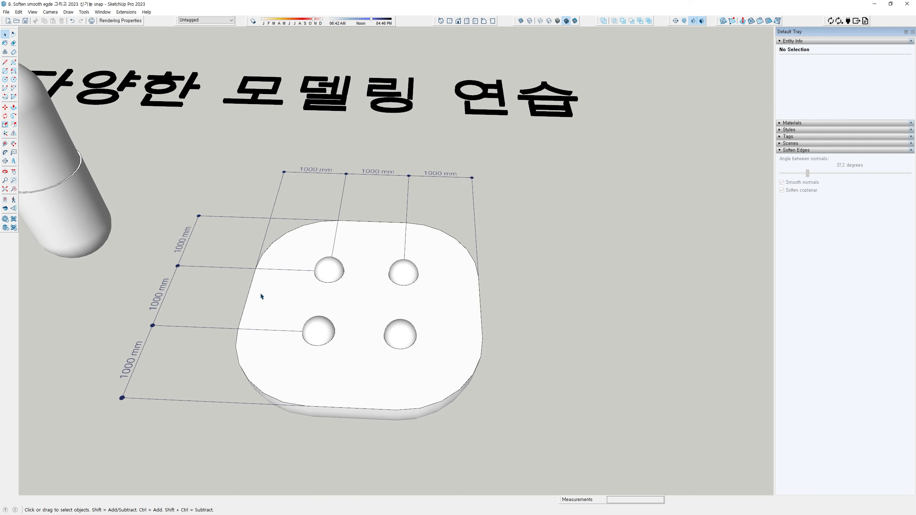
scroll(352, 308, down, 5)
shift+middle_drag(382, 311, 285, 272)
scroll(324, 309, up, 2)
middle_drag(284, 272, 260, 266)
scroll(326, 216, up, 2)
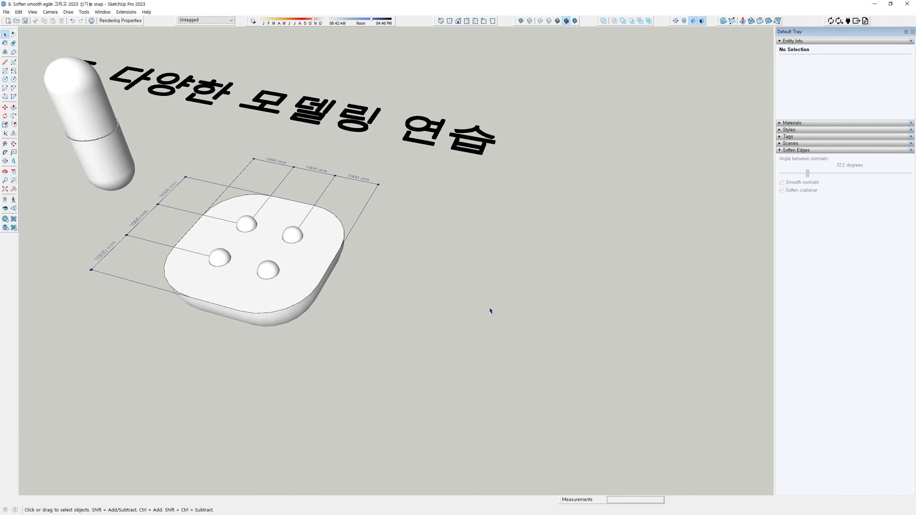
shift+middle_drag(458, 287, 444, 280)
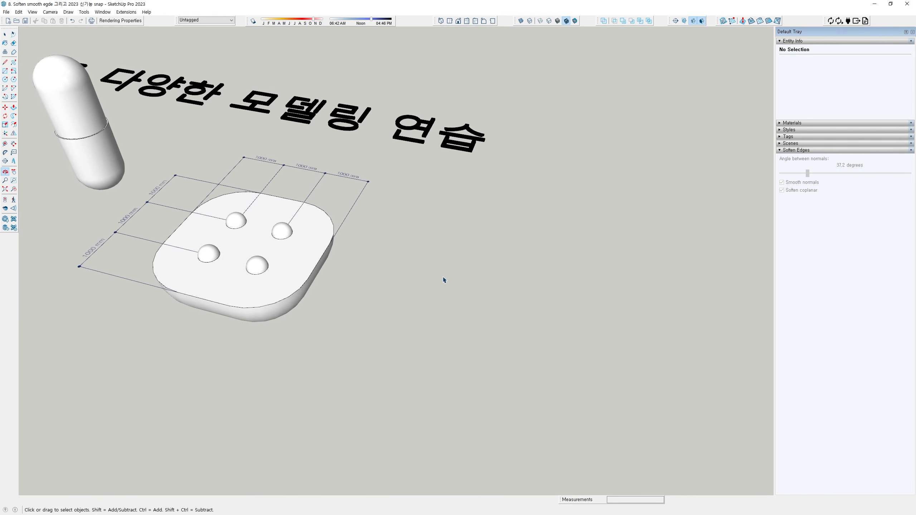
Step: Draw a new pie segment in an empty area with the Pie tool
click(13, 96)
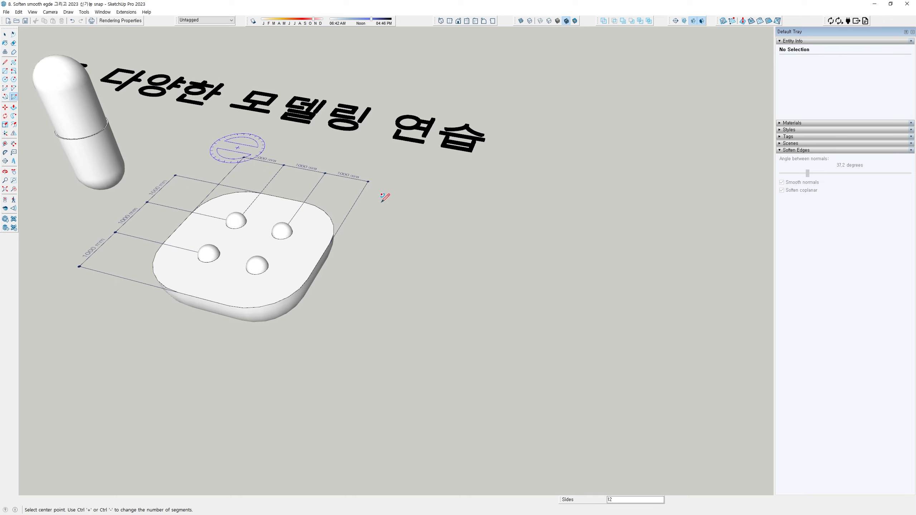
middle_drag(382, 198, 483, 265)
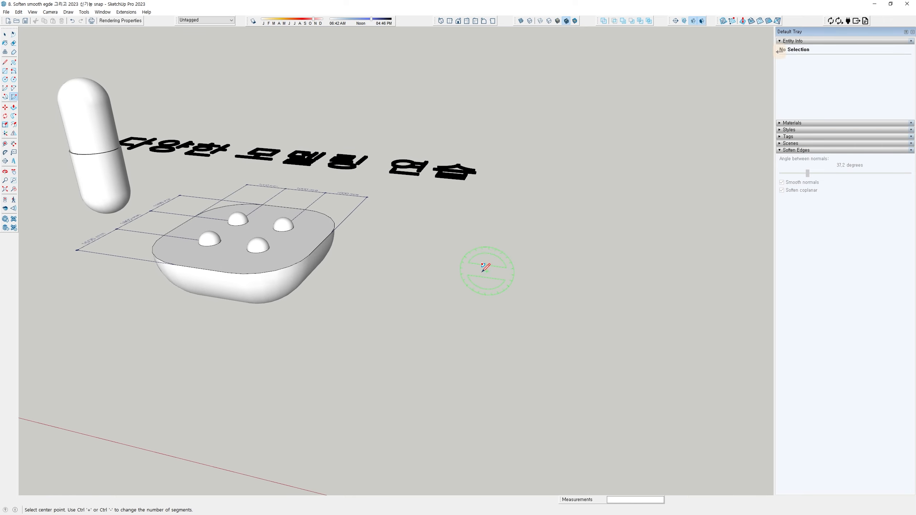
click(479, 262)
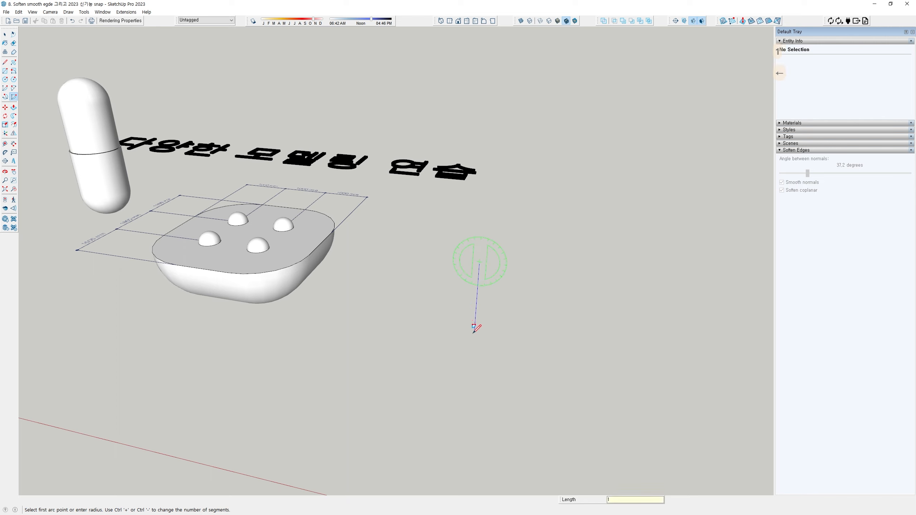
key(Return)
click(473, 332)
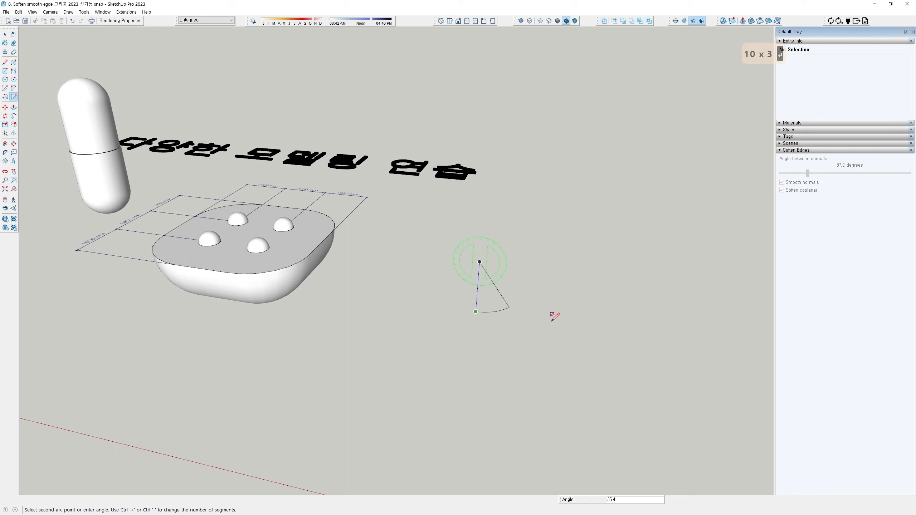
click(568, 268)
middle_drag(568, 269, 415, 296)
Step: Draw a 400 mm radius circle at the pie segment's corner point and select its face as the path
key(space)
key(c)
scroll(414, 294, up, 4)
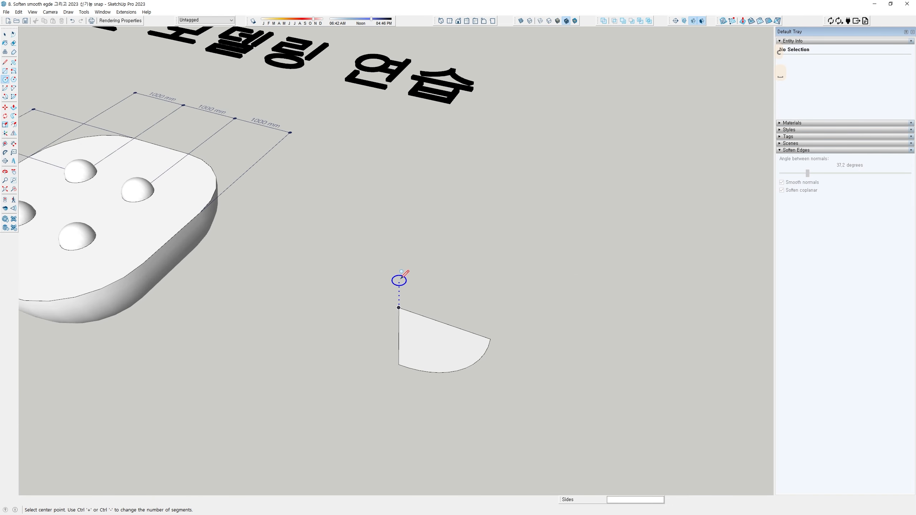
click(439, 281)
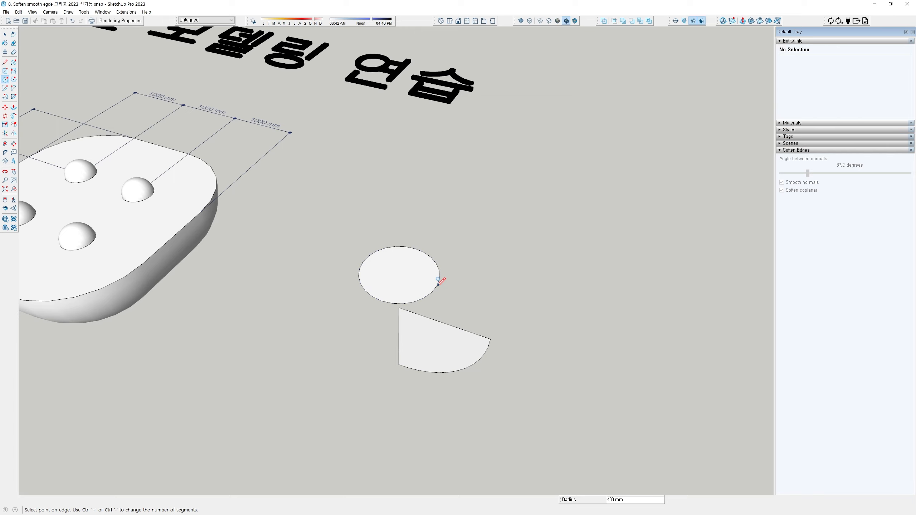
middle_drag(440, 281, 472, 281)
key(space)
click(433, 273)
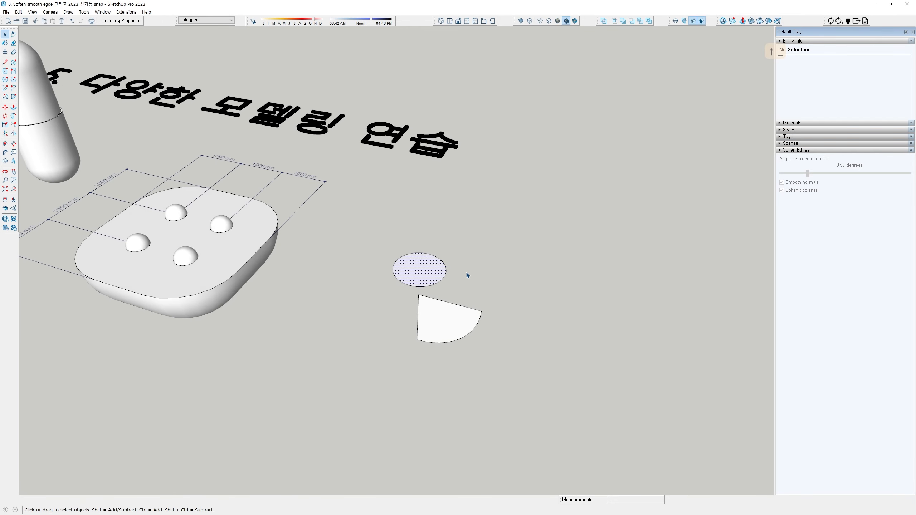
Step: Sweep the pie segment along the circle with Follow Me and delete the leftover circle face
key(f)
click(453, 337)
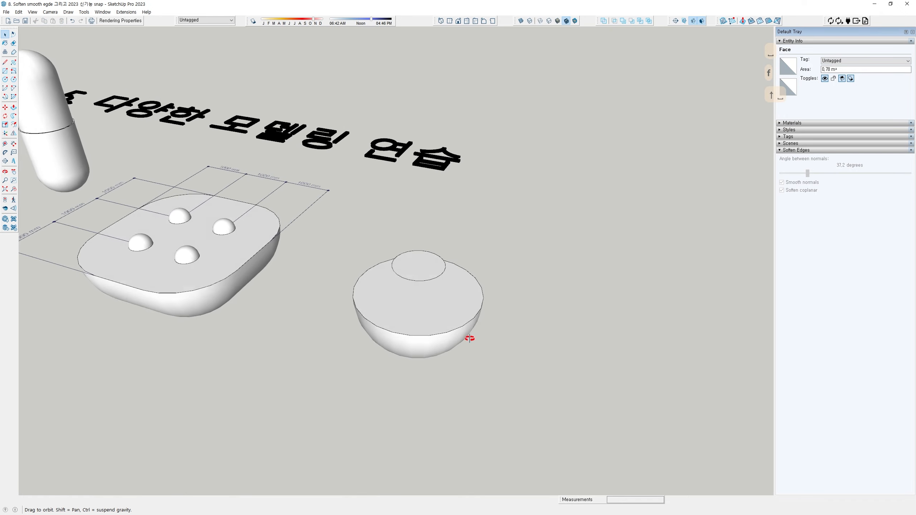
middle_drag(470, 340, 429, 262)
key(space)
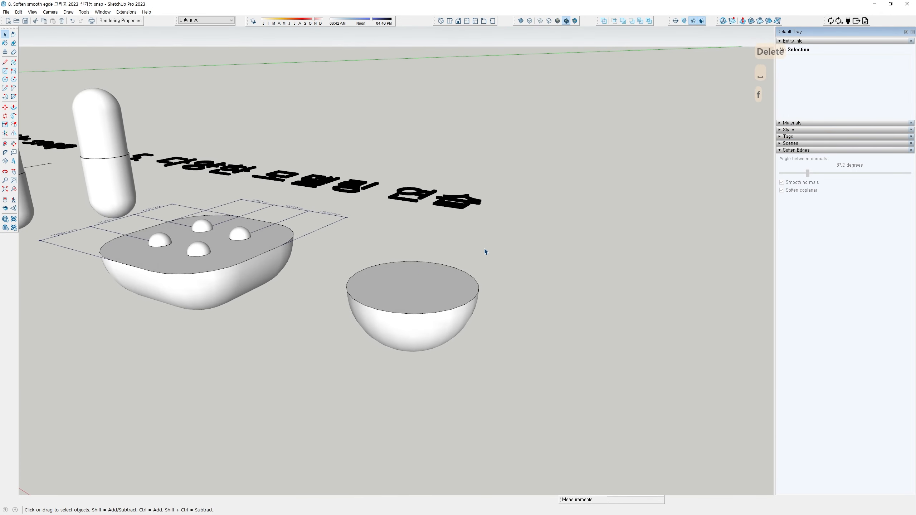
Step: Delete the flat top face of the newly swept hemisphere to leave an open bowl
middle_drag(485, 251, 440, 358)
scroll(387, 289, up, 3)
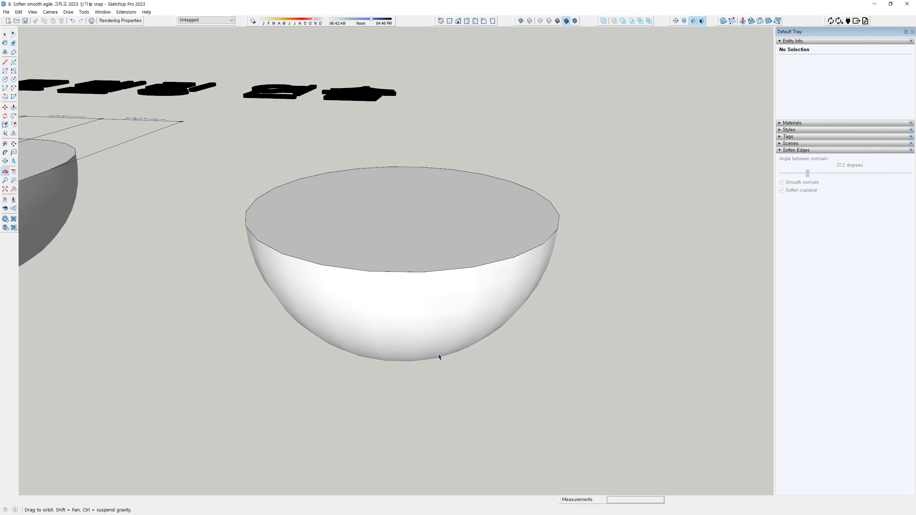
scroll(411, 287, down, 4)
middle_drag(411, 288, 394, 324)
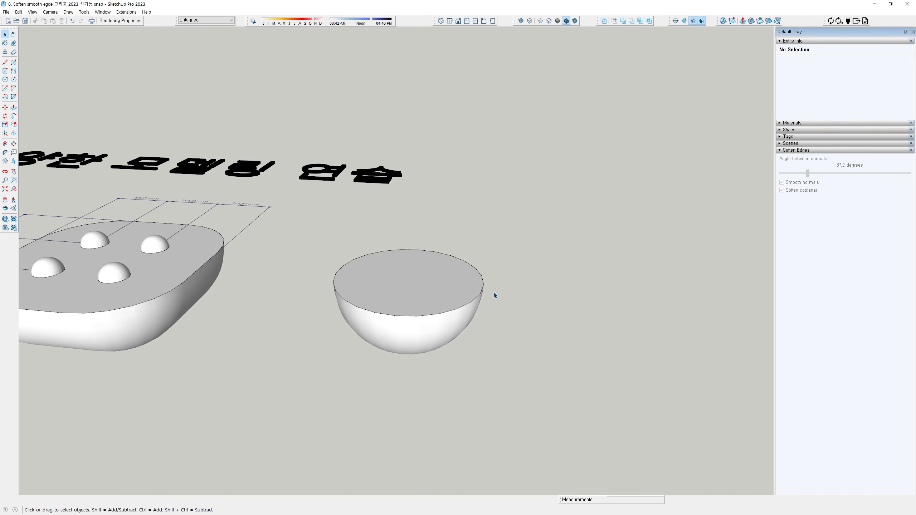
mouse_move(395, 257)
middle_down()
mouse_move(411, 268)
mouse_move(407, 253)
mouse_move(419, 272)
mouse_move(389, 252)
mouse_move(448, 231)
mouse_move(413, 308)
mouse_move(379, 258)
middle_up()
click(407, 254)
key(Delete)
Step: Turn on the display of hidden geometry to reveal the bowl's softened edges
scroll(414, 291, up, 4)
scroll(380, 258, up, 1)
scroll(380, 260, up, 1)
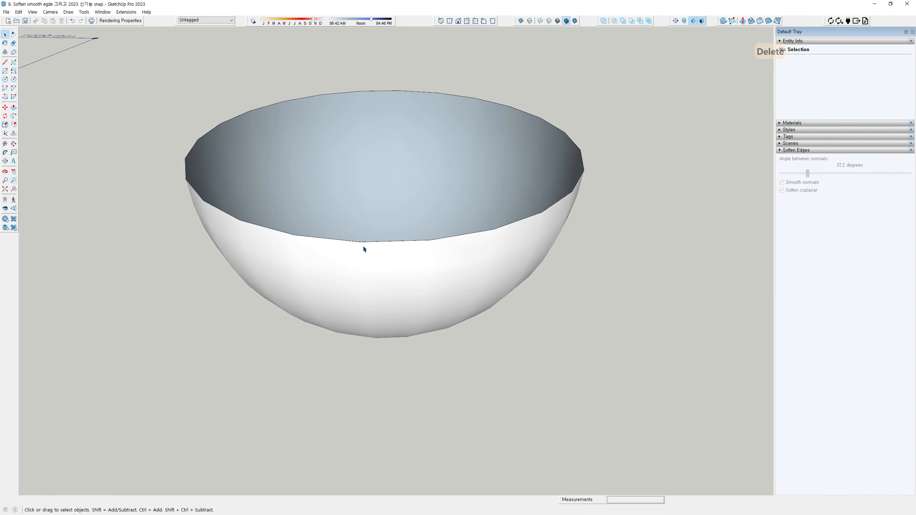
middle_drag(365, 328, 350, 267)
scroll(356, 252, up, 2)
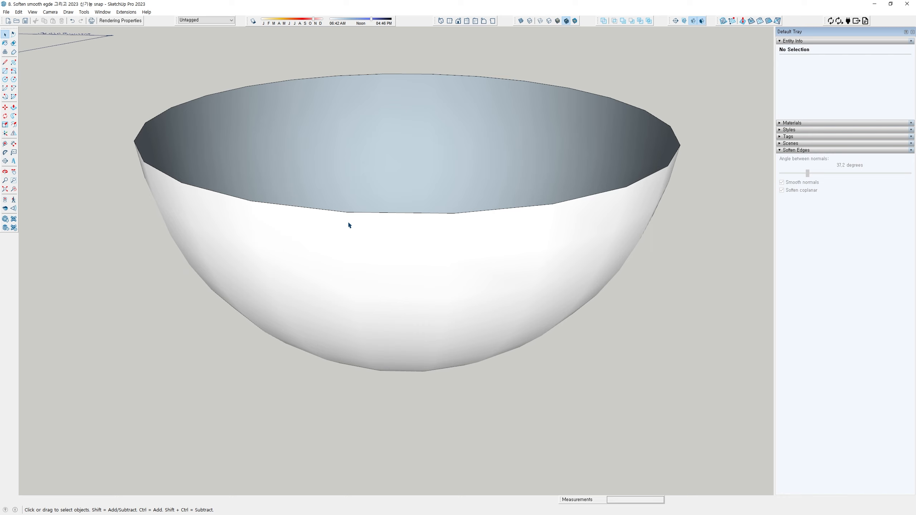
middle_drag(180, 117, 299, 212)
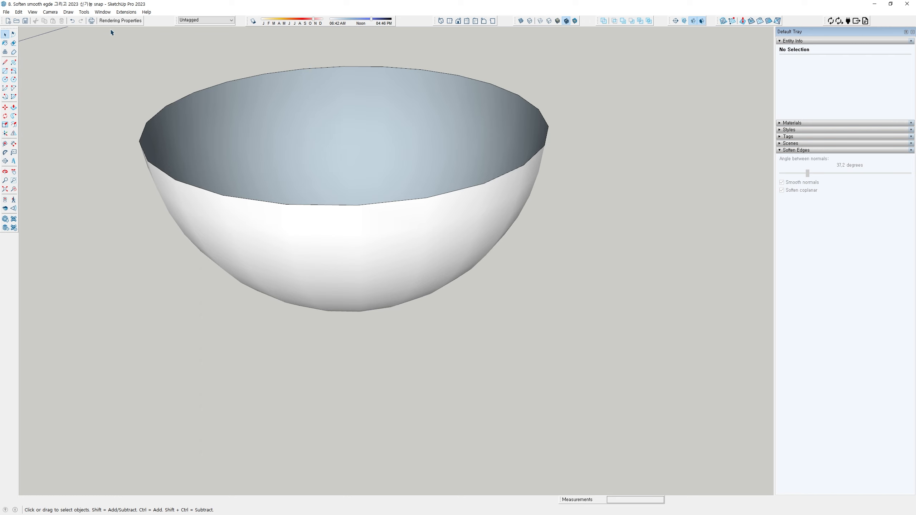
click(29, 13)
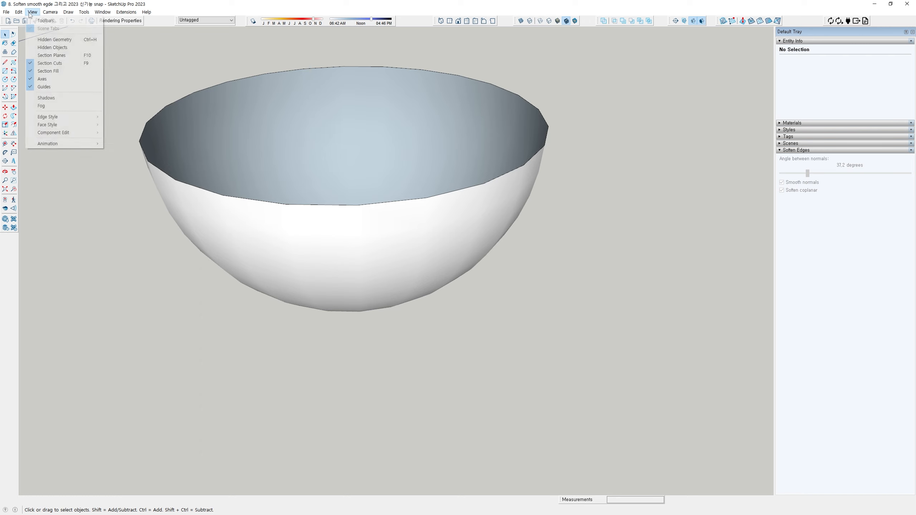
click(62, 41)
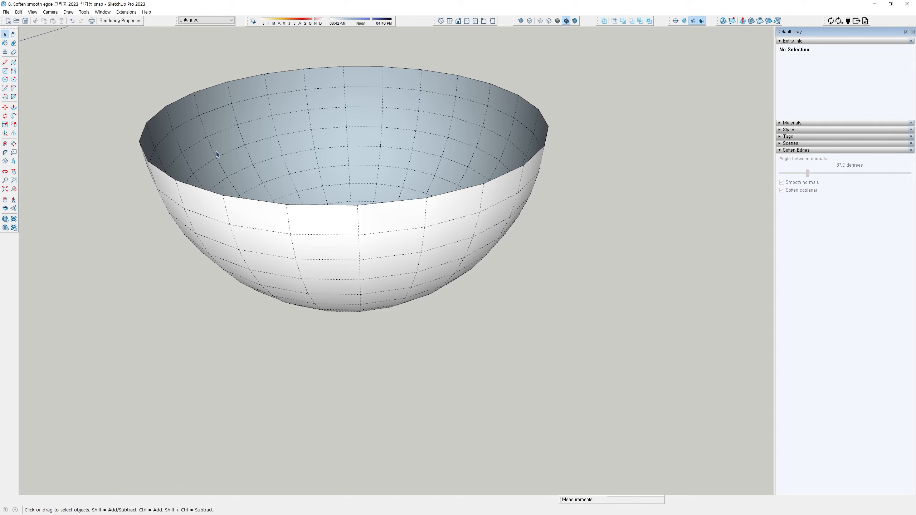
Step: Inspect the bowl's individual faces and soft edges in Entity Info while orbiting around it
middle_drag(398, 257, 393, 191)
click(394, 191)
click(426, 190)
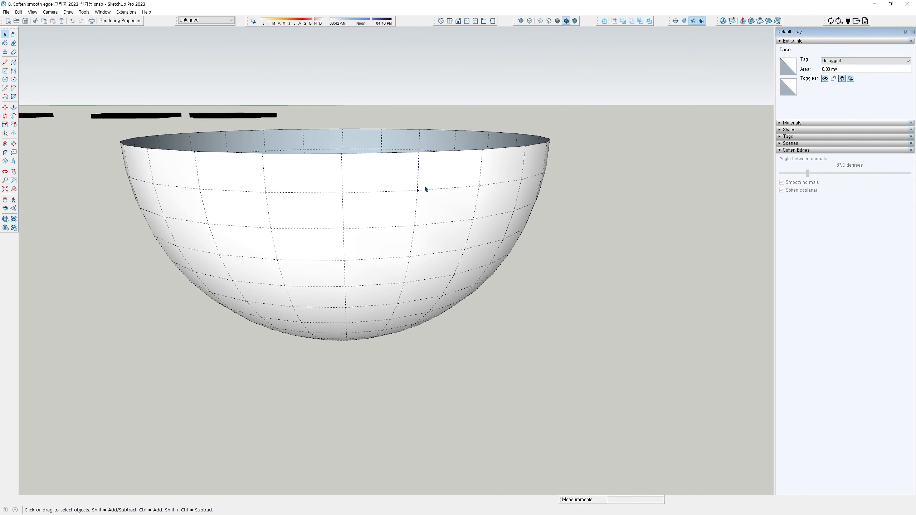
click(392, 219)
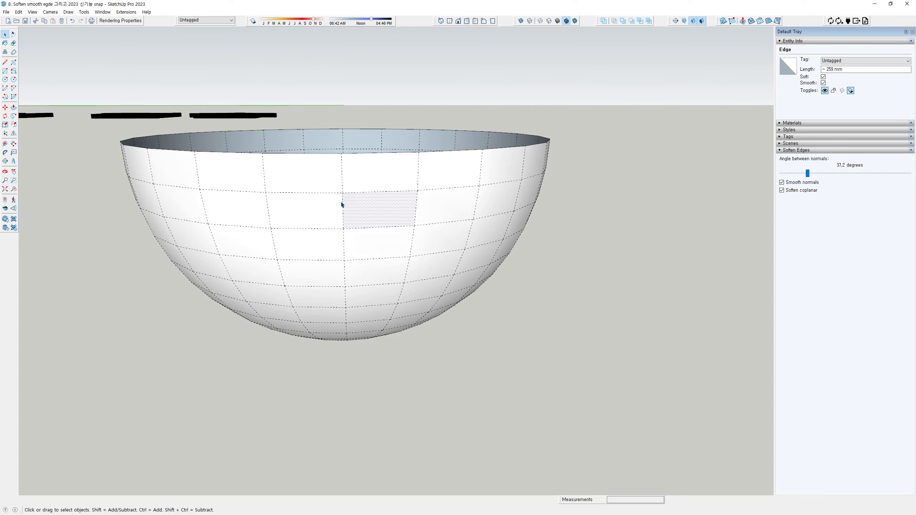
click(342, 206)
scroll(326, 184, down, 2)
middle_drag(325, 180, 349, 337)
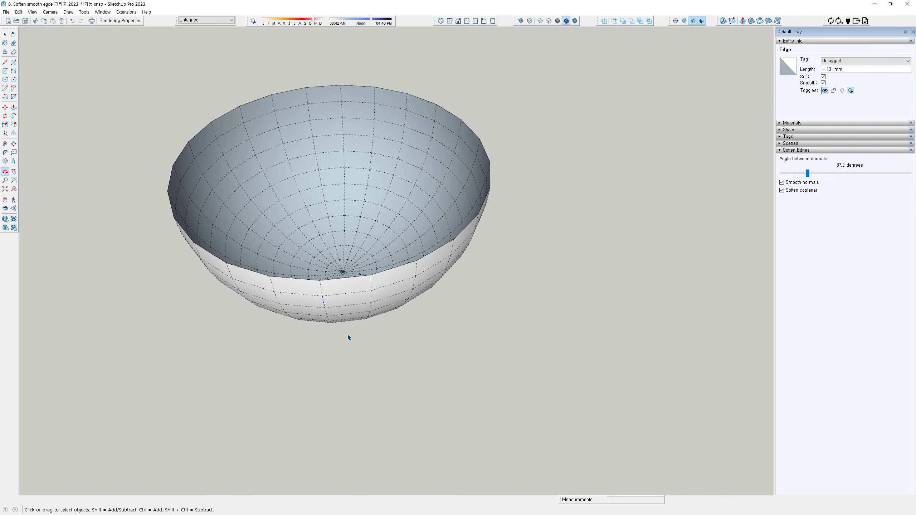
scroll(401, 291, down, 4)
middle_drag(402, 289, 407, 376)
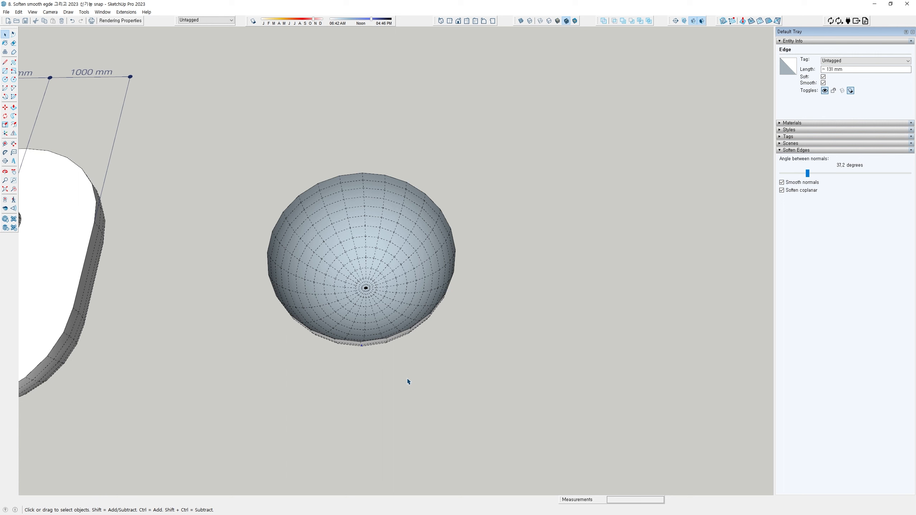
Step: Switch to the Top view with parallel projection and centre the bowl on screen
key(F6)
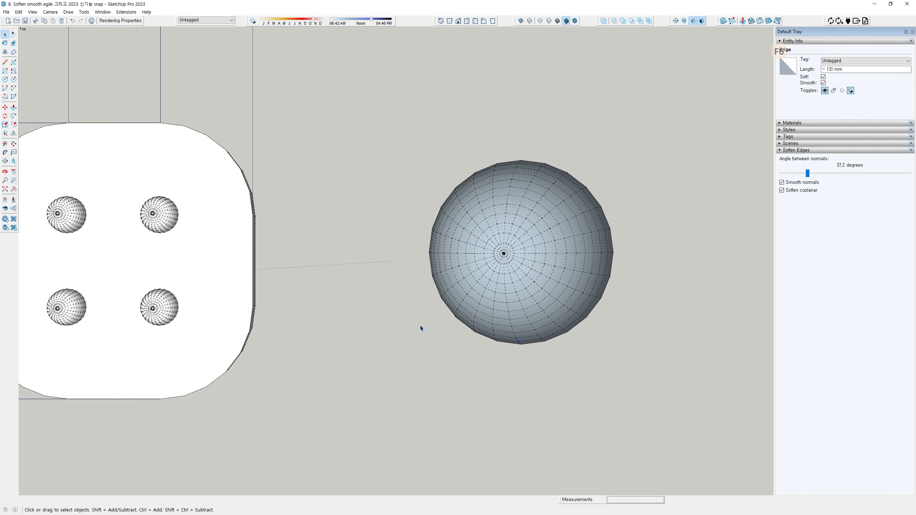
key(y)
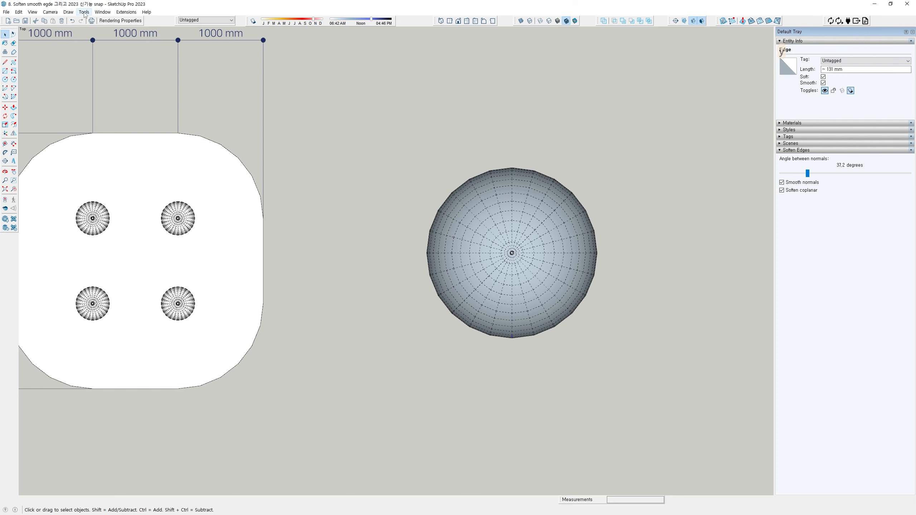
click(50, 12)
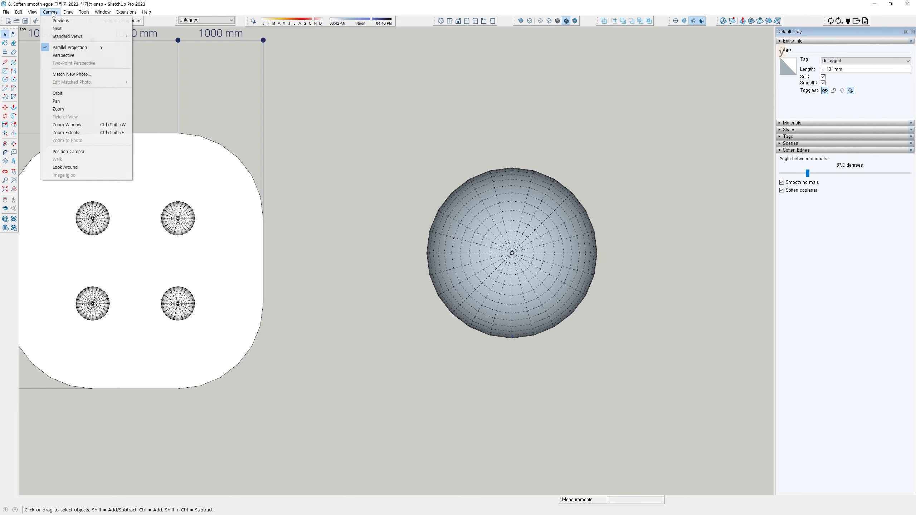
click(457, 117)
shift+middle_drag(517, 207, 379, 180)
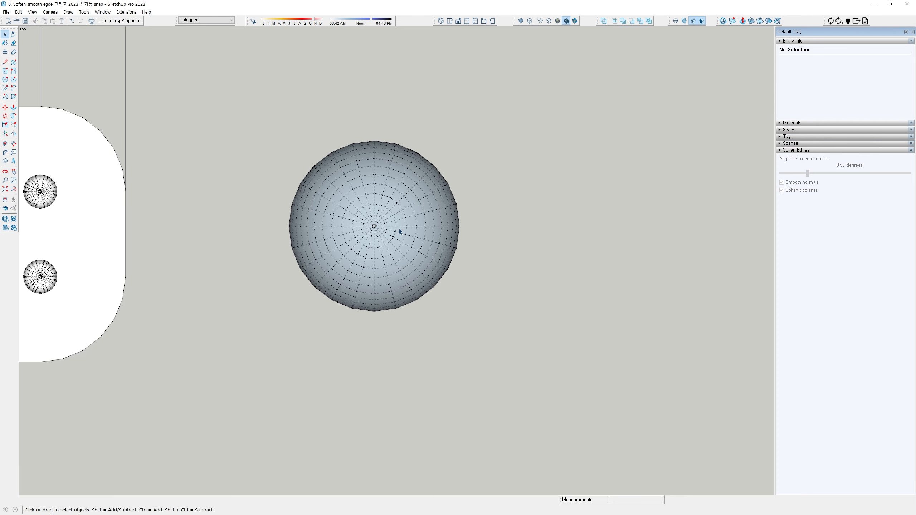
scroll(375, 243, up, 5)
scroll(378, 231, down, 4)
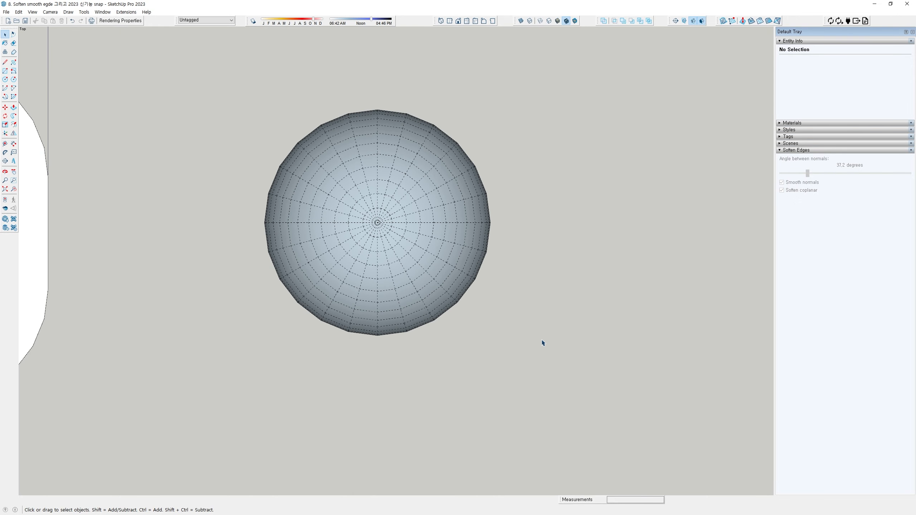
Step: Select the right half of the bowl and copy it to the right with the Move tool
drag(382, 82, 381, 81)
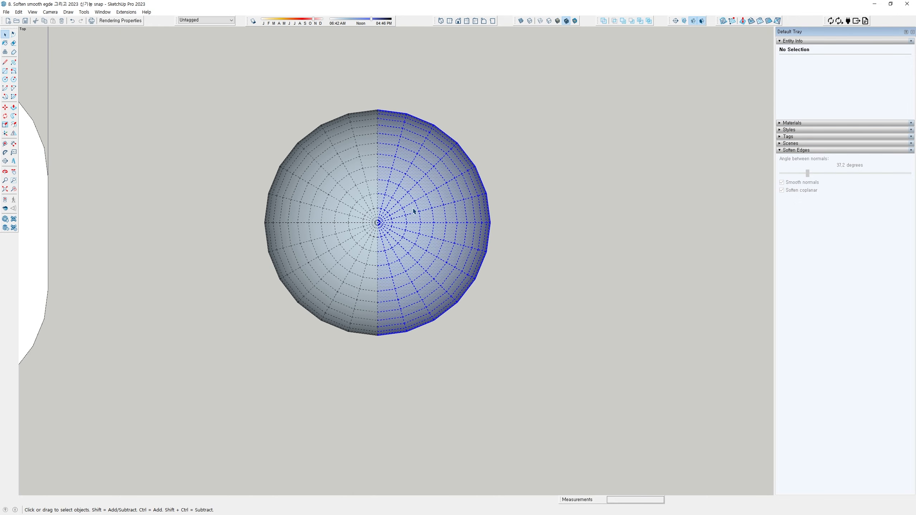
scroll(368, 227, up, 6)
scroll(369, 227, up, 5)
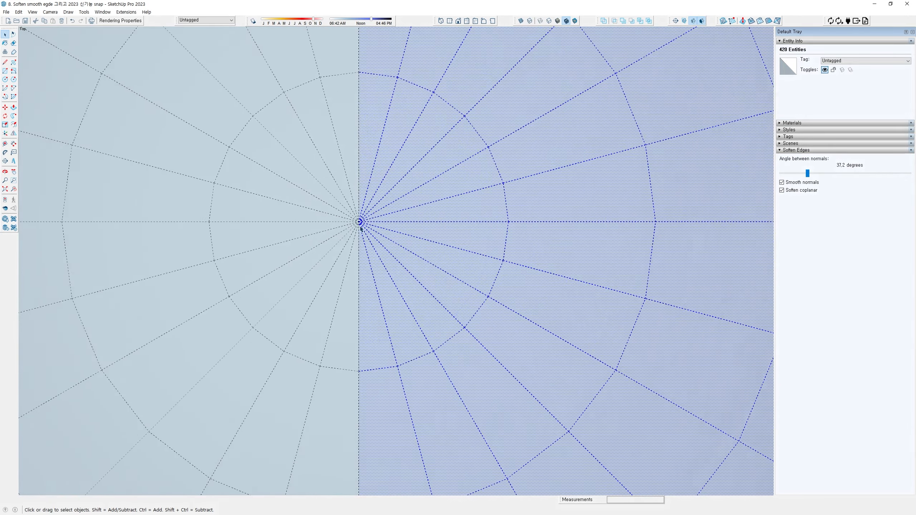
scroll(362, 222, down, 7)
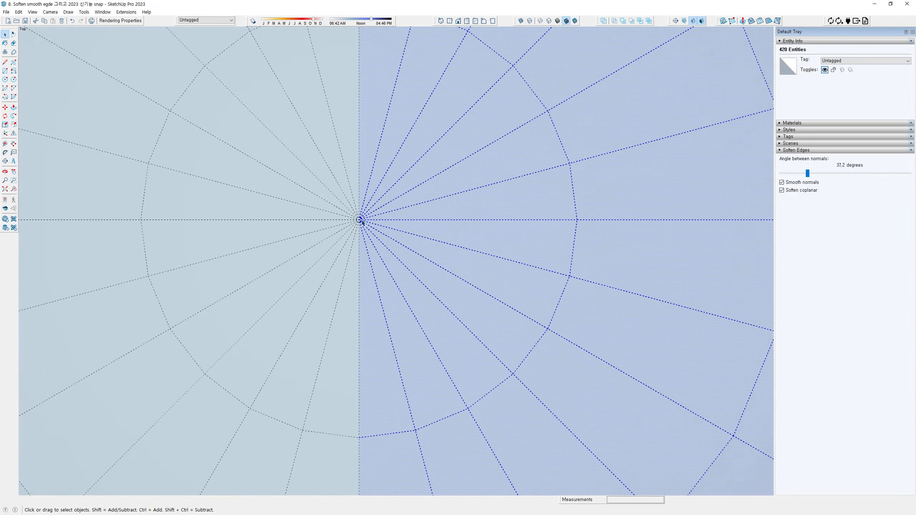
scroll(365, 219, down, 6)
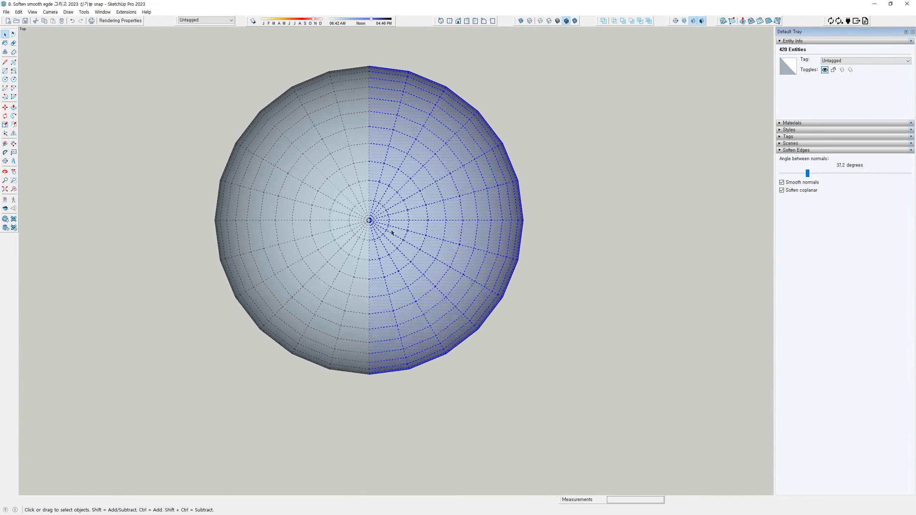
shift+middle_drag(417, 242, 370, 227)
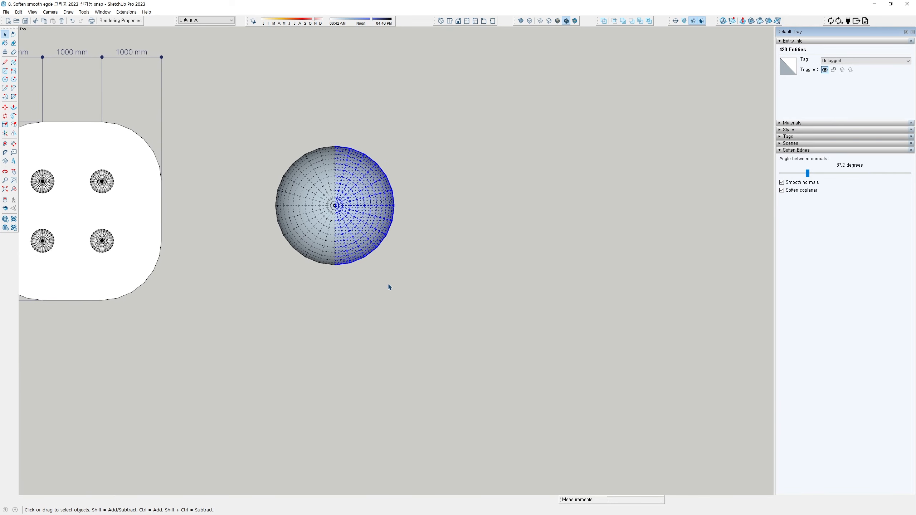
key(m)
click(345, 297)
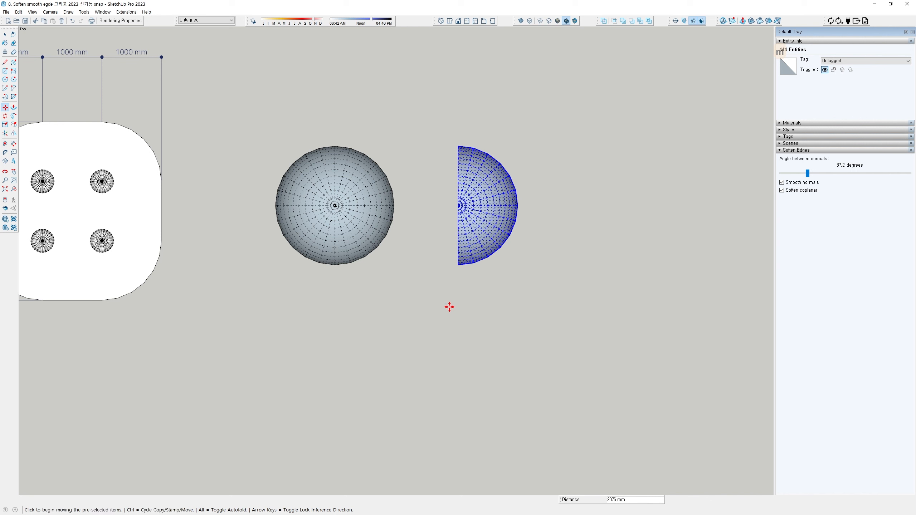
key(space)
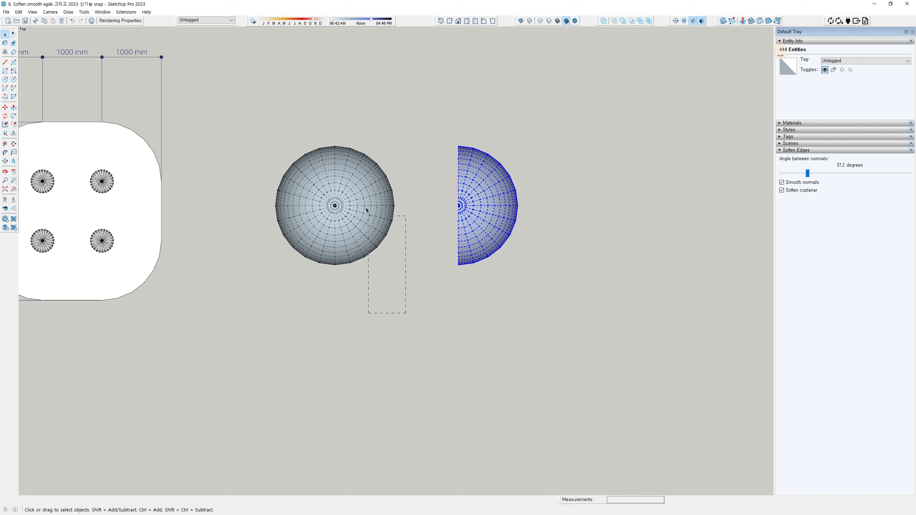
Step: Select the right half of the original bowl and delete it
drag(338, 113, 337, 112)
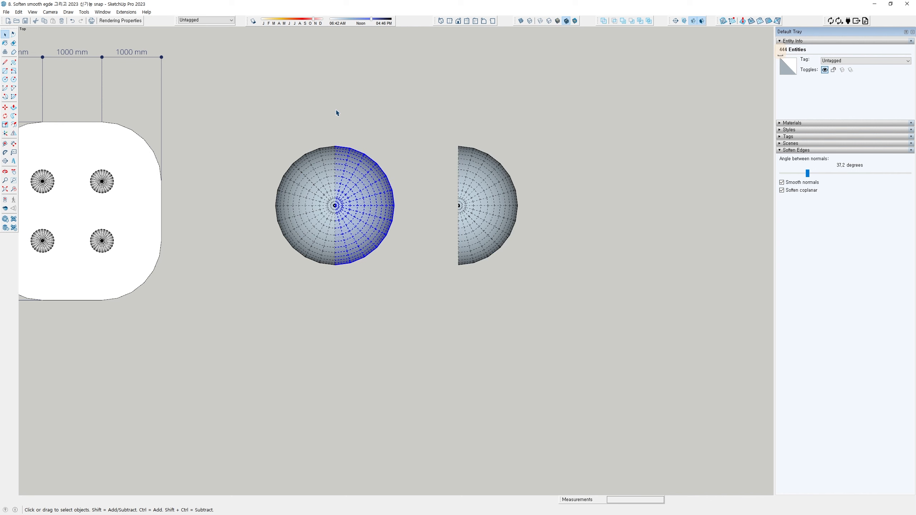
key(Delete)
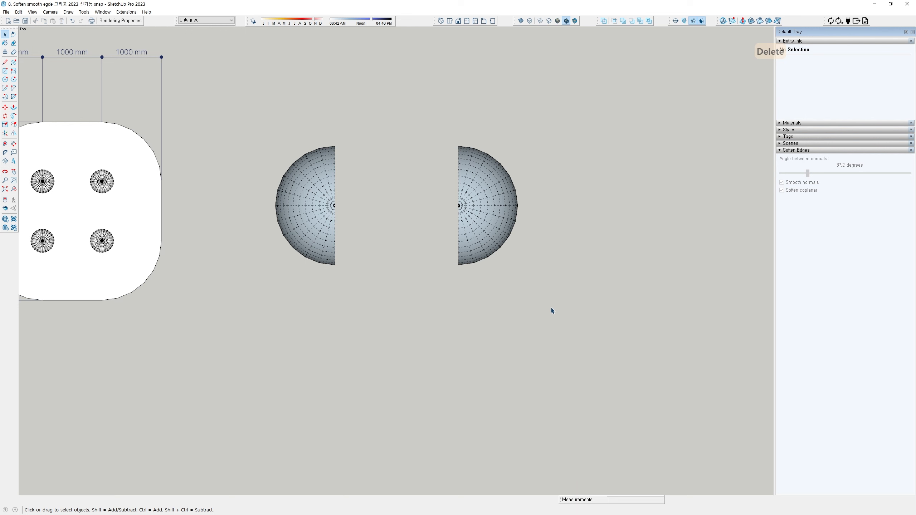
Step: Select the lower halves of both half-bowls and copy them straight downward with Move
scroll(552, 311, up, 3)
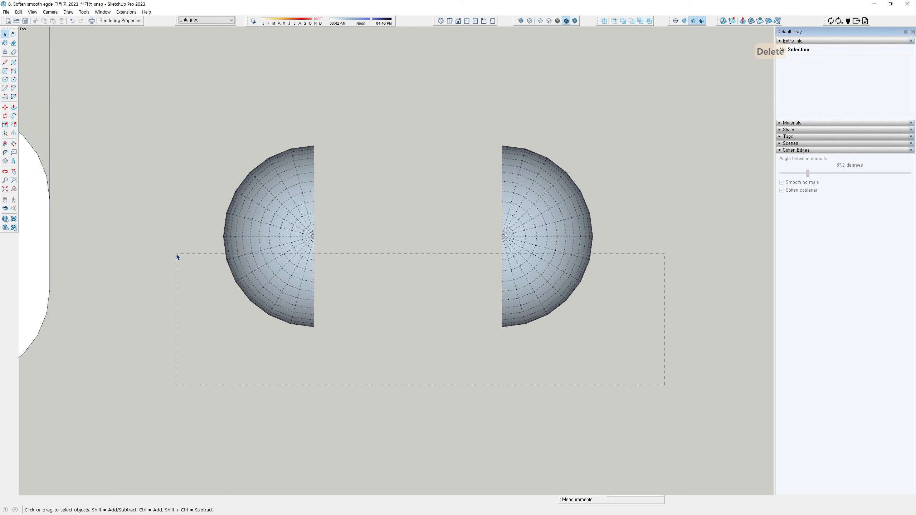
drag(168, 240, 169, 240)
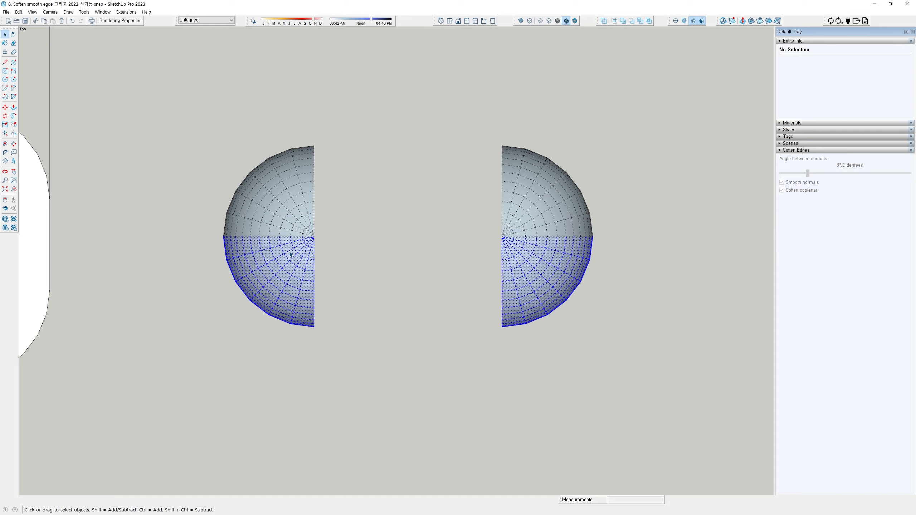
scroll(348, 255, down, 3)
scroll(343, 231, up, 1)
key(m)
key(ctrl)
key(ctrl)
drag(345, 218, 346, 298)
key(space)
Step: Select the lower halves of the two upper half-bowls and delete them, leaving quarter pieces
scroll(324, 252, up, 6)
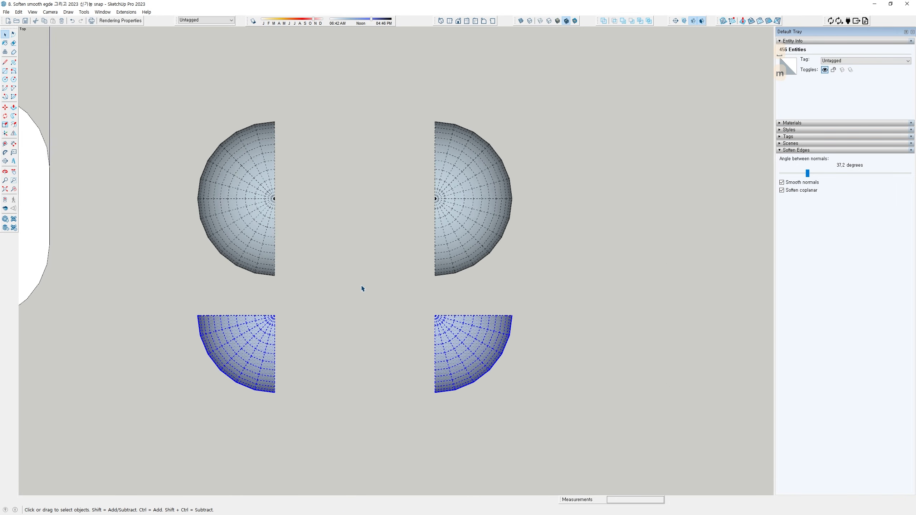
shift+middle_drag(756, 354, 750, 351)
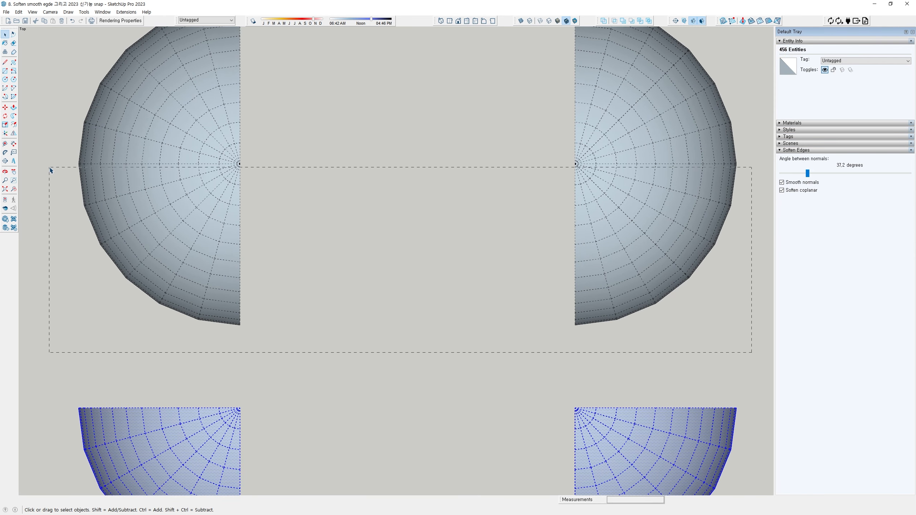
drag(49, 169, 49, 167)
key(Delete)
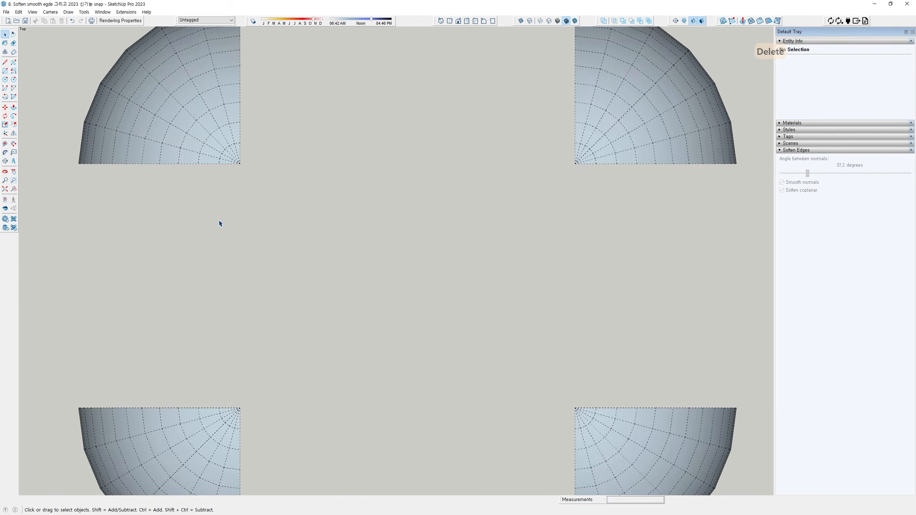
Step: Draw lines across the open top and from the centre down to the tip of one quarter piece to create flat faces
scroll(220, 224, down, 3)
mouse_move(279, 307)
middle_down()
mouse_move(261, 229)
mouse_move(382, 215)
mouse_move(249, 205)
mouse_move(278, 273)
middle_up()
scroll(278, 190, up, 3)
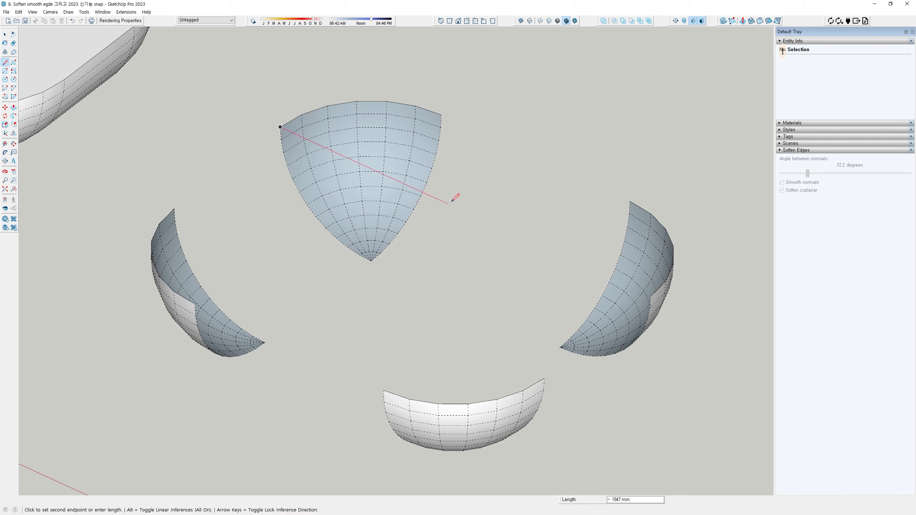
click(441, 115)
scroll(370, 168, up, 2)
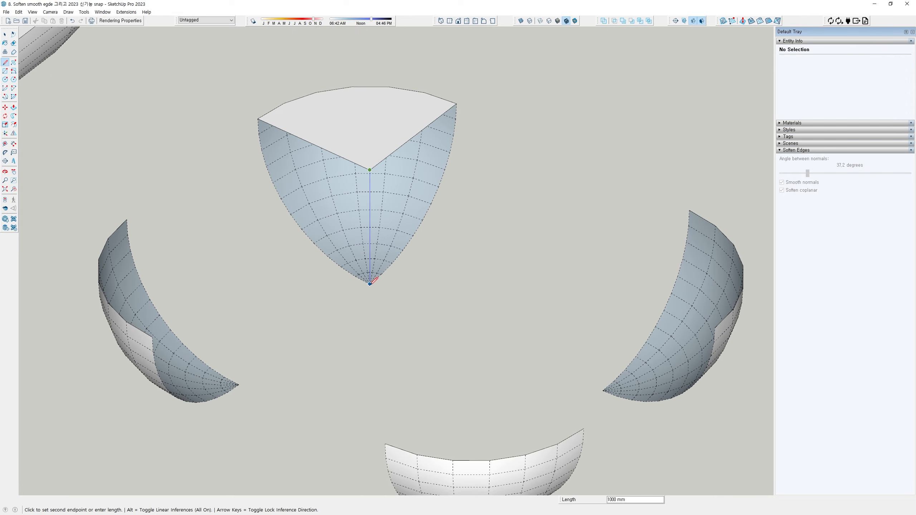
click(370, 284)
Step: Draw a line across the open top of the quarter piece to close its flat top face
scroll(370, 284, down, 2)
middle_drag(440, 287, 196, 294)
key(space)
middle_drag(390, 305, 311, 253)
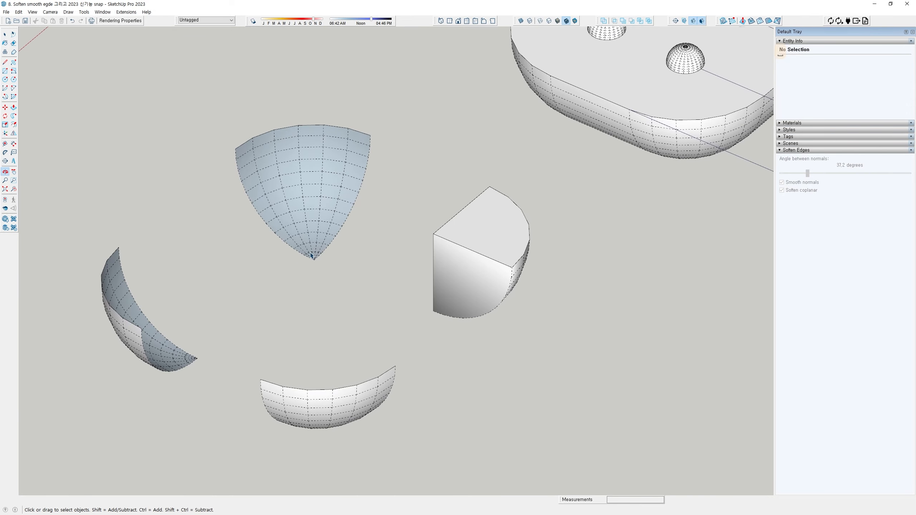
scroll(274, 180, up, 2)
key(l)
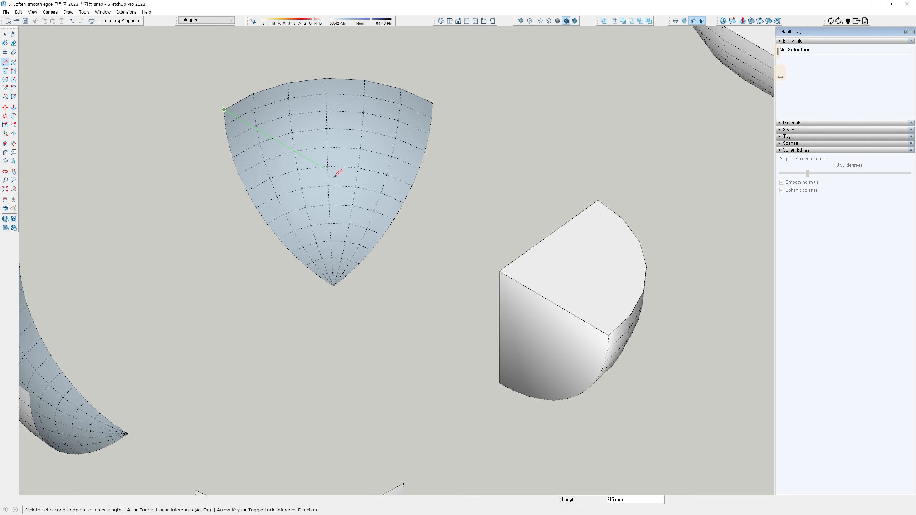
click(433, 102)
scroll(335, 170, up, 1)
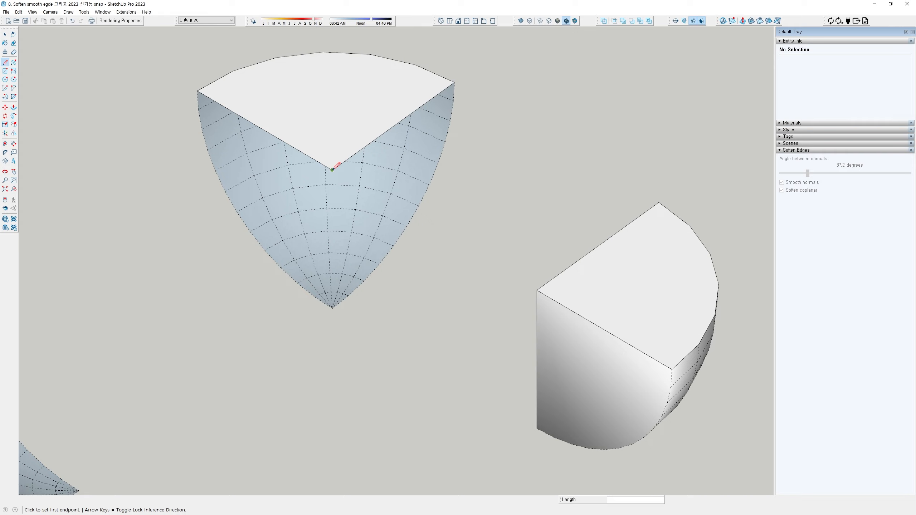
Step: Draw a line from the top centre down to the tip of the quarter piece to close its second flat face
click(333, 308)
key(space)
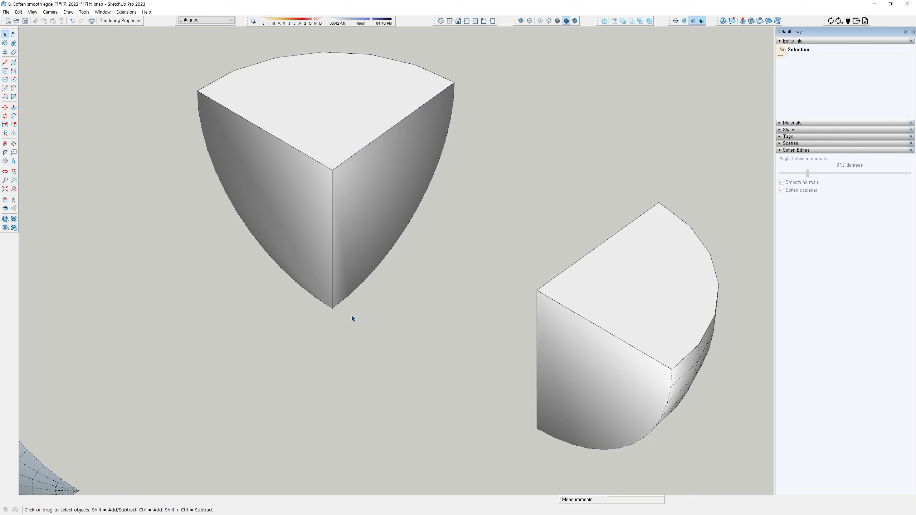
Step: Select the two open quarter-bowl shells and delete them
scroll(386, 260, down, 3)
middle_drag(395, 251, 314, 271)
middle_drag(314, 271, 229, 328)
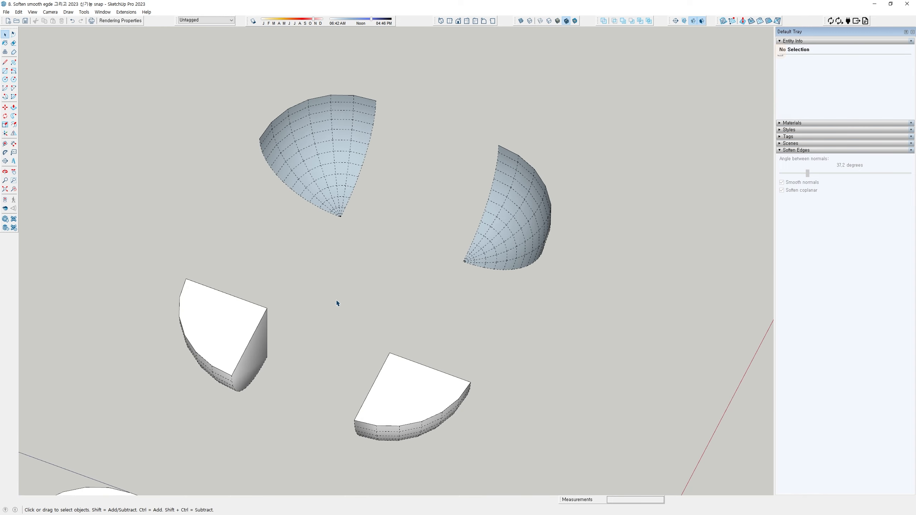
middle_drag(469, 282, 310, 163)
drag(299, 97, 553, 423)
key(Delete)
Step: Select the whole quarter piece and set its soften angle between normals to 0 degrees
scroll(411, 369, down, 2)
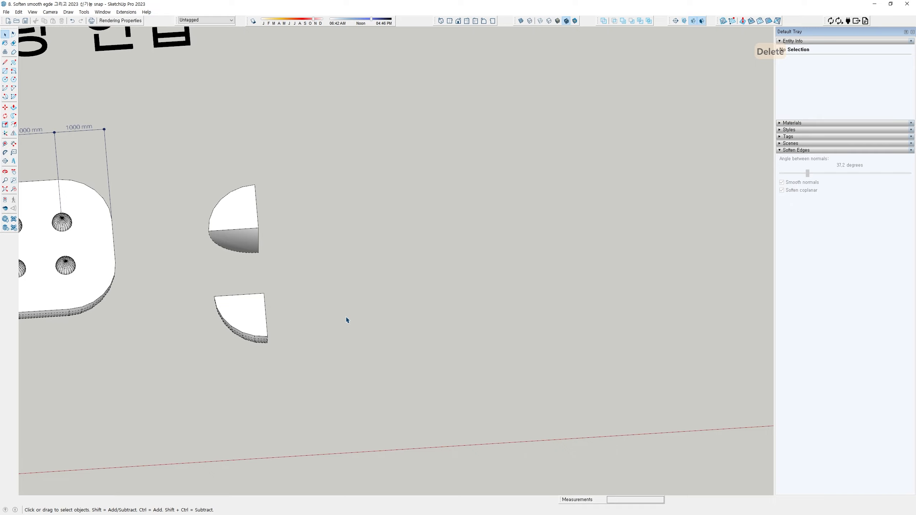
middle_drag(348, 337, 266, 350)
scroll(329, 285, up, 3)
middle_drag(330, 283, 267, 235)
scroll(345, 237, up, 2)
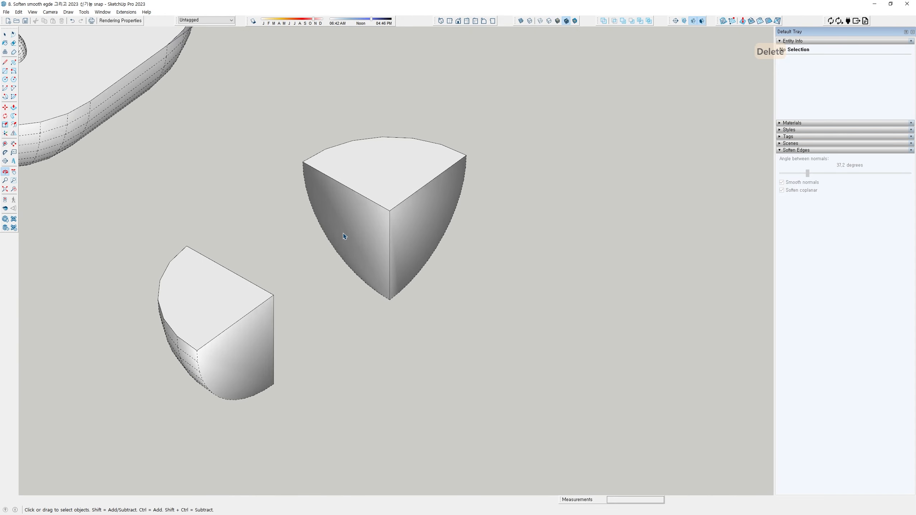
middle_drag(344, 237, 370, 305)
click(362, 228)
triple_click(458, 272)
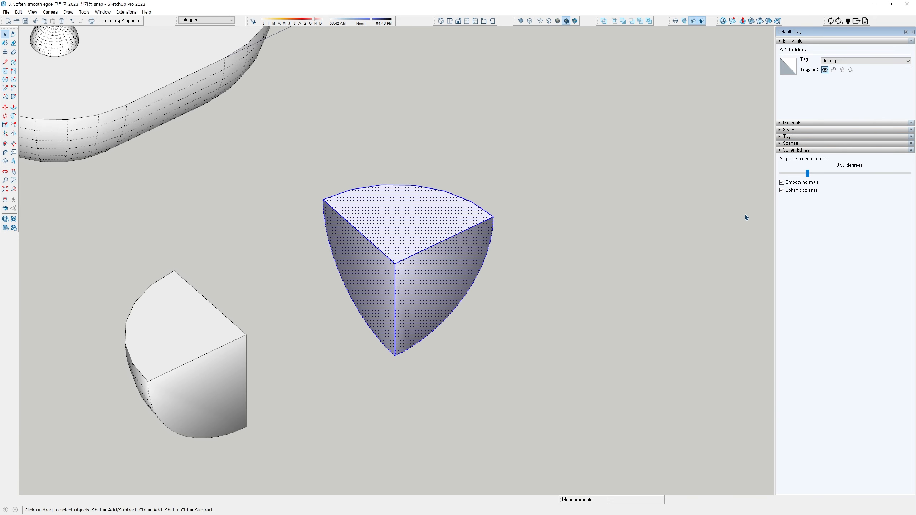
drag(809, 176, 757, 173)
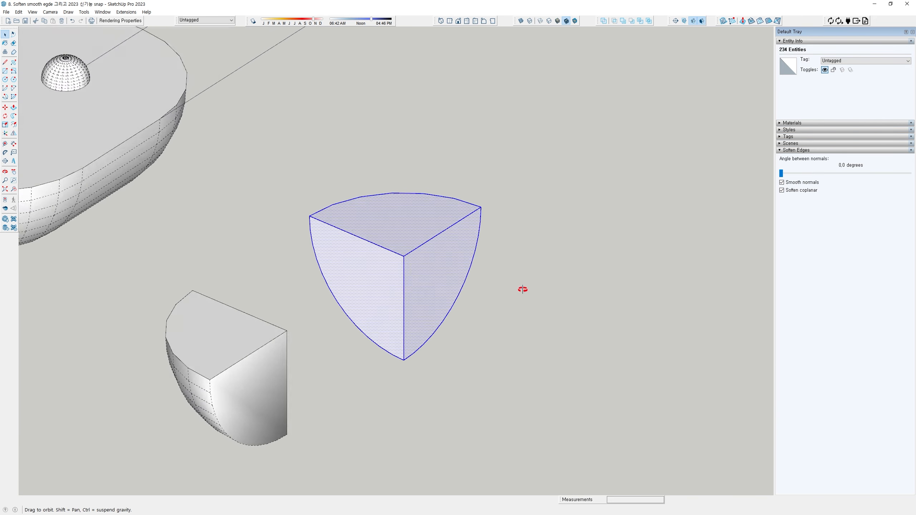
Step: Push/pull the quarter piece's flat side face out 1000 mm
middle_drag(523, 288, 367, 300)
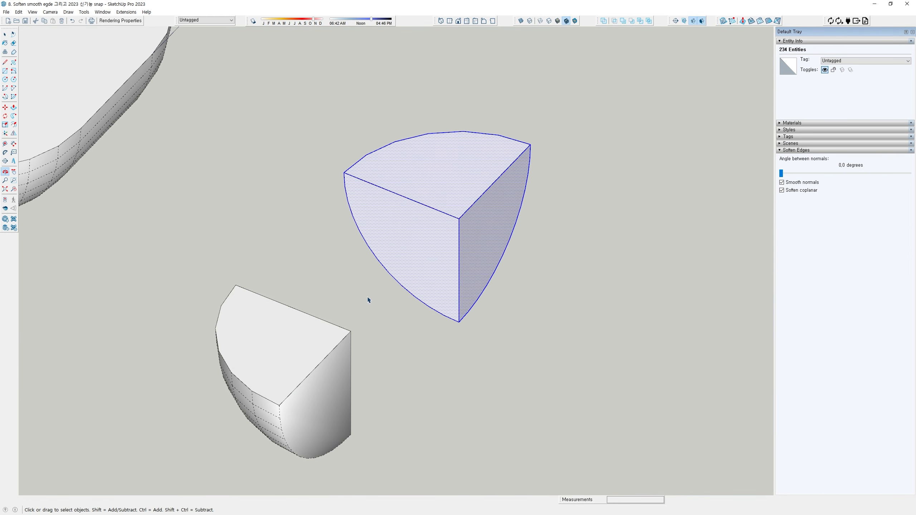
click(409, 262)
middle_drag(409, 259, 386, 298)
scroll(420, 238, up, 3)
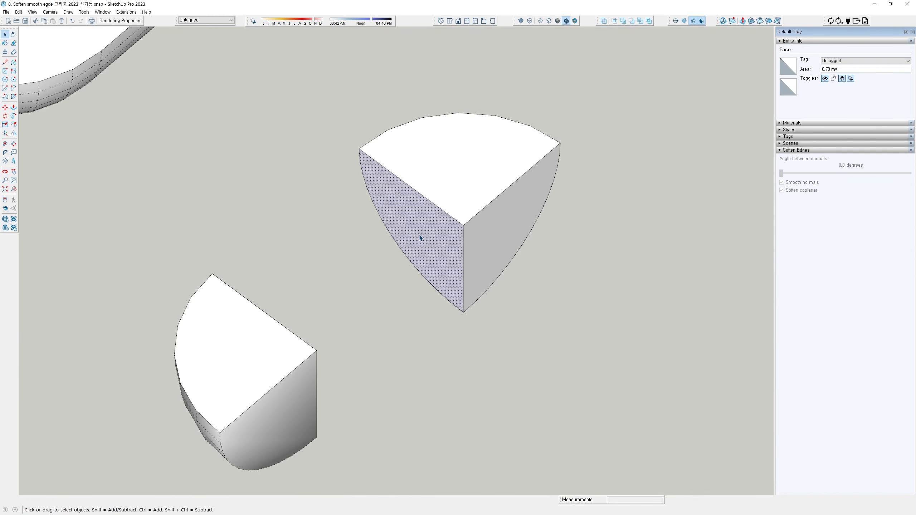
scroll(409, 251, down, 3)
shift+middle_drag(311, 275, 454, 470)
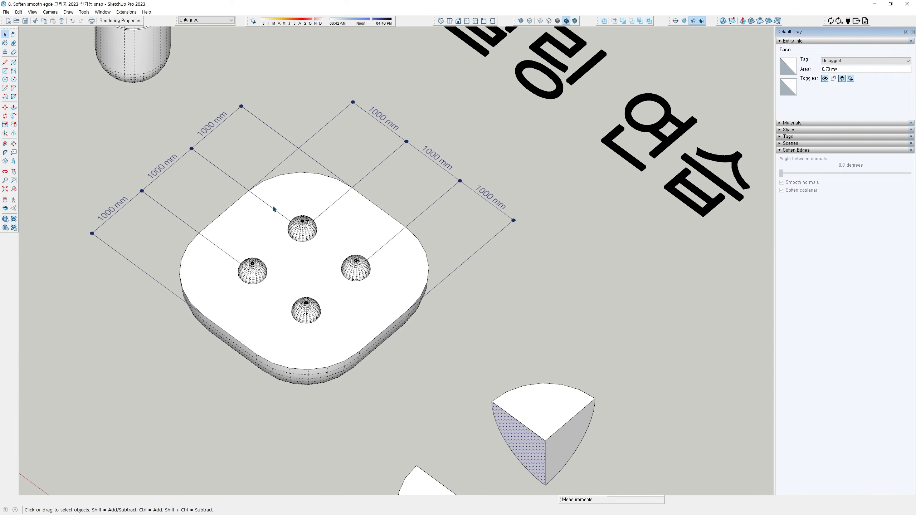
scroll(464, 317, up, 5)
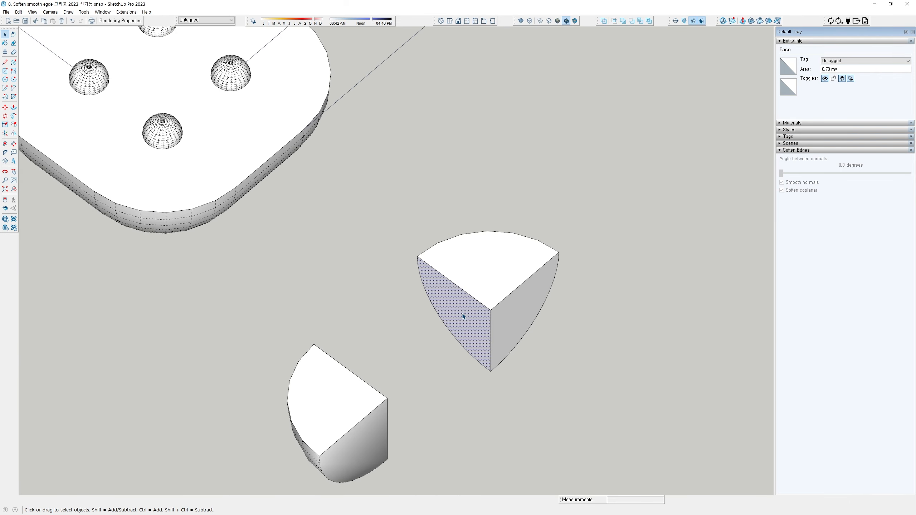
scroll(475, 316, up, 2)
key(p)
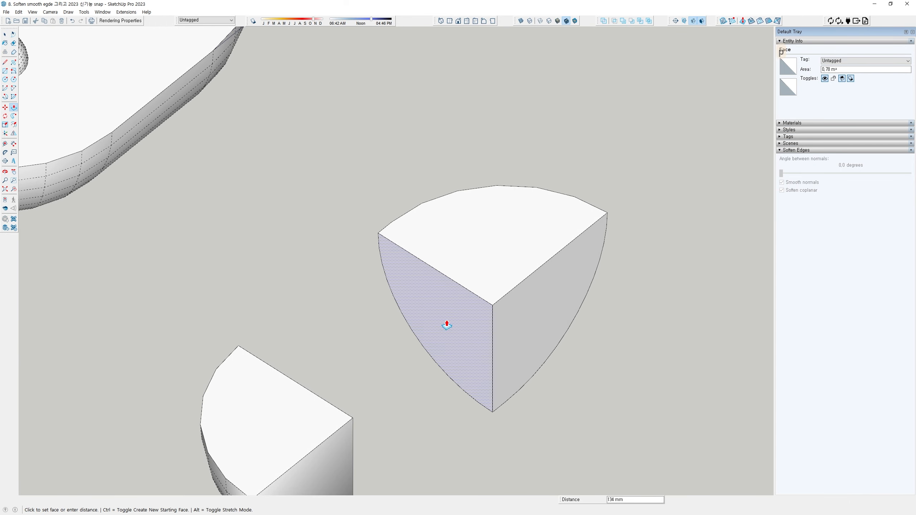
key(Return)
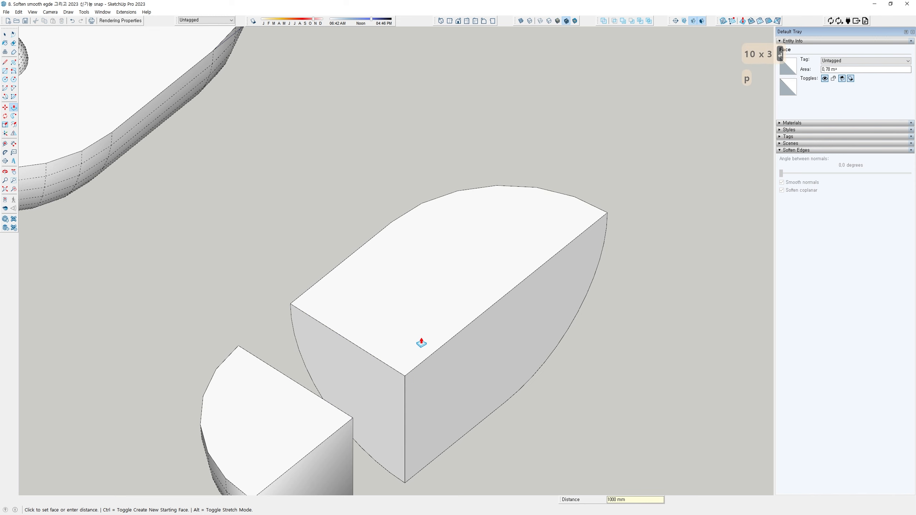
key(space)
Step: Select the other quarter piece and set its soften angle between normals to 0 degrees
scroll(420, 337, down, 3)
scroll(376, 306, up, 2)
triple_click(325, 322)
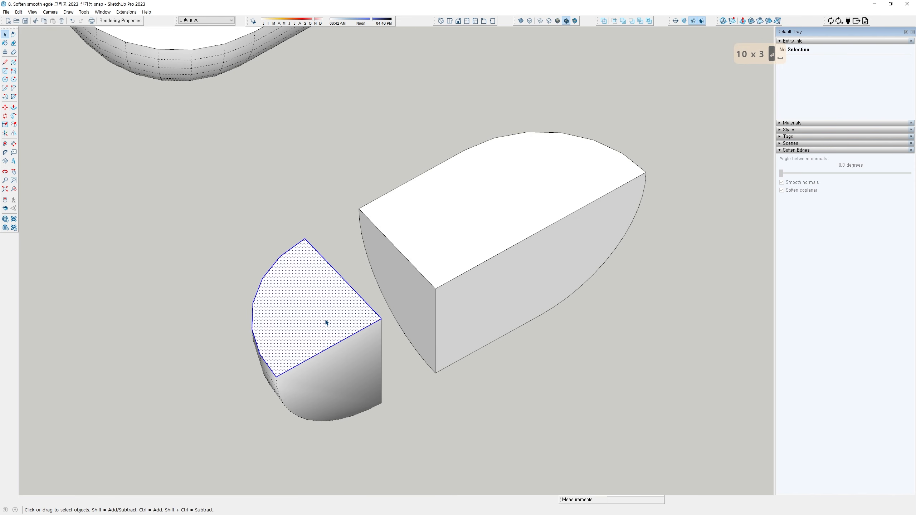
click(789, 175)
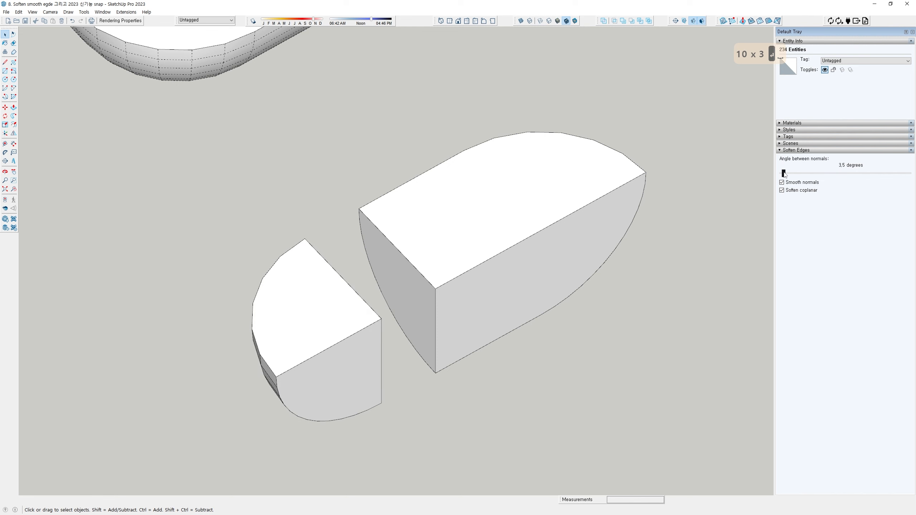
scroll(364, 336, up, 2)
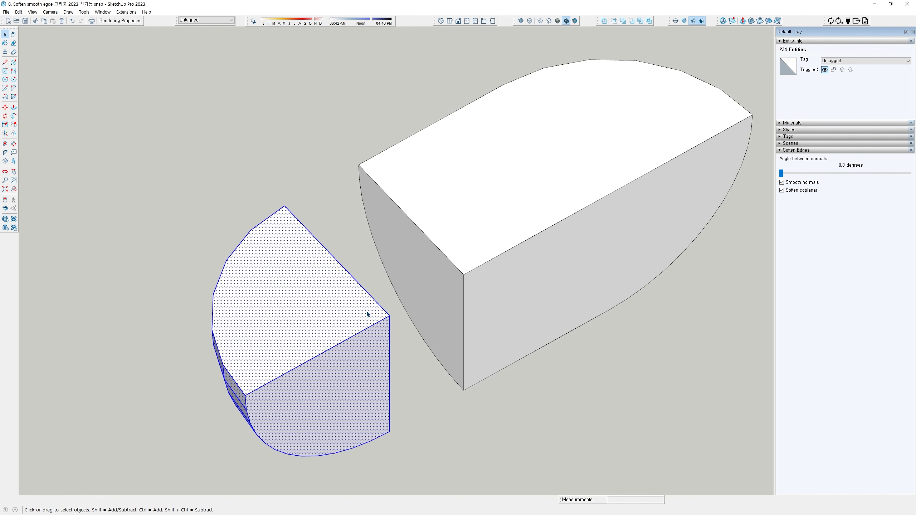
Step: Move the quarter piece so its corner snaps onto the corner of the extruded piece
key(m)
scroll(387, 309, up, 2)
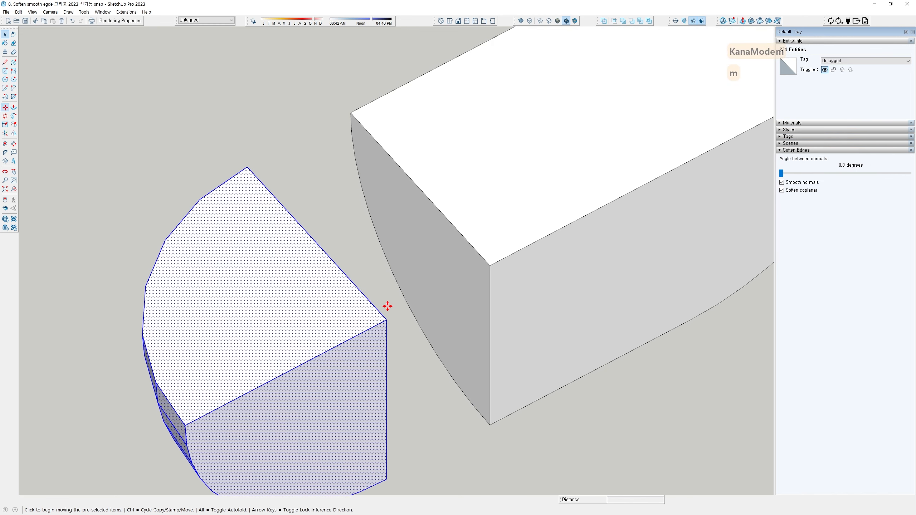
drag(386, 319, 490, 266)
key(space)
Step: Erase the seam edges between the joined pieces to merge their faces
scroll(492, 276, down, 3)
key(e)
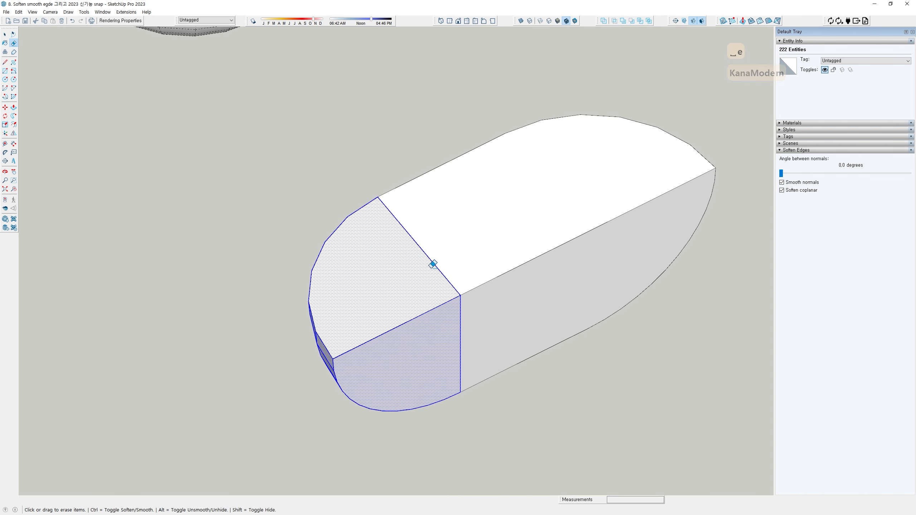
drag(432, 268, 448, 253)
click(461, 343)
key(space)
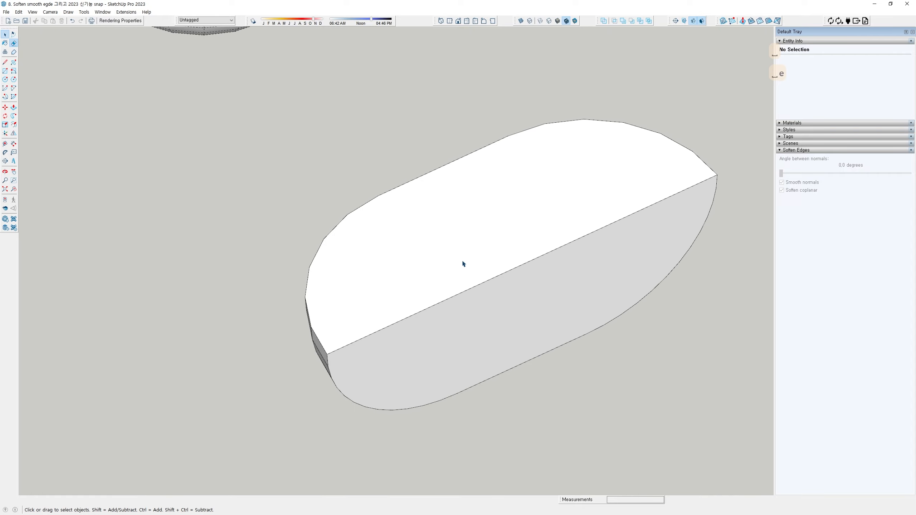
Step: Copy the merged piece alongside itself with Move
mouse_move(470, 309)
middle_down()
mouse_move(471, 319)
mouse_move(622, 238)
mouse_move(607, 190)
mouse_move(589, 324)
mouse_move(474, 366)
mouse_move(438, 311)
mouse_move(422, 308)
mouse_move(419, 267)
mouse_move(360, 260)
mouse_move(460, 275)
mouse_move(375, 274)
mouse_move(353, 293)
mouse_move(319, 259)
middle_up()
click(470, 312)
triple_click(353, 293)
key(m)
click(308, 352)
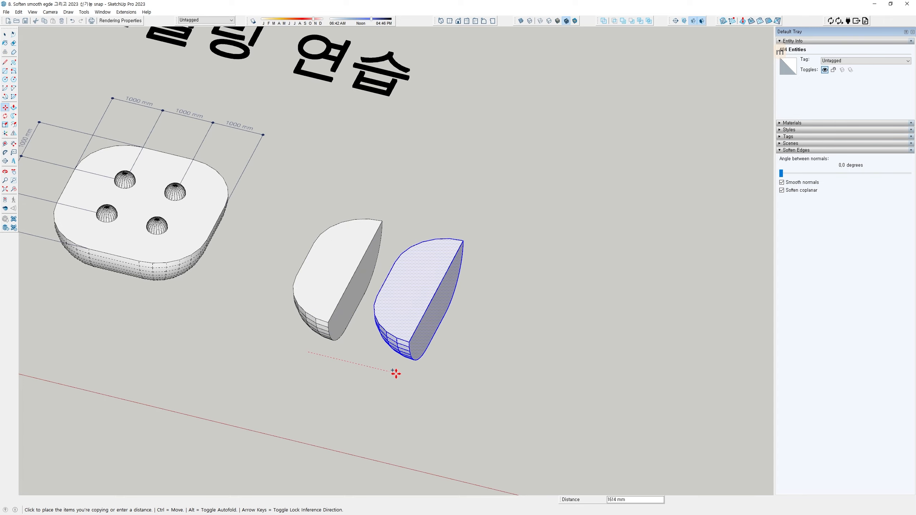
middle_drag(424, 390, 501, 350)
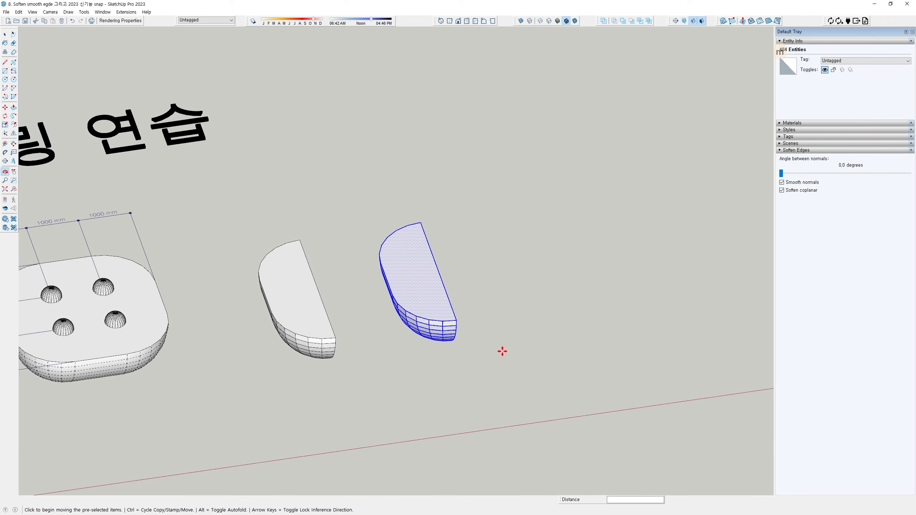
key(space)
Step: Scale the copy by -1 along the red axis to mirror it
scroll(468, 344, up, 5)
middle_drag(390, 304, 451, 268)
key(s)
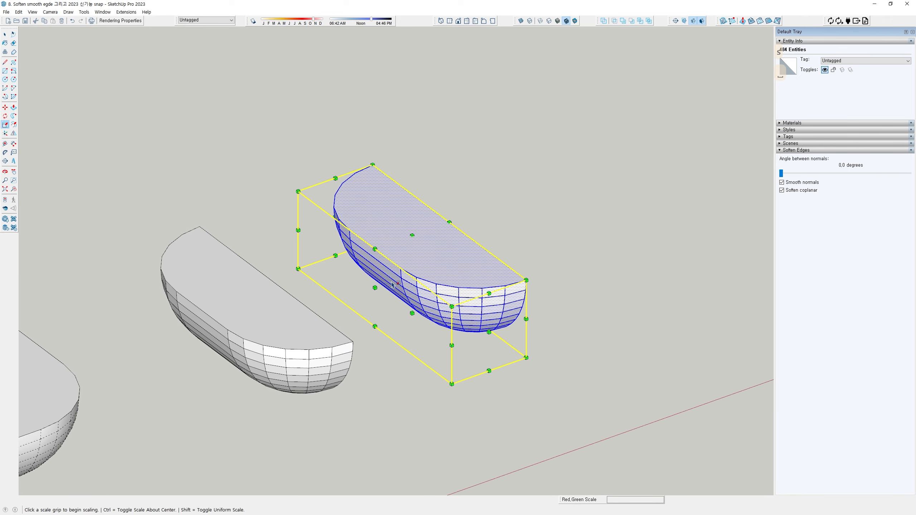
click(374, 287)
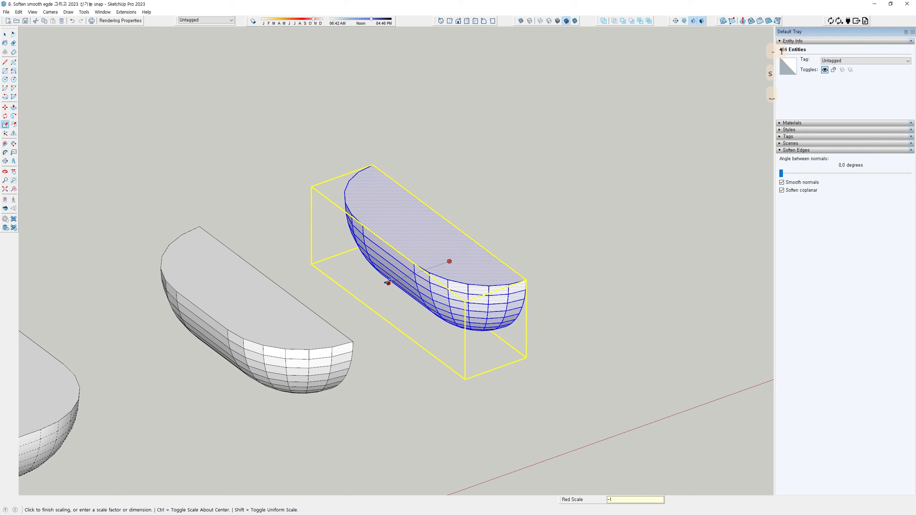
key(Return)
key(space)
Step: Push/pull the flat end face of the first piece outward by the same distance
click(398, 340)
middle_drag(429, 312, 292, 279)
scroll(406, 324, down, 2)
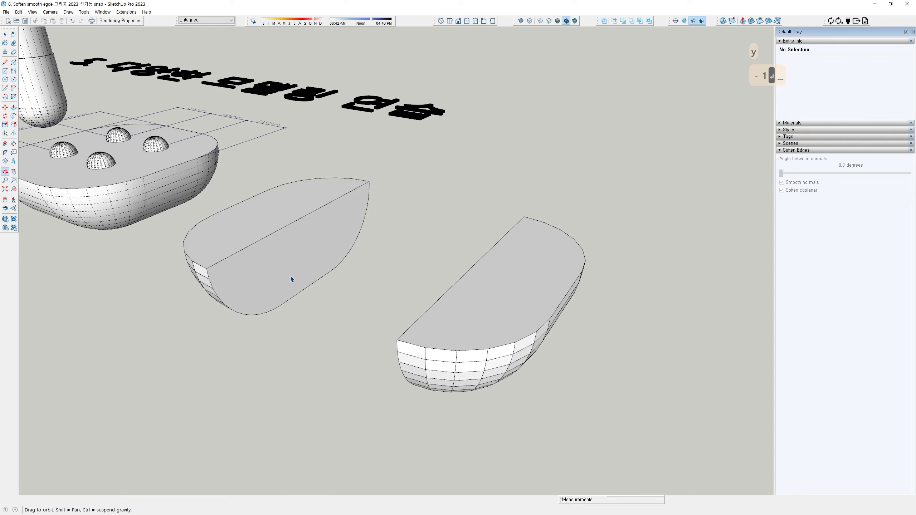
key(p)
click(280, 268)
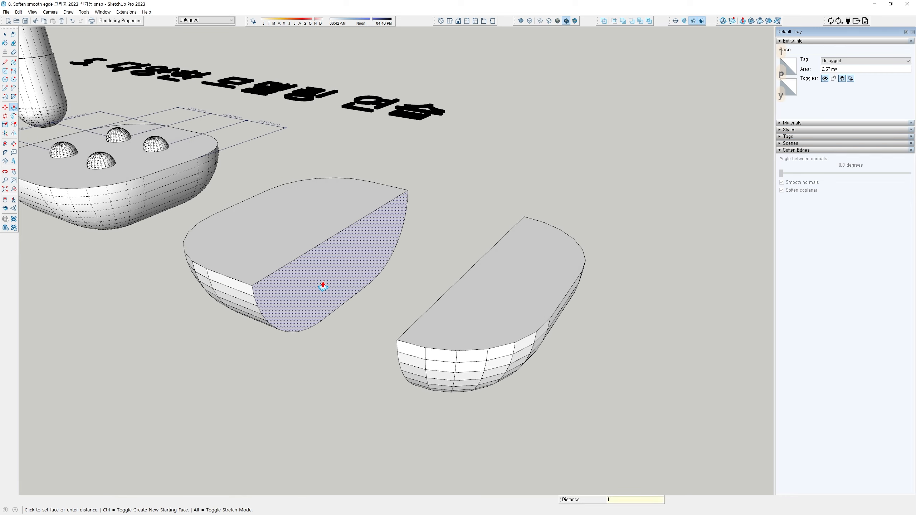
key(Return)
key(space)
Step: Move the mirrored piece so its open end meets the other piece's flat end
middle_drag(321, 284, 367, 314)
triple_click(412, 297)
key(m)
scroll(358, 321, up, 3)
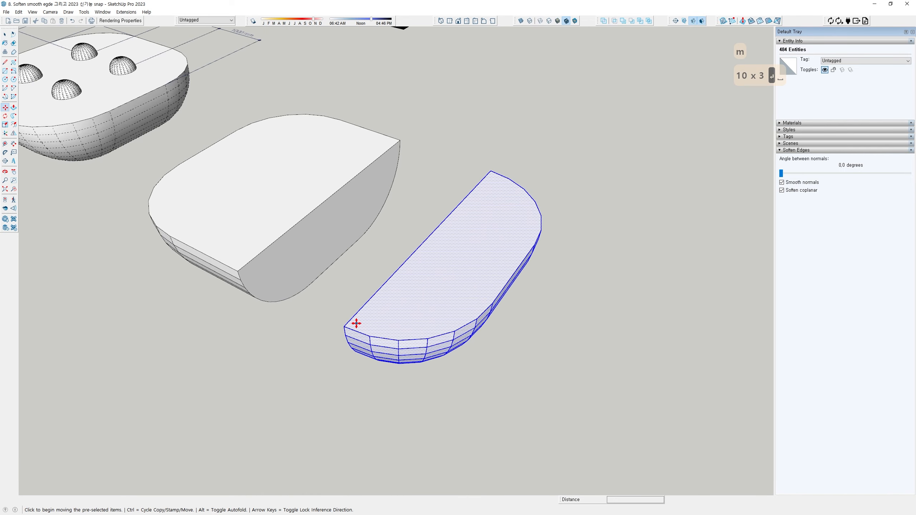
click(342, 327)
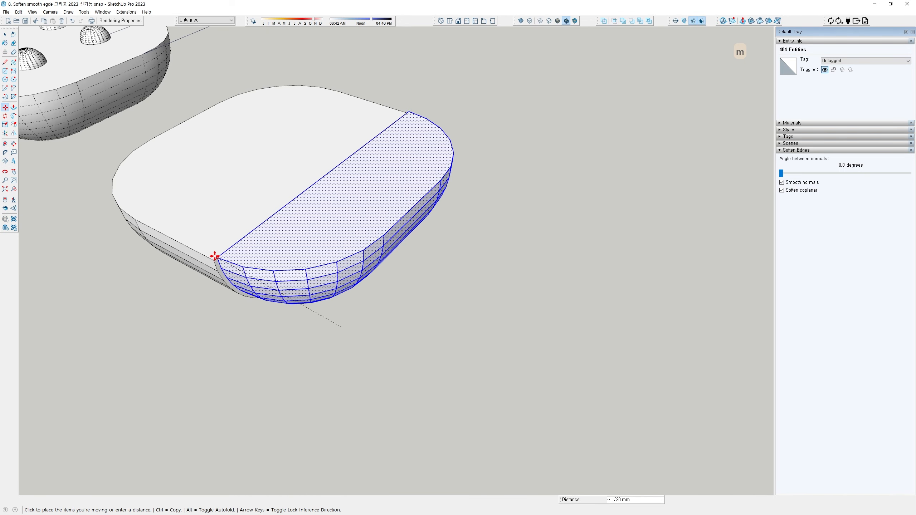
click(216, 261)
Step: Erase the seam edge across the joined top face
middle_drag(295, 222, 356, 194)
click(308, 204)
key(e)
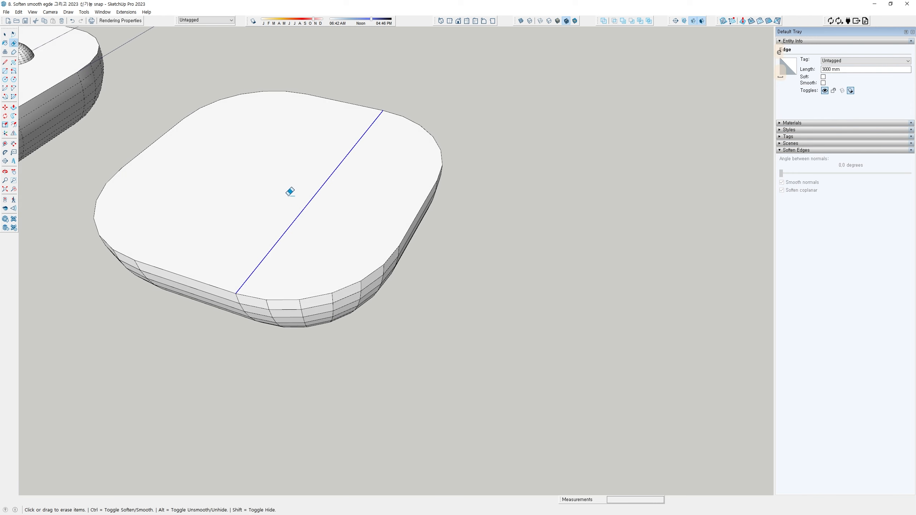
scroll(436, 286, down, 6)
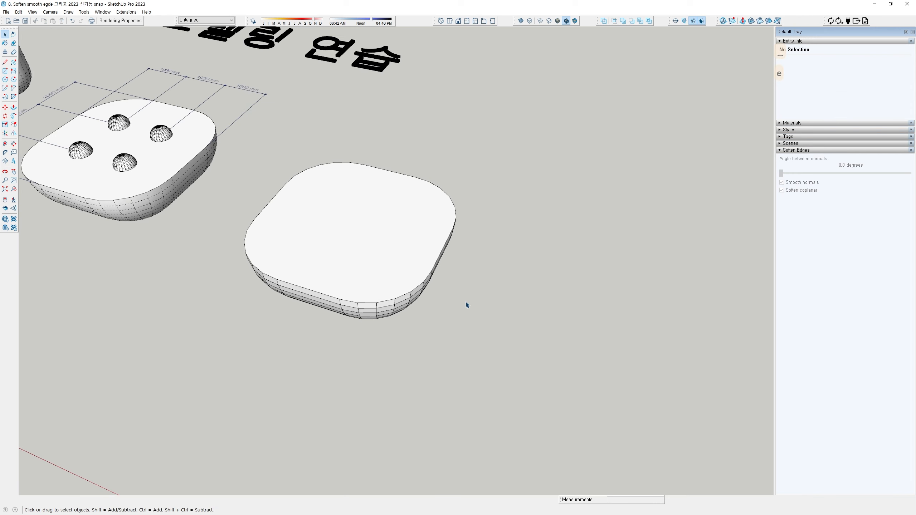
middle_drag(466, 306, 378, 324)
Step: Select the whole rounded slab and make it a group
key(space)
triple_click(421, 275)
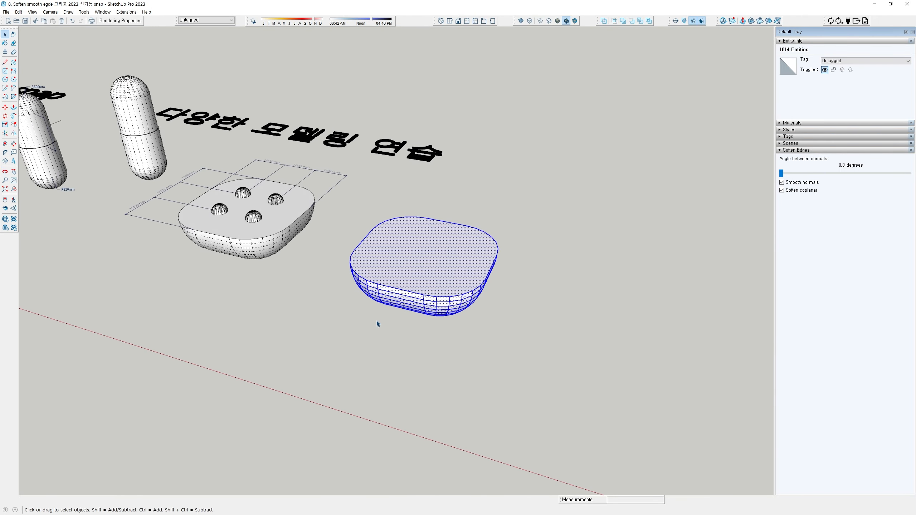
key(ctrl+g)
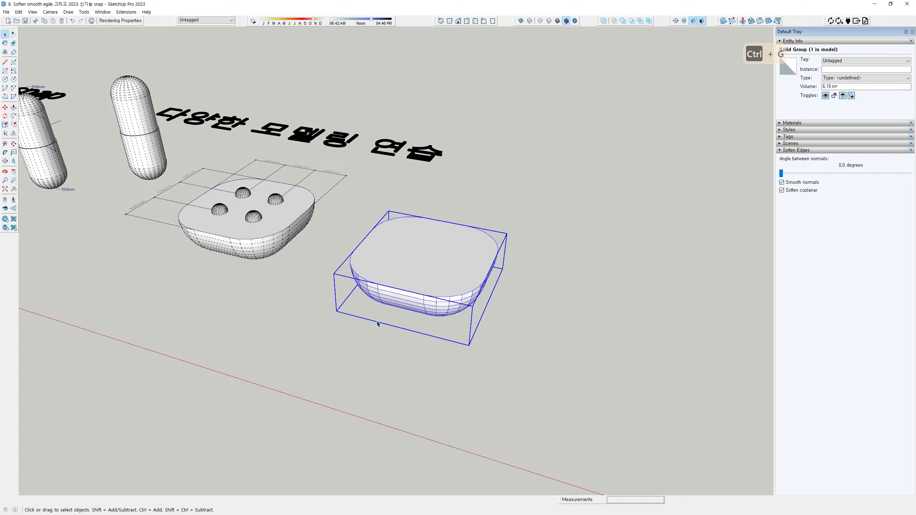
Step: Select and examine one of the dome groups on the base plate
scroll(298, 249, up, 10)
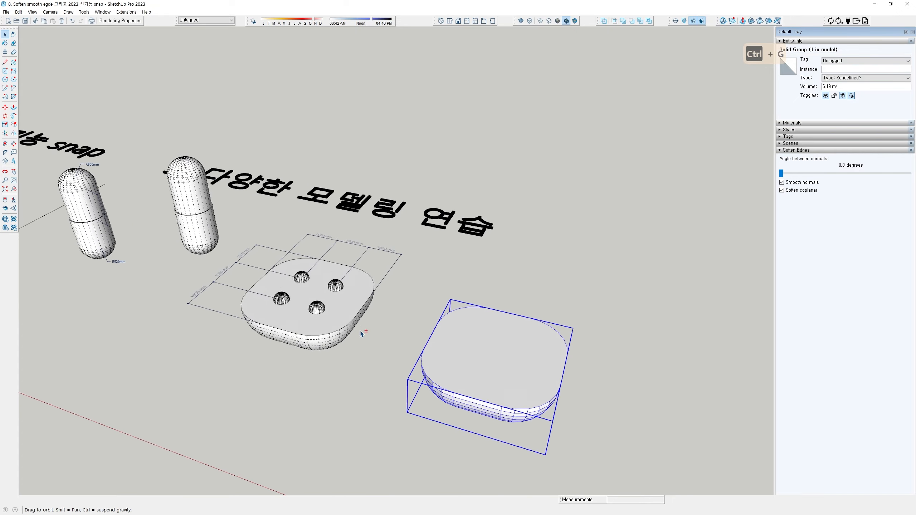
middle_drag(327, 244, 339, 262)
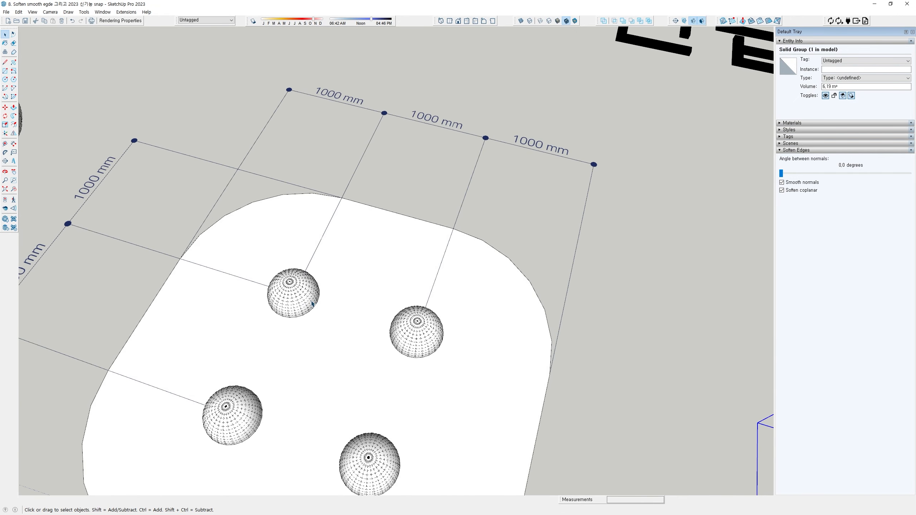
click(295, 291)
scroll(295, 291, down, 5)
shift+middle_drag(300, 303, 304, 286)
scroll(301, 282, up, 5)
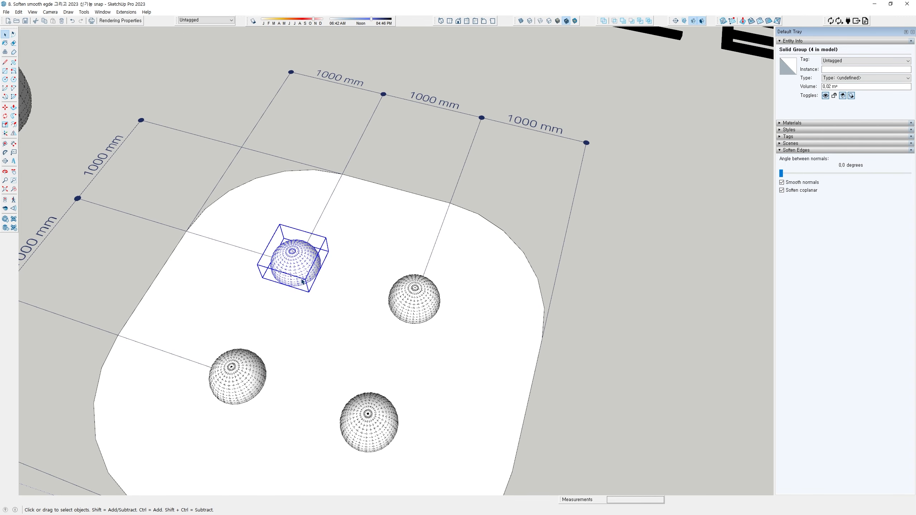
scroll(315, 267, down, 3)
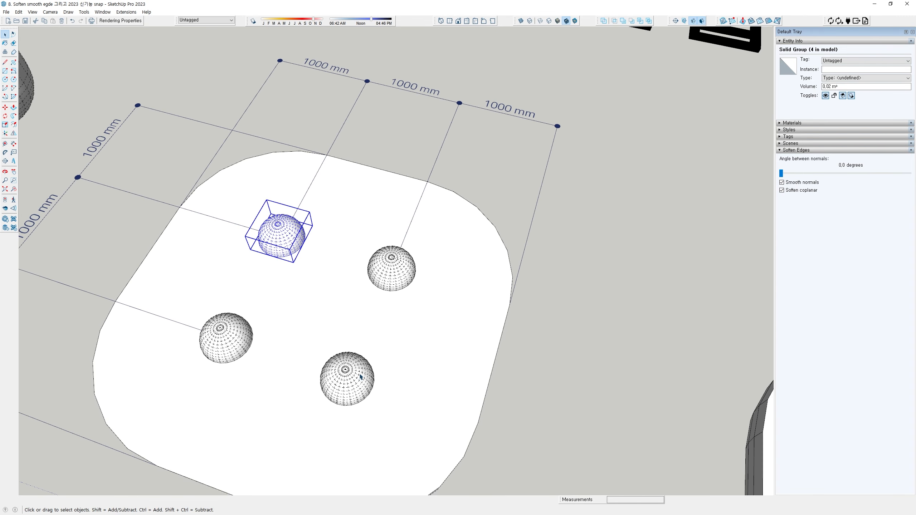
scroll(290, 301, down, 5)
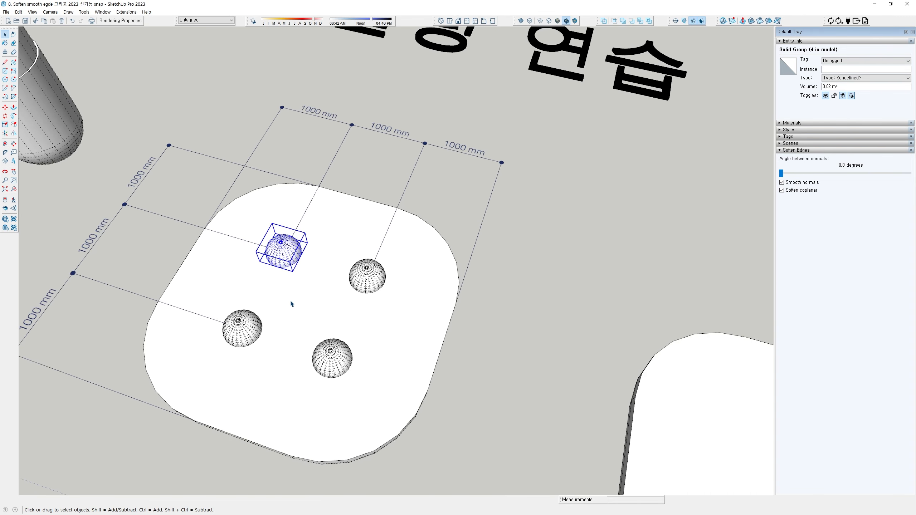
Step: Draw a quarter-circle pie profile with a 90° angle on the ground beside the second rounded slab
middle_drag(284, 302, 321, 289)
shift+middle_drag(321, 288, 289, 262)
middle_drag(410, 289, 415, 284)
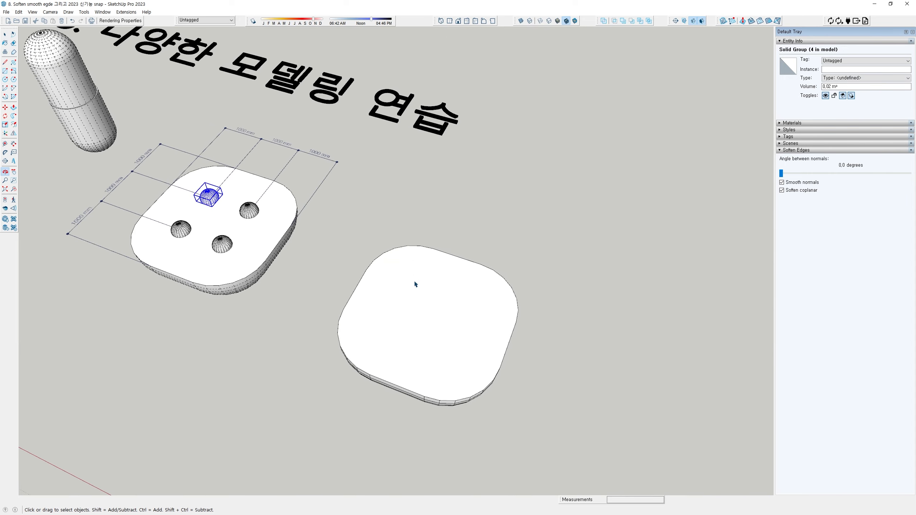
middle_drag(419, 317, 322, 233)
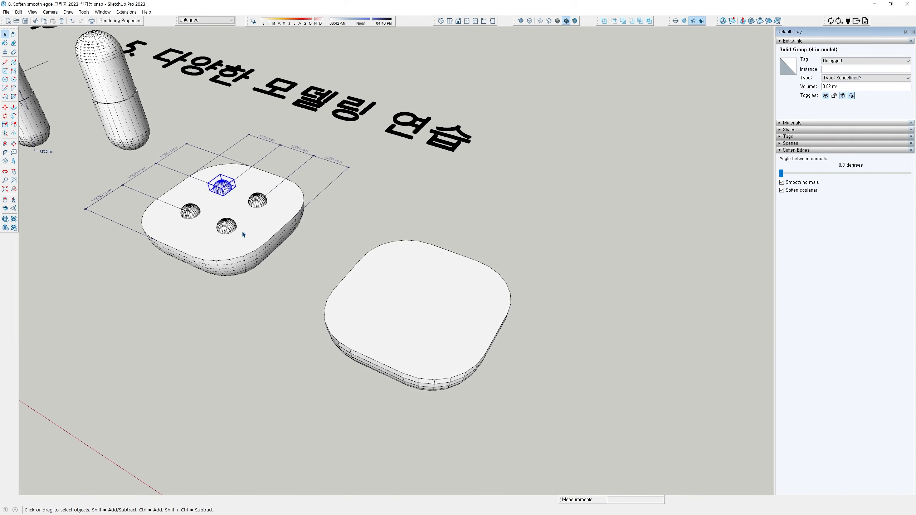
shift+middle_drag(412, 341, 316, 296)
middle_drag(316, 297, 412, 290)
scroll(370, 264, up, 2)
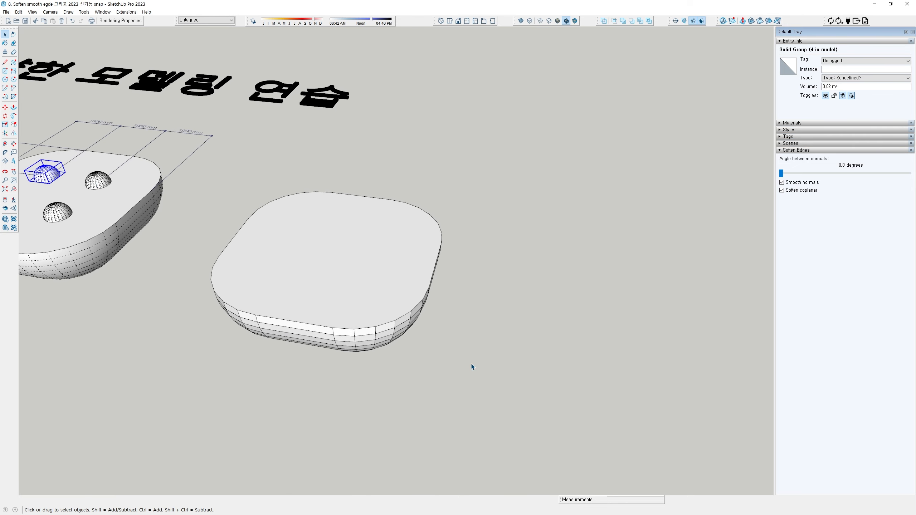
middle_drag(491, 350, 472, 319)
click(14, 97)
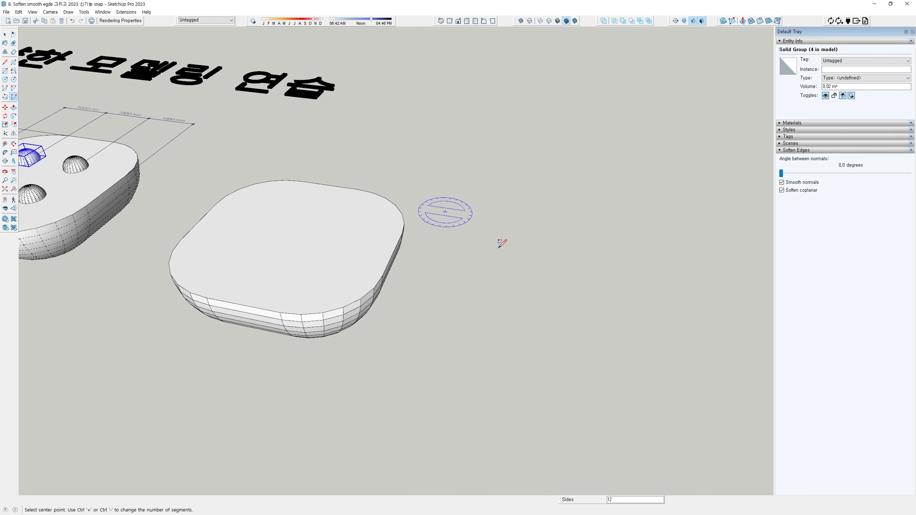
middle_drag(498, 285, 477, 271)
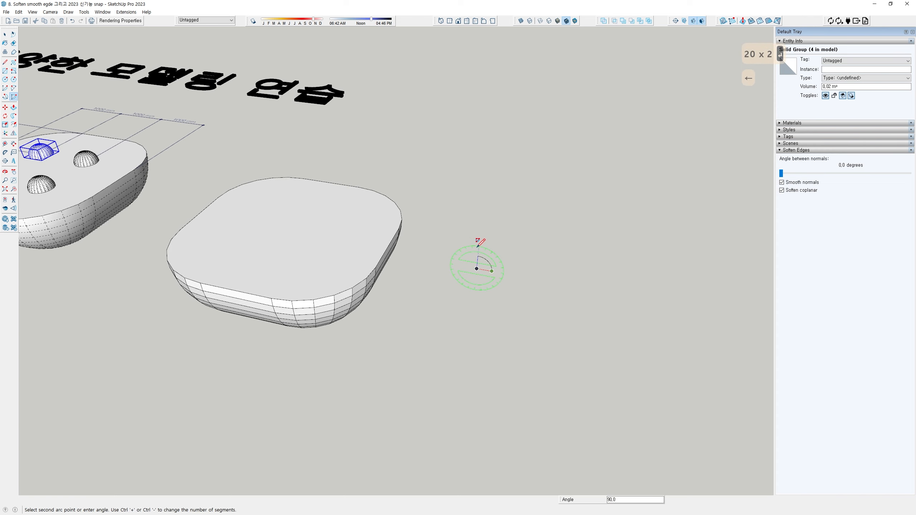
Step: Draw a circle of about 126 mm radius at the pie profile's corner as the sweep path
key(c)
scroll(470, 279, up, 5)
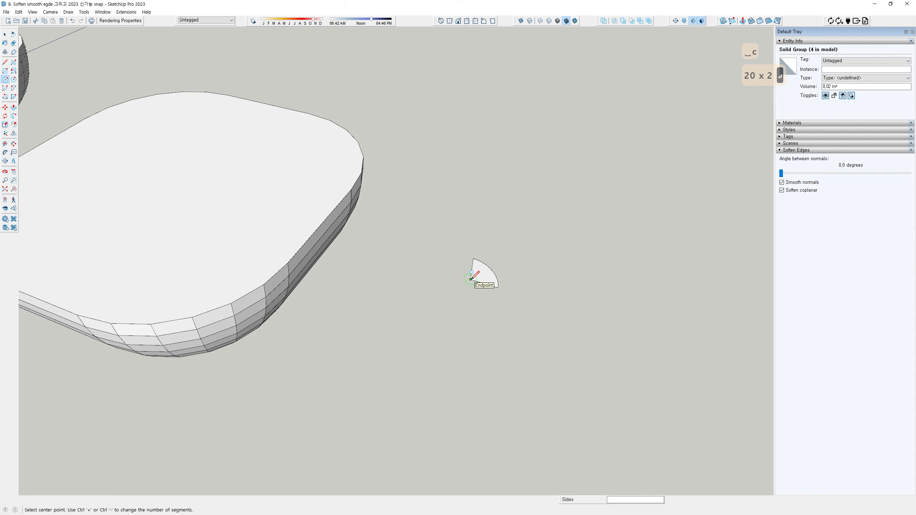
click(485, 298)
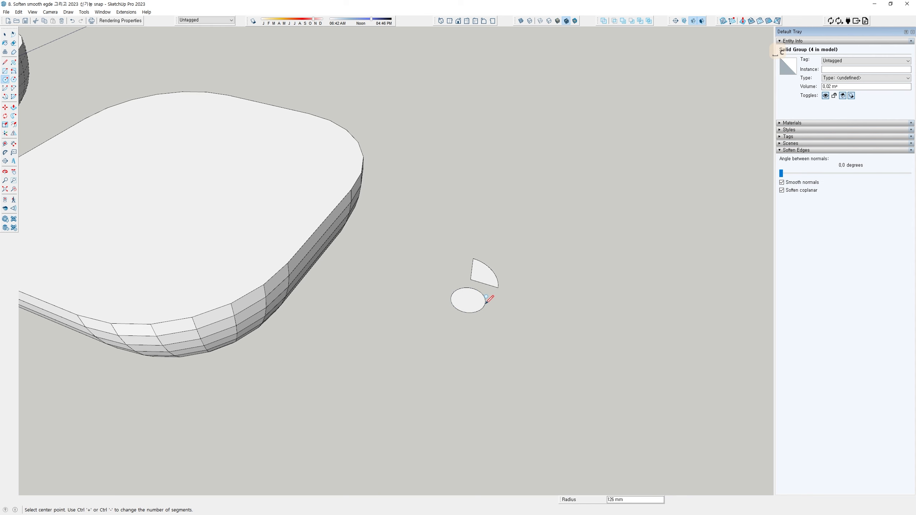
Step: Select the circle and sweep the pie profile around it with Follow Me to form a dome
key(space)
click(476, 301)
key(f)
click(483, 277)
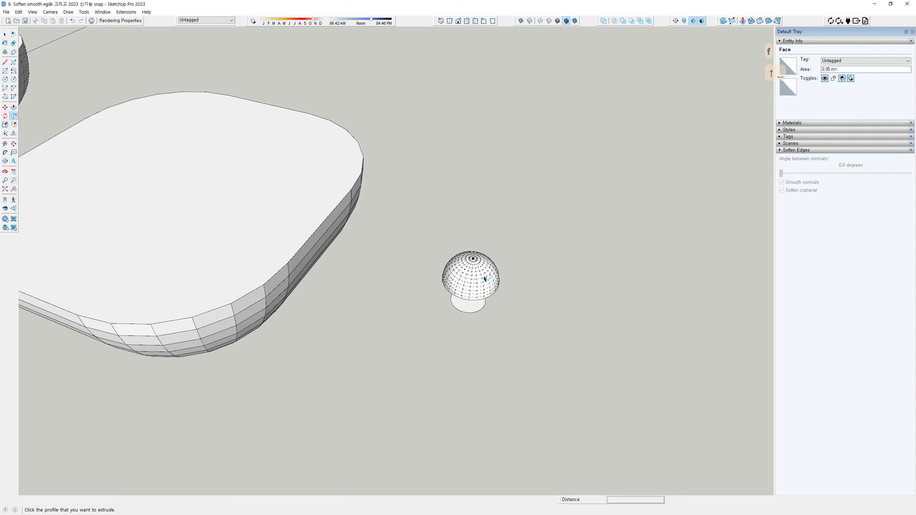
key(space)
Step: Delete the leftover base circle under the dome
scroll(475, 306, up, 1)
double_click(475, 306)
key(Delete)
Step: Select the whole dome and make it a group
middle_drag(473, 306, 488, 246)
triple_click(488, 246)
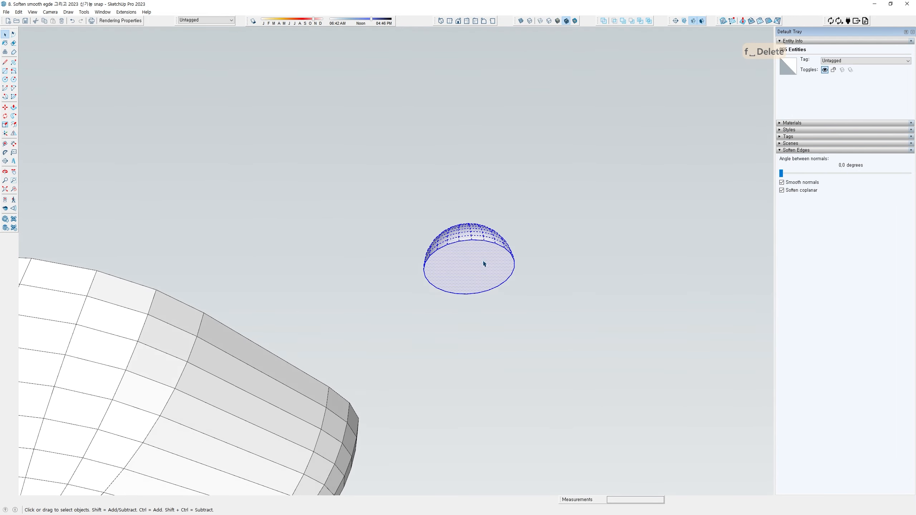
key(ctrl+g)
Step: Add a custom snap point at the centre of the dome group's flat base with Make/Edit Snaps
scroll(485, 238, up, 3)
right_click(487, 230)
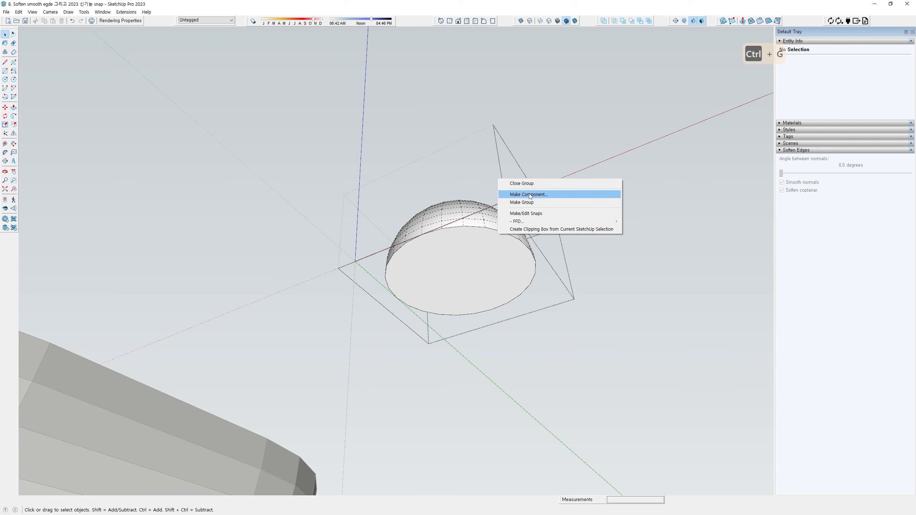
click(542, 226)
scroll(532, 283, up, 1)
middle_drag(529, 285, 520, 207)
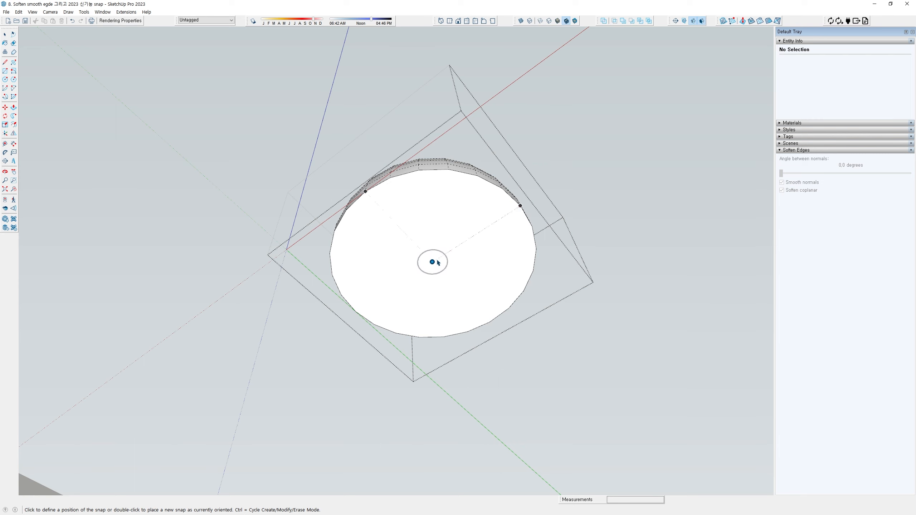
middle_drag(433, 262, 450, 461)
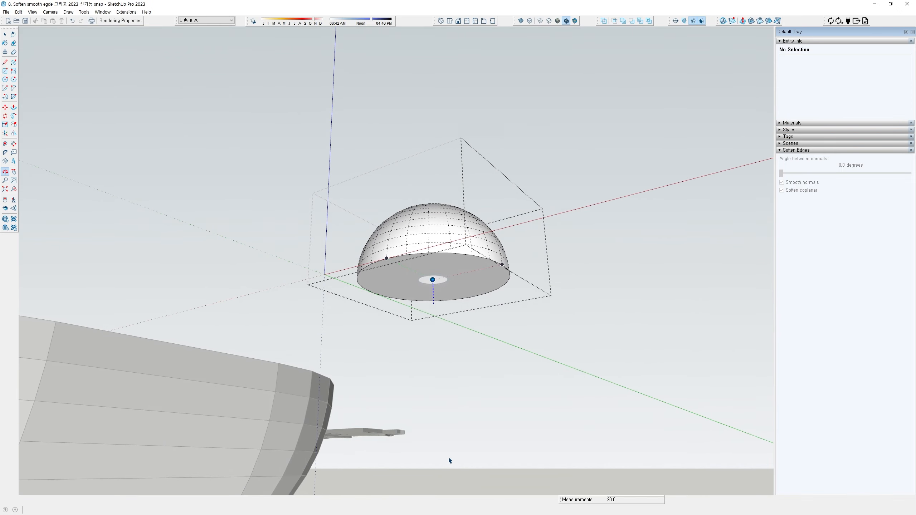
double_click(434, 369)
middle_drag(464, 371, 422, 401)
key(space)
Step: Create a guide line 1000 mm in from the second slab's far edge with the Tape Measure
scroll(429, 365, down, 2)
click(431, 365)
scroll(347, 418, down, 2)
mouse_move(410, 445)
middle_down()
mouse_move(348, 418)
mouse_move(360, 289)
mouse_move(352, 298)
middle_up()
scroll(340, 257, up, 4)
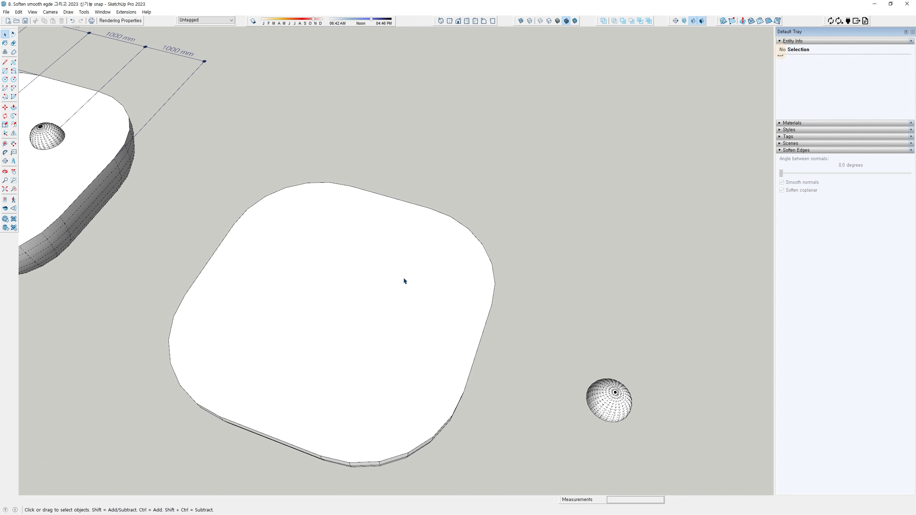
scroll(402, 250, up, 1)
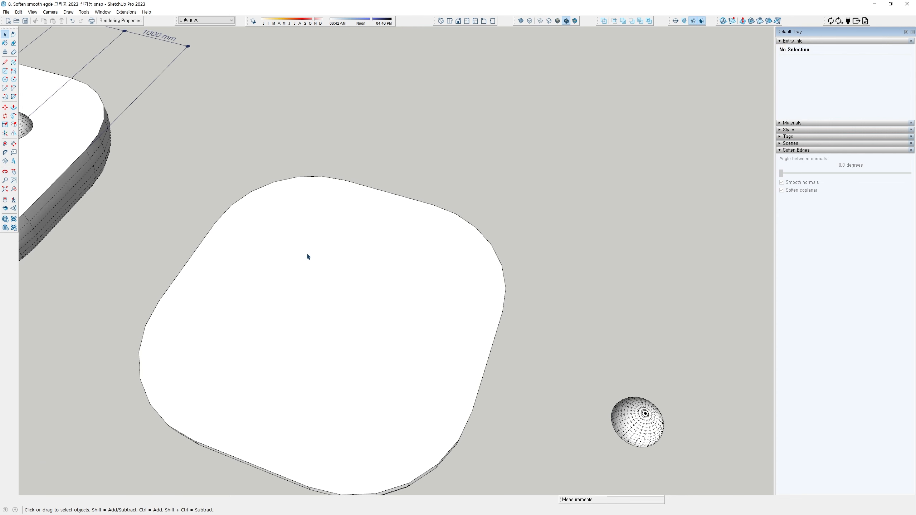
mouse_move(307, 255)
middle_down()
mouse_move(328, 275)
mouse_move(322, 260)
mouse_move(352, 241)
middle_up()
key(t)
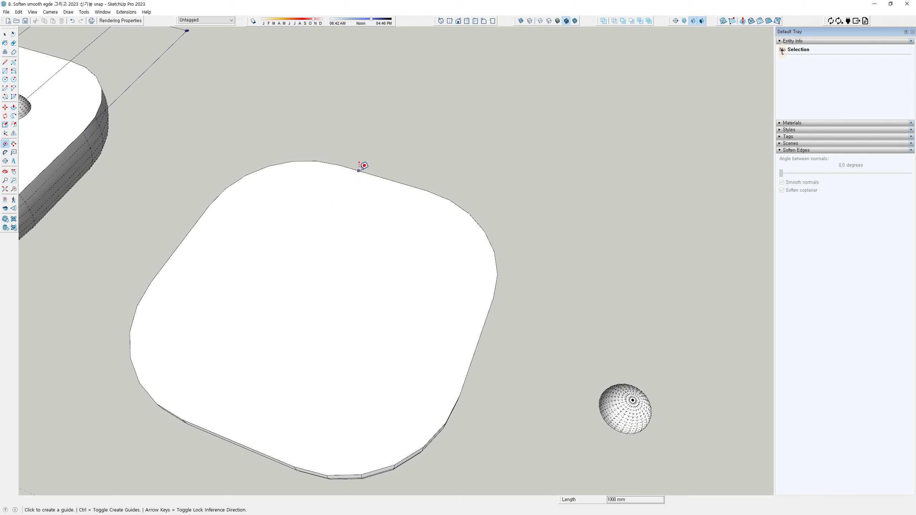
click(360, 170)
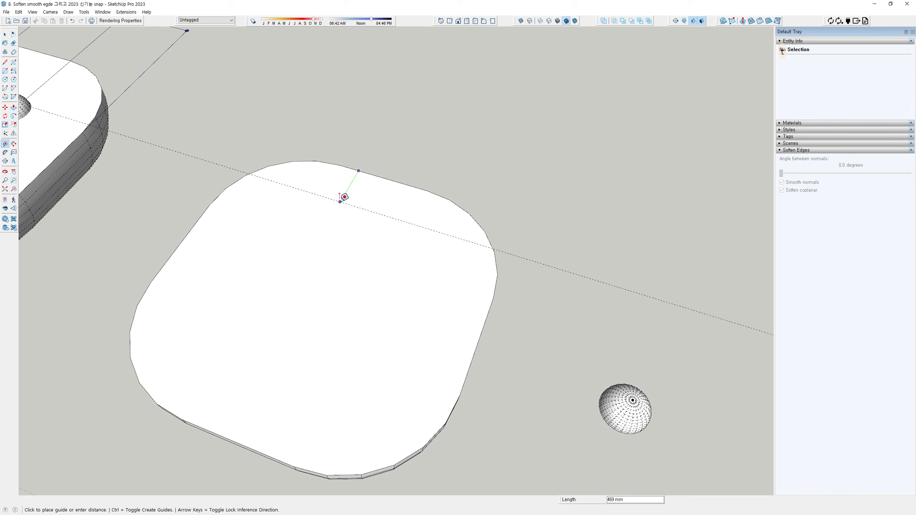
text(1000)
key(Return)
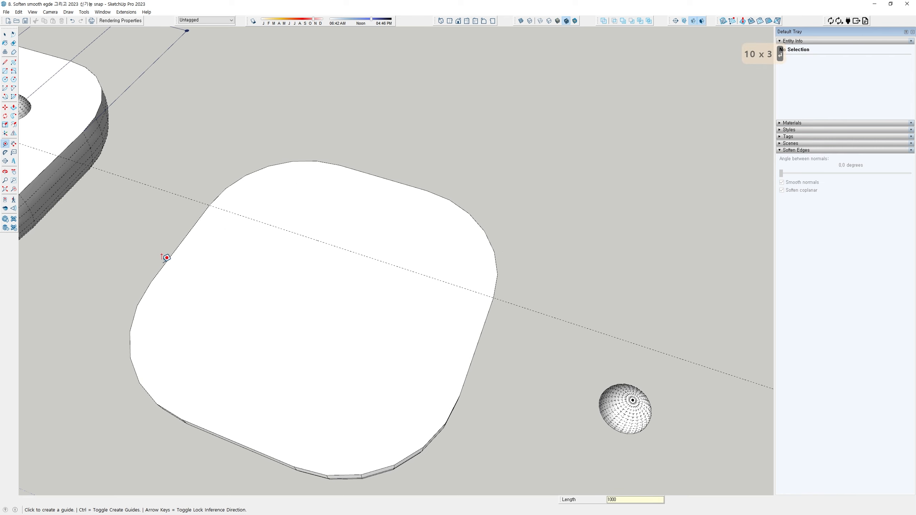
Step: Create guide lines 1000 mm in from the slab's left and near edges
click(164, 265)
text(1000)
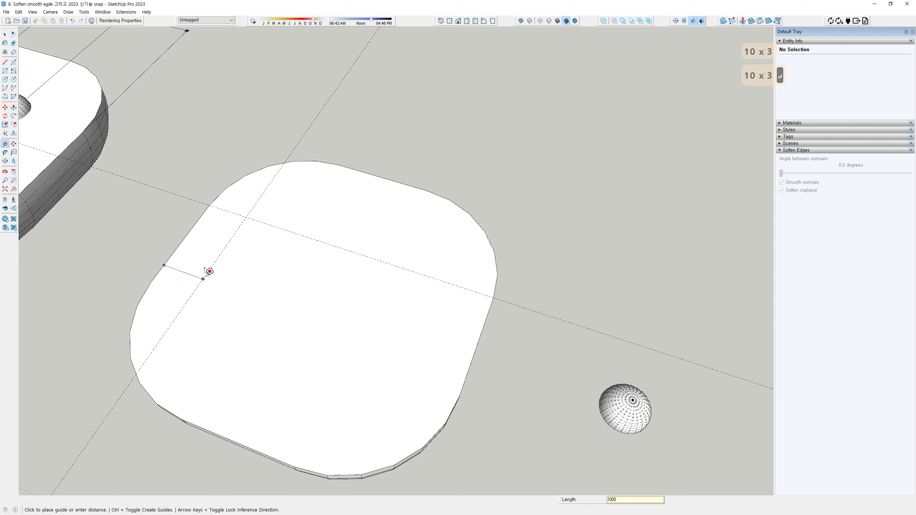
key(Return)
click(246, 437)
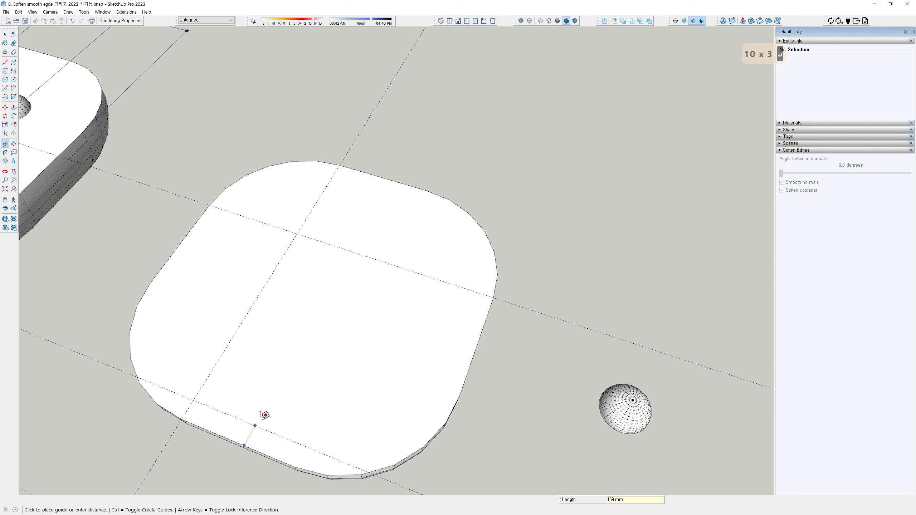
text(1000)
key(Return)
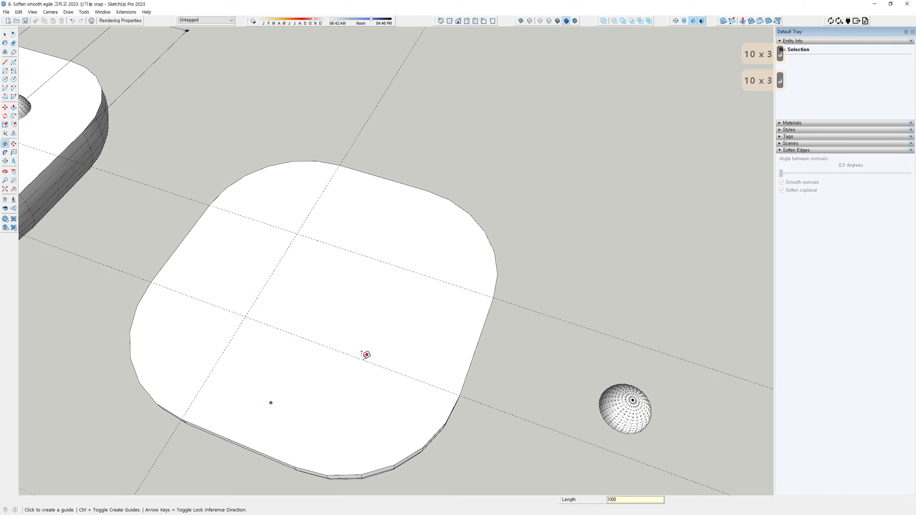
Step: Create a guide line 1000 mm in from the slab's right edge
click(482, 332)
text(1000)
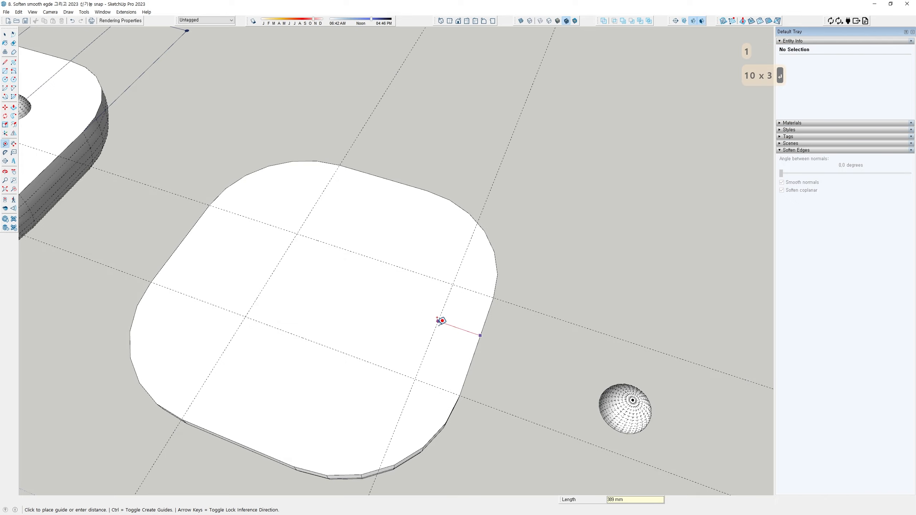
key(Return)
key(space)
Step: Move the dome group by its base snap point onto a guide intersection on the slab
scroll(432, 322, down, 3)
middle_drag(429, 324, 478, 290)
scroll(437, 272, up, 4)
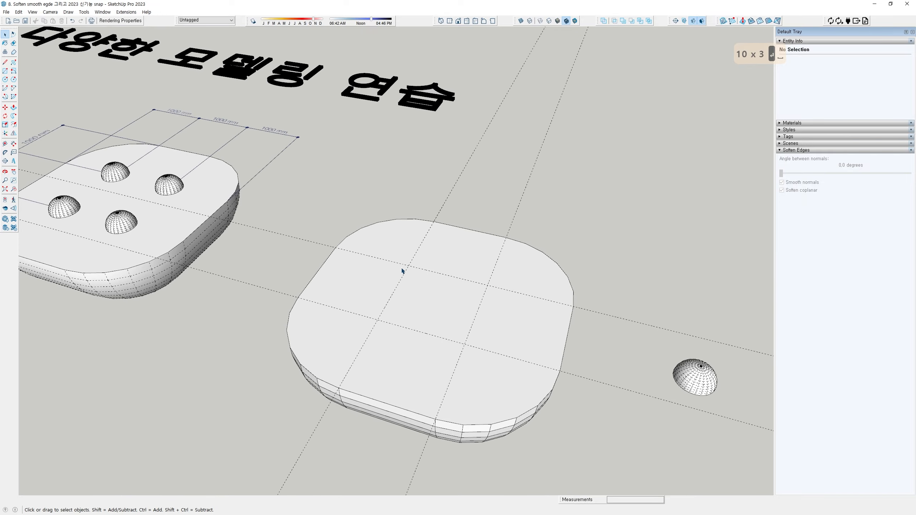
scroll(408, 268, down, 3)
scroll(497, 336, up, 4)
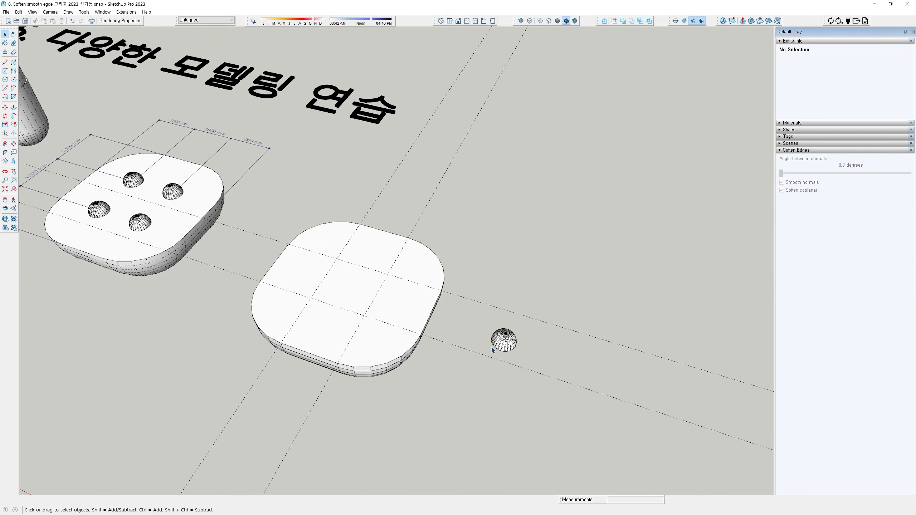
click(503, 334)
middle_drag(503, 334, 458, 116)
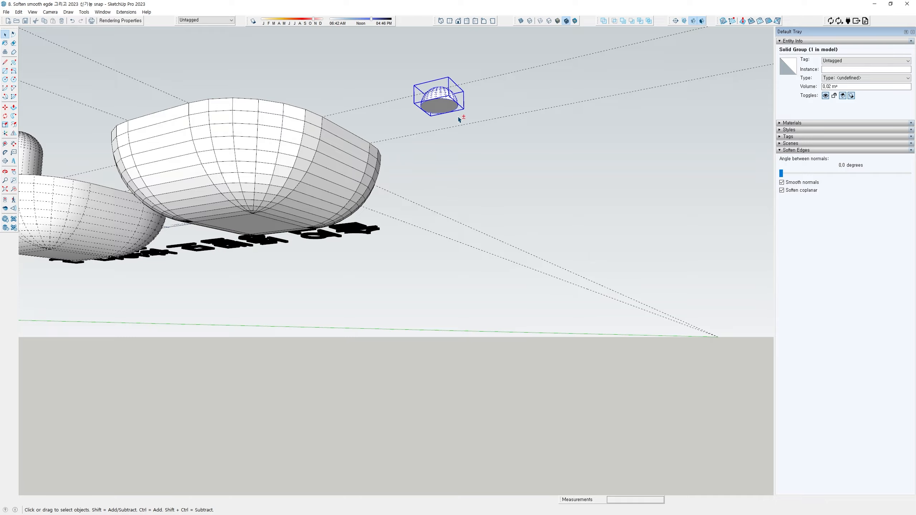
scroll(455, 144, up, 5)
key(m)
scroll(446, 114, up, 3)
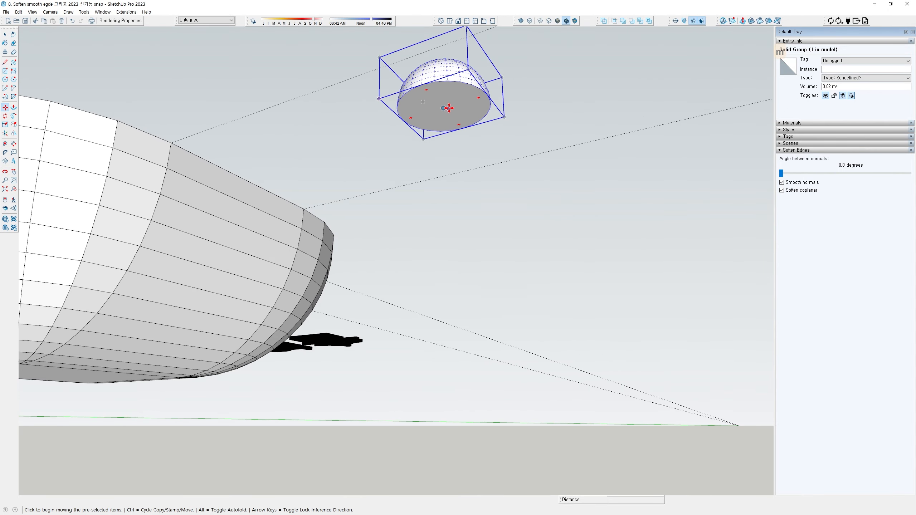
click(444, 109)
scroll(429, 115, down, 3)
middle_drag(350, 147, 382, 224)
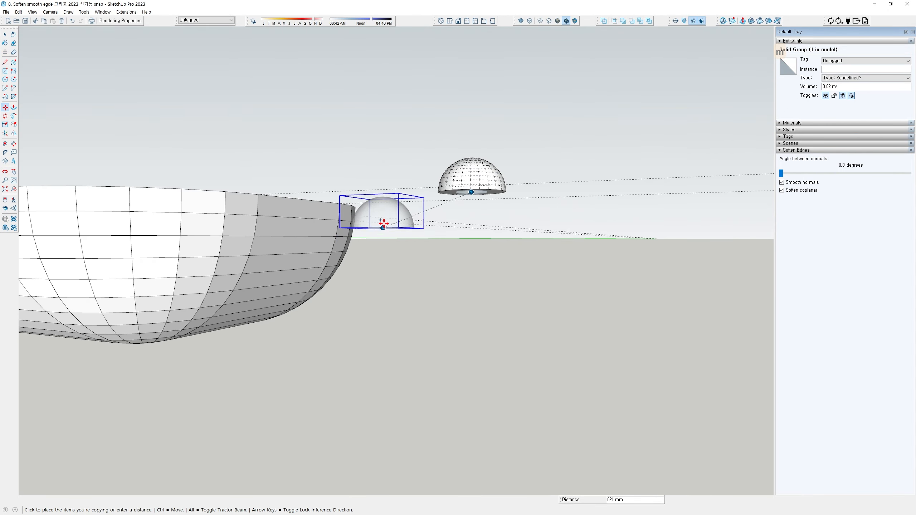
middle_drag(388, 137, 411, 256)
scroll(403, 200, down, 5)
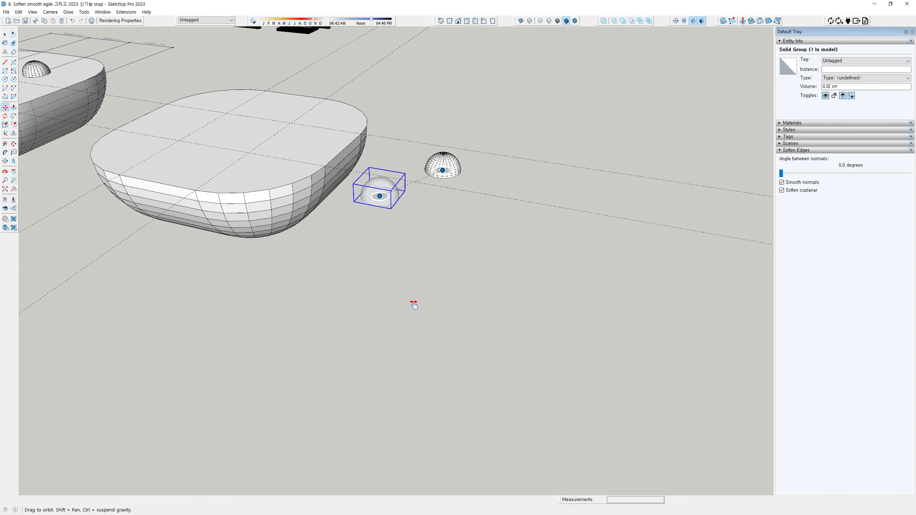
middle_drag(412, 303, 388, 317)
scroll(388, 317, up, 4)
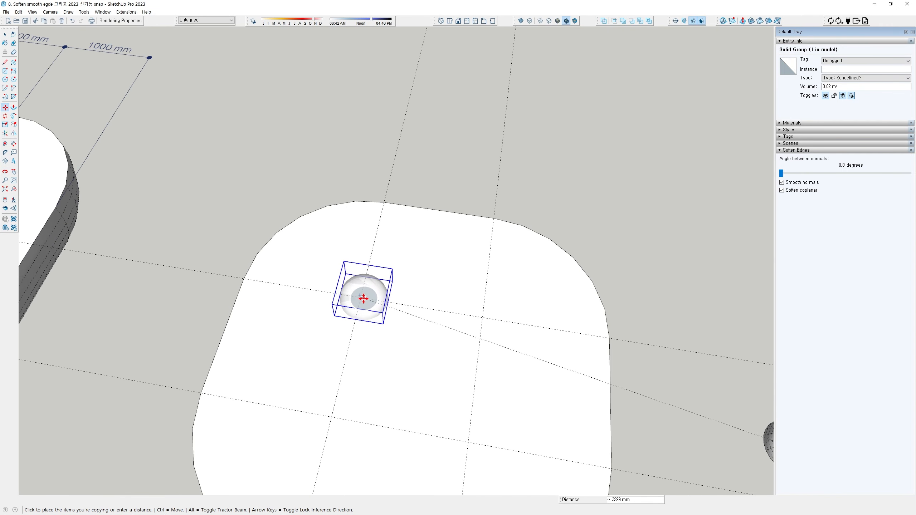
click(360, 298)
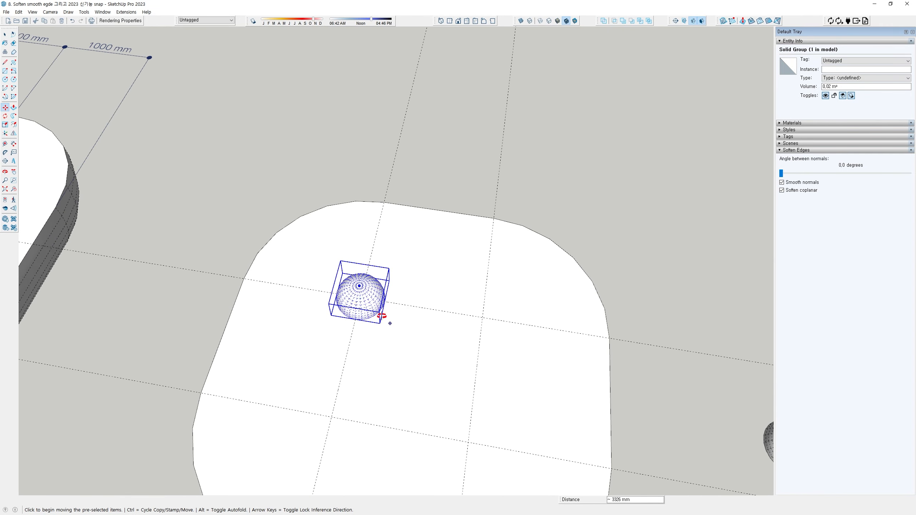
Step: Copy the dome to a second guide intersection on the slab
middle_drag(384, 317, 351, 287)
scroll(355, 293, up, 3)
key(ctrl)
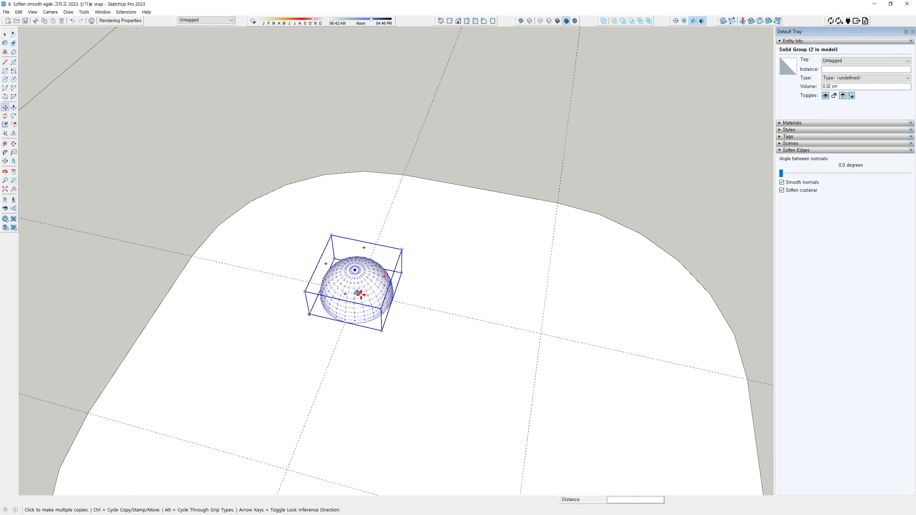
click(358, 295)
scroll(378, 300, down, 2)
shift+middle_drag(465, 326, 435, 290)
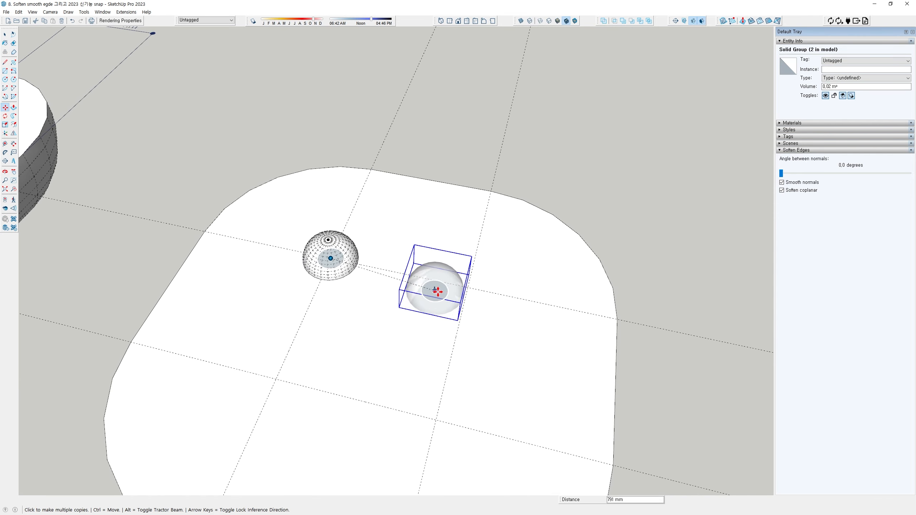
scroll(437, 291, up, 2)
click(477, 287)
Step: Place further dome copies on the two remaining guide intersections
scroll(458, 321, down, 2)
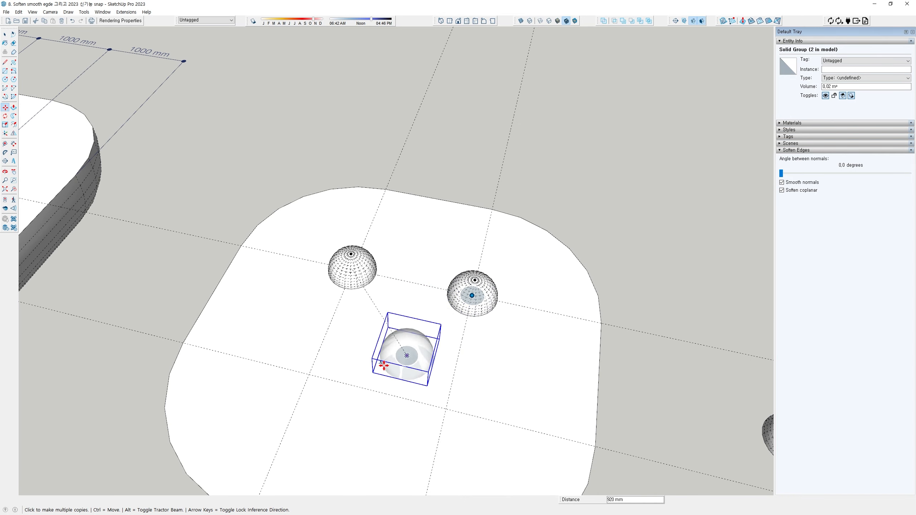
shift+middle_drag(382, 367, 392, 312)
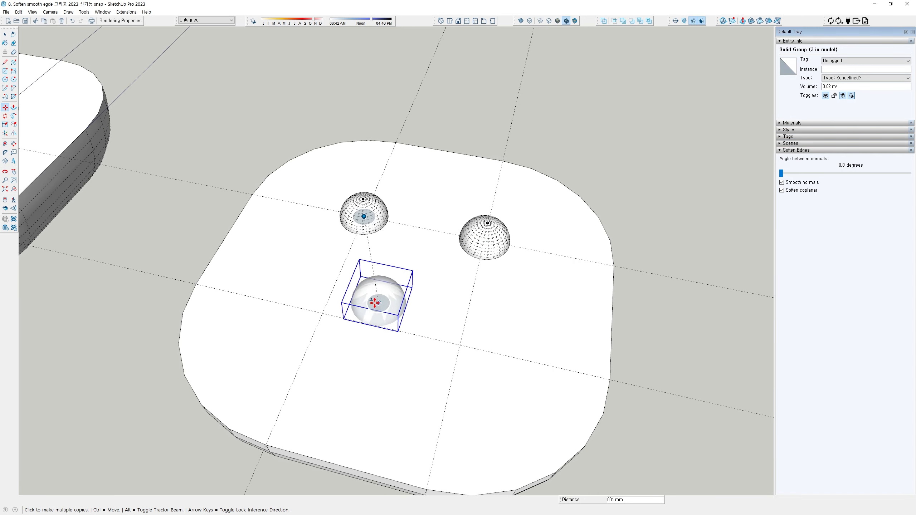
click(320, 313)
click(461, 345)
key(space)
Step: Zoom out over the whole model and undock the Solid Tools toolbar into the drawing area
scroll(461, 346, down, 2)
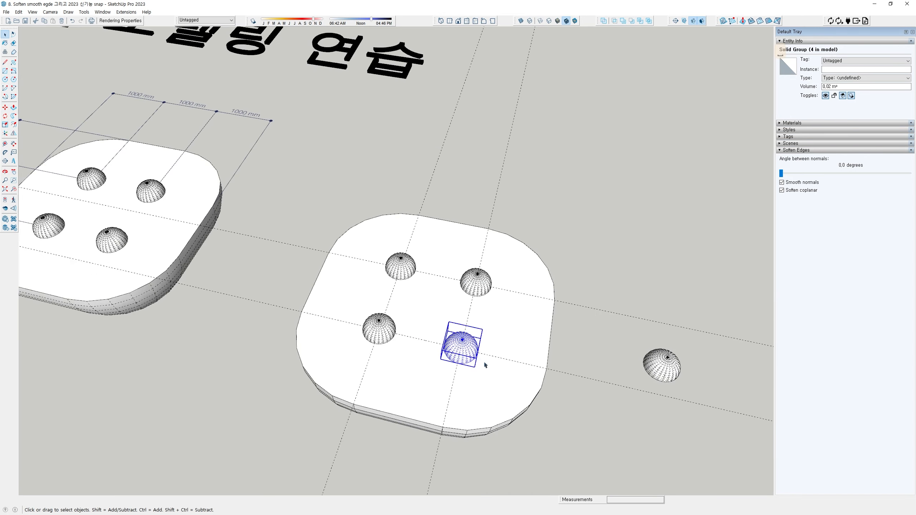
shift+middle_drag(599, 376, 448, 289)
click(493, 328)
middle_drag(493, 329, 495, 224)
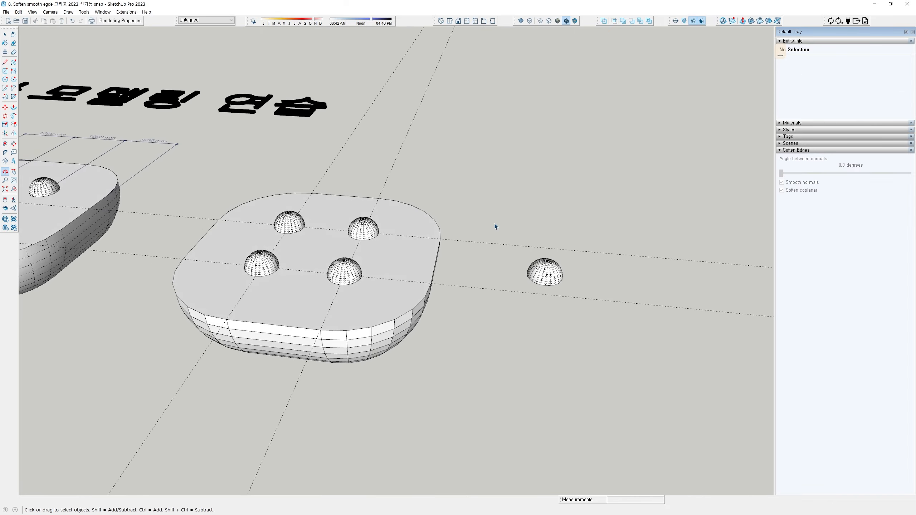
shift+middle_drag(501, 306, 603, 370)
scroll(419, 365, down, 3)
middle_drag(350, 345, 345, 383)
shift+middle_drag(293, 293, 339, 321)
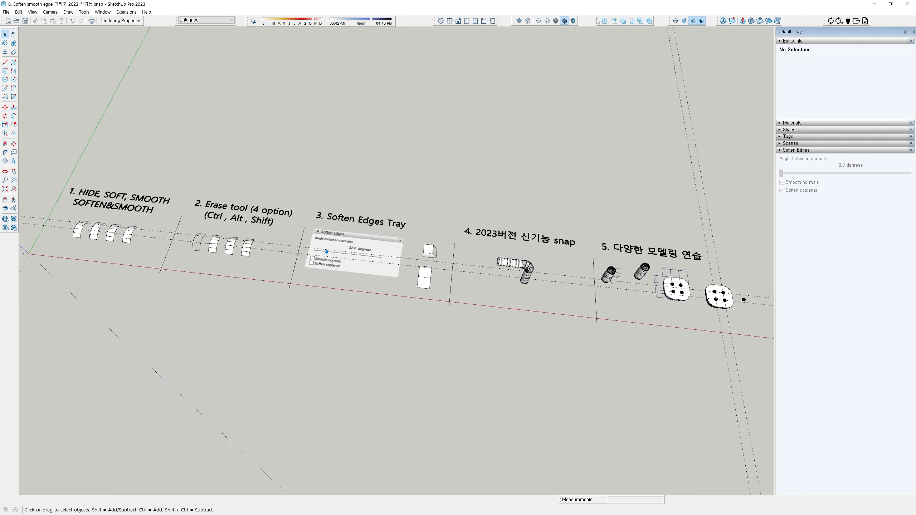
drag(597, 19, 377, 128)
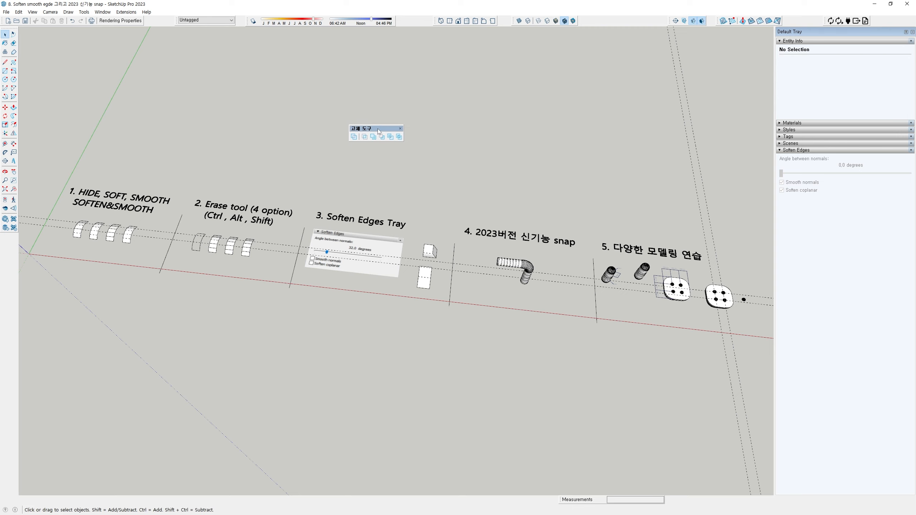